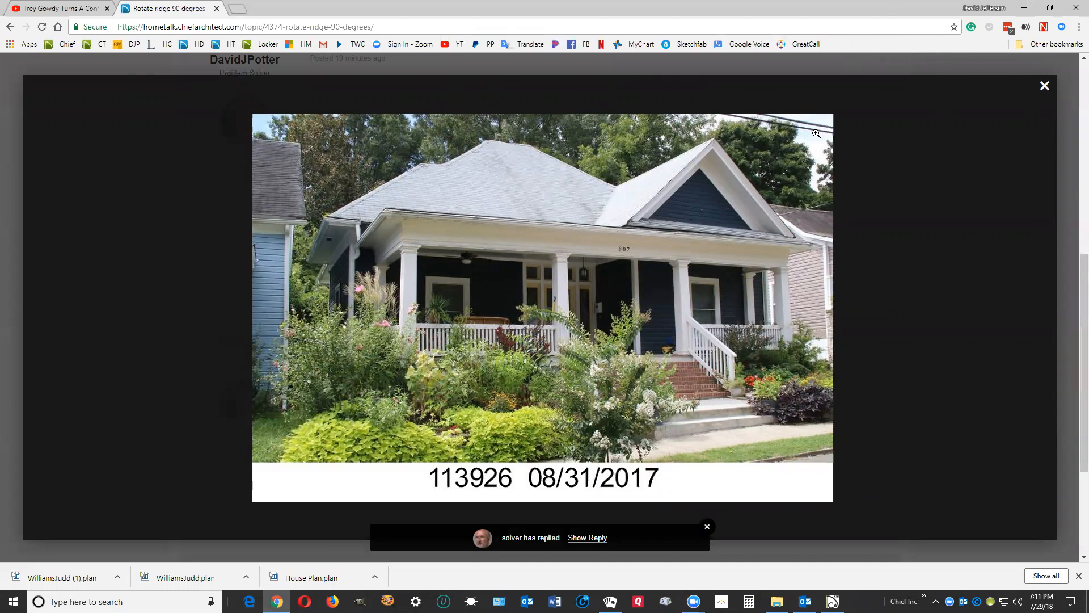
Compare the reference house photo in the browser with the Chief Architect roof model, inspecting the roof plane beside the small side hip.
{"action": "left_click", "coordinate": [1023, 8]}
{"action": "left_click_drag", "start_coordinate": [637, 311], "coordinate": [708, 384]}
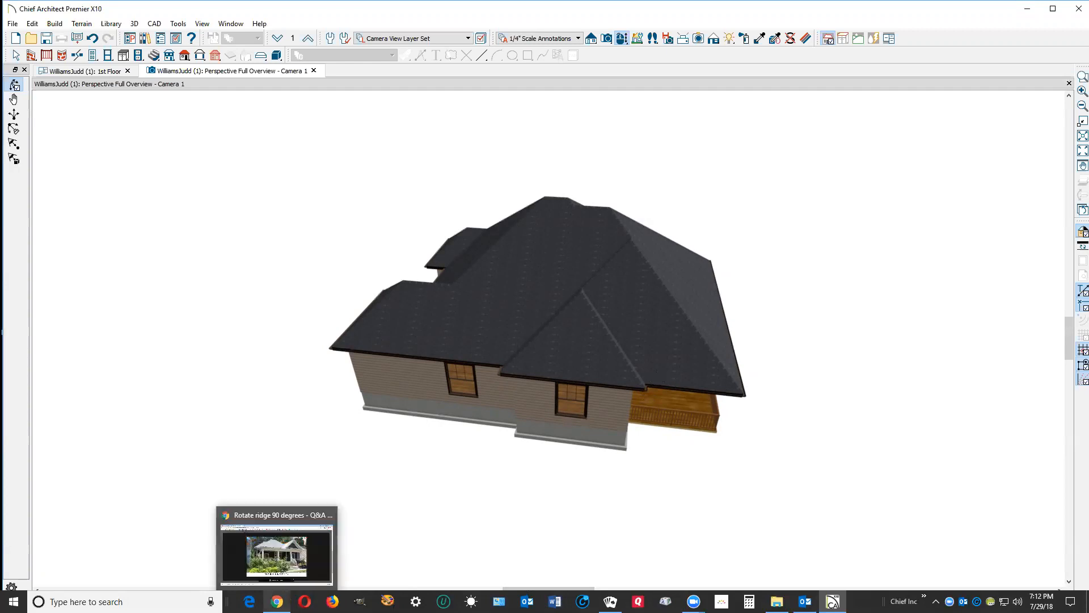
{"action": "left_click", "coordinate": [281, 600]}
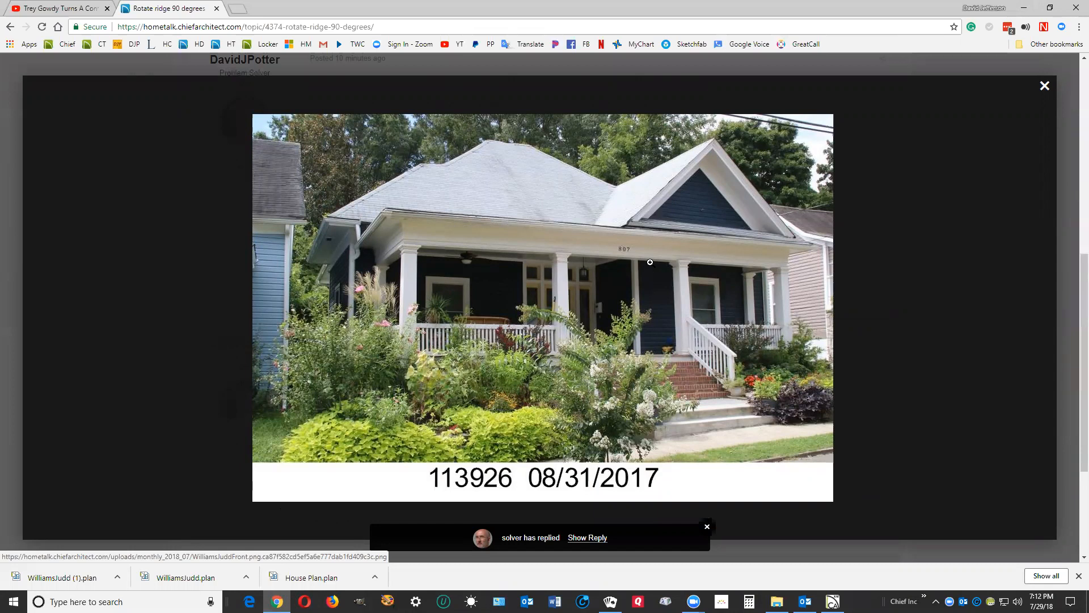
{"action": "left_click", "coordinate": [1024, 8]}
{"action": "left_click_drag", "start_coordinate": [491, 313], "coordinate": [523, 410]}
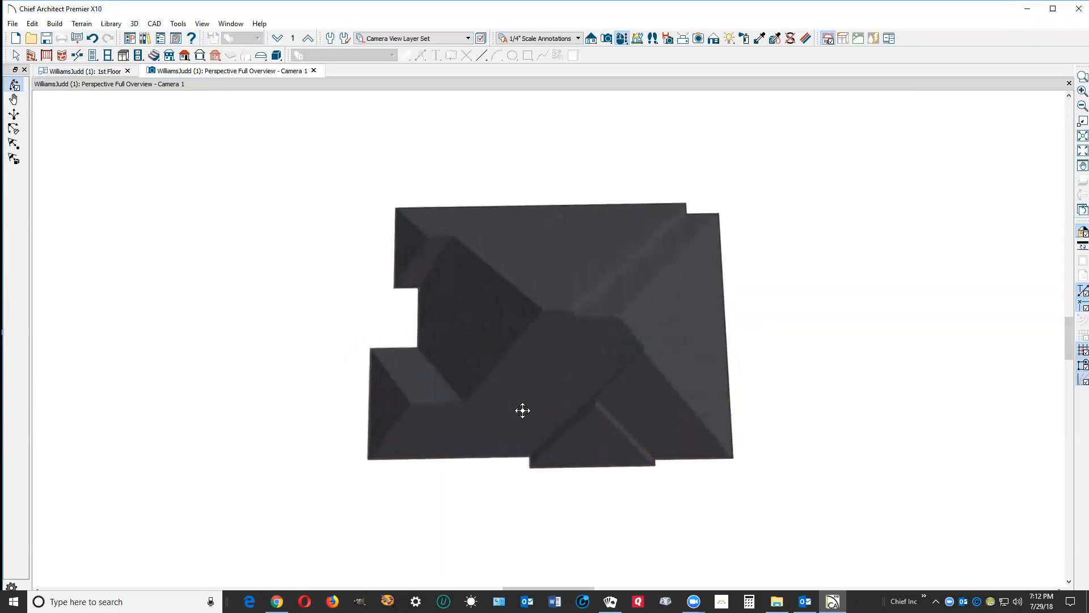
{"action": "key", "text": "space"}
{"action": "left_click", "coordinate": [642, 405]}
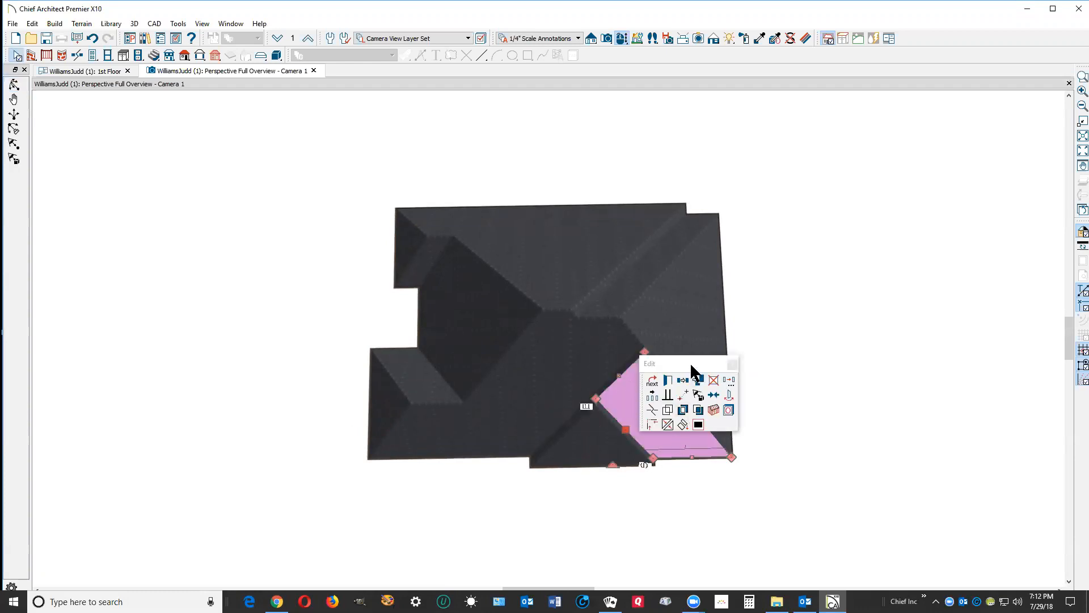
{"action": "scroll", "coordinate": [639, 394], "scroll_direction": "up", "scroll_amount": 3}
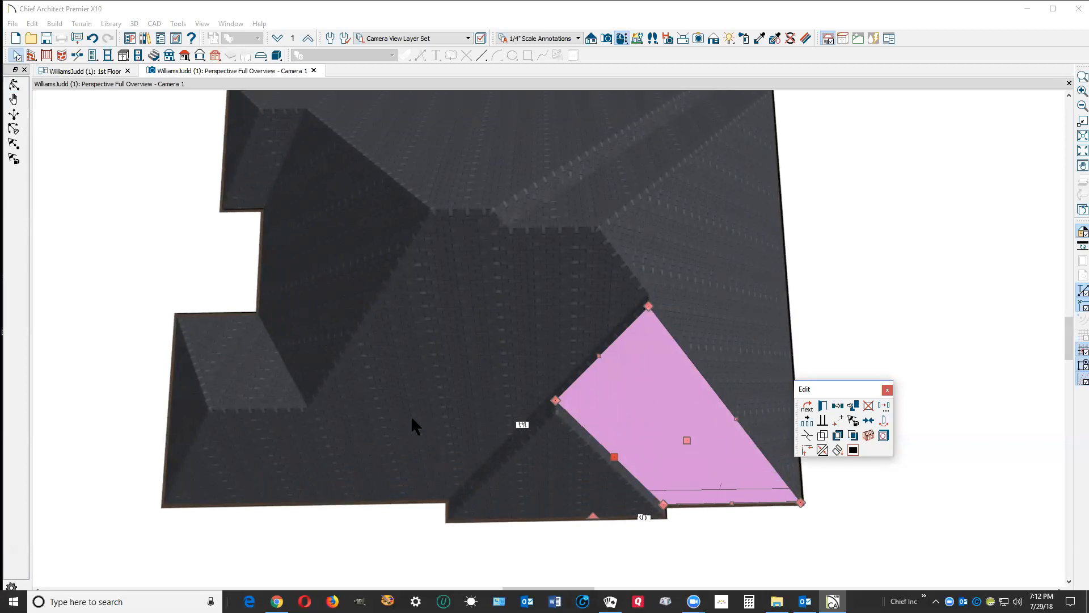
{"action": "left_click", "coordinate": [850, 283]}
{"action": "scroll", "coordinate": [849, 281], "scroll_direction": "down", "scroll_amount": 3}
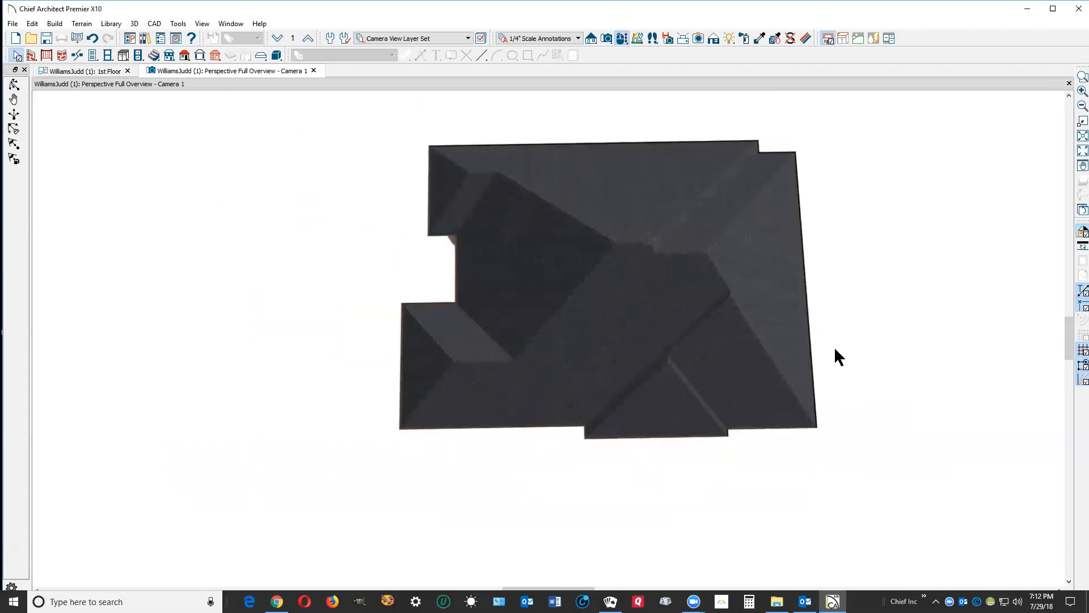
Switch to the 1st Floor plan and hide the reference grid.
{"action": "key", "text": "ctrl+Tab"}
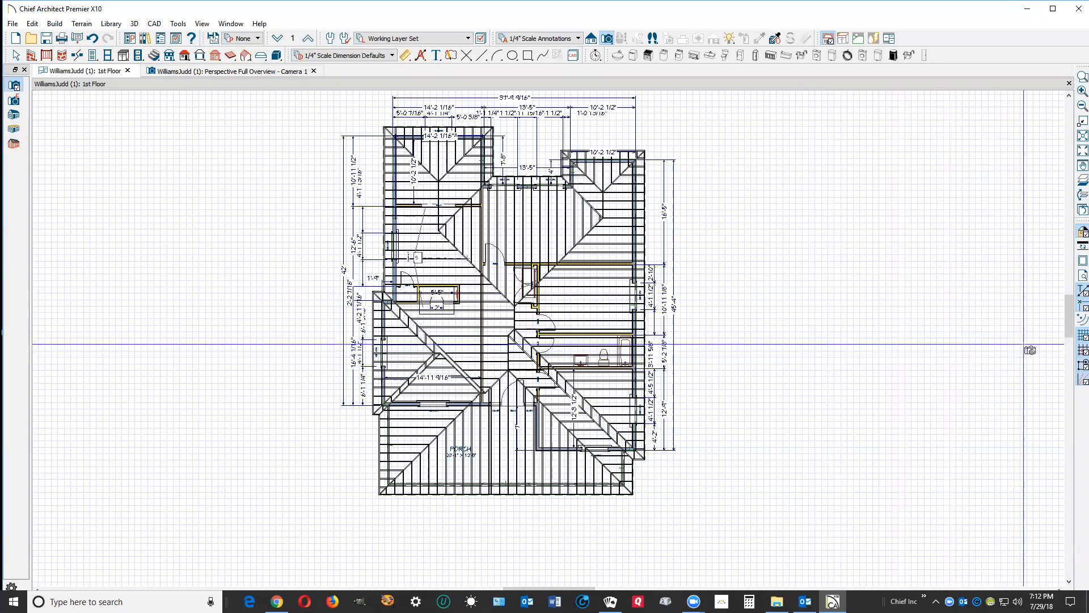
{"action": "left_click", "coordinate": [1076, 348]}
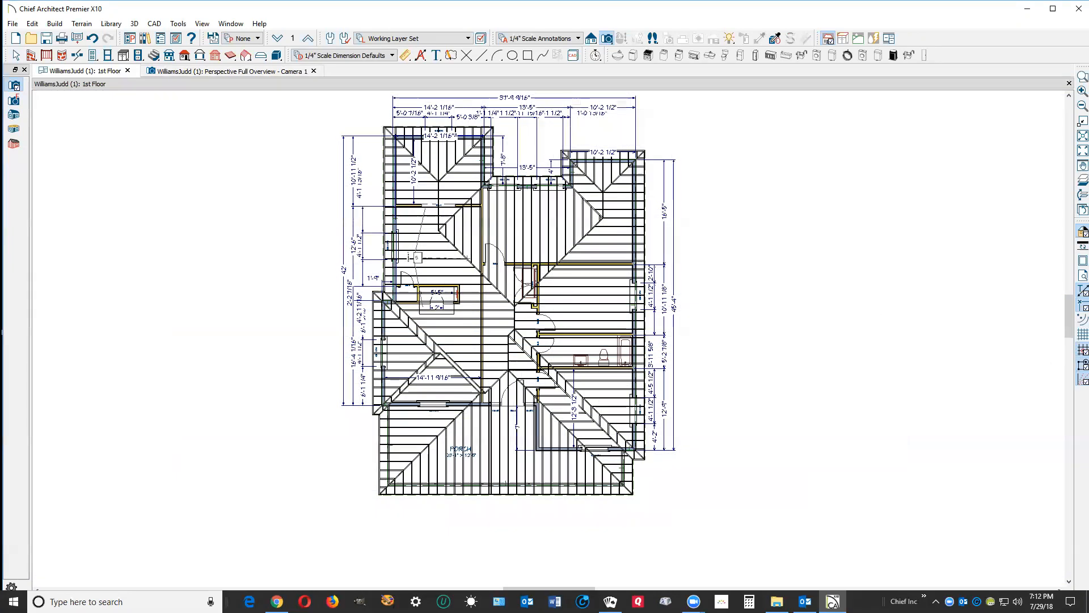
{"action": "scroll", "coordinate": [879, 253], "scroll_direction": "down", "scroll_amount": 1}
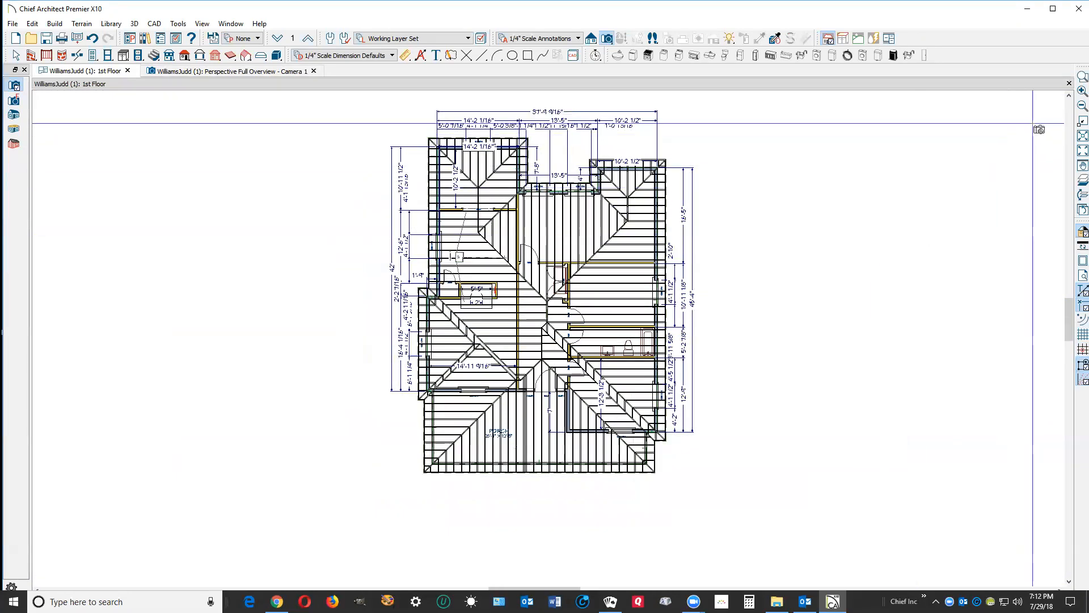
{"action": "left_click", "coordinate": [1081, 77]}
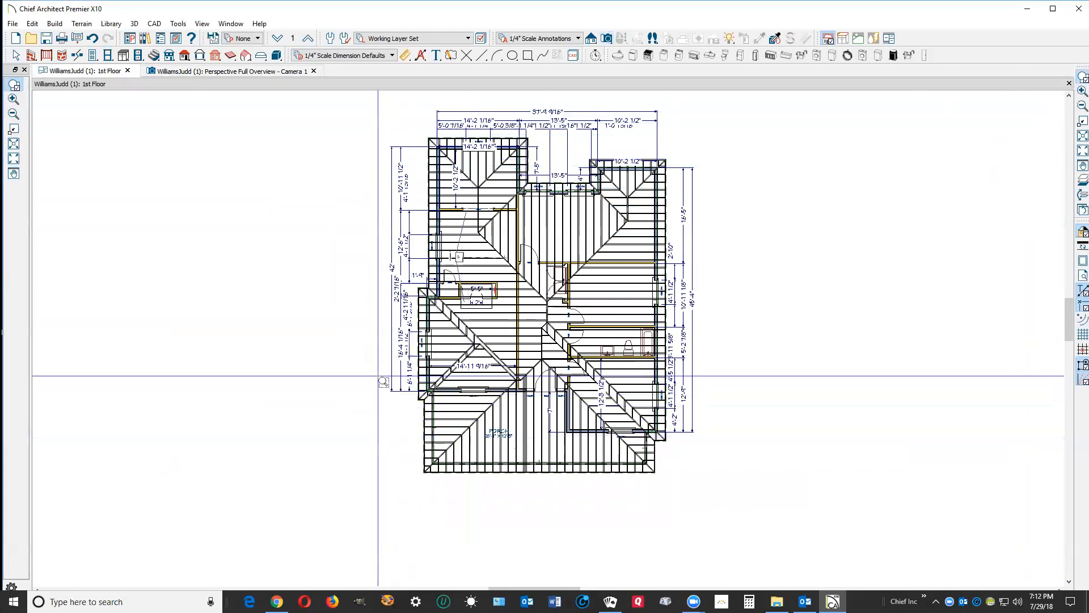
{"action": "left_click_drag", "start_coordinate": [372, 375], "coordinate": [697, 525]}
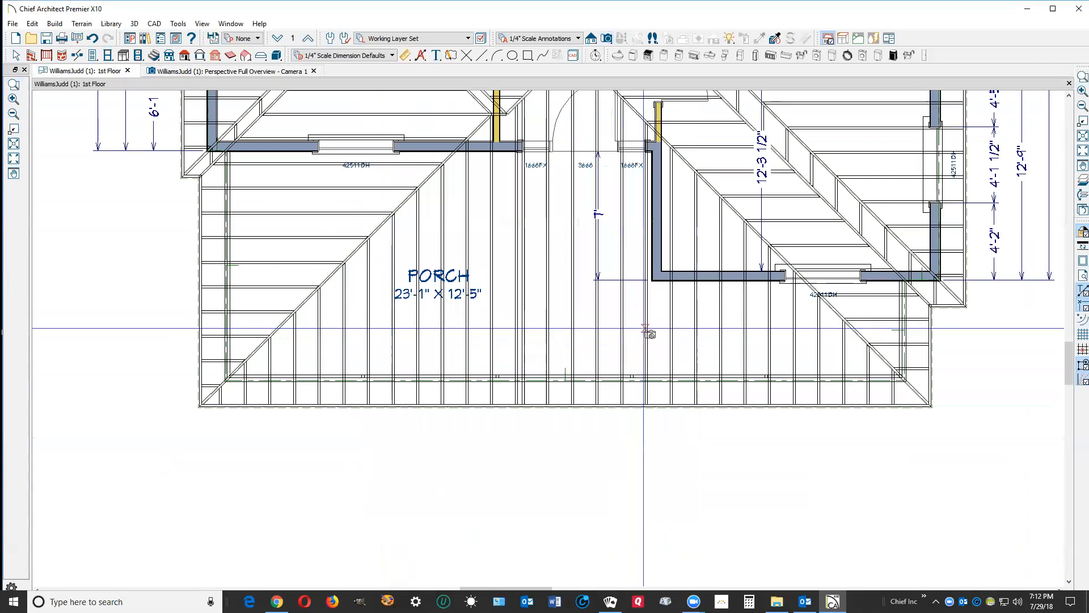
{"action": "scroll", "coordinate": [647, 400], "scroll_direction": "down", "scroll_amount": 2}
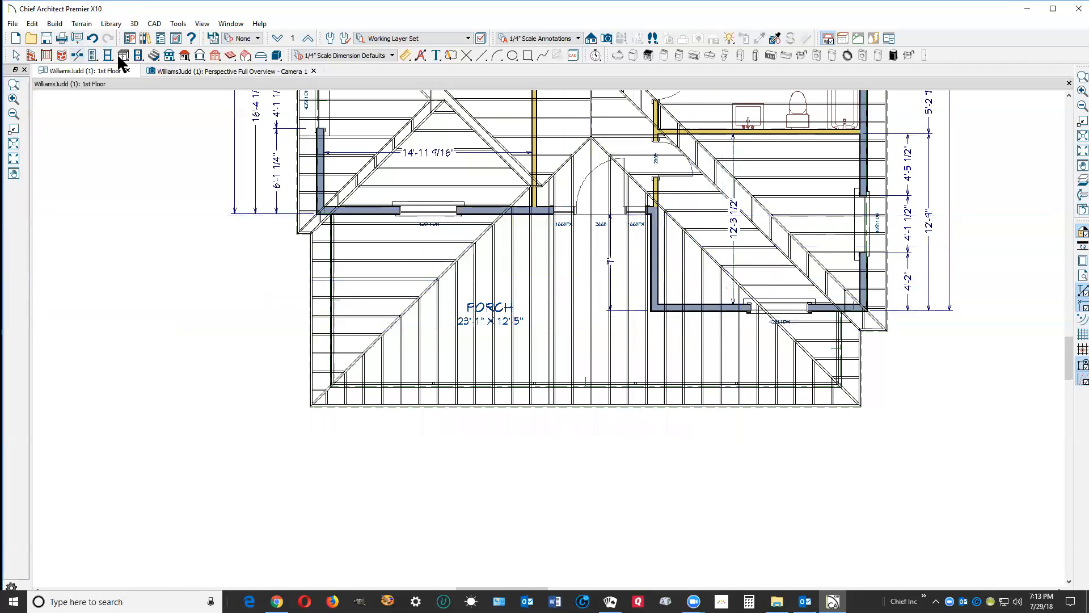
{"action": "left_click", "coordinate": [33, 24]}
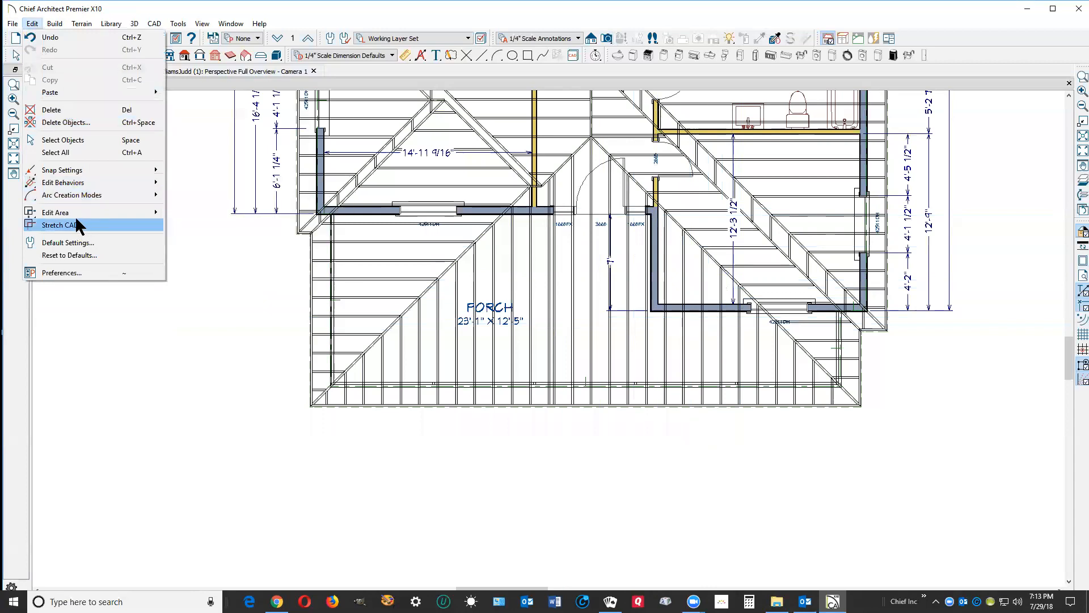
{"action": "mouse_move", "coordinate": [77, 211]}
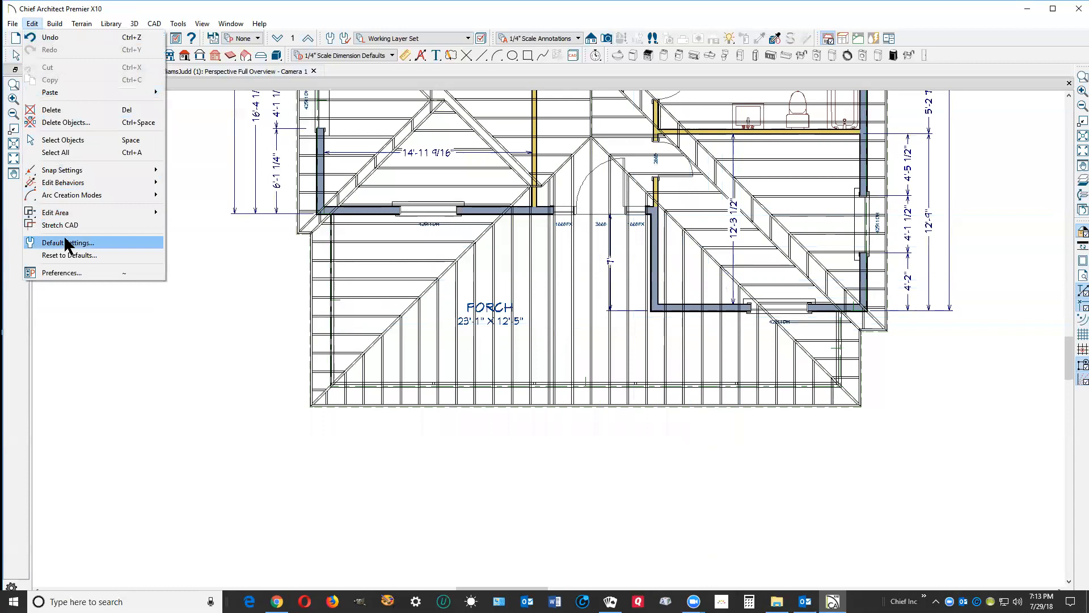
{"action": "left_click", "coordinate": [67, 122]}
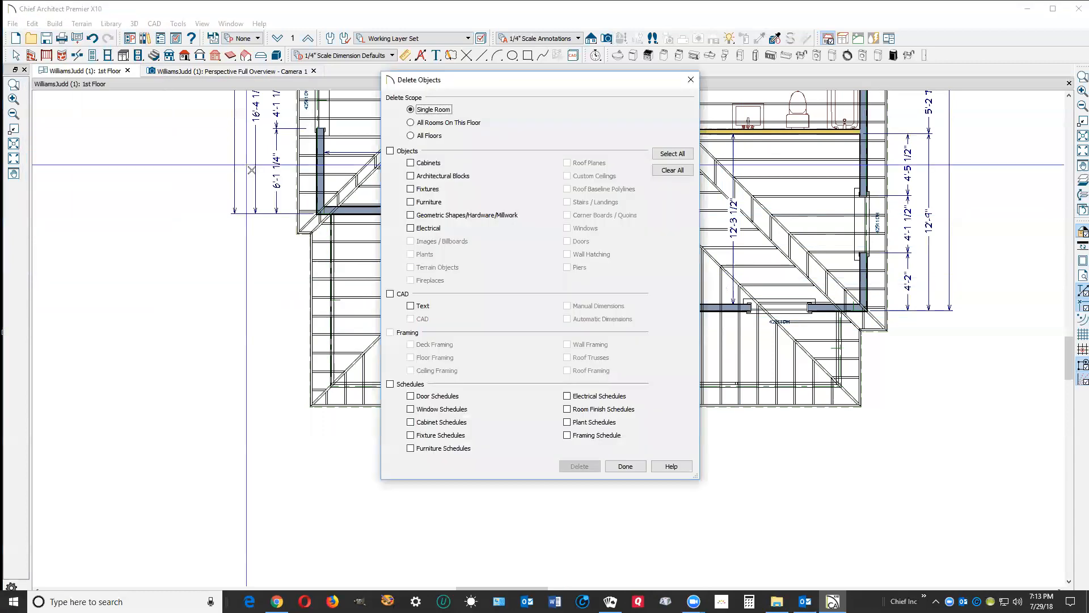
{"action": "left_click", "coordinate": [691, 79]}
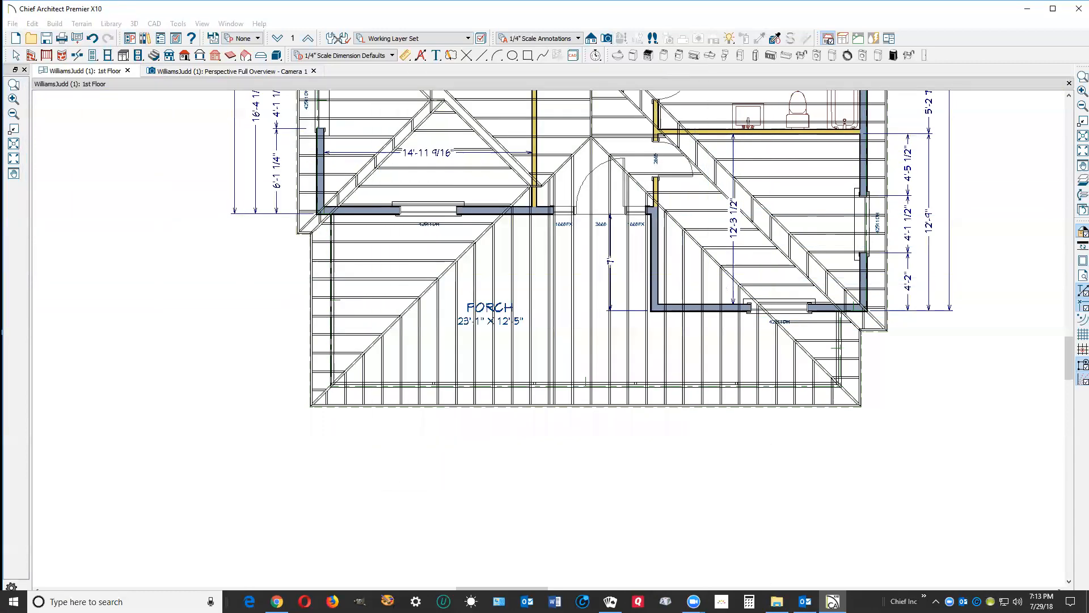
Check in the Build Framing settings whether roof framing is set to build automatically.
{"action": "left_click", "coordinate": [54, 23]}
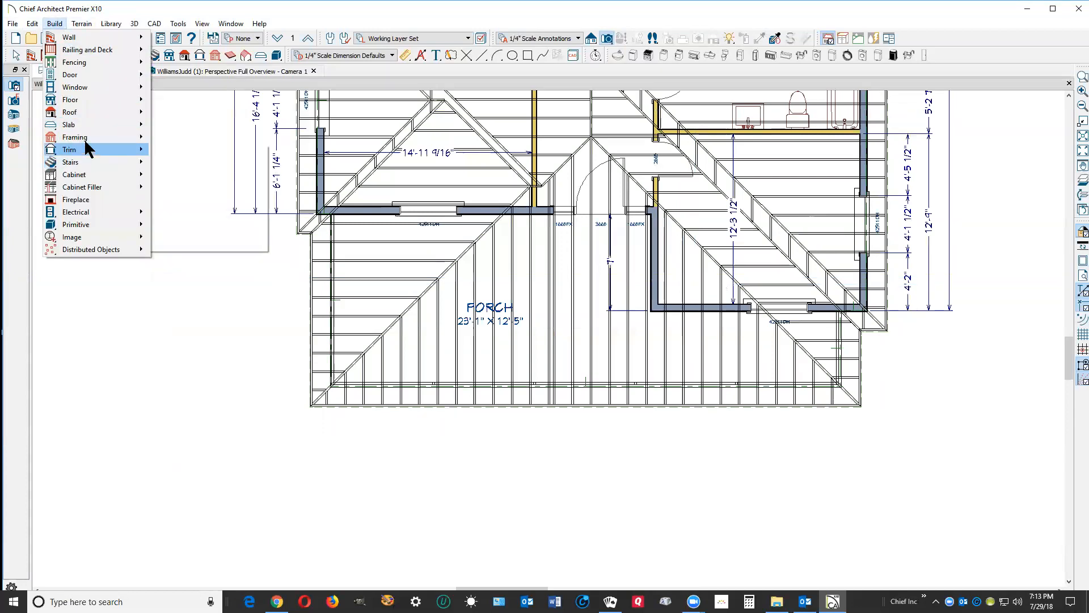
{"action": "mouse_move", "coordinate": [85, 141]}
{"action": "left_click", "coordinate": [170, 139]}
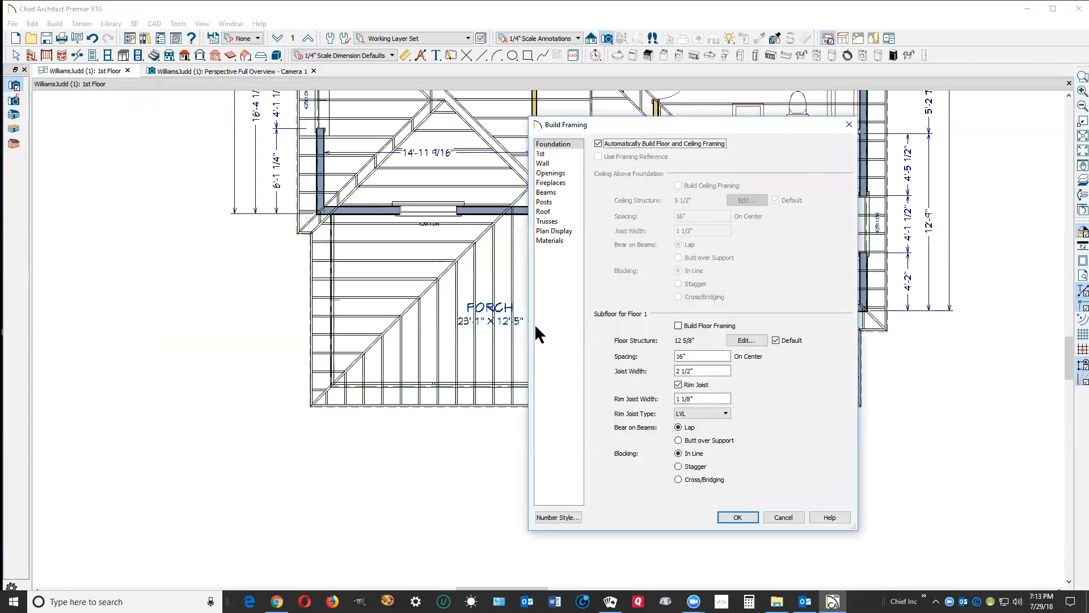
{"action": "left_click", "coordinate": [544, 203]}
{"action": "left_click", "coordinate": [546, 213]}
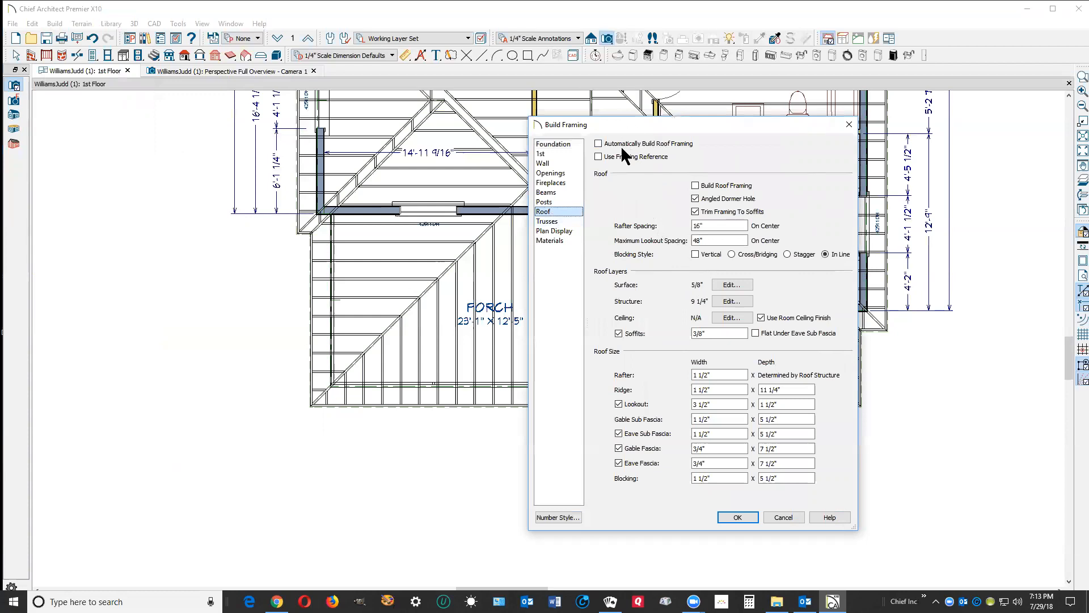
{"action": "left_click", "coordinate": [775, 519]}
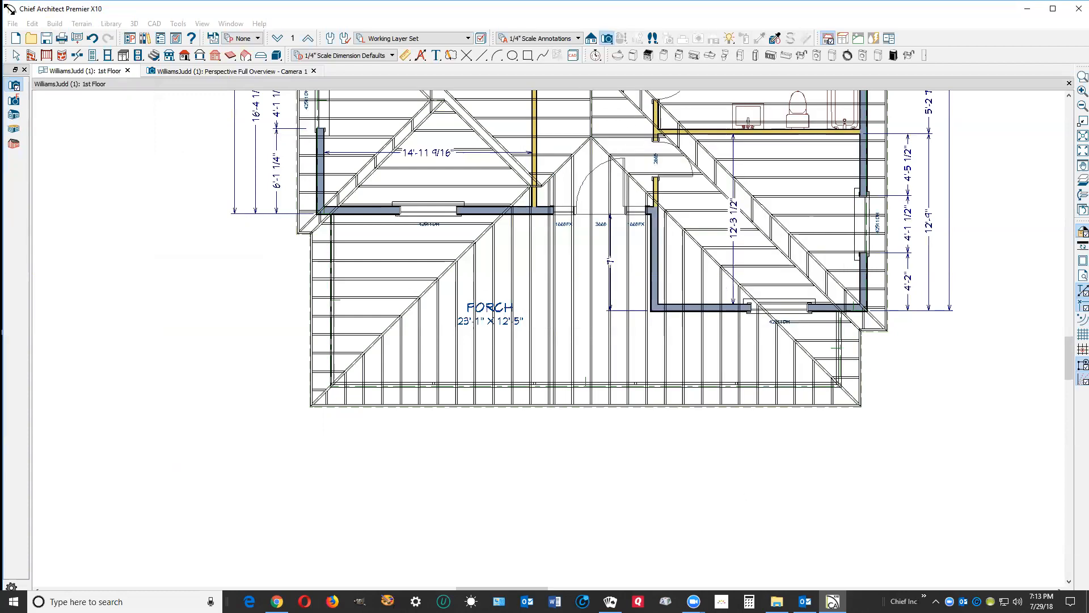
Delete the ceiling, wall and roof framing and the roof trusses on all floors, excluding deck and floor framing and allowing automatic framing to be turned off.
{"action": "left_click", "coordinate": [33, 23]}
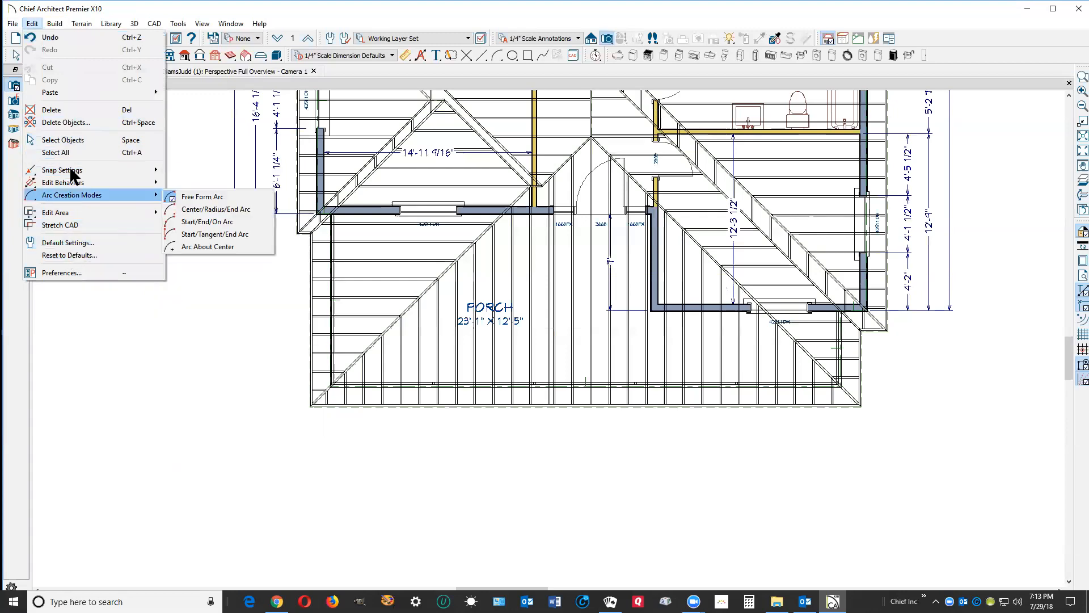
{"action": "key", "text": "Escape"}
{"action": "left_click", "coordinate": [358, 297]}
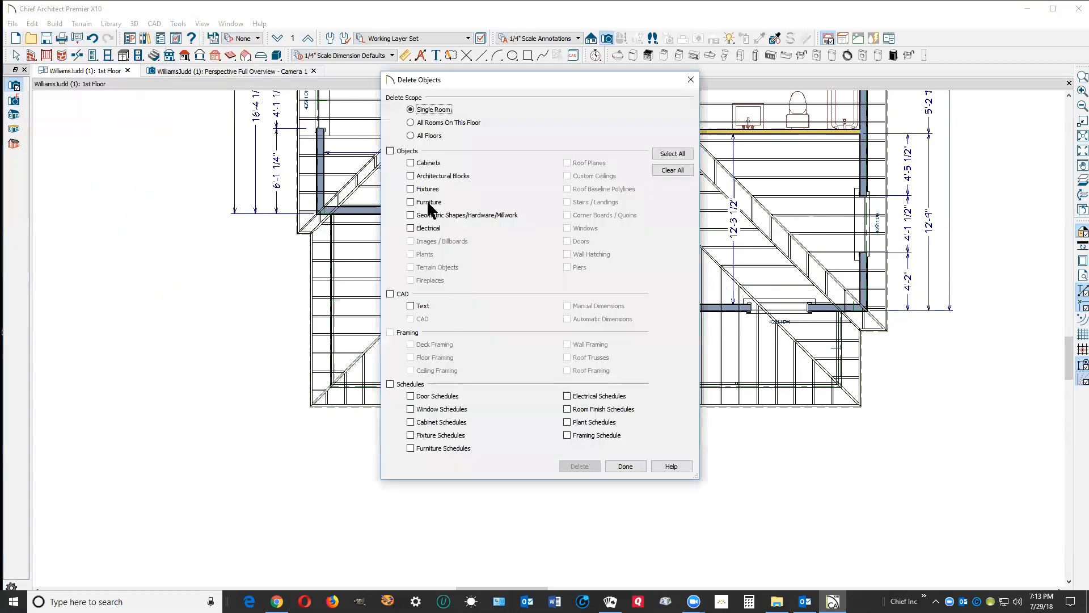
{"action": "left_click", "coordinate": [412, 135]}
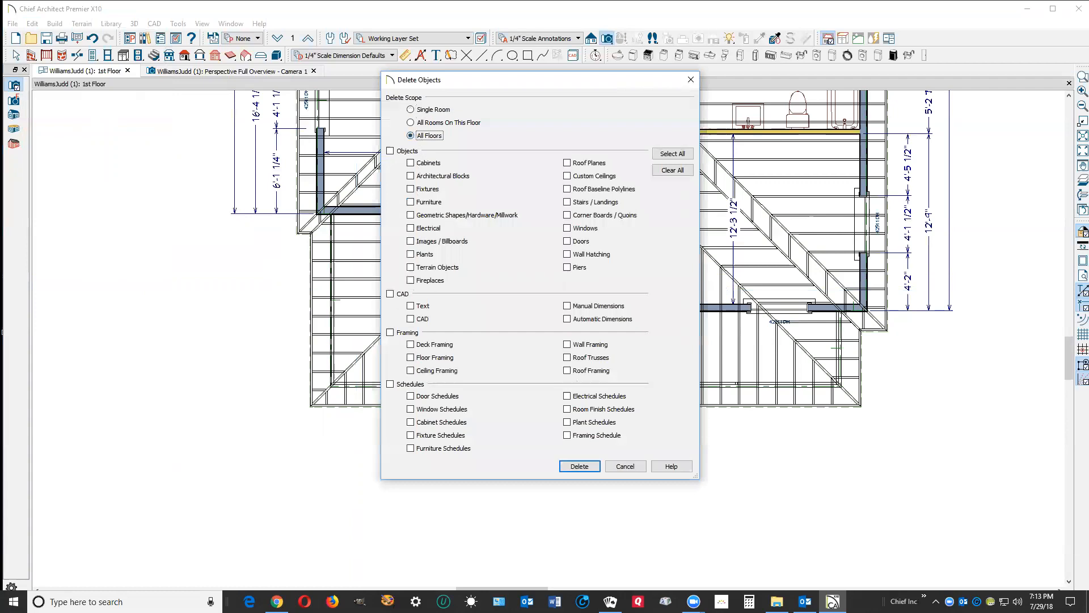
{"action": "left_click", "coordinate": [391, 333]}
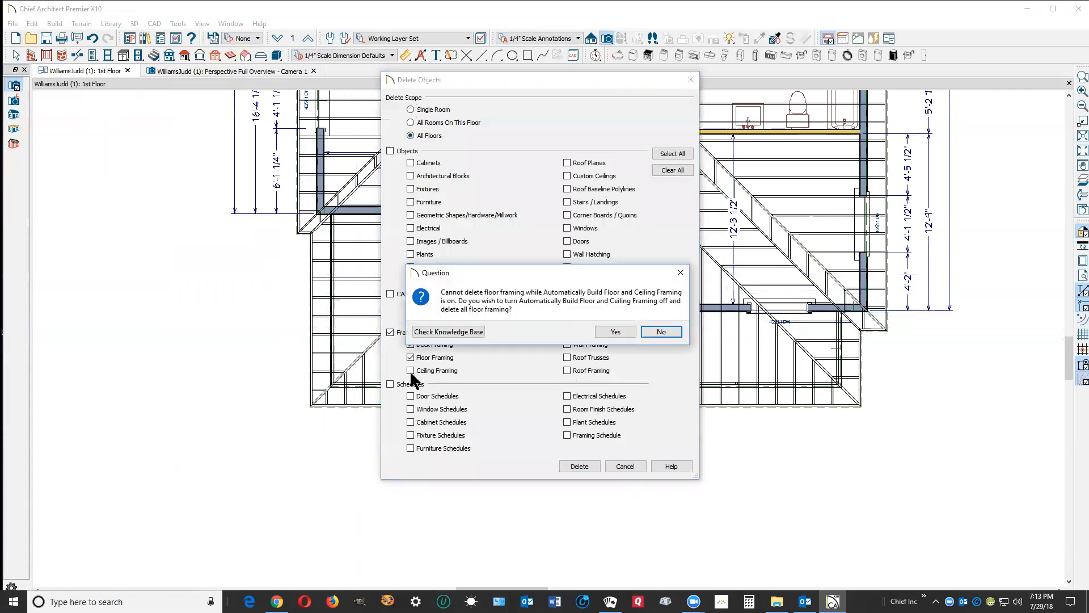
{"action": "left_click", "coordinate": [667, 331]}
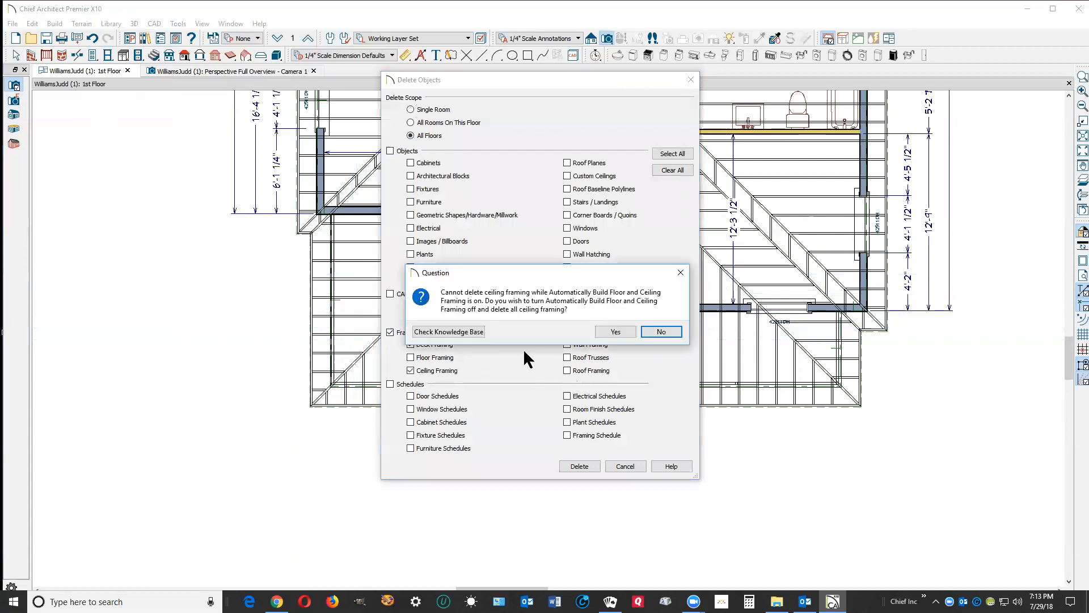
{"action": "left_click", "coordinate": [625, 333]}
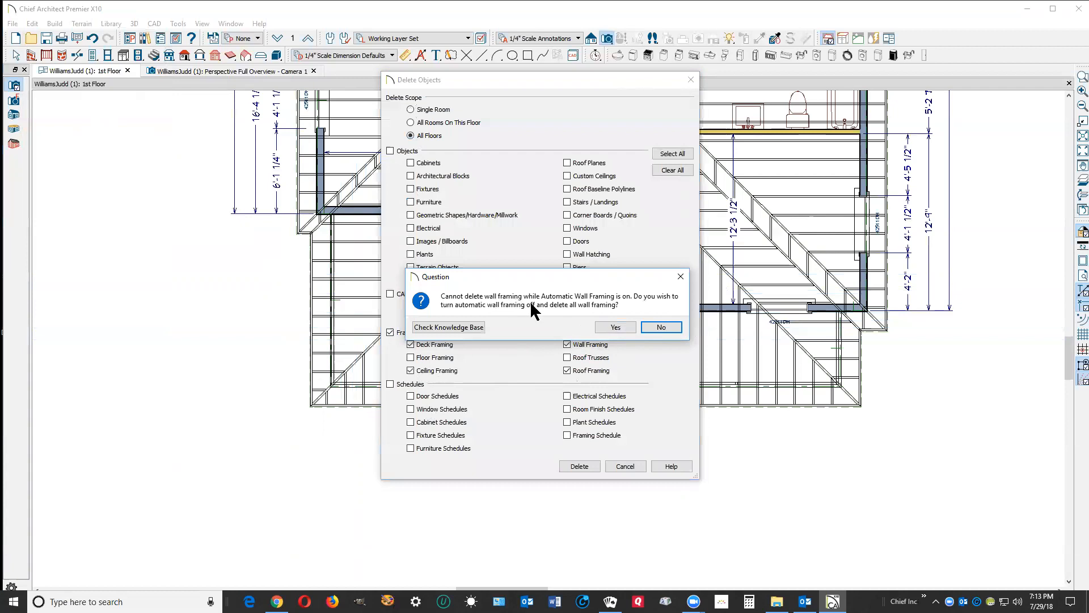
{"action": "left_click", "coordinate": [622, 331]}
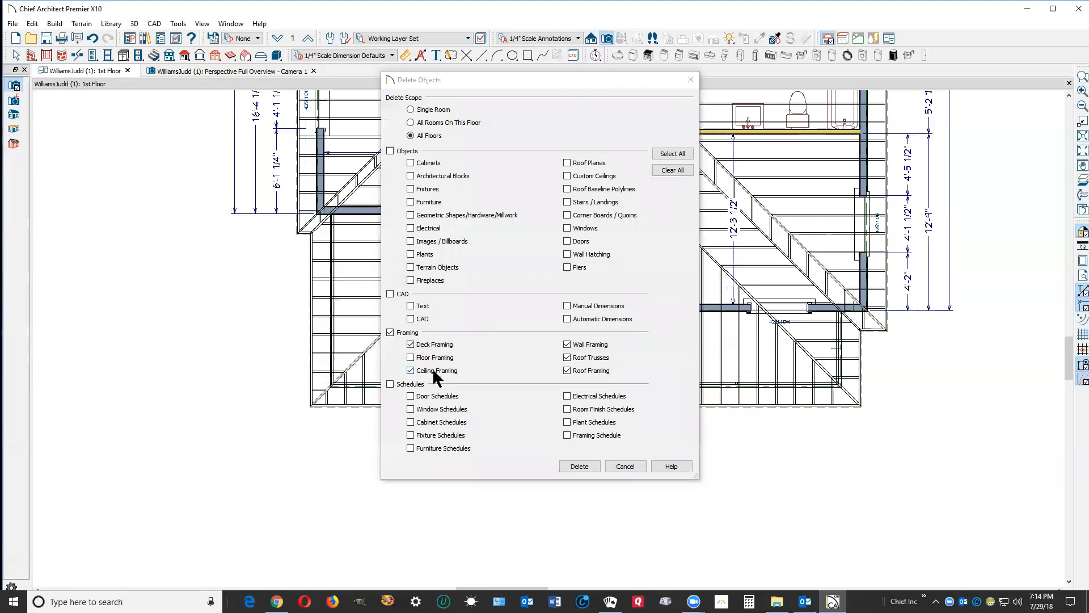
{"action": "left_click", "coordinate": [418, 344]}
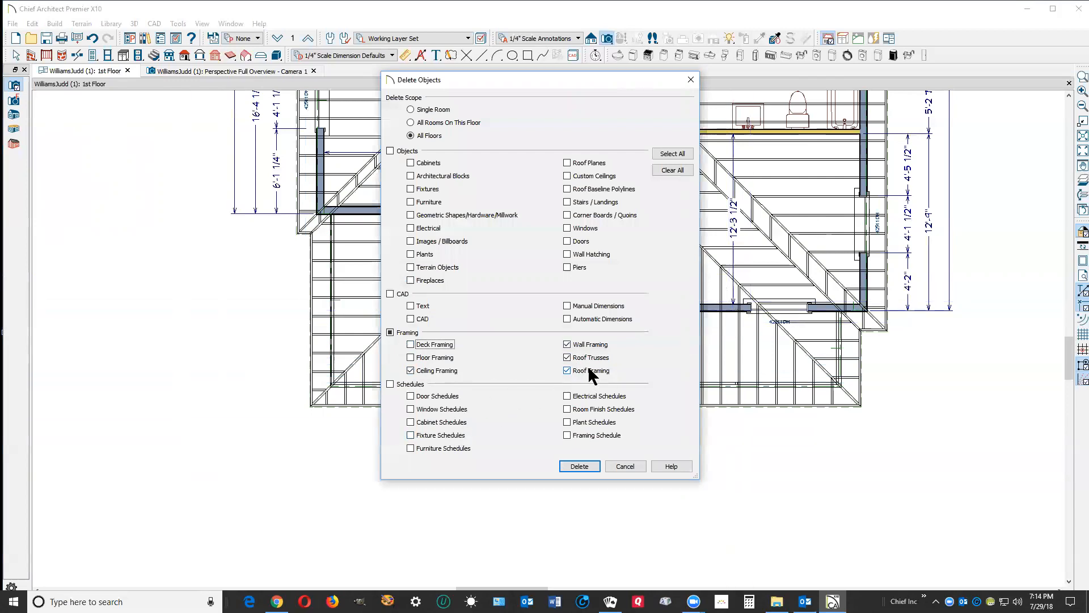
{"action": "left_click", "coordinate": [391, 333]}
{"action": "left_click", "coordinate": [413, 344]}
{"action": "left_click", "coordinate": [417, 357]}
{"action": "left_click", "coordinate": [580, 468]}
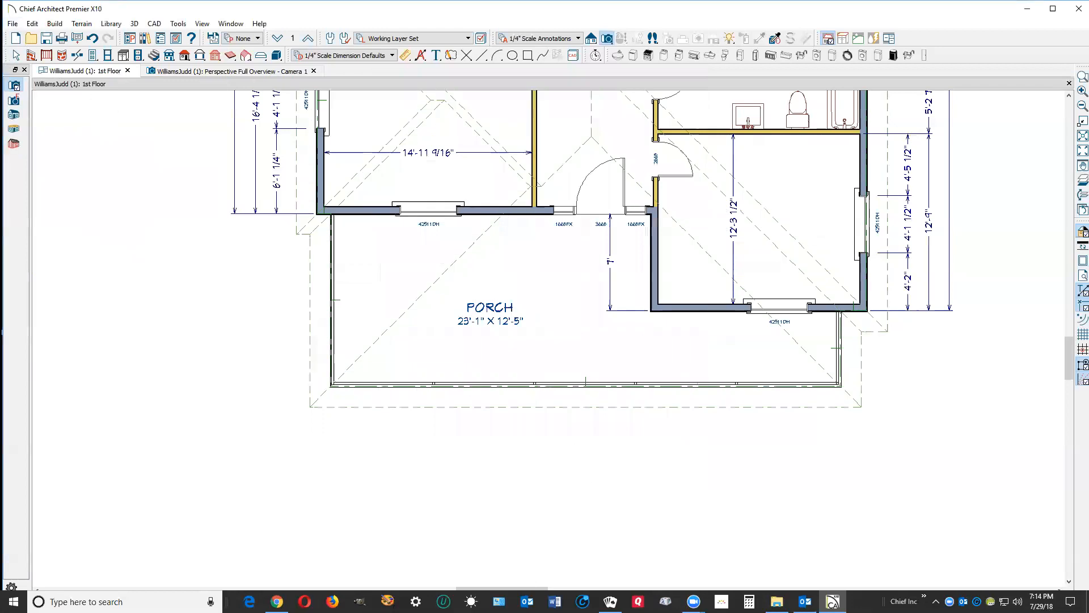
Set the roof option of the porch's two end railings to Full Gable Wall.
{"action": "scroll", "coordinate": [288, 273], "scroll_direction": "down", "scroll_amount": 1}
{"action": "scroll", "coordinate": [288, 273], "scroll_direction": "down", "scroll_amount": 2}
{"action": "scroll", "coordinate": [470, 250], "scroll_direction": "up", "scroll_amount": 3}
{"action": "key", "text": "space"}
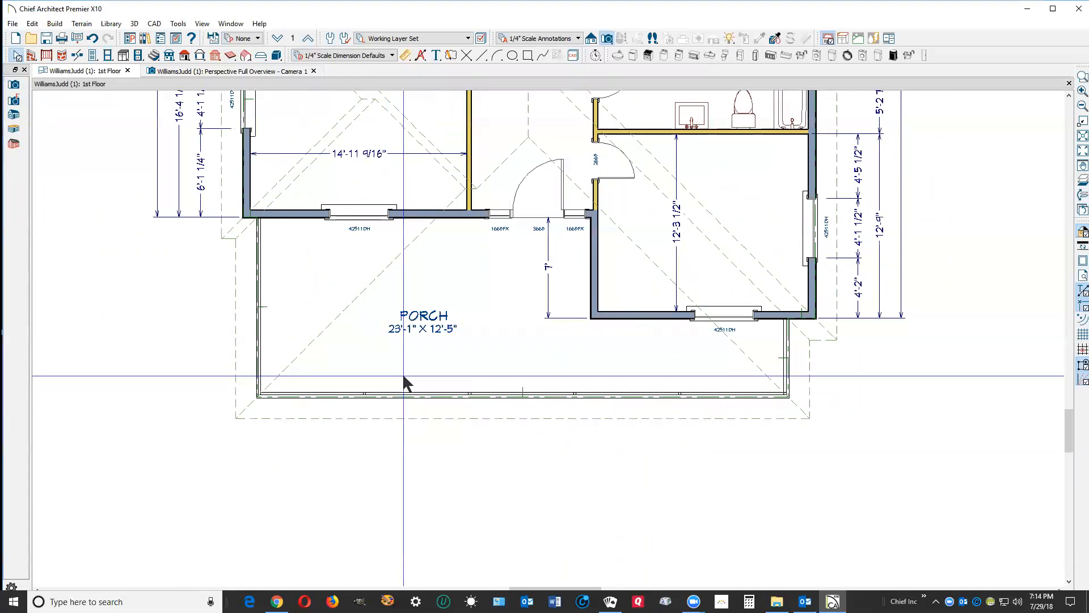
{"action": "left_click", "coordinate": [789, 367]}
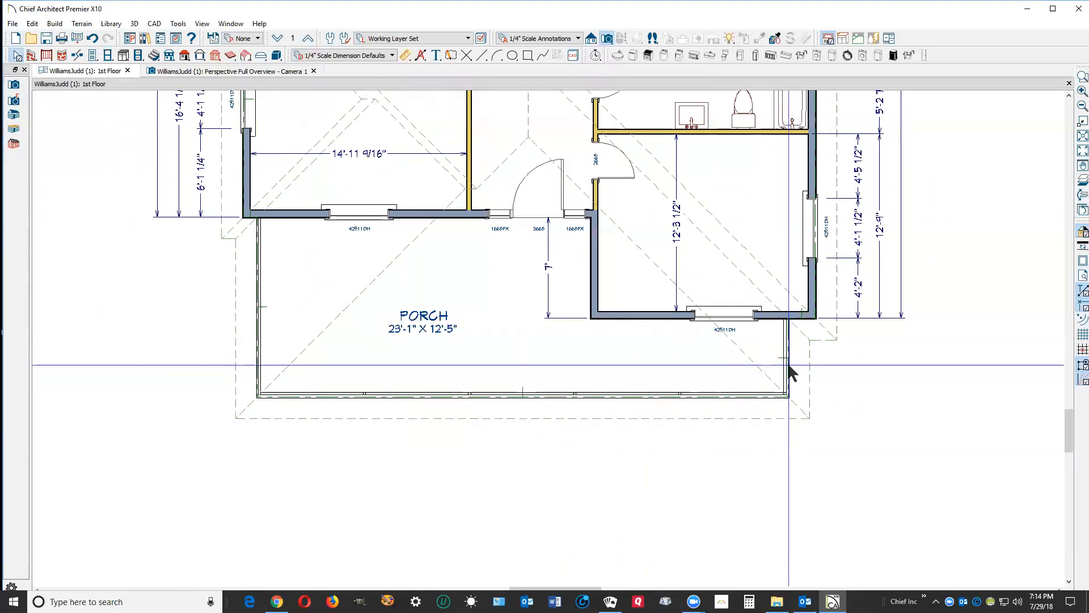
{"action": "left_click", "coordinate": [261, 335], "text": "shift"}
{"action": "left_click", "coordinate": [858, 416]}
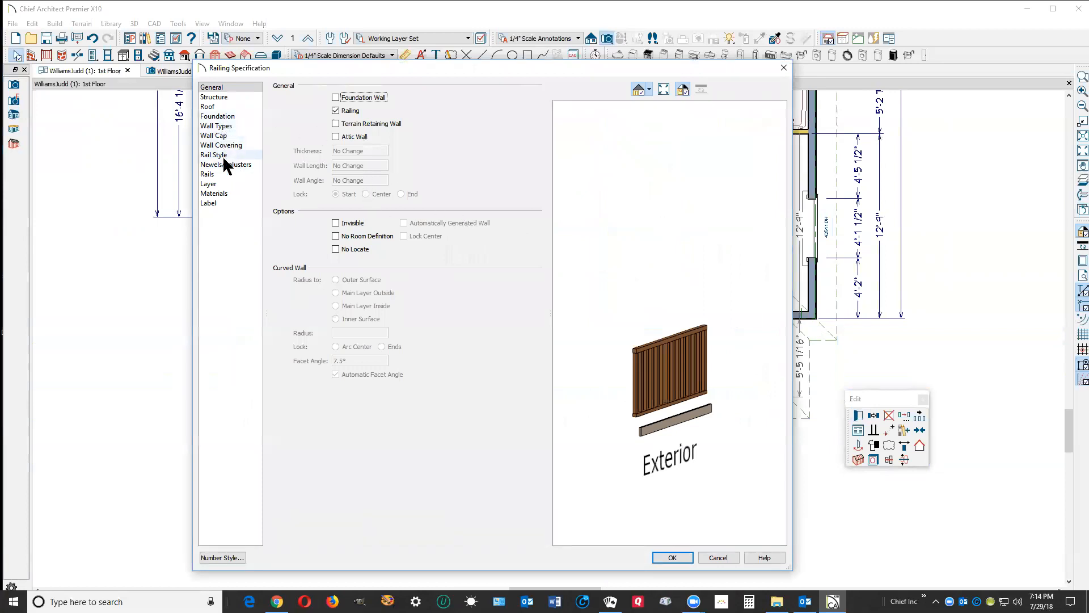
{"action": "left_click", "coordinate": [216, 106]}
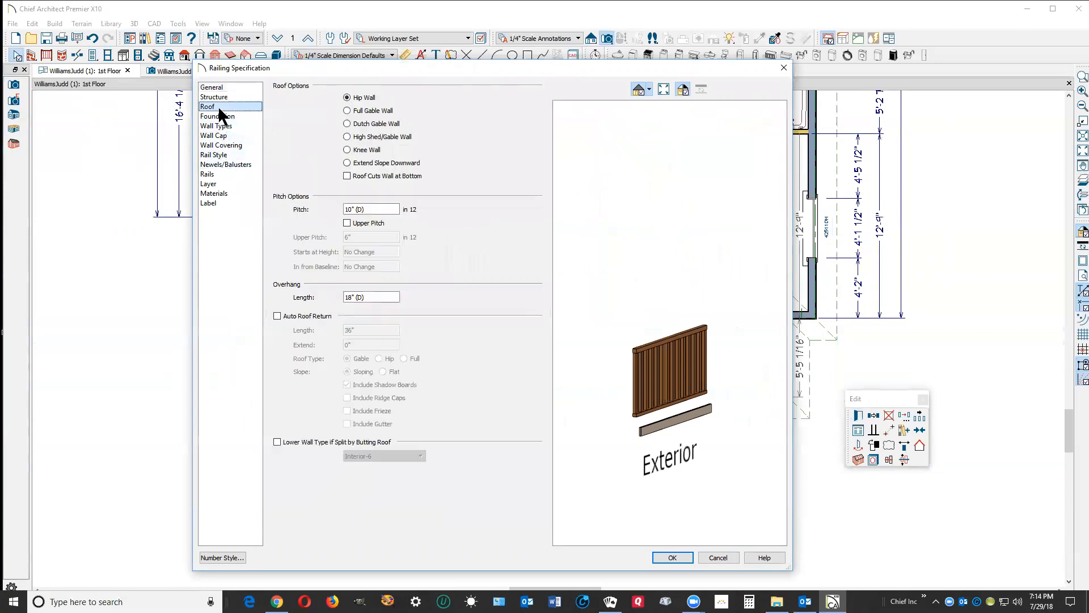
{"action": "left_click", "coordinate": [356, 113]}
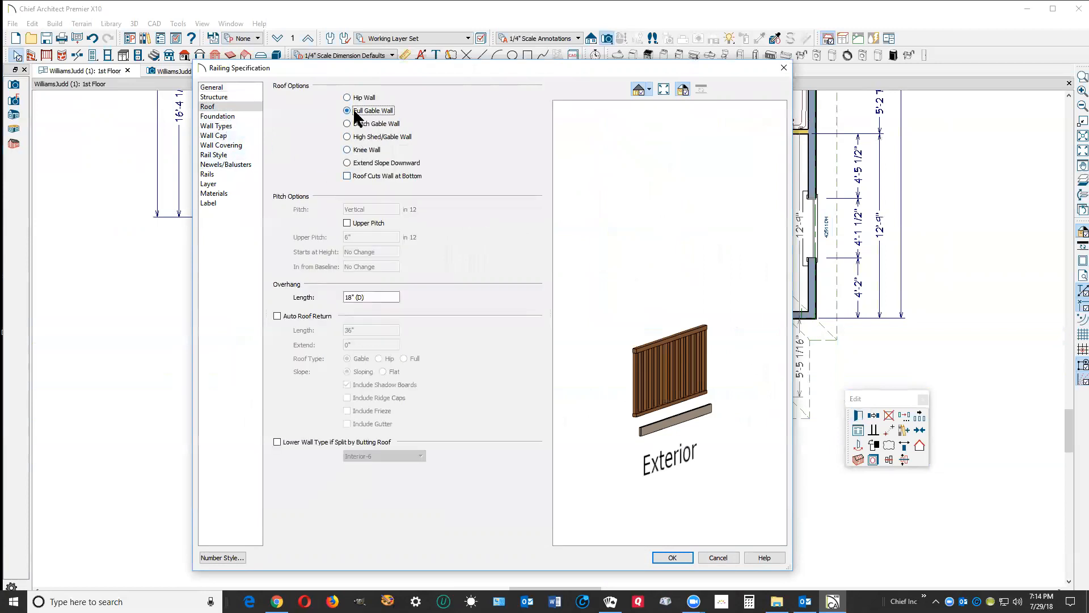
{"action": "left_click", "coordinate": [672, 558]}
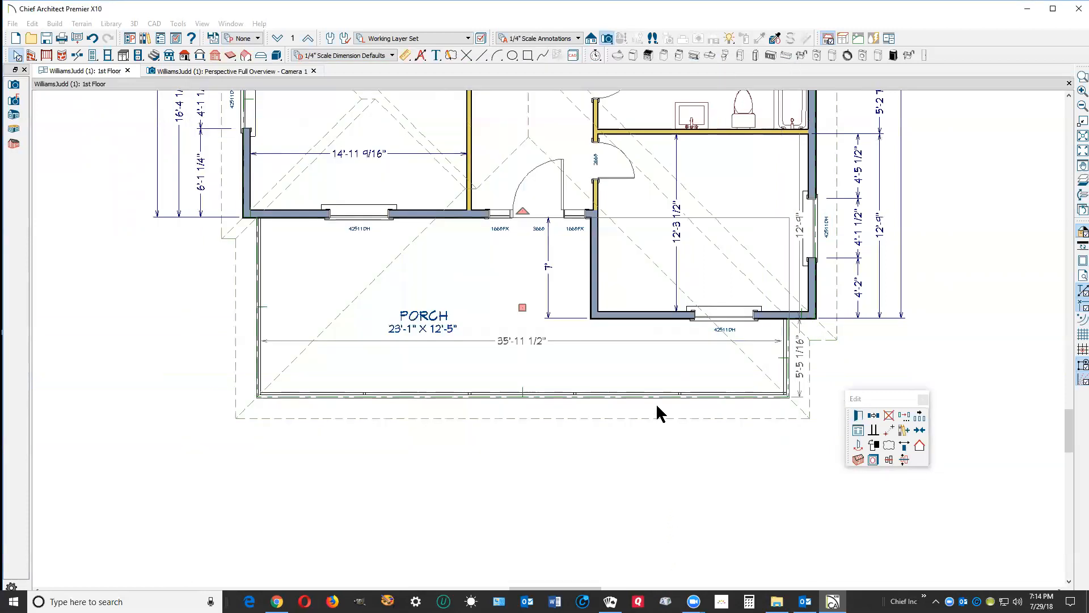
Lower the roof pitch of the porch's front railing in its railing specification.
{"action": "left_click", "coordinate": [383, 394]}
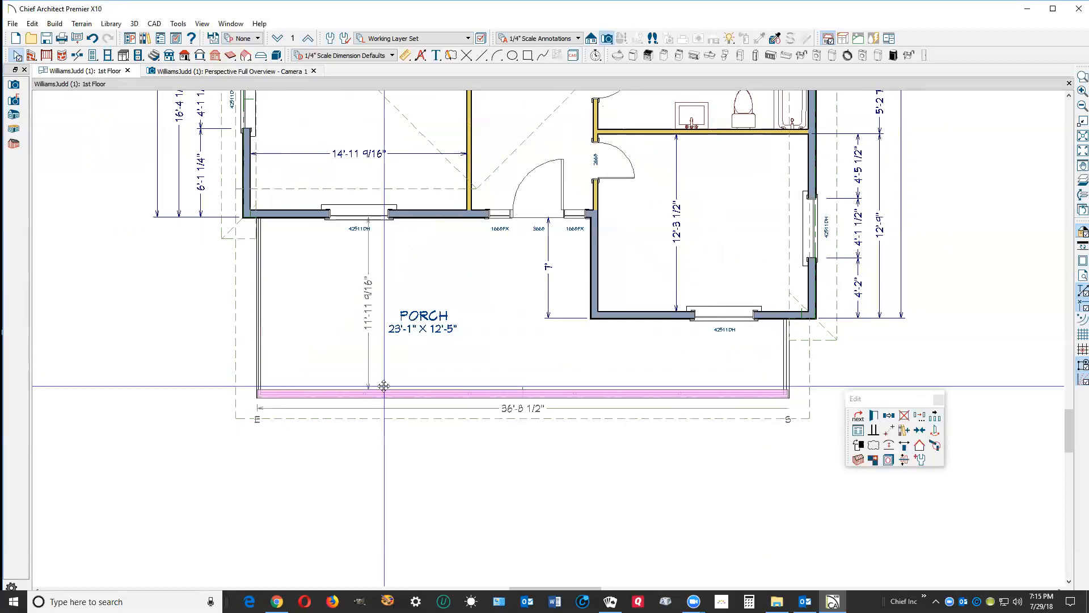
{"action": "left_click_drag", "start_coordinate": [384, 385], "coordinate": [384, 387]}
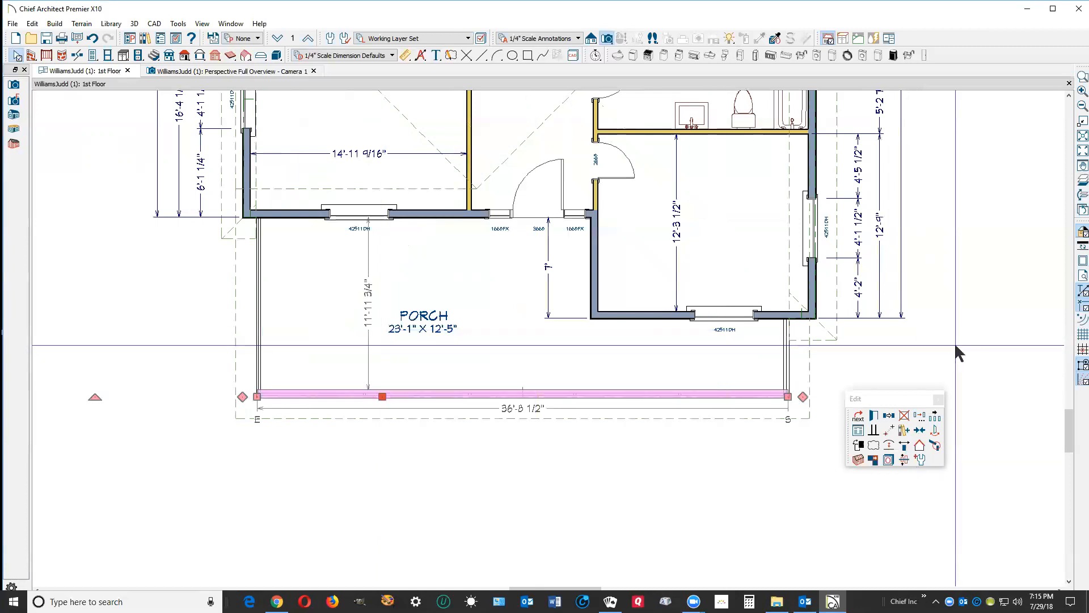
{"action": "left_click", "coordinate": [876, 416]}
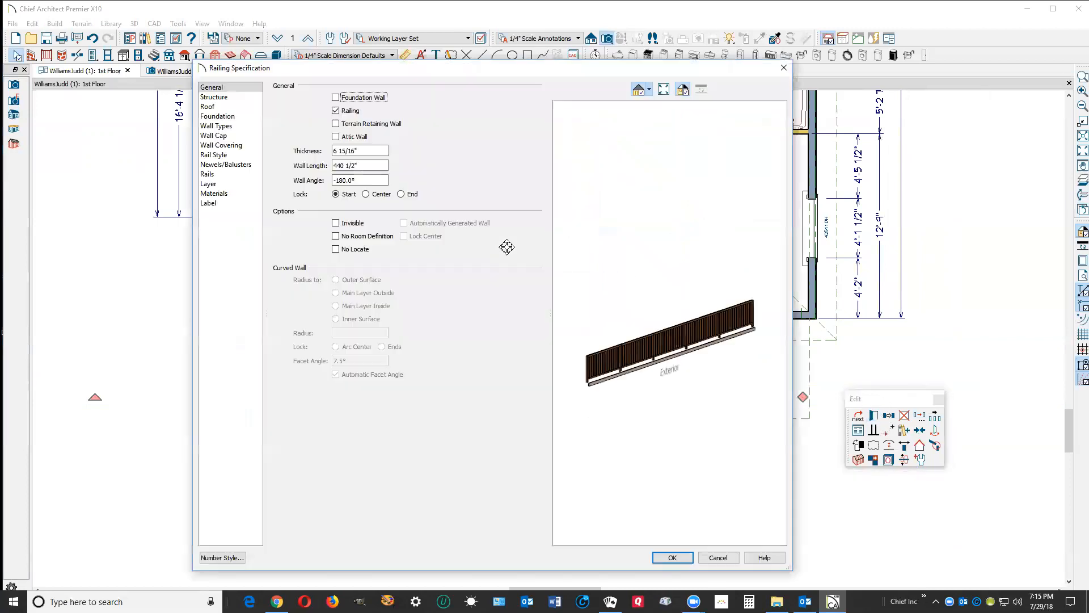
{"action": "left_click", "coordinate": [214, 107]}
{"action": "left_click", "coordinate": [369, 213]}
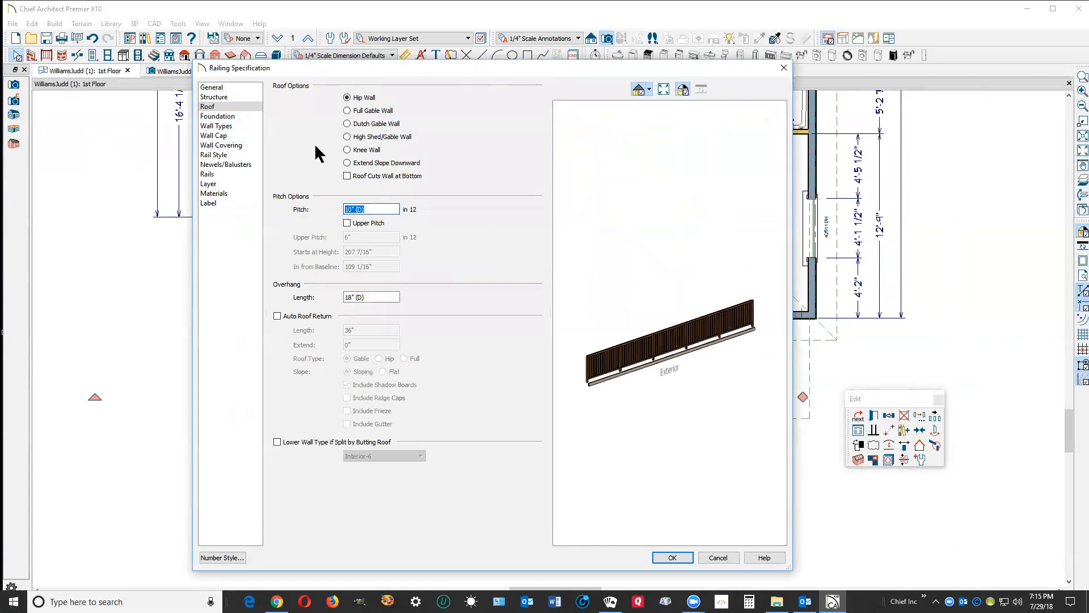
{"action": "type", "text": "1"}
{"action": "type", "text": "0"}
{"action": "left_click", "coordinate": [683, 558]}
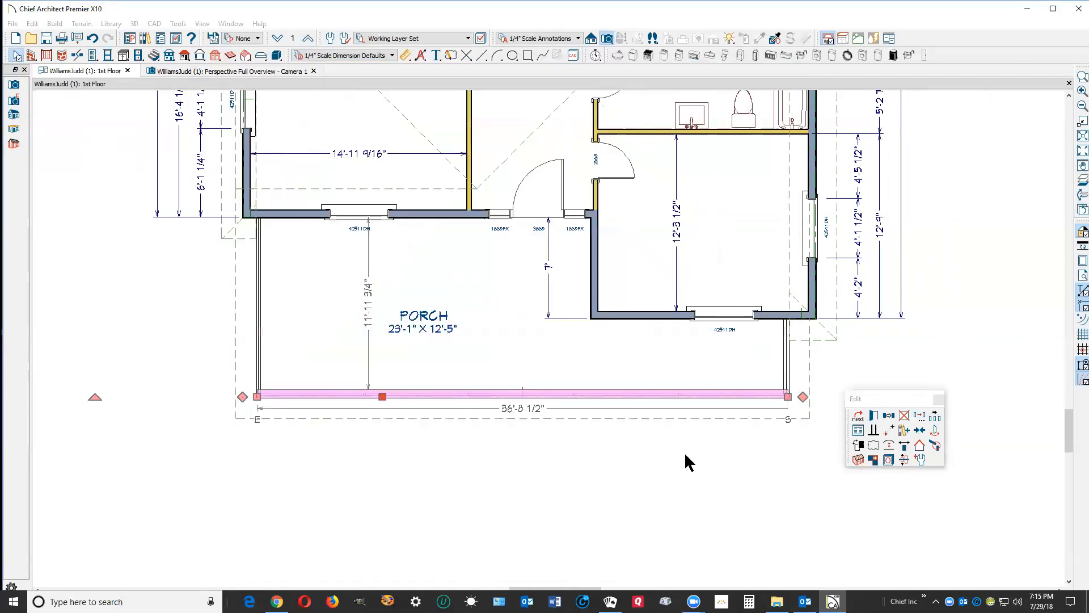
{"action": "left_click", "coordinate": [906, 352]}
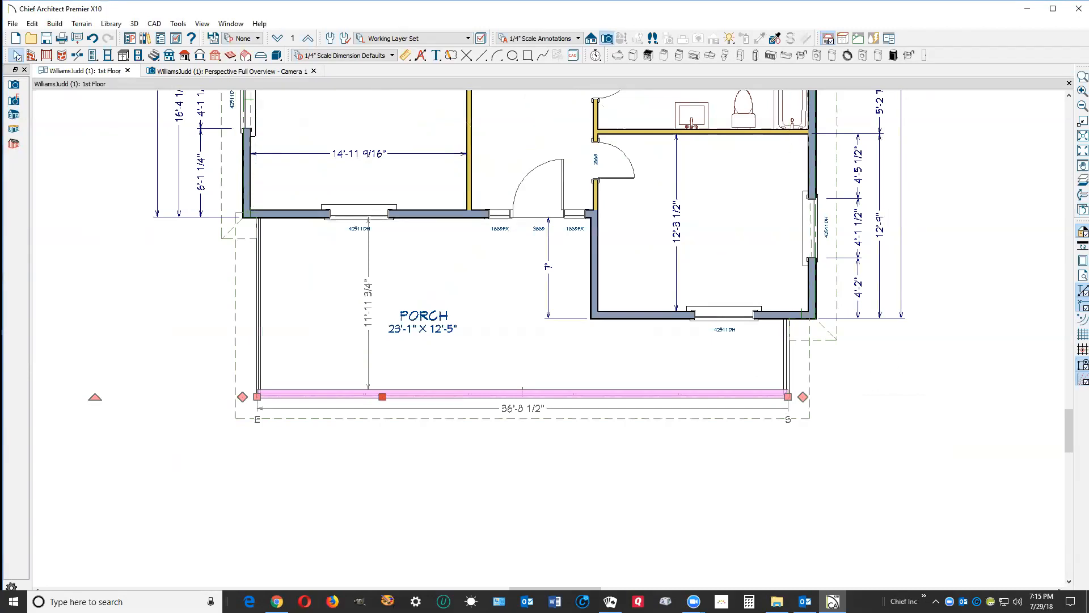
Check the front photo of the house in the browser for the roof shape over the porch, then return to the floor plan.
{"action": "scroll", "coordinate": [907, 352], "scroll_direction": "down", "scroll_amount": 1}
{"action": "scroll", "coordinate": [760, 418], "scroll_direction": "down", "scroll_amount": 2}
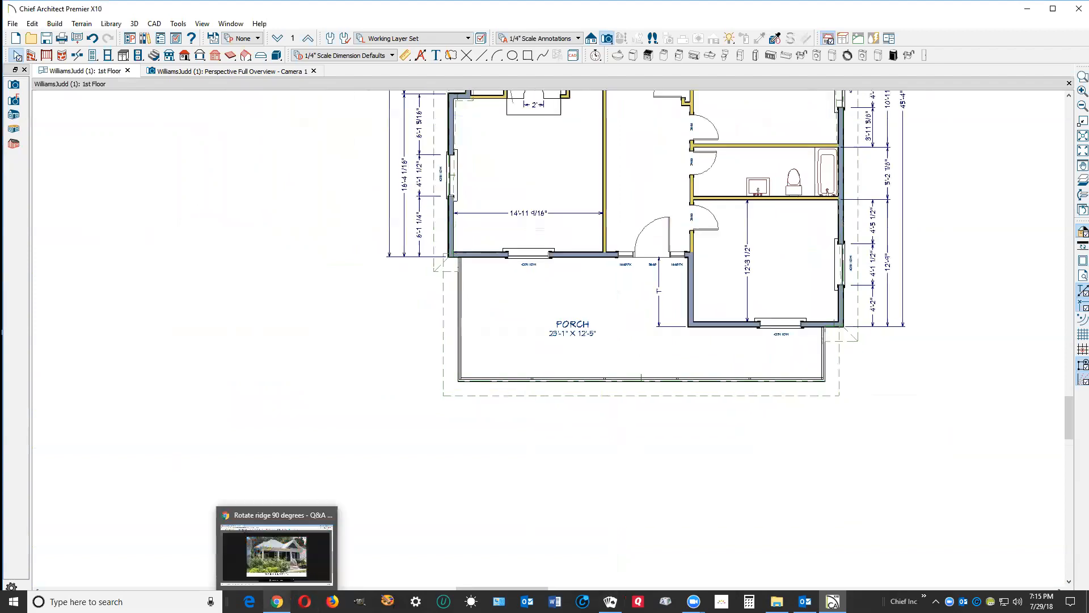
{"action": "left_click", "coordinate": [277, 602]}
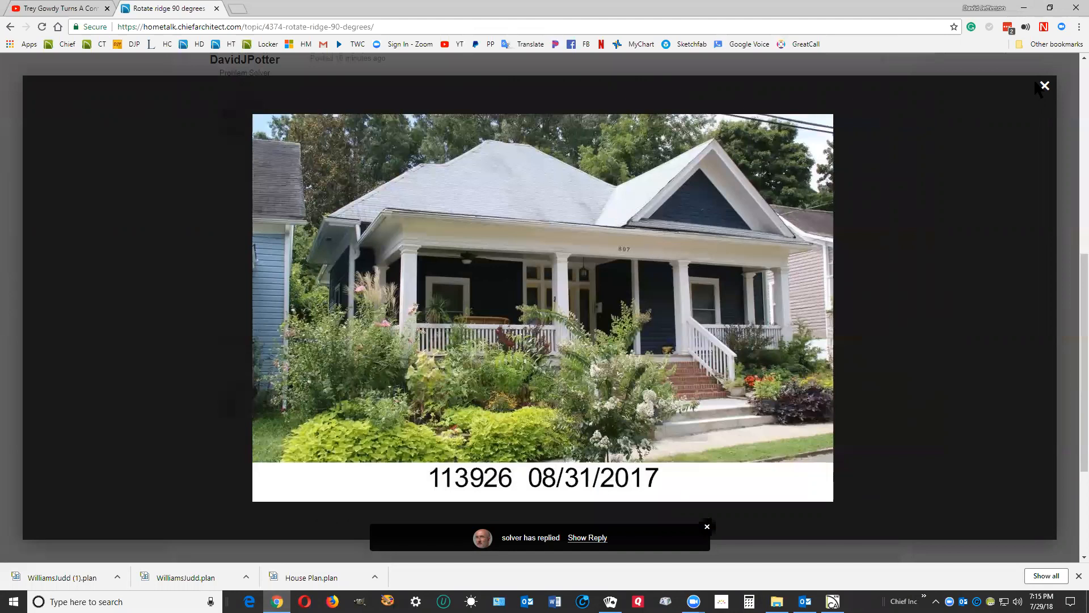
{"action": "left_click", "coordinate": [1024, 8]}
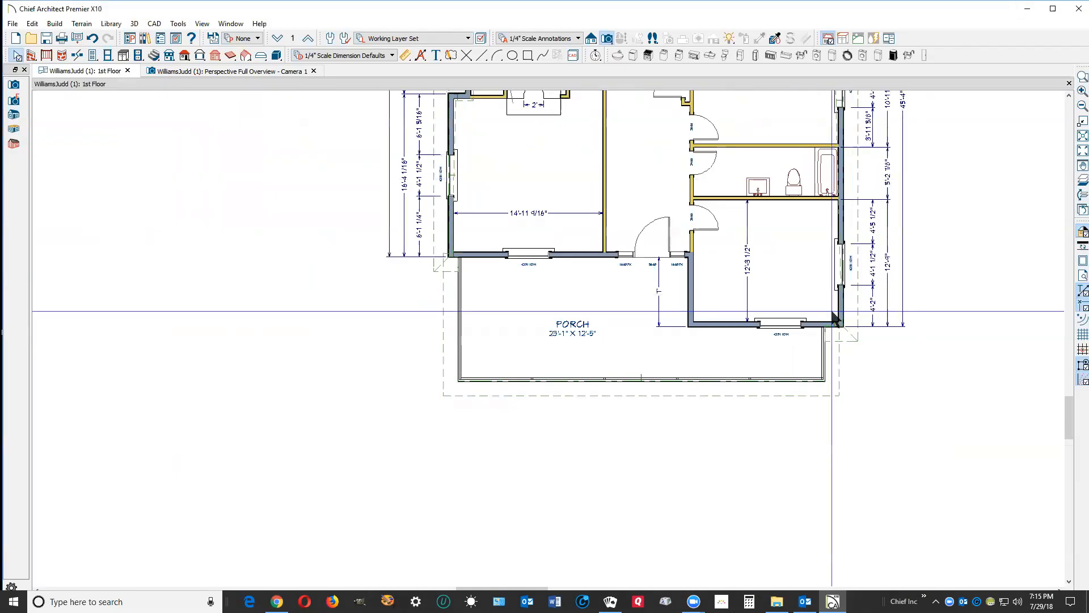
{"action": "scroll", "coordinate": [769, 399], "scroll_direction": "up", "scroll_amount": 1}
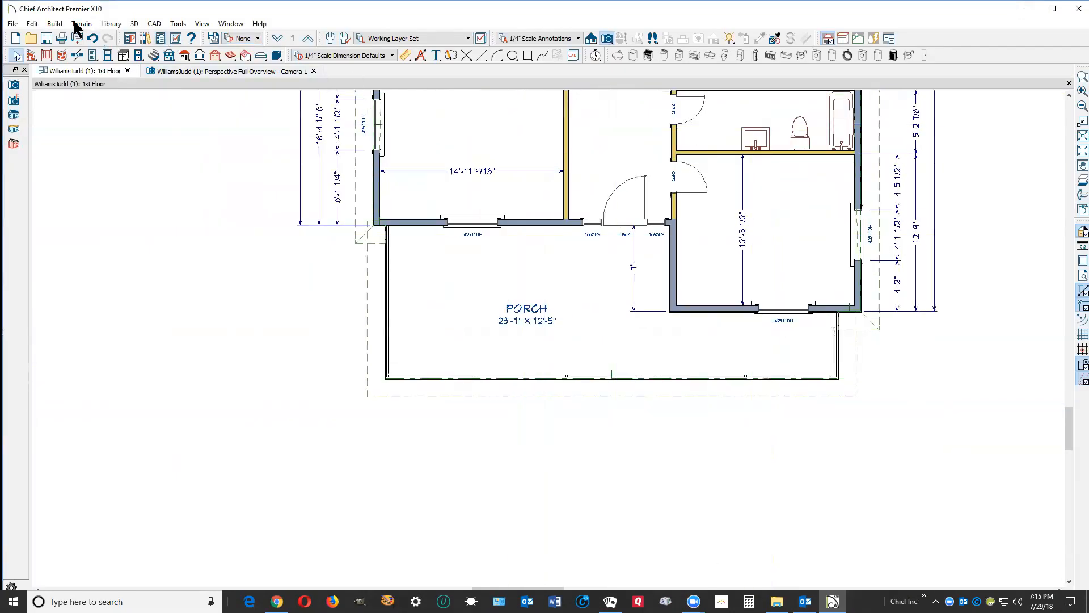
{"action": "left_click", "coordinate": [55, 23]}
{"action": "mouse_move", "coordinate": [95, 126]}
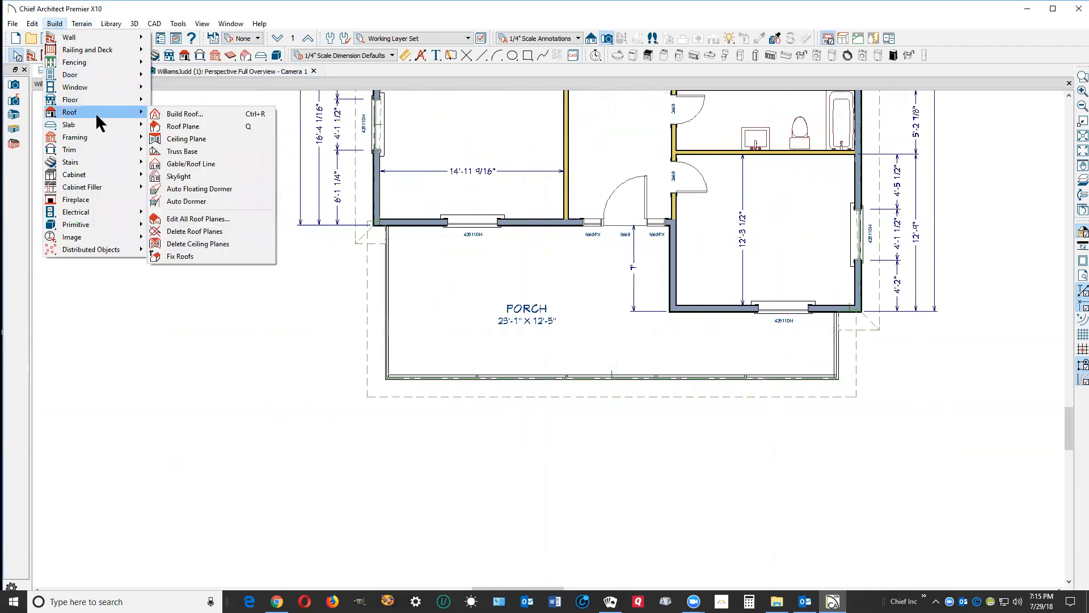
{"action": "mouse_move", "coordinate": [130, 112]}
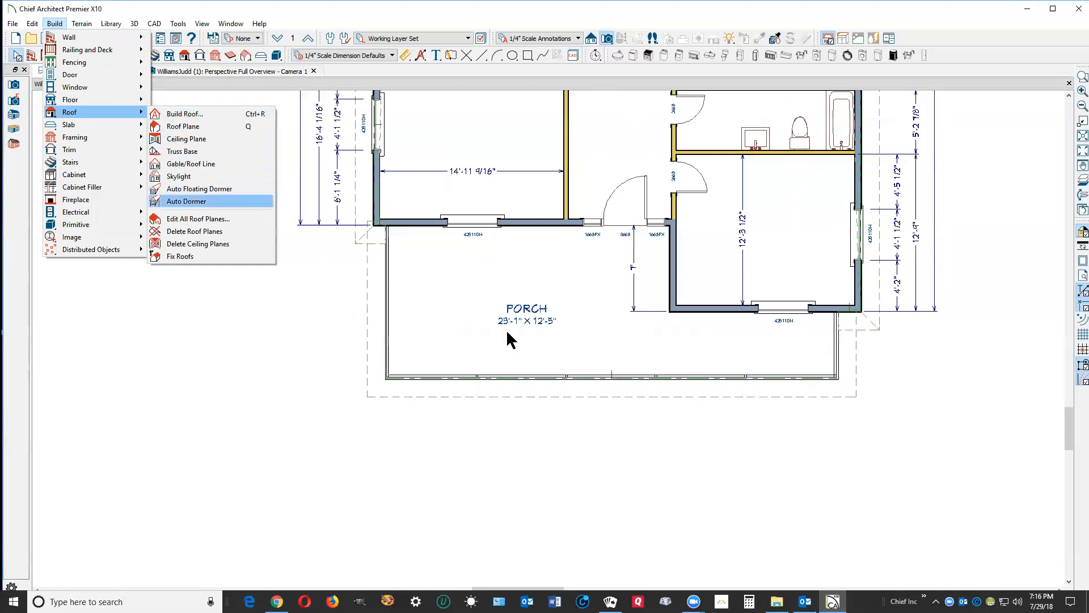
{"action": "left_click", "coordinate": [544, 443]}
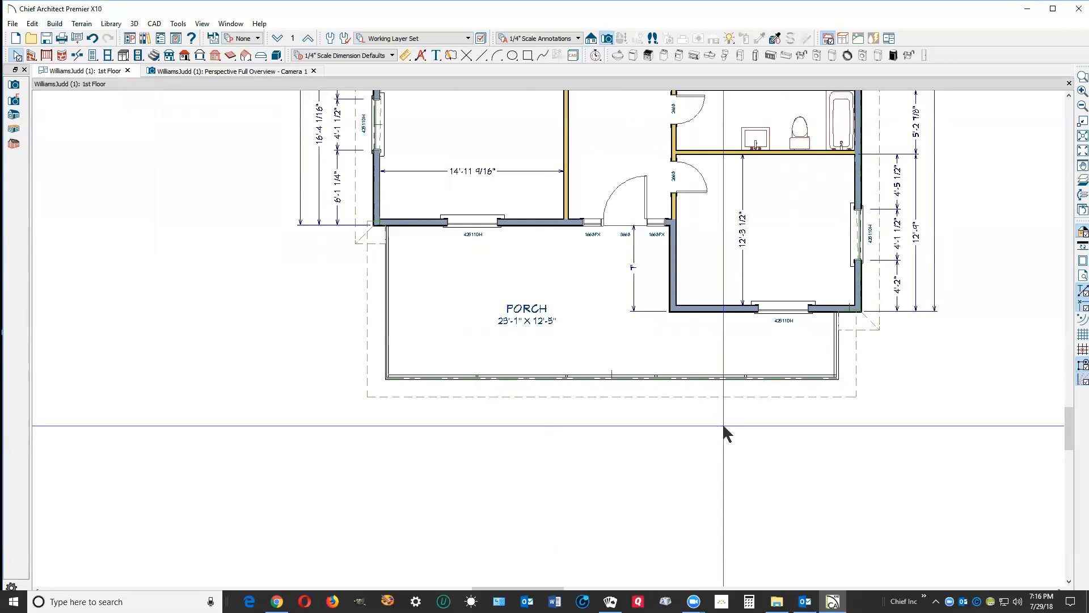
Build the roof planes with Auto Rebuild Roofs turned off, keeping the 10 in 12 default pitch.
{"action": "scroll", "coordinate": [662, 236], "scroll_direction": "down", "scroll_amount": 6}
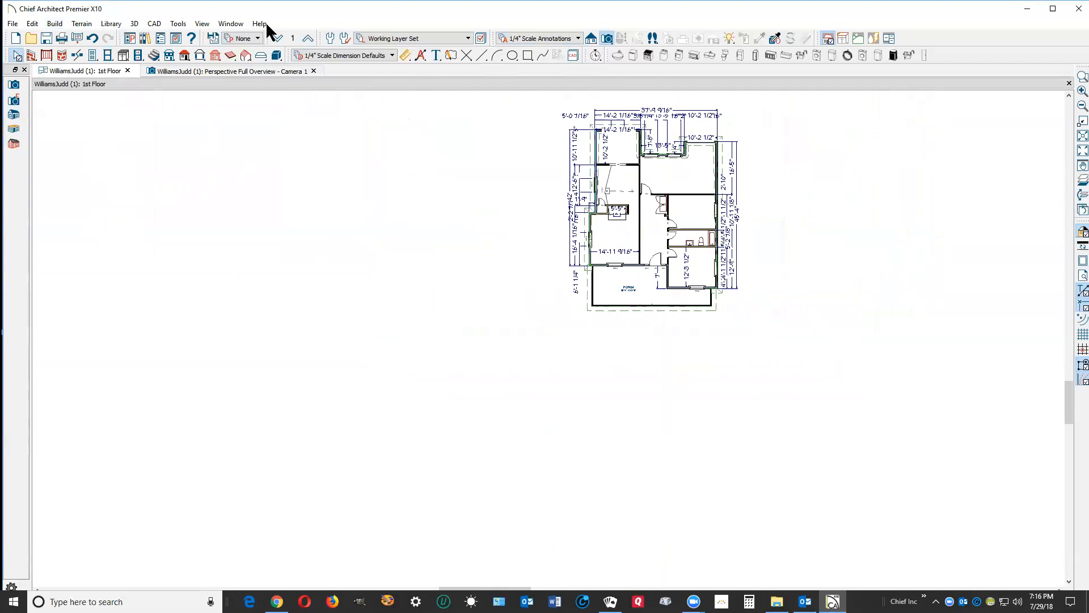
{"action": "double_click", "coordinate": [184, 51]}
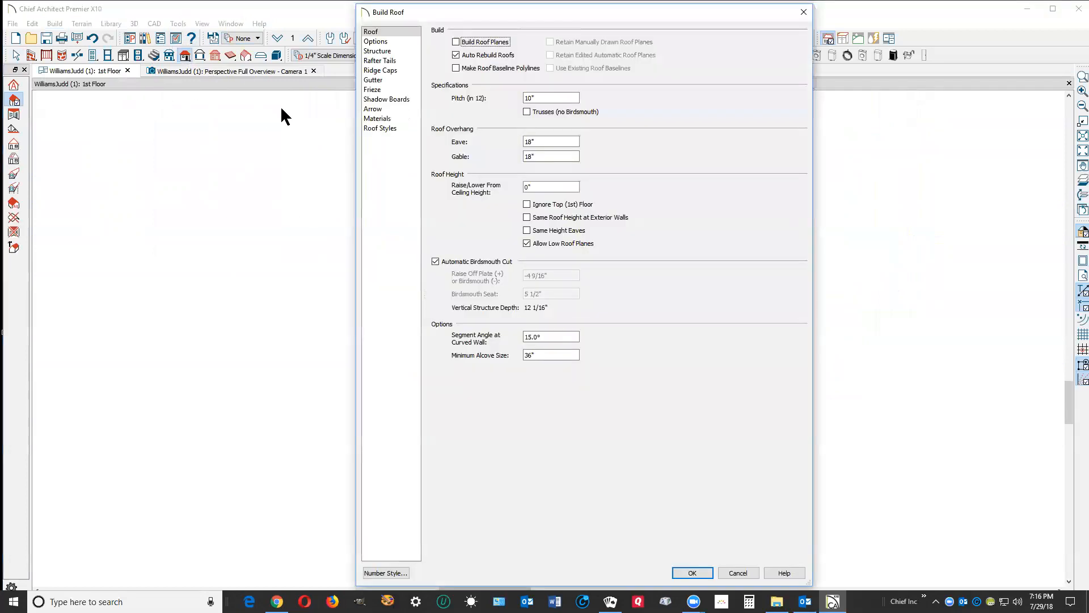
{"action": "left_click", "coordinate": [464, 52]}
{"action": "left_click", "coordinate": [457, 43]}
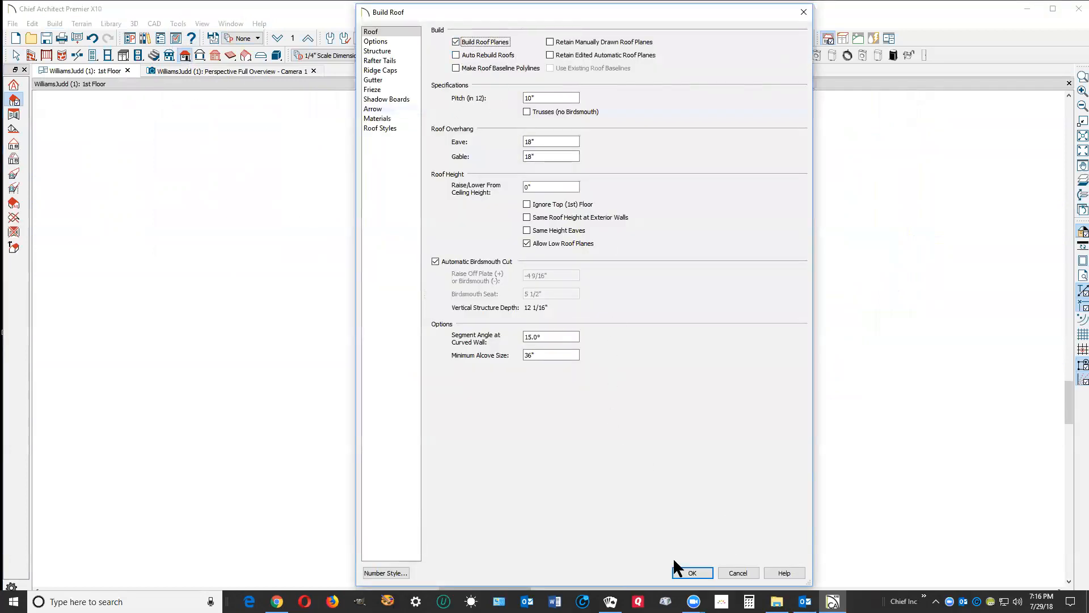
{"action": "left_click", "coordinate": [691, 573]}
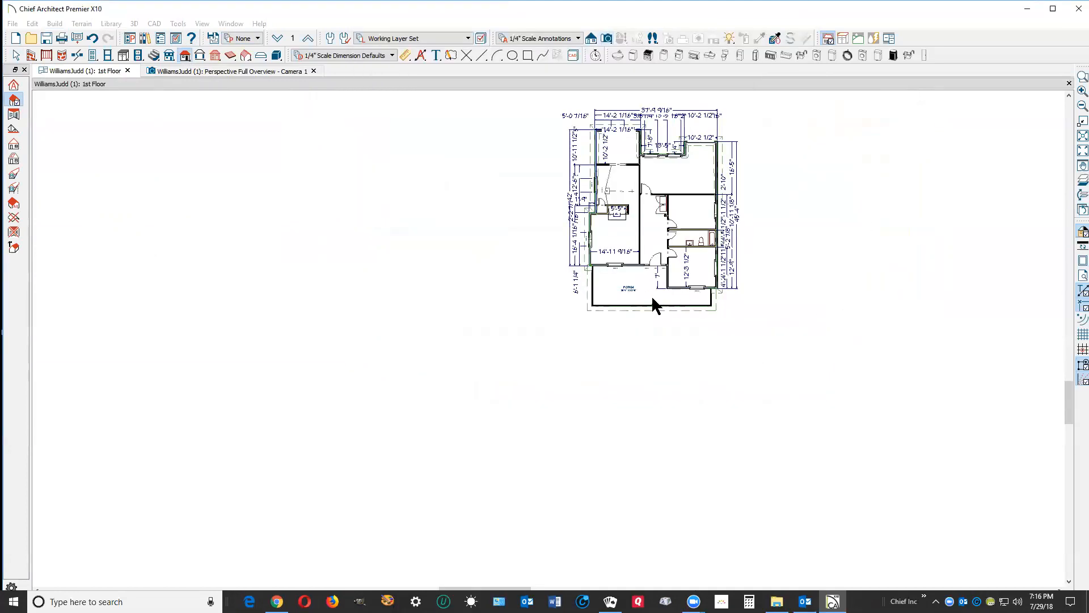
Create a Perspective Full Overview of the model.
{"action": "scroll", "coordinate": [622, 311], "scroll_direction": "up", "scroll_amount": 2}
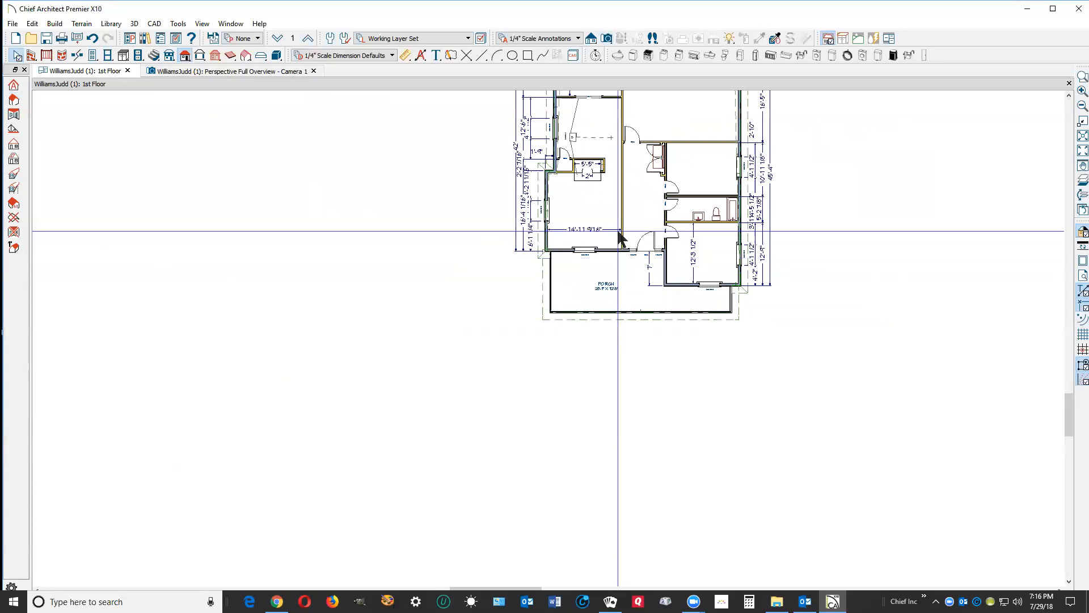
{"action": "left_click", "coordinate": [606, 38]}
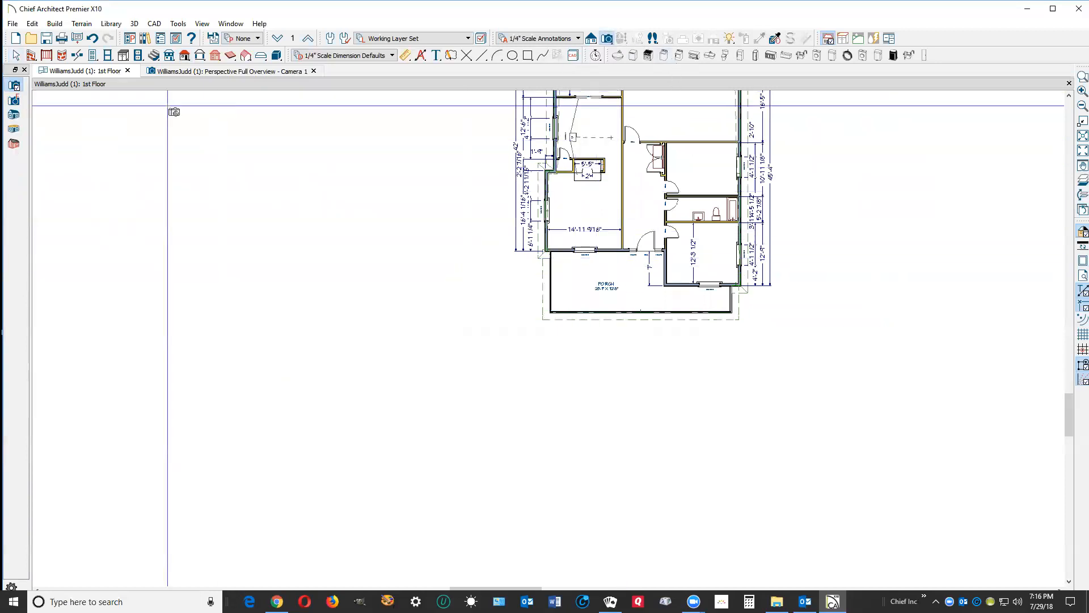
{"action": "left_click", "coordinate": [14, 114]}
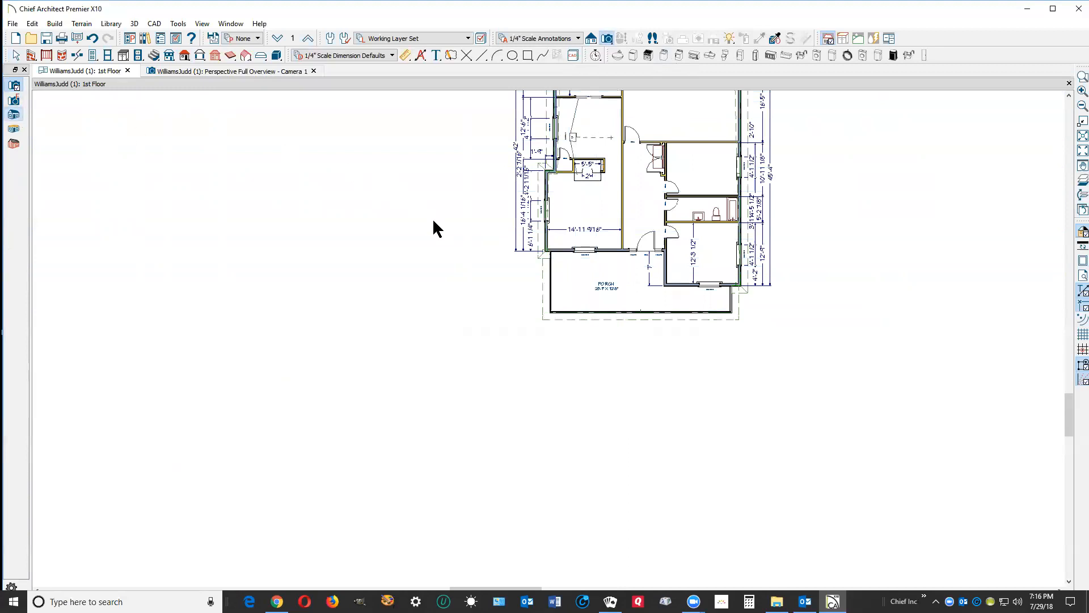
{"action": "left_click", "coordinate": [611, 273]}
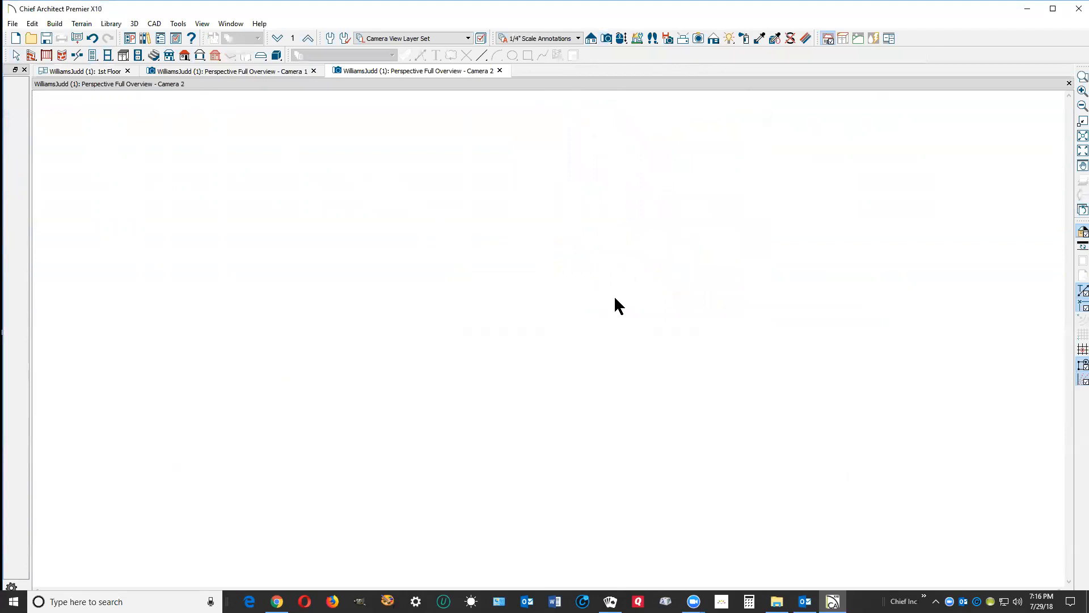
Examine the rebuilt roof from the side, from the porch front and from above, and close the overview.
{"action": "left_click_drag", "start_coordinate": [605, 375], "coordinate": [782, 326]}
{"action": "key", "text": "space"}
{"action": "left_click", "coordinate": [692, 293]}
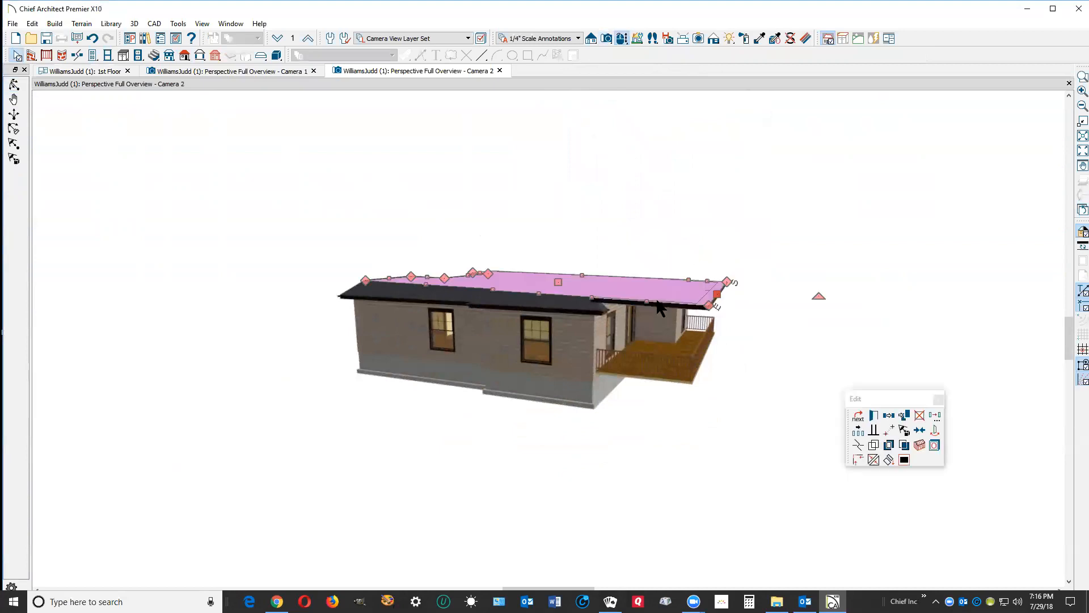
{"action": "left_click", "coordinate": [840, 256]}
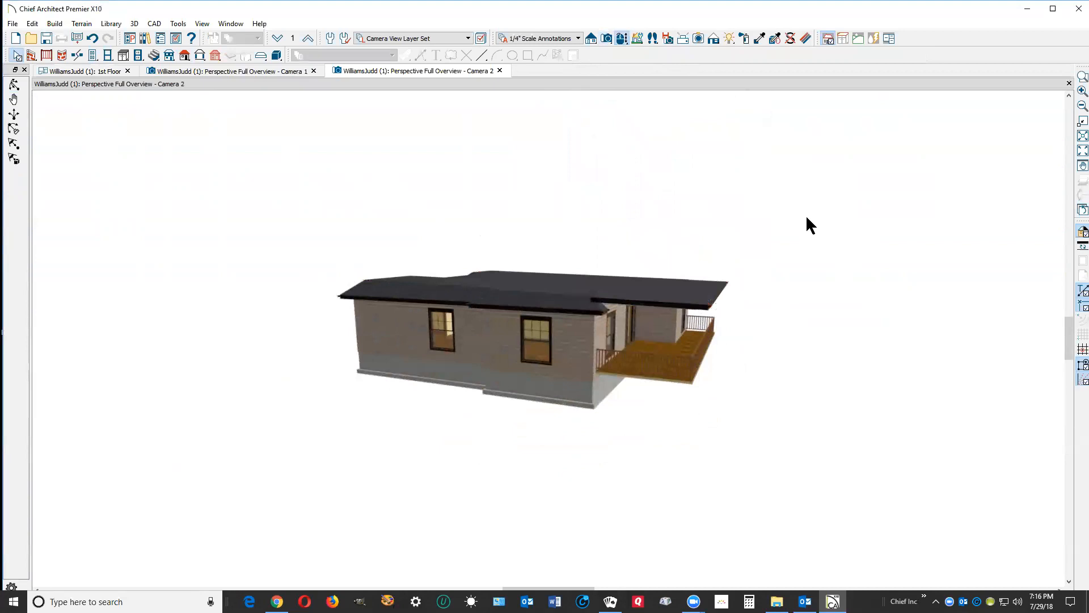
{"action": "scroll", "coordinate": [798, 219], "scroll_direction": "down", "scroll_amount": 1}
{"action": "scroll", "coordinate": [728, 284], "scroll_direction": "down", "scroll_amount": 1}
{"action": "scroll", "coordinate": [710, 289], "scroll_direction": "up", "scroll_amount": 1}
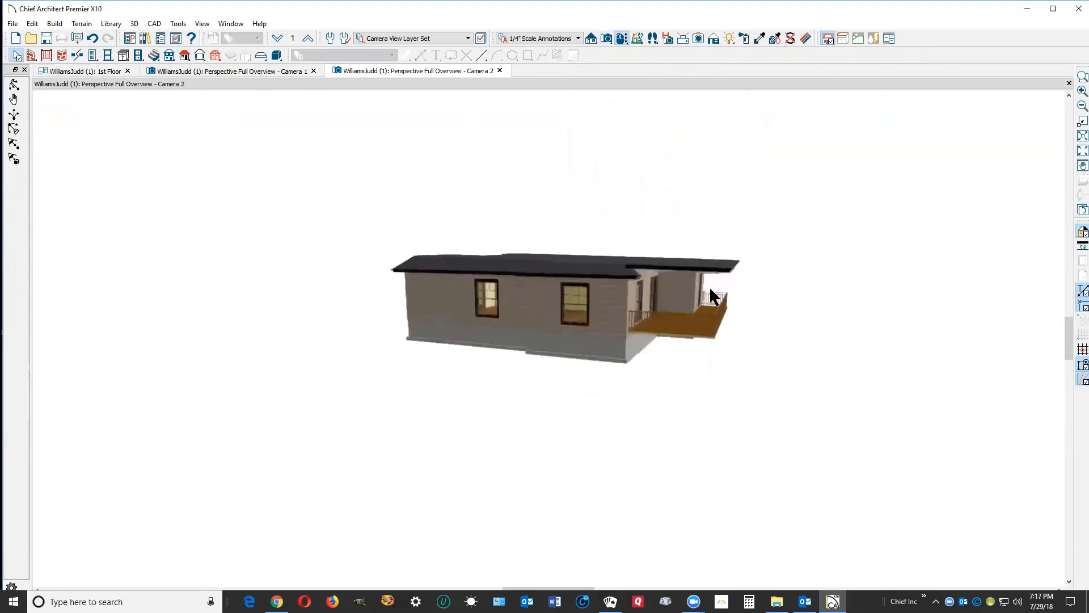
{"action": "scroll", "coordinate": [710, 289], "scroll_direction": "up", "scroll_amount": 1}
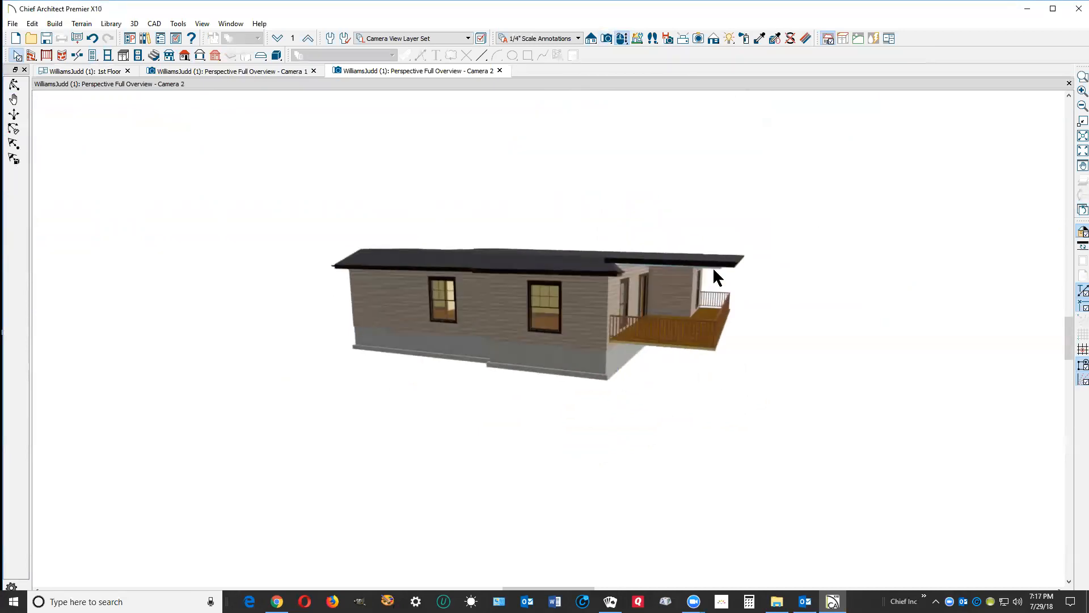
{"action": "left_click", "coordinate": [14, 84]}
{"action": "left_click_drag", "start_coordinate": [622, 277], "coordinate": [544, 342]}
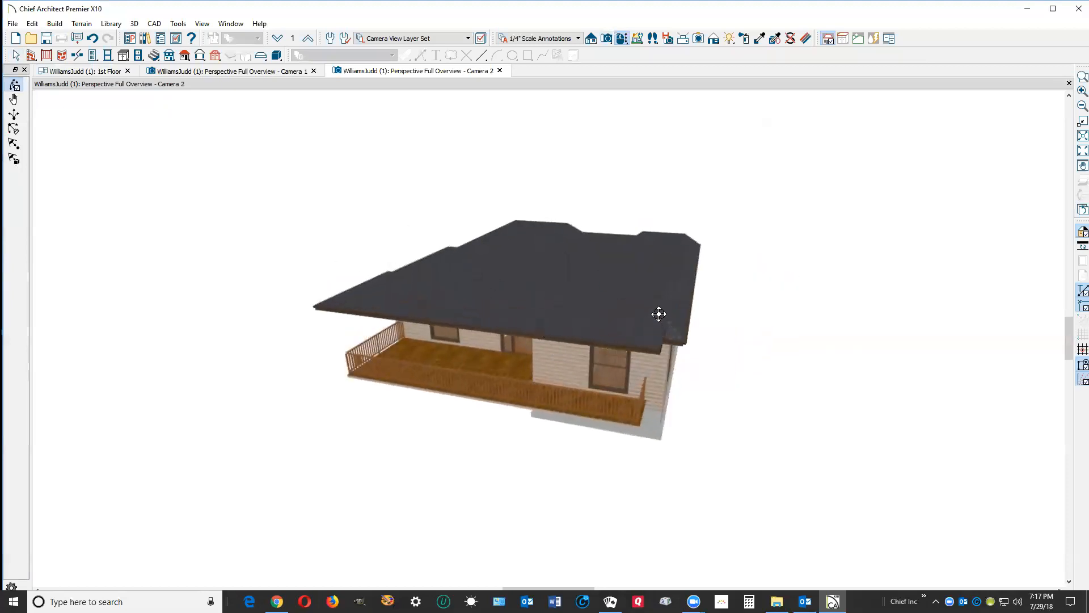
{"action": "left_click_drag", "start_coordinate": [608, 296], "coordinate": [766, 170]}
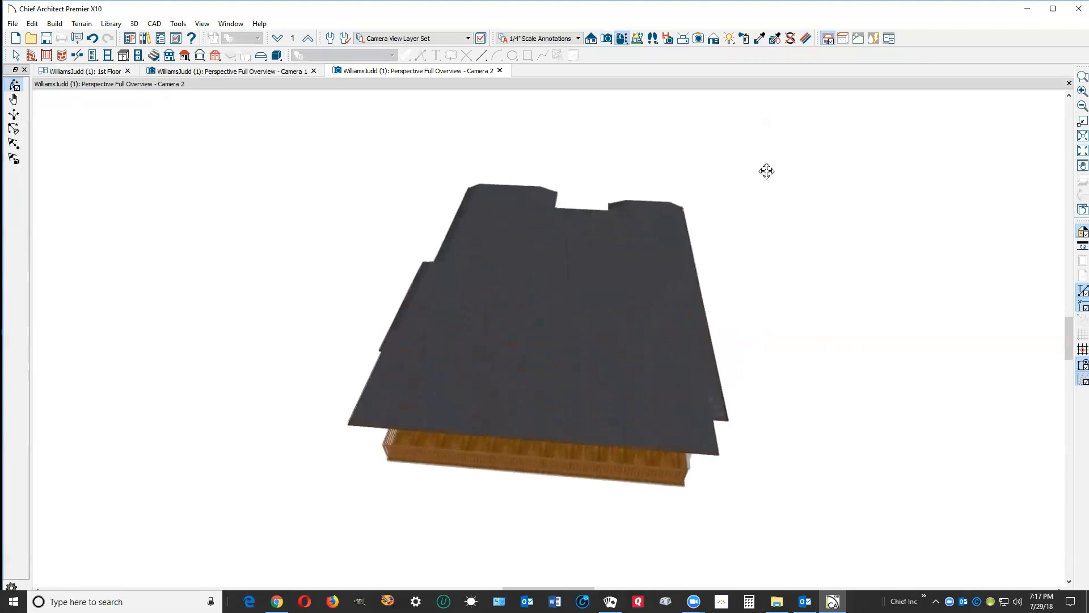
{"action": "left_click", "coordinate": [1069, 84]}
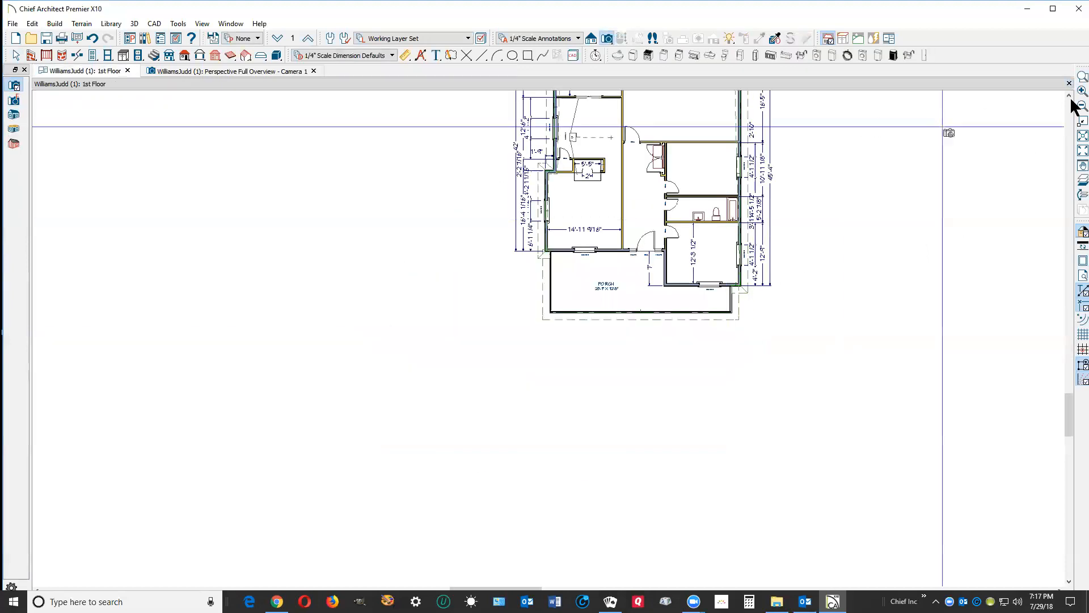
Set the roof option of the porch's two end railings to Hip Wall.
{"action": "left_click", "coordinate": [730, 304]}
{"action": "left_click", "coordinate": [549, 282]}
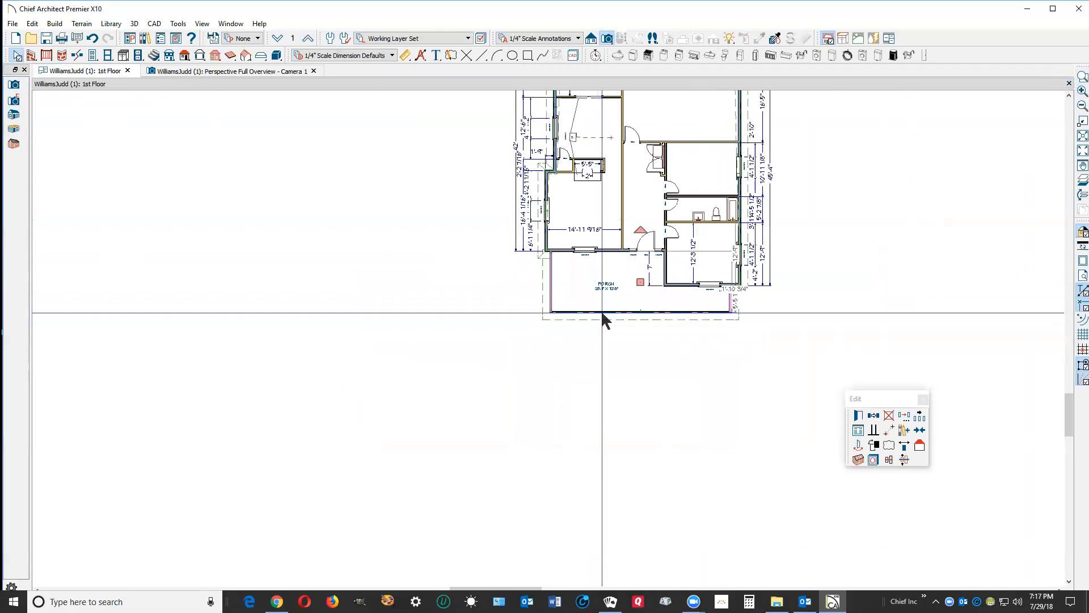
{"action": "left_click", "coordinate": [857, 415]}
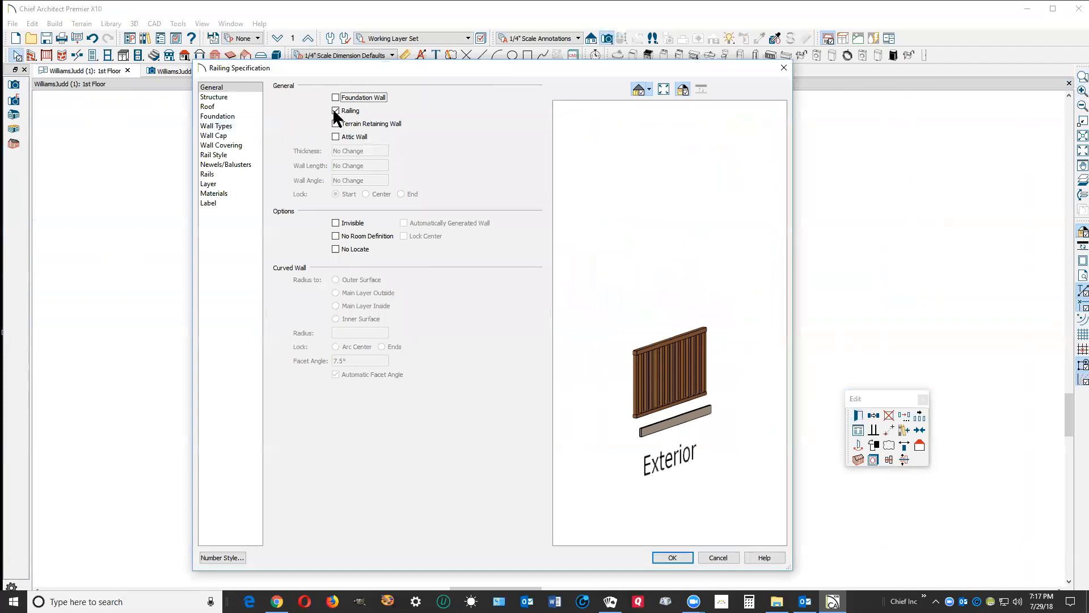
{"action": "left_click", "coordinate": [217, 106]}
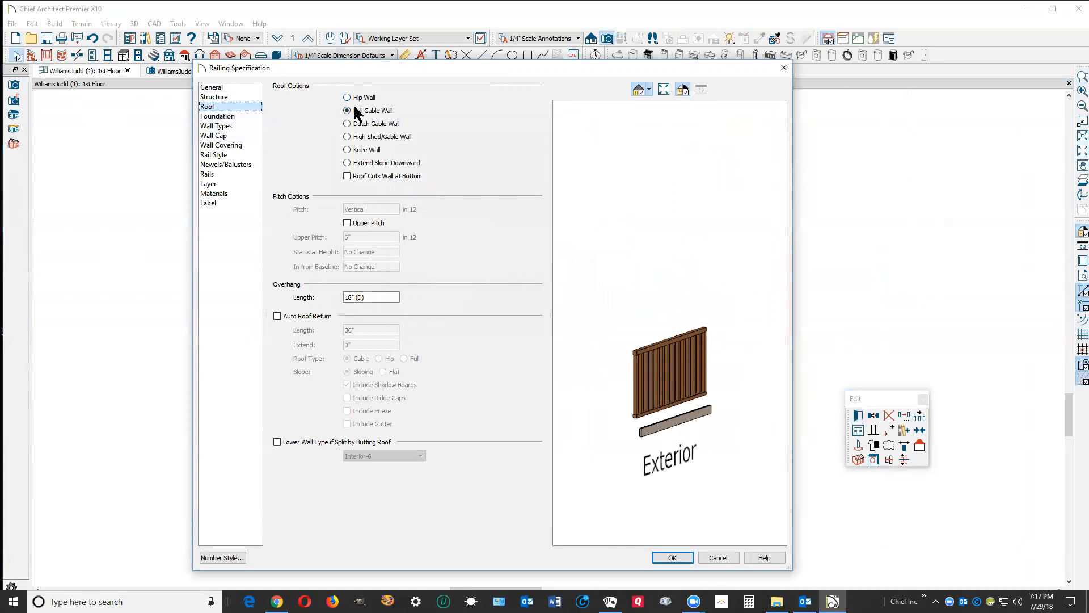
{"action": "left_click", "coordinate": [352, 96]}
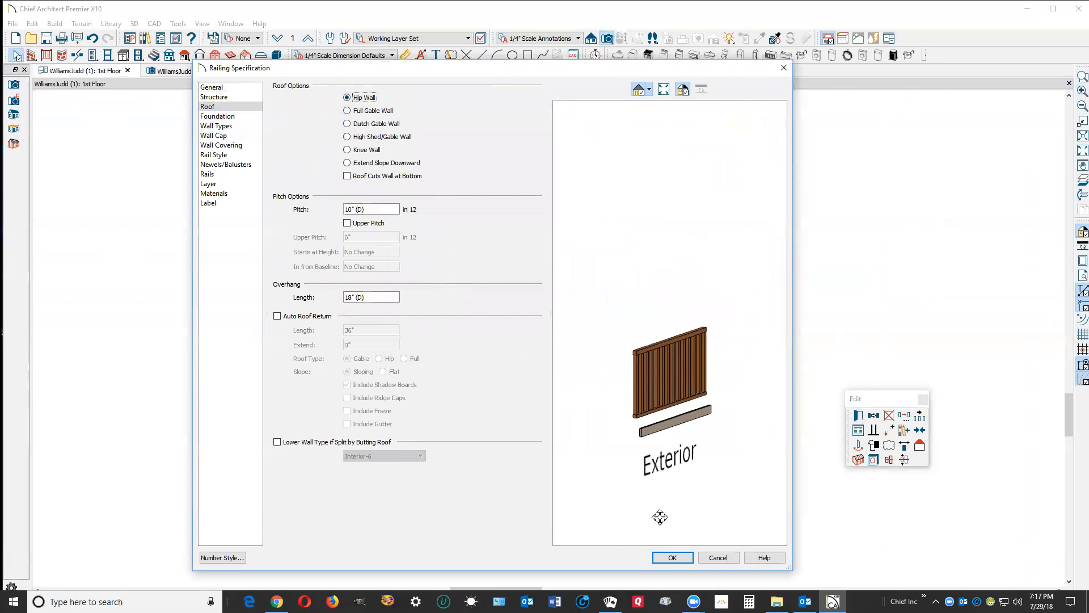
{"action": "left_click", "coordinate": [680, 551]}
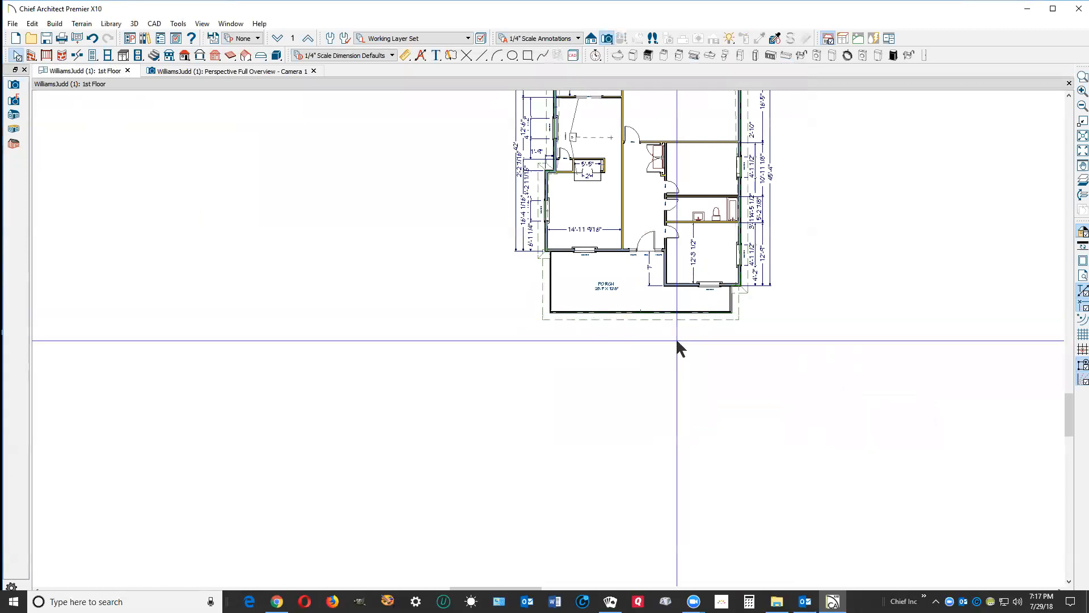
Set the roof pitch of the porch's front railing to 12 in its railing specification.
{"action": "right_click", "coordinate": [673, 312]}
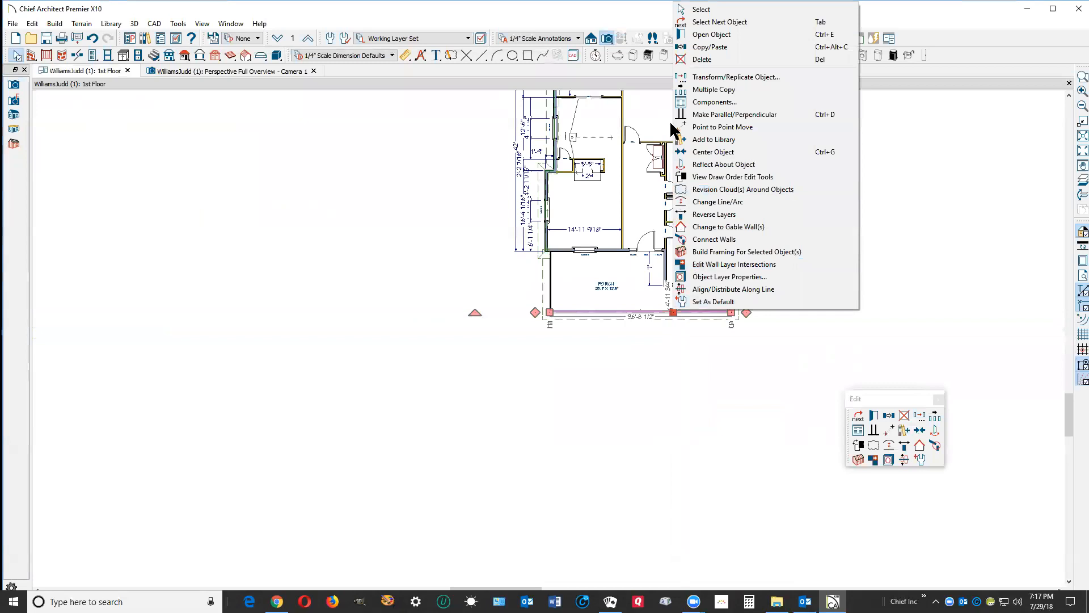
{"action": "left_click", "coordinate": [715, 35]}
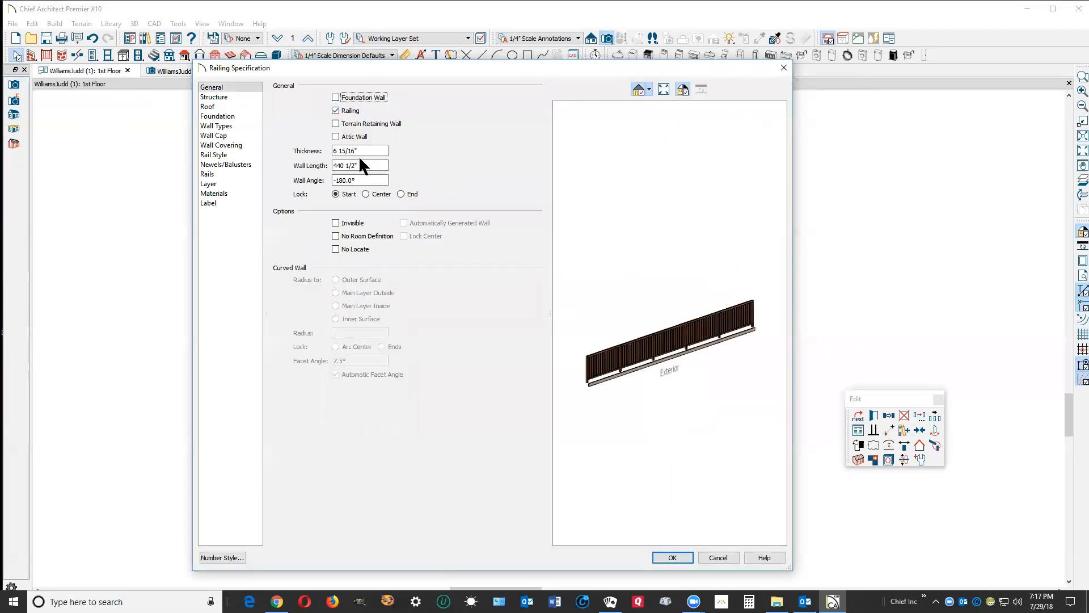
{"action": "left_click", "coordinate": [210, 106]}
{"action": "left_click_drag", "start_coordinate": [381, 211], "coordinate": [115, 179]}
{"action": "type", "text": "12"}
{"action": "left_click", "coordinate": [672, 557]}
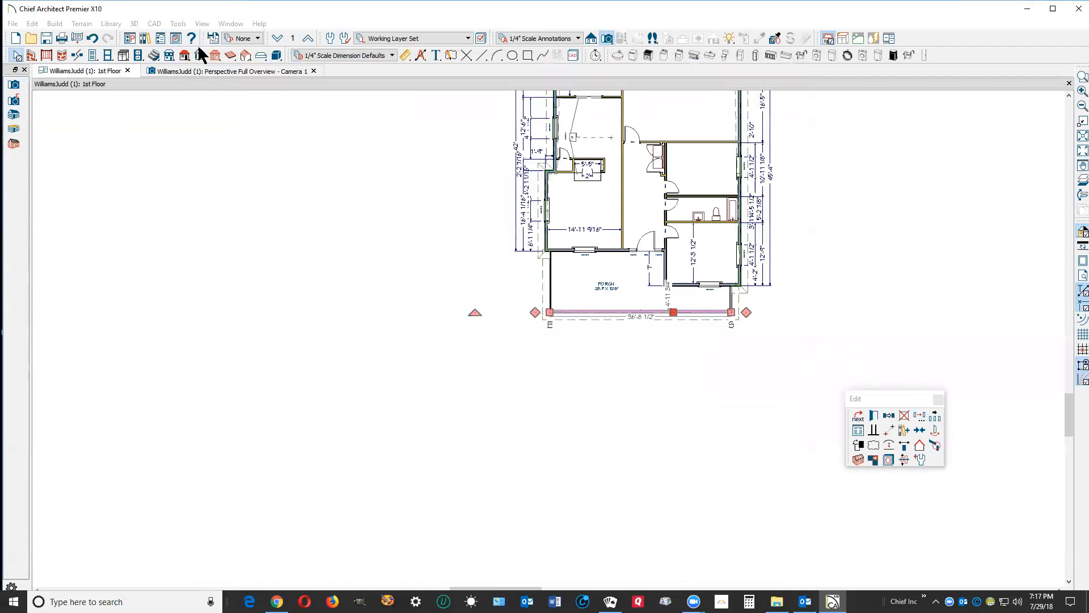
Rebuild the roof planes with Auto Rebuild Roofs off and the default pitch kept at 10 in 12.
{"action": "left_click", "coordinate": [185, 55]}
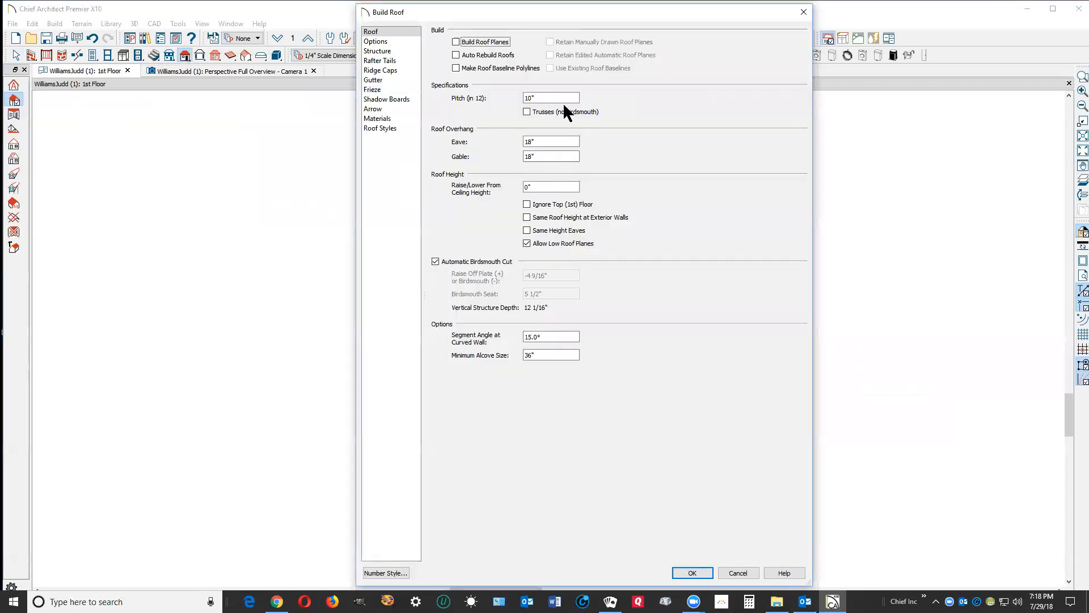
{"action": "left_click", "coordinate": [740, 571]}
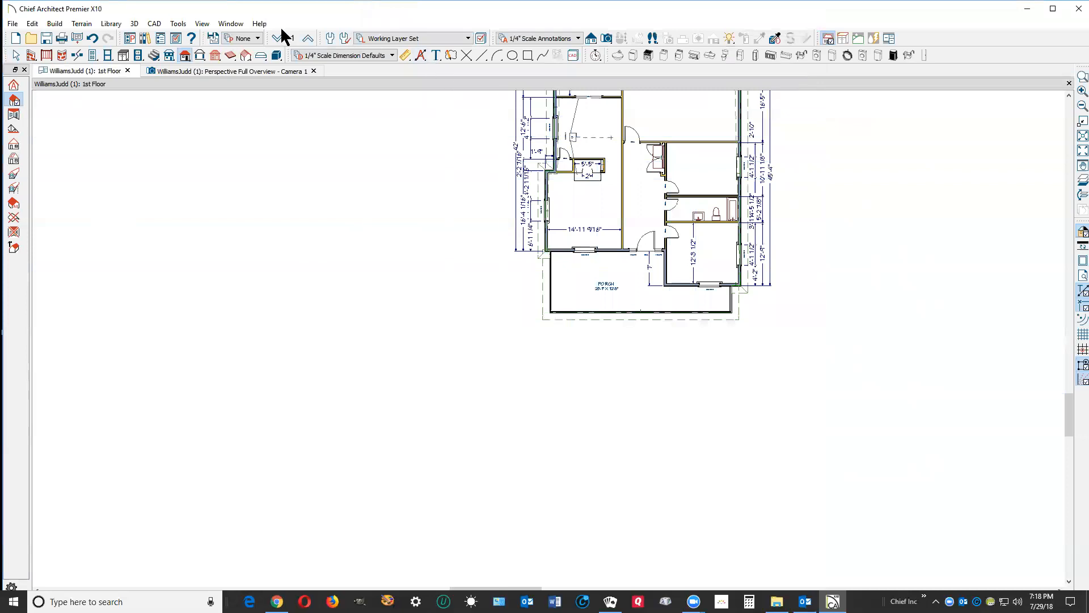
{"action": "left_click", "coordinate": [186, 55]}
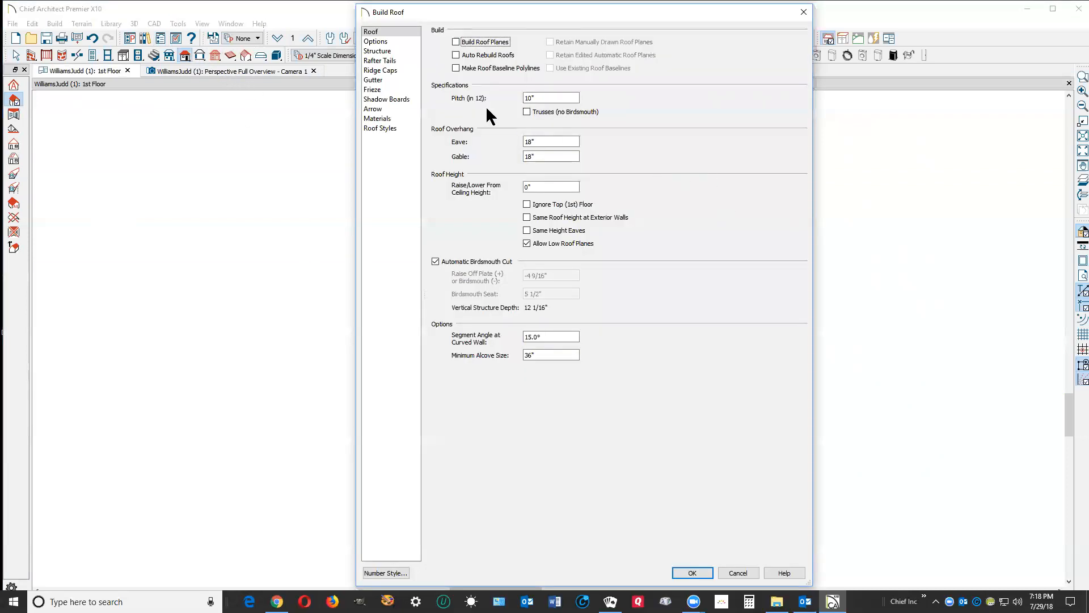
{"action": "left_click", "coordinate": [459, 42]}
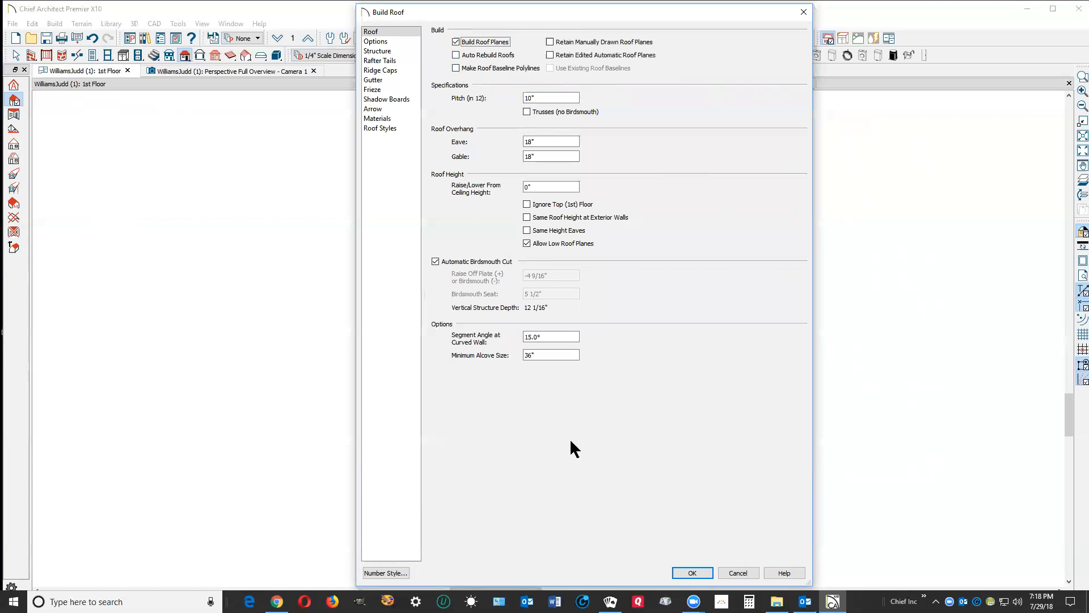
{"action": "left_click", "coordinate": [693, 572]}
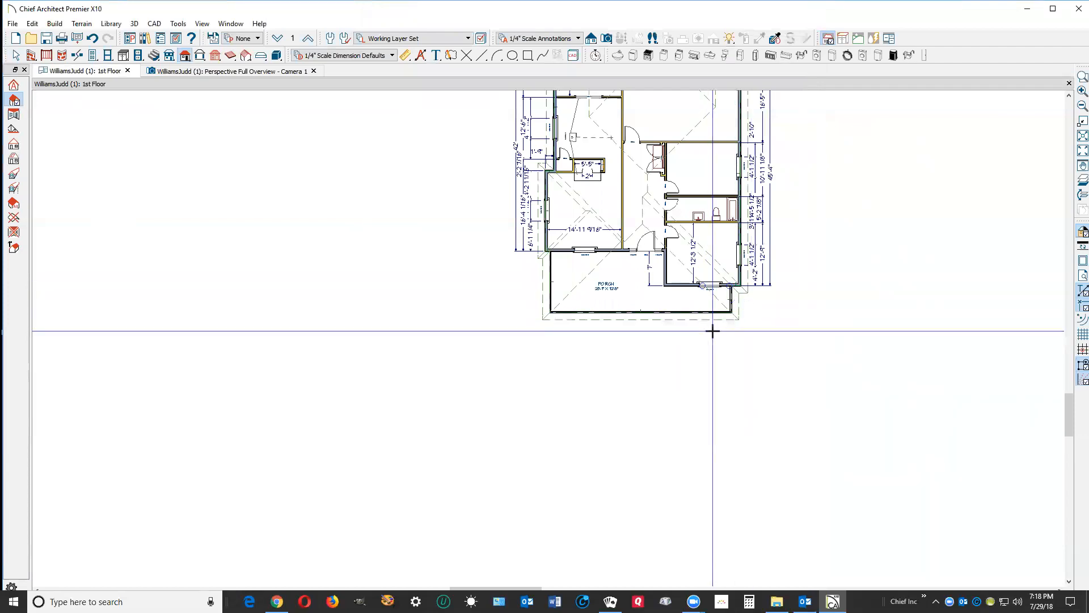
Check the porch roof's shape against the front photo of the house in the browser and return to the plan.
{"action": "scroll", "coordinate": [658, 279], "scroll_direction": "up", "scroll_amount": 2}
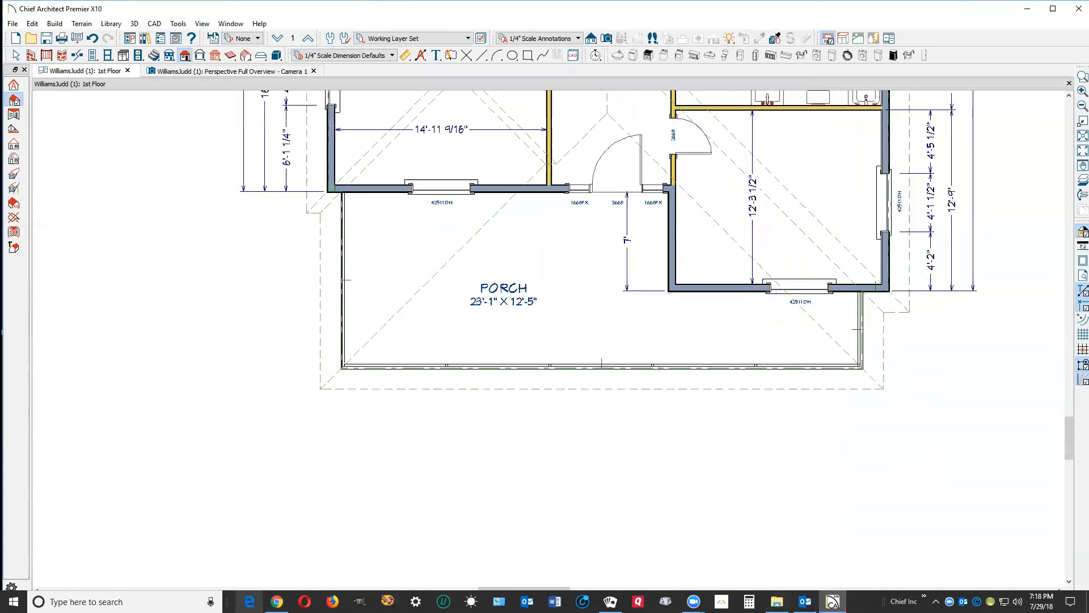
{"action": "left_click", "coordinate": [277, 553]}
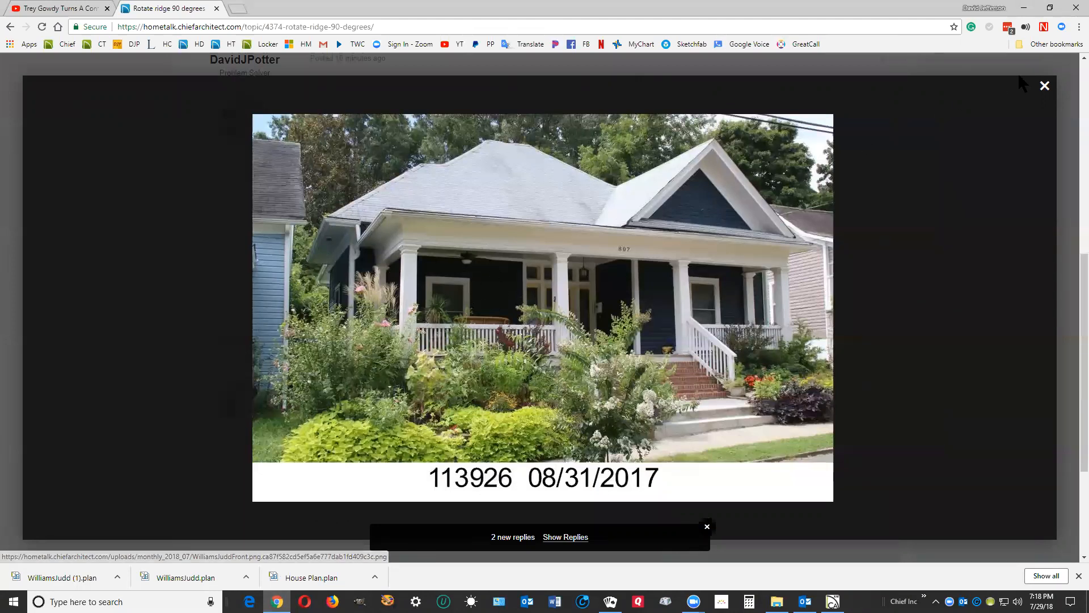
{"action": "left_click", "coordinate": [1024, 8]}
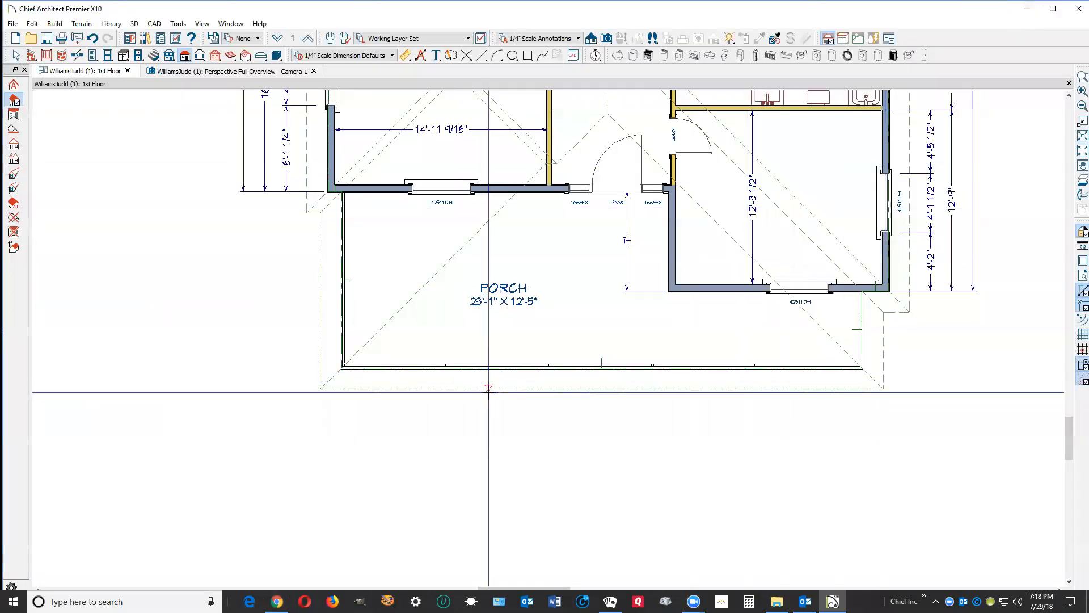
Delete the two side roof planes that extend over the porch's end railings.
{"action": "key", "text": "space"}
{"action": "left_click", "coordinate": [523, 390]}
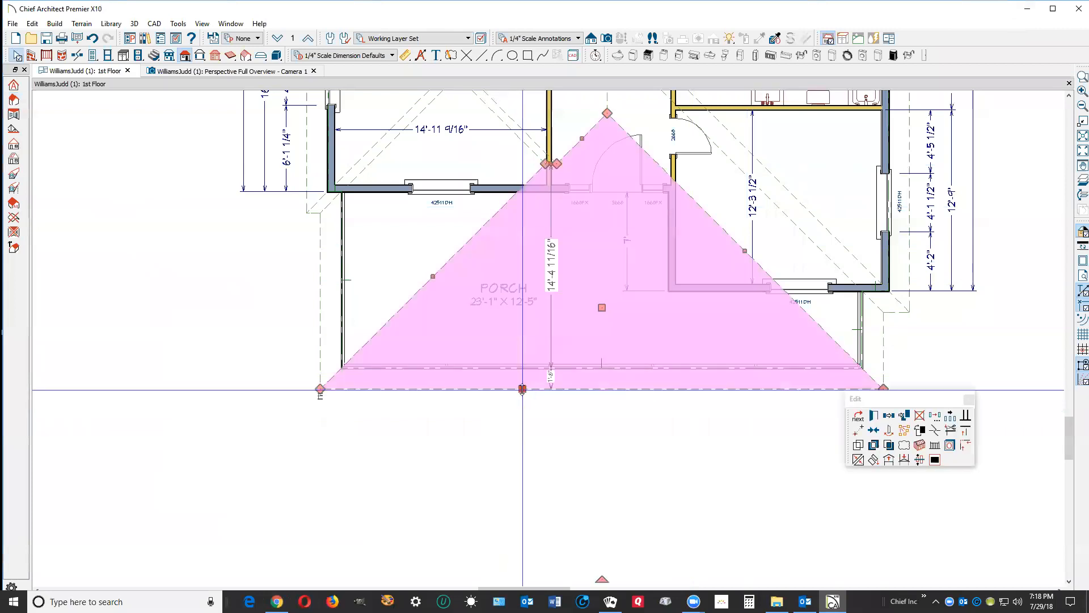
{"action": "left_click", "coordinate": [322, 292]}
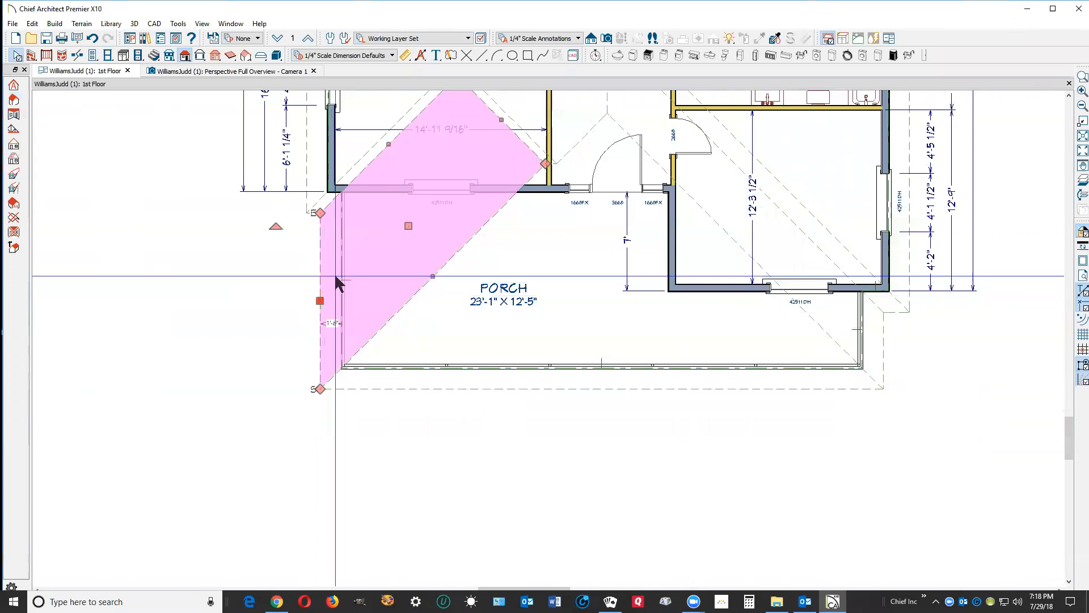
{"action": "key", "text": "Delete"}
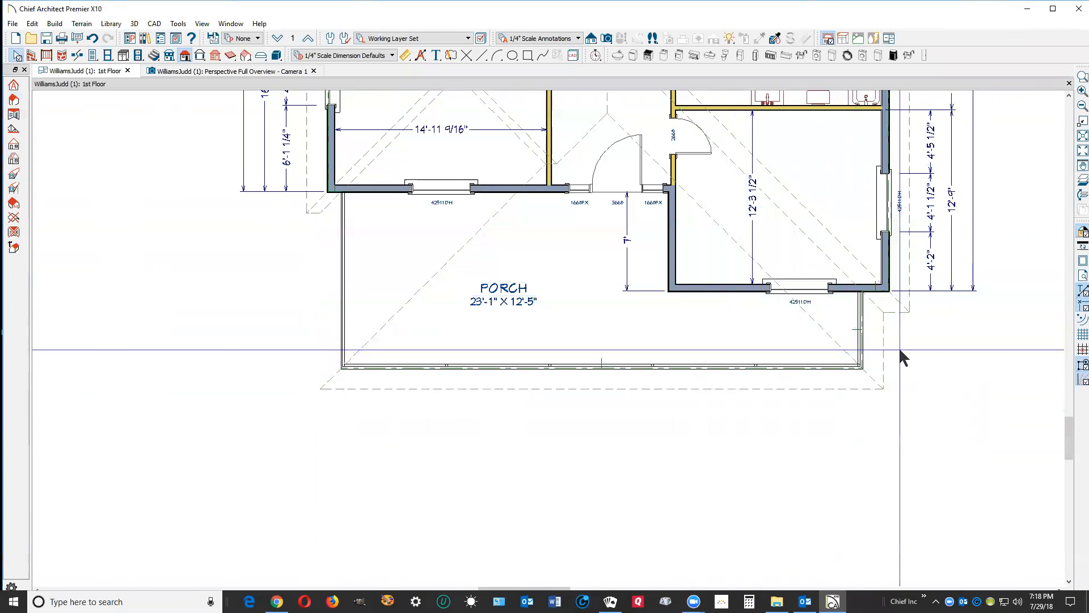
{"action": "left_click", "coordinate": [884, 333]}
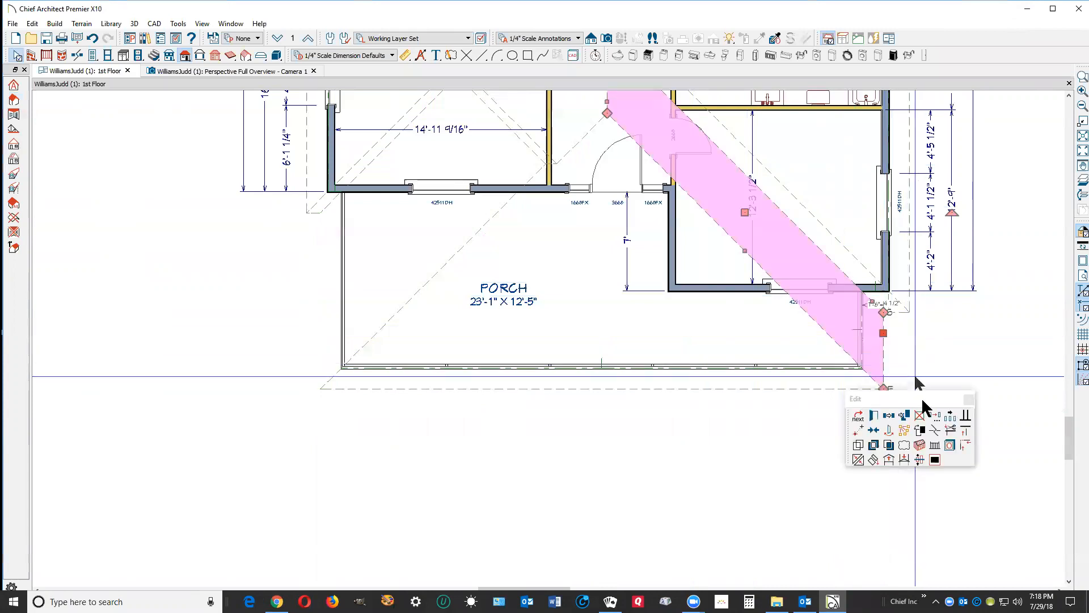
{"action": "left_click", "coordinate": [922, 416]}
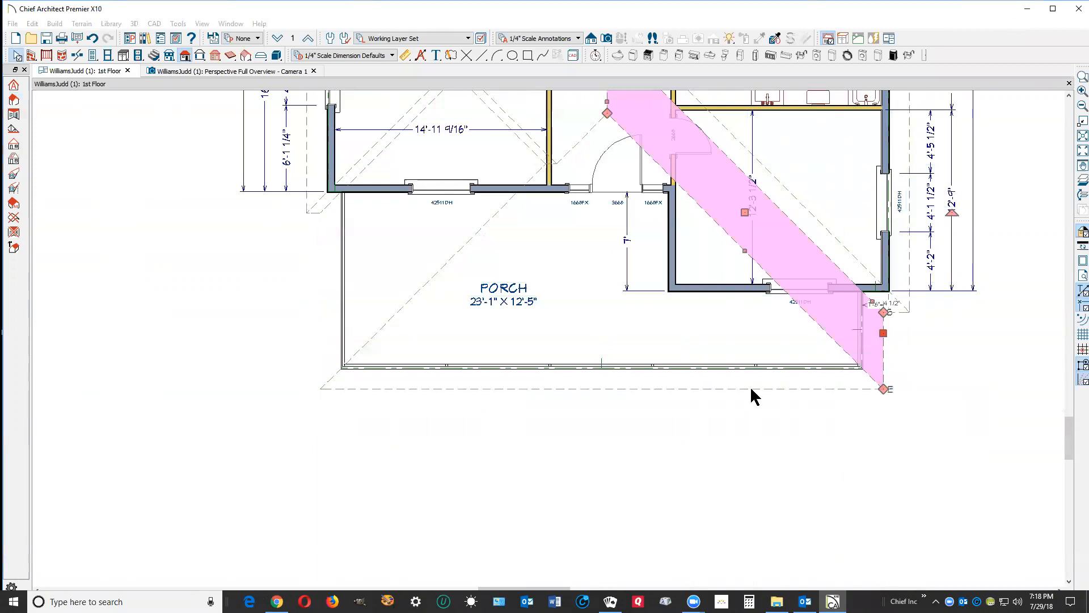
Move the front hip roof plane back off the porch so its baseline lines up with the house's front wall.
{"action": "left_click", "coordinate": [696, 386]}
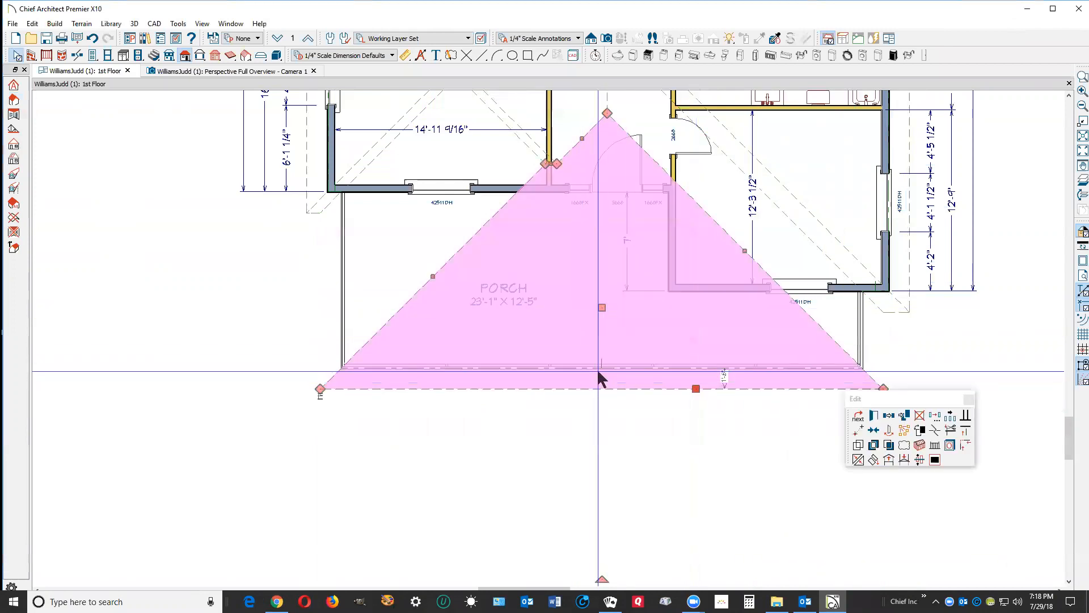
{"action": "left_click_drag", "start_coordinate": [604, 305], "coordinate": [593, 134]}
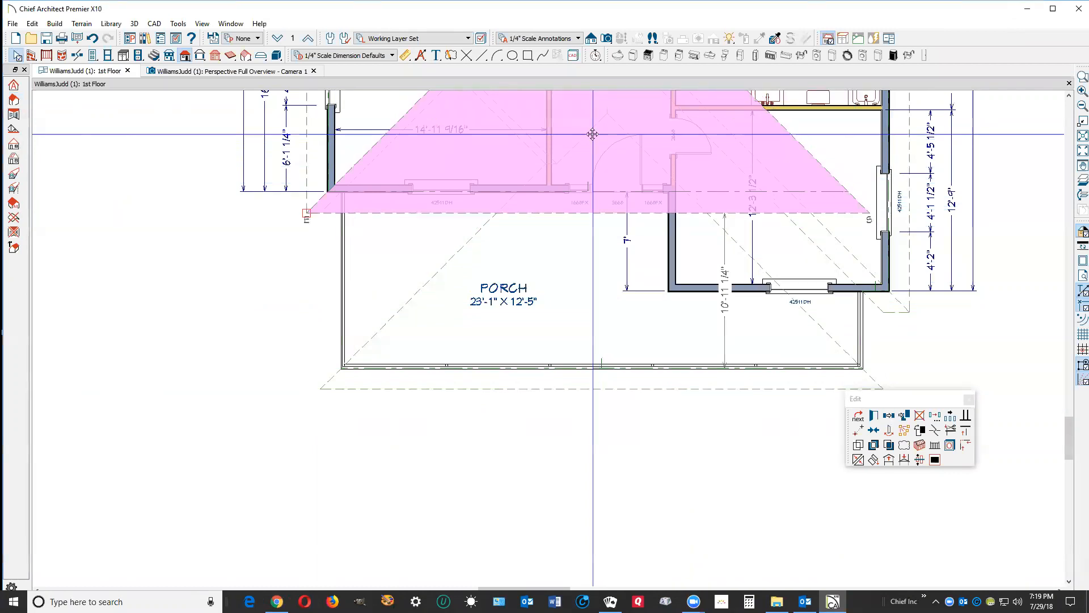
{"action": "scroll", "coordinate": [538, 205], "scroll_direction": "up", "scroll_amount": 3}
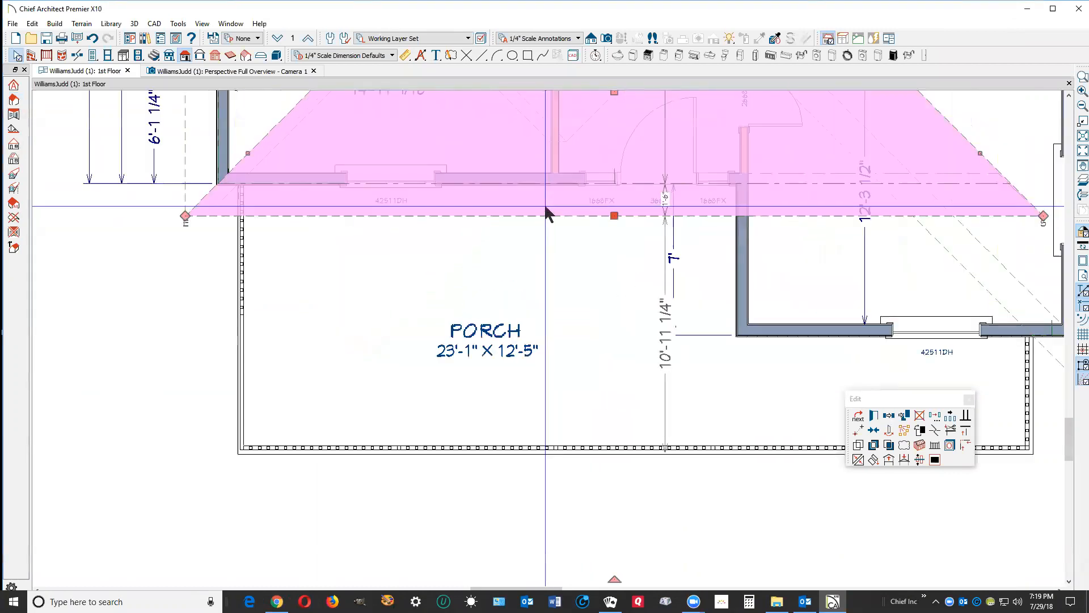
{"action": "scroll", "coordinate": [553, 210], "scroll_direction": "up", "scroll_amount": 1}
{"action": "scroll", "coordinate": [561, 192], "scroll_direction": "up", "scroll_amount": 2}
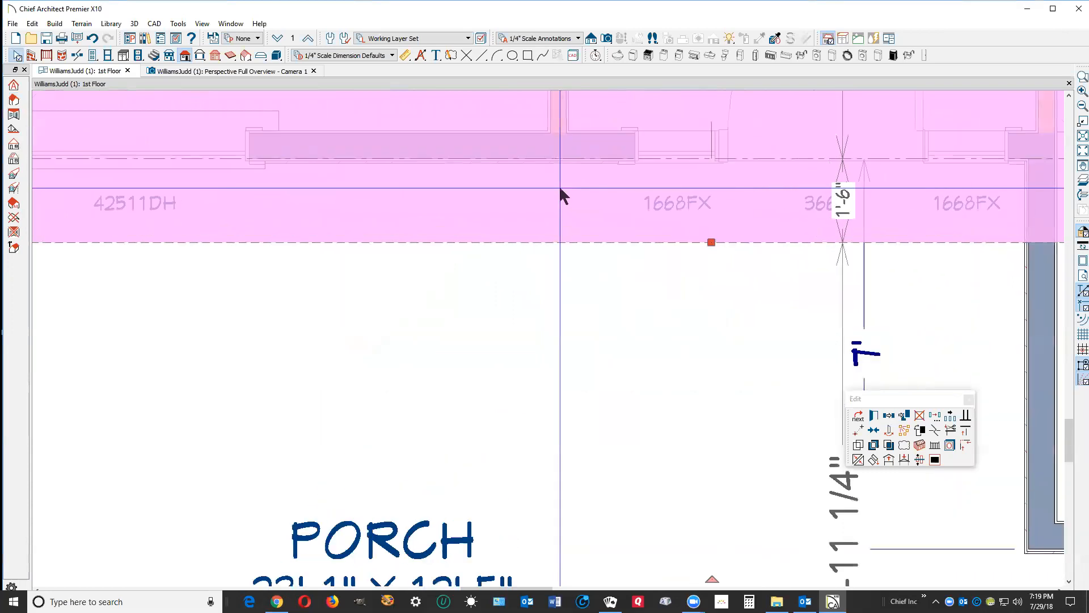
{"action": "scroll", "coordinate": [551, 196], "scroll_direction": "down", "scroll_amount": 3}
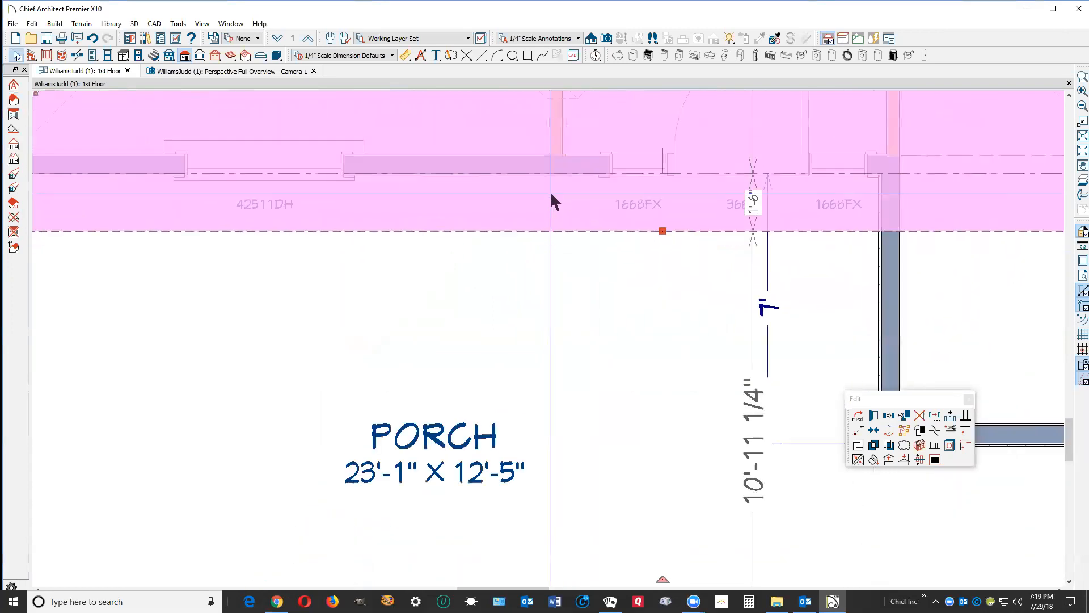
{"action": "scroll", "coordinate": [555, 207], "scroll_direction": "down", "scroll_amount": 2}
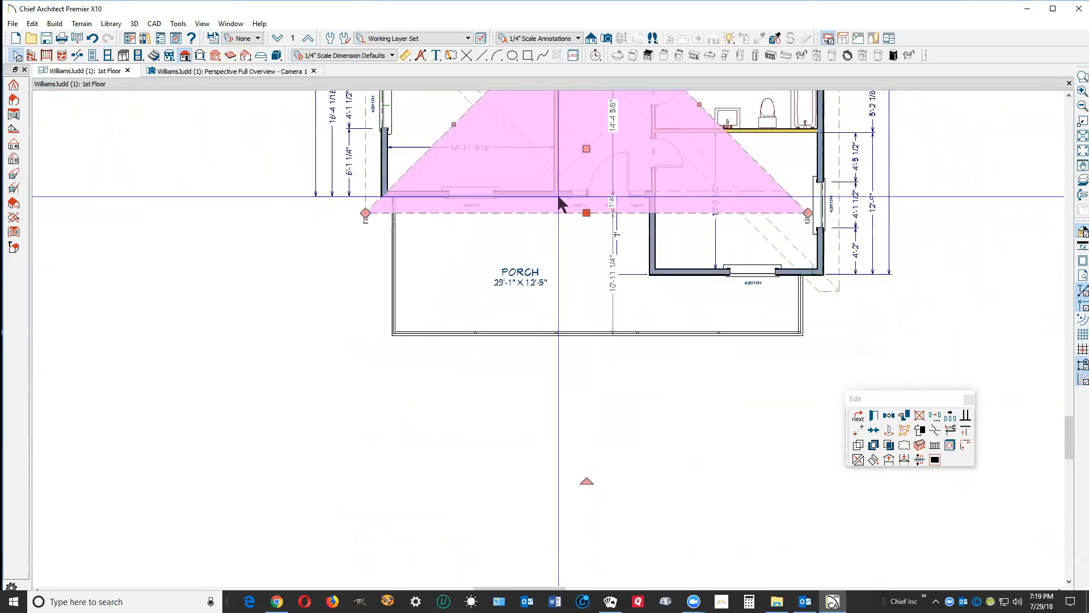
{"action": "key", "text": "Escape"}
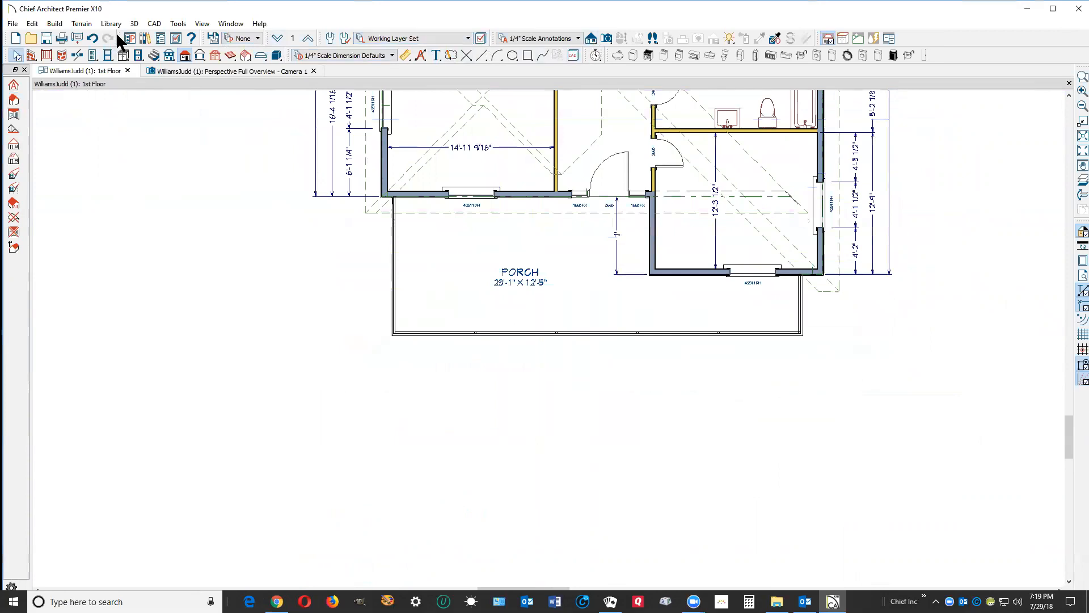
Draw a roof plane from the porch's front railing back to the projecting room's front wall, about 5'-5 1/4" deep behind its baseline.
{"action": "left_click", "coordinate": [185, 55]}
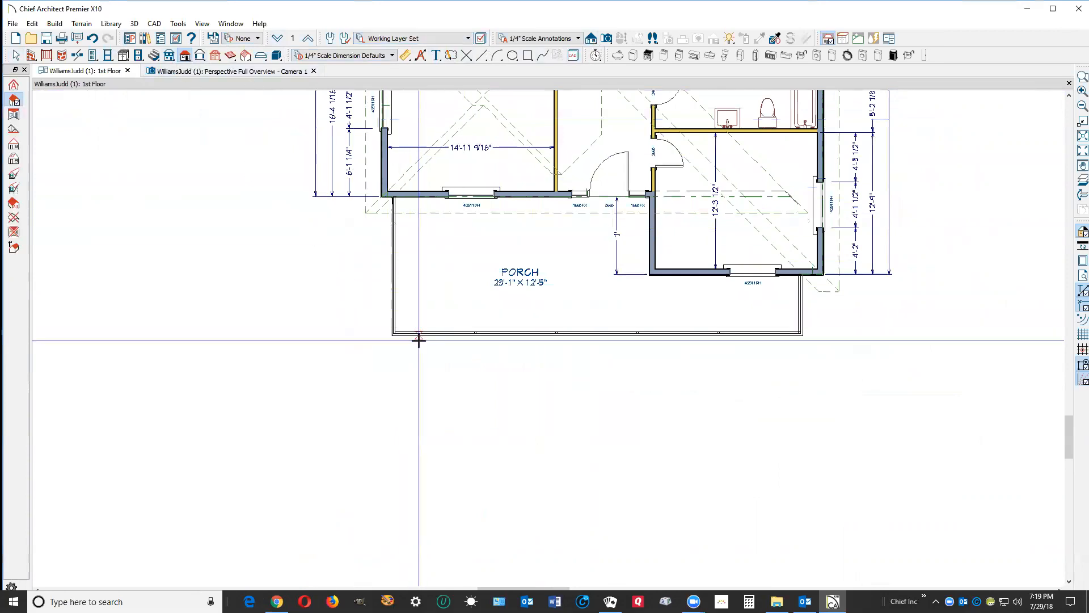
{"action": "left_click_drag", "start_coordinate": [420, 335], "coordinate": [777, 276]}
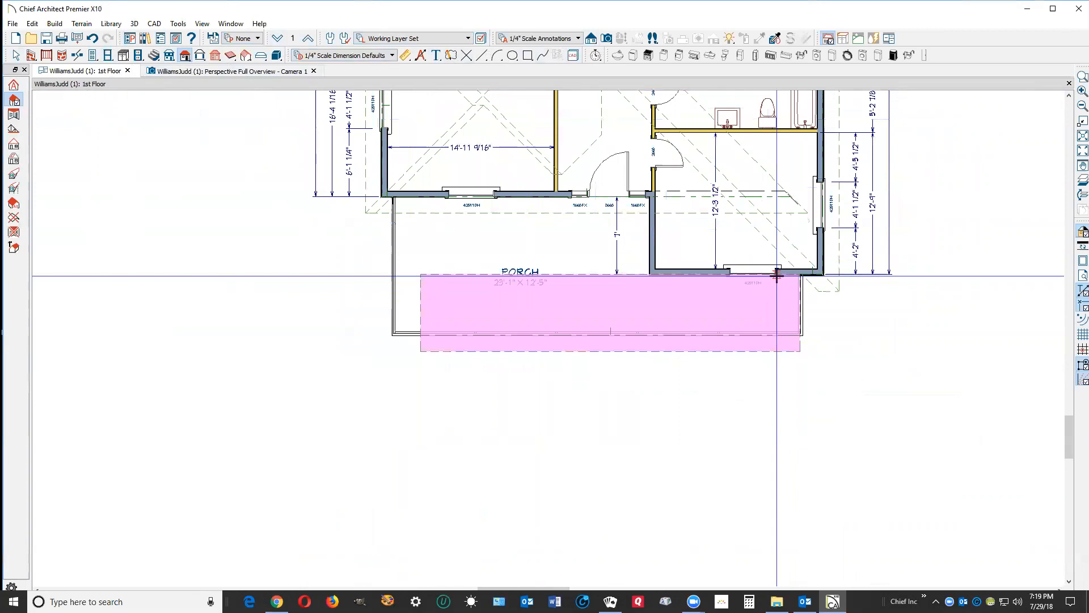
{"action": "left_click_drag", "start_coordinate": [777, 276], "coordinate": [776, 276]}
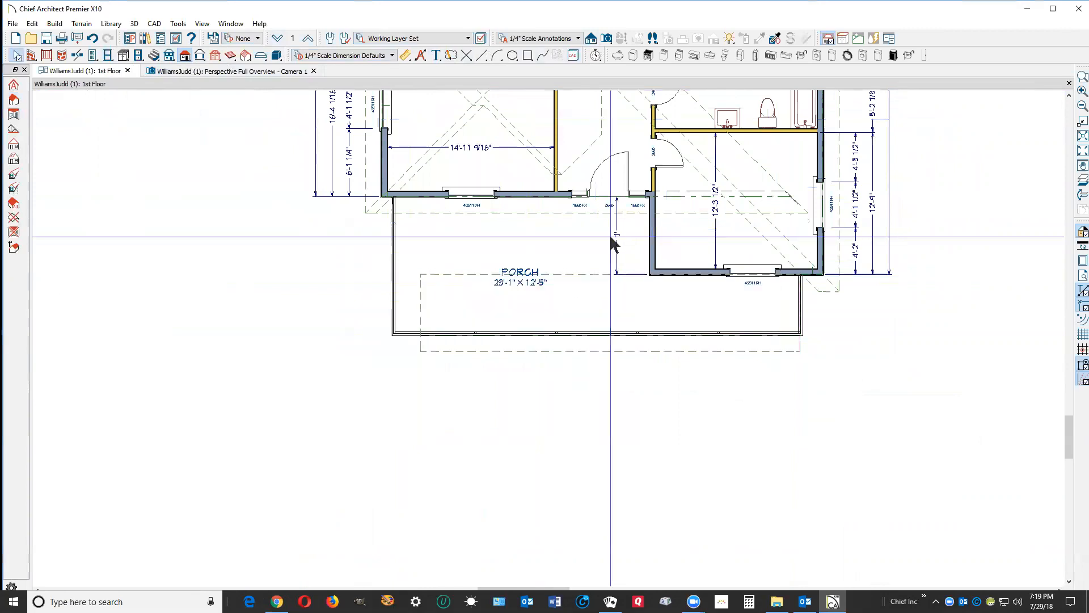
Make the new porch roof plane flat by setting its pitch to 0, keeping the baseline height locked.
{"action": "left_click", "coordinate": [584, 275]}
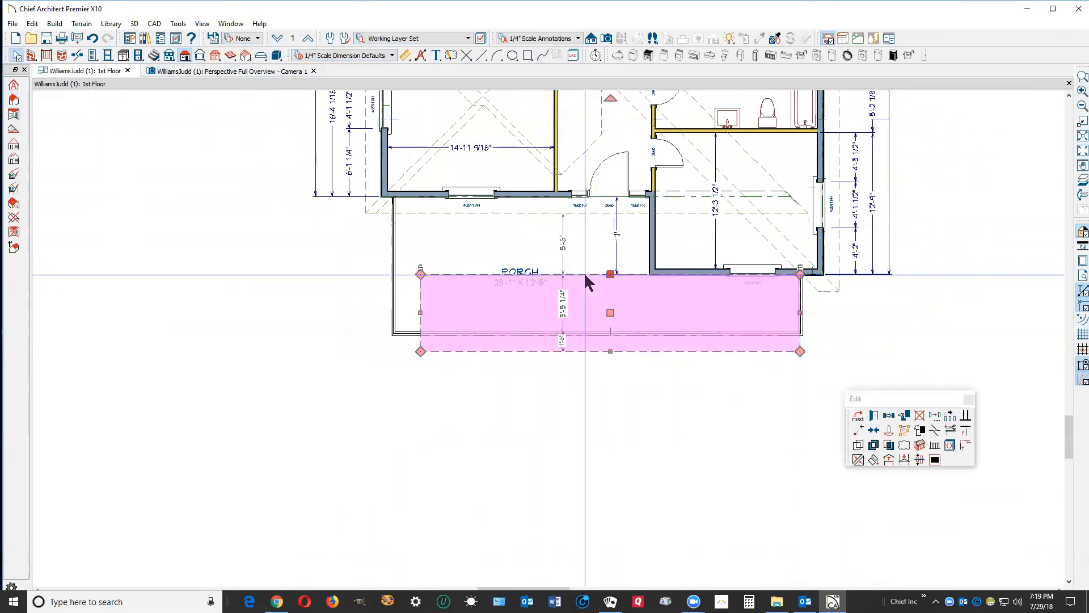
{"action": "double_click", "coordinate": [584, 271]}
{"action": "left_click_drag", "start_coordinate": [534, 133], "coordinate": [340, 126]}
{"action": "type", "text": "0"}
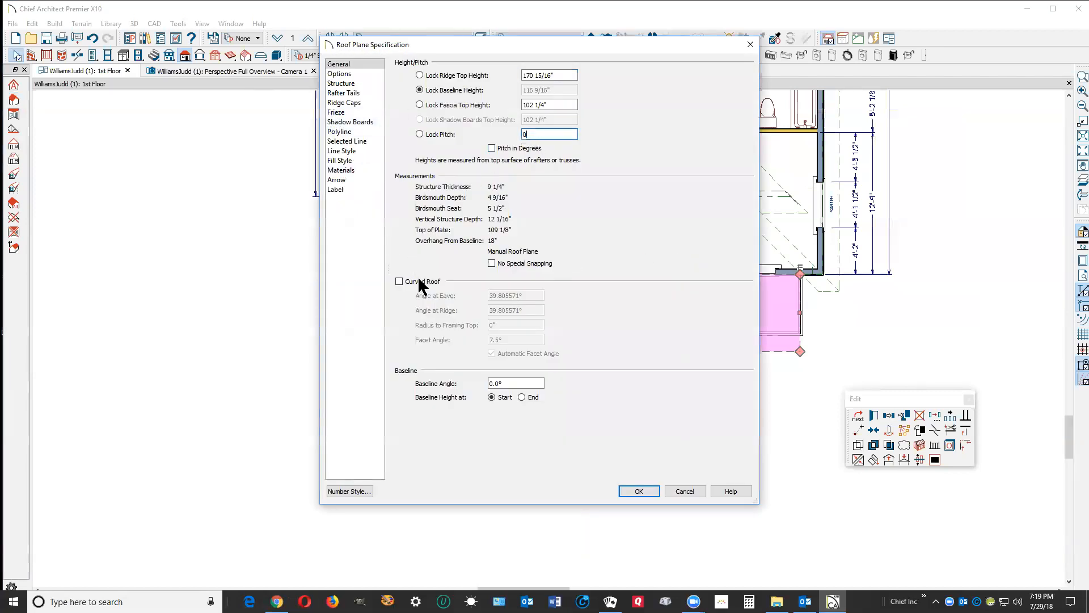
{"action": "key", "text": "Tab"}
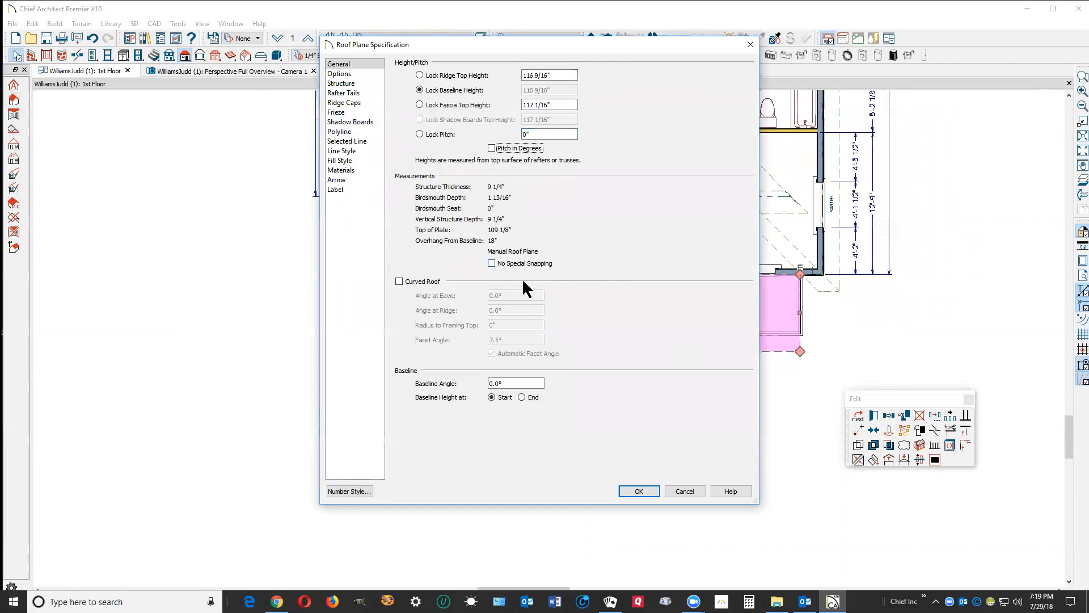
{"action": "key", "text": "Tab"}
{"action": "left_click", "coordinate": [636, 491]}
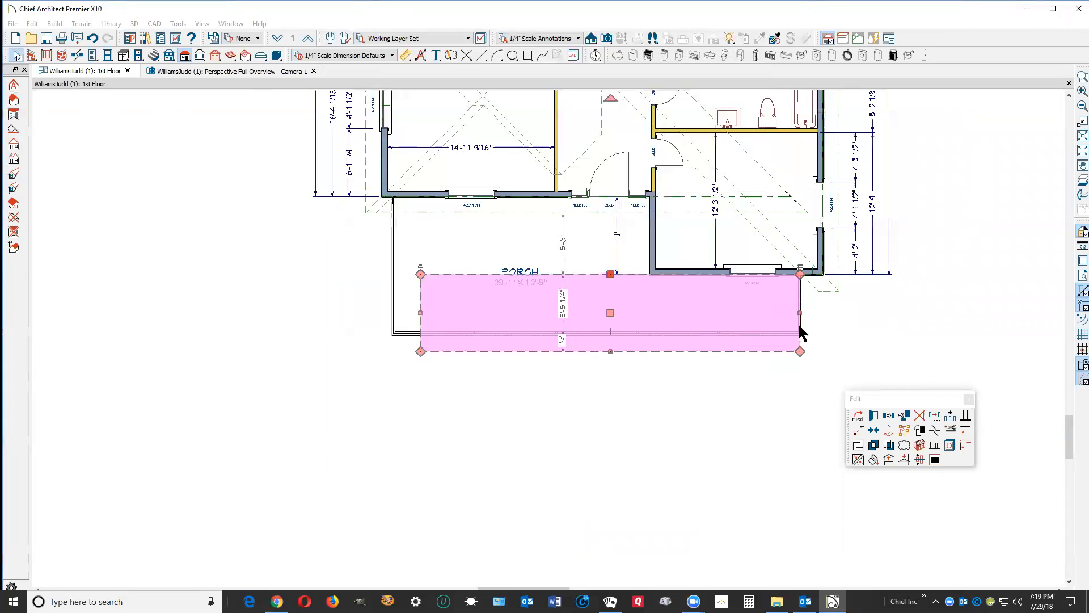
Extend both ends of the flat porch roof plane past the end railings, making it about 38'-2 1/2" wide.
{"action": "left_click_drag", "start_coordinate": [799, 311], "coordinate": [818, 290]}
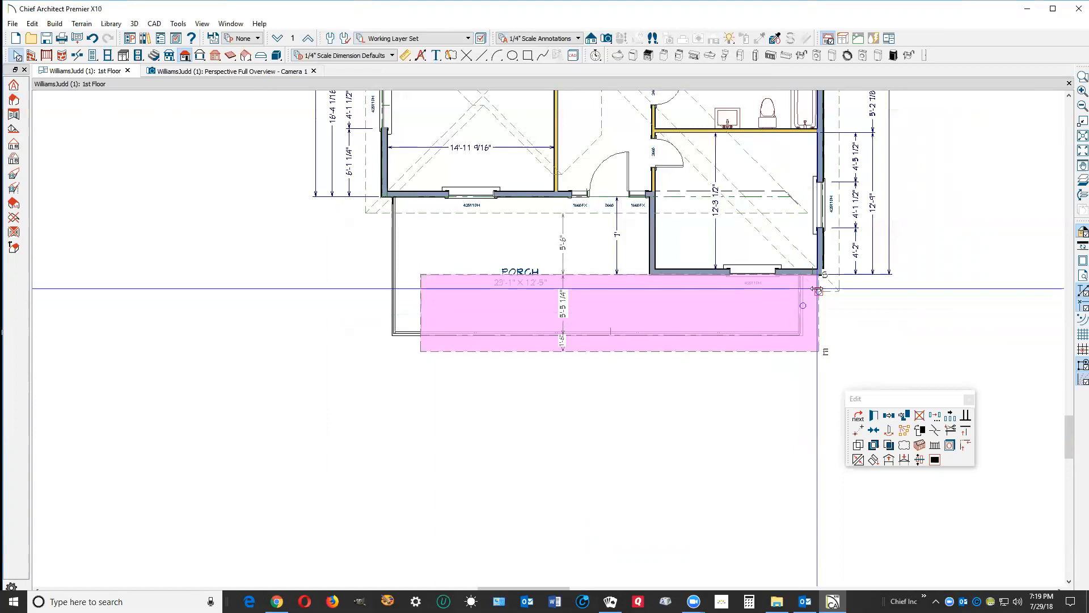
{"action": "left_click_drag", "start_coordinate": [817, 291], "coordinate": [818, 290]}
{"action": "left_click_drag", "start_coordinate": [423, 313], "coordinate": [376, 297]}
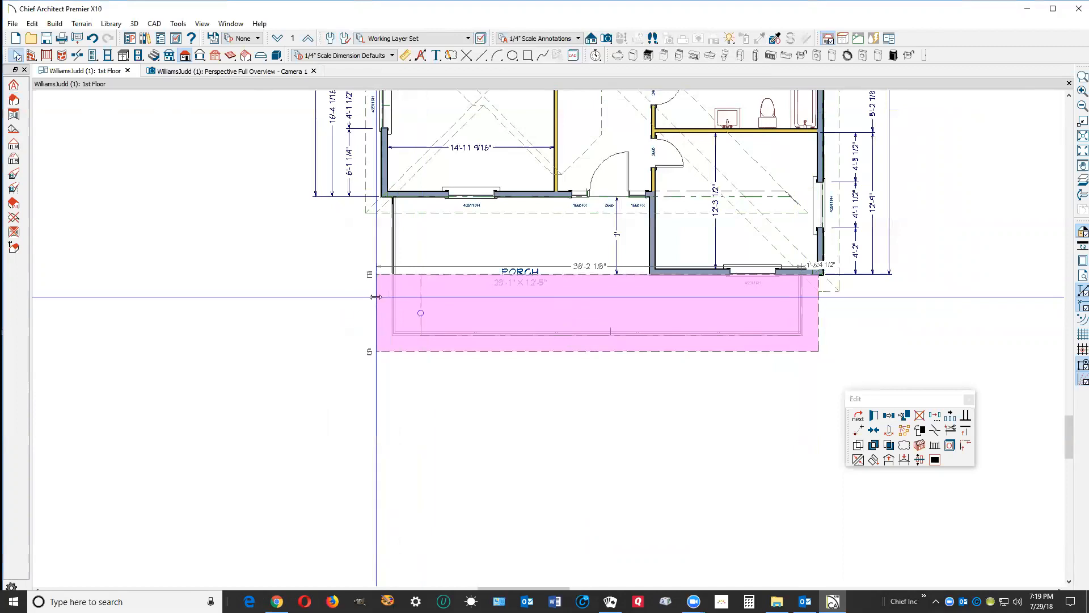
{"action": "left_click_drag", "start_coordinate": [376, 297], "coordinate": [376, 296]}
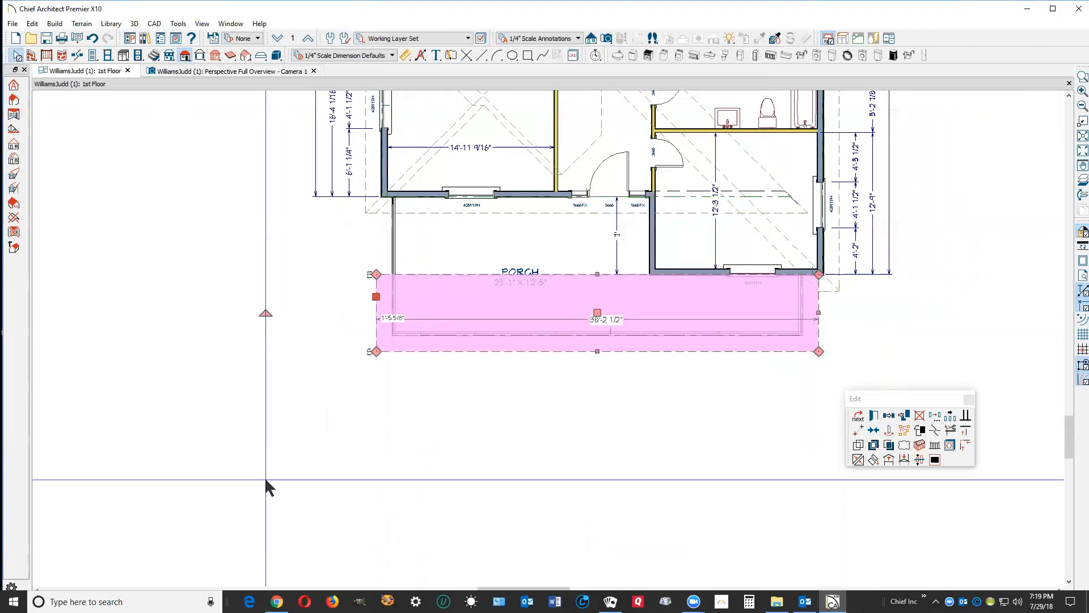
Break the flat porch roof plane's rear edge at the projecting room's corner and extend the open-porch part back to the house's front wall.
{"action": "left_click", "coordinate": [933, 429]}
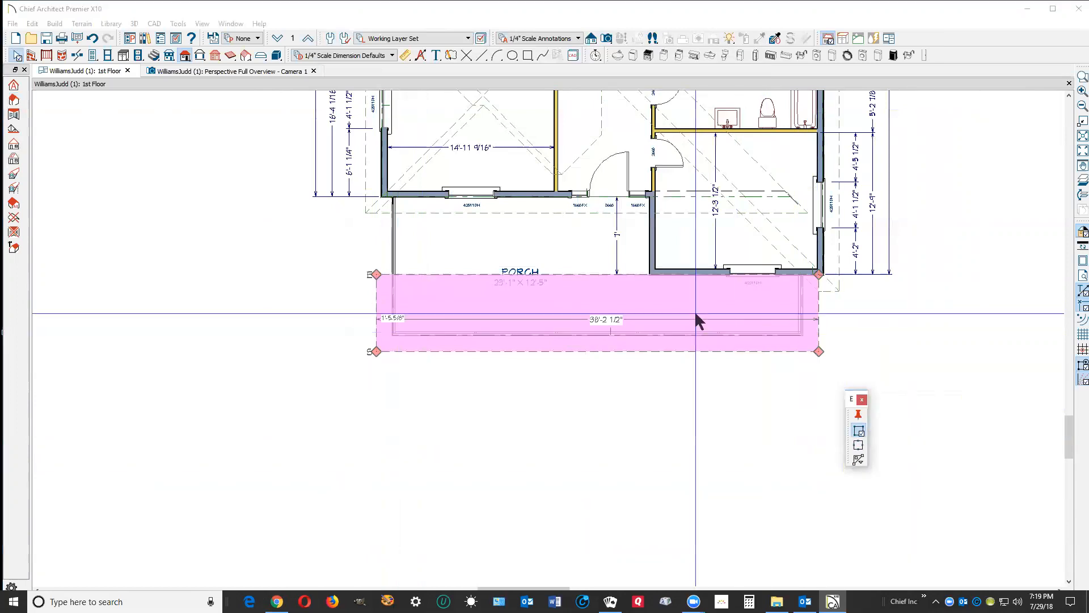
{"action": "left_click", "coordinate": [646, 278]}
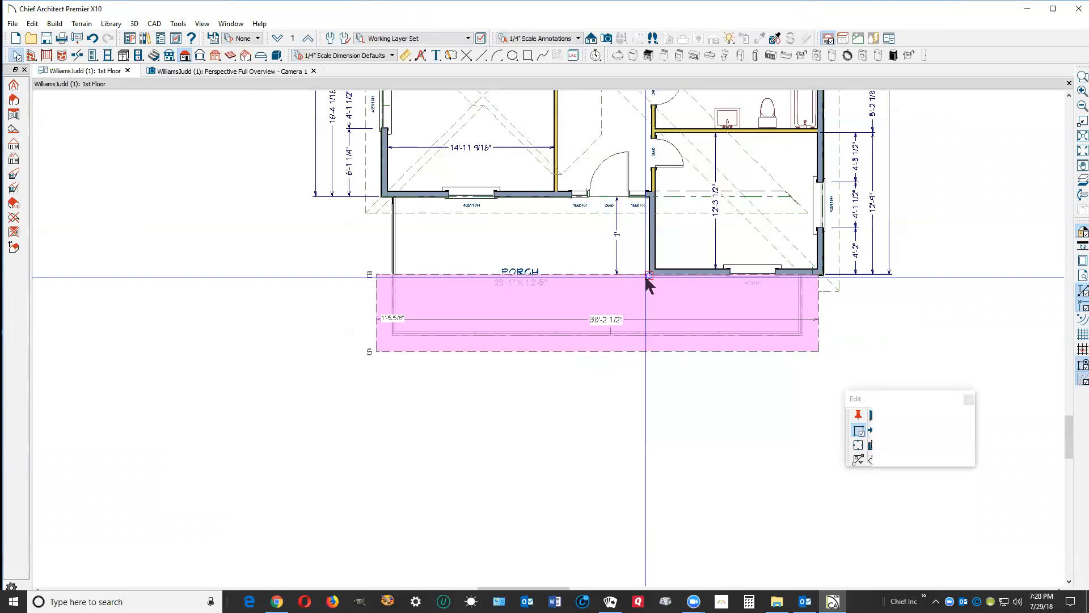
{"action": "left_click", "coordinate": [647, 278]}
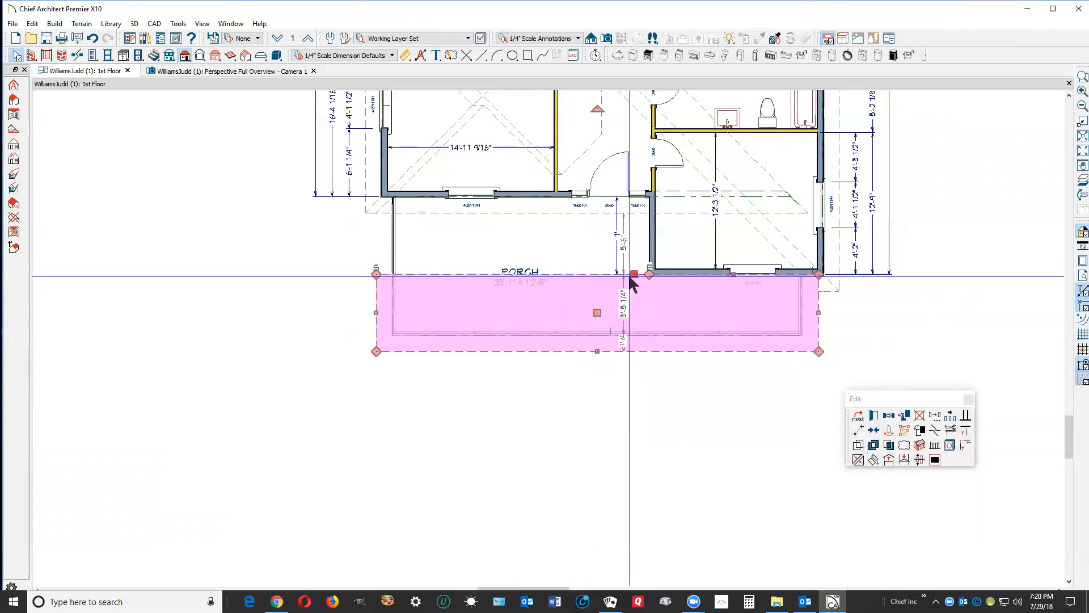
{"action": "left_click_drag", "start_coordinate": [630, 274], "coordinate": [624, 198]}
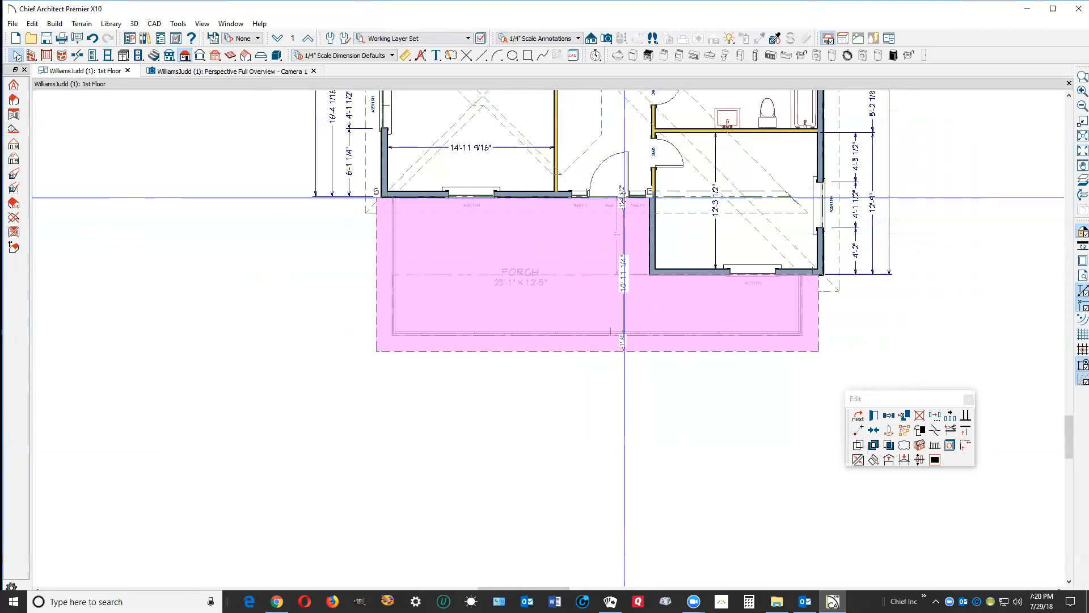
{"action": "left_click", "coordinate": [369, 329]}
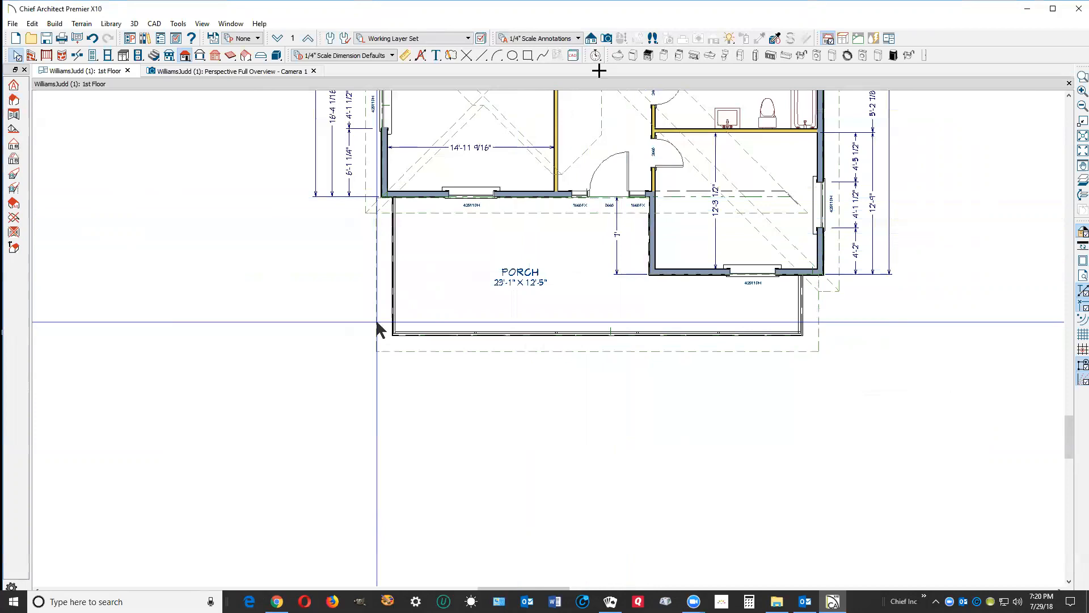
Examine the extended porch roof in the 3D overview and compare it with the front photo of the house.
{"action": "left_click", "coordinate": [591, 38]}
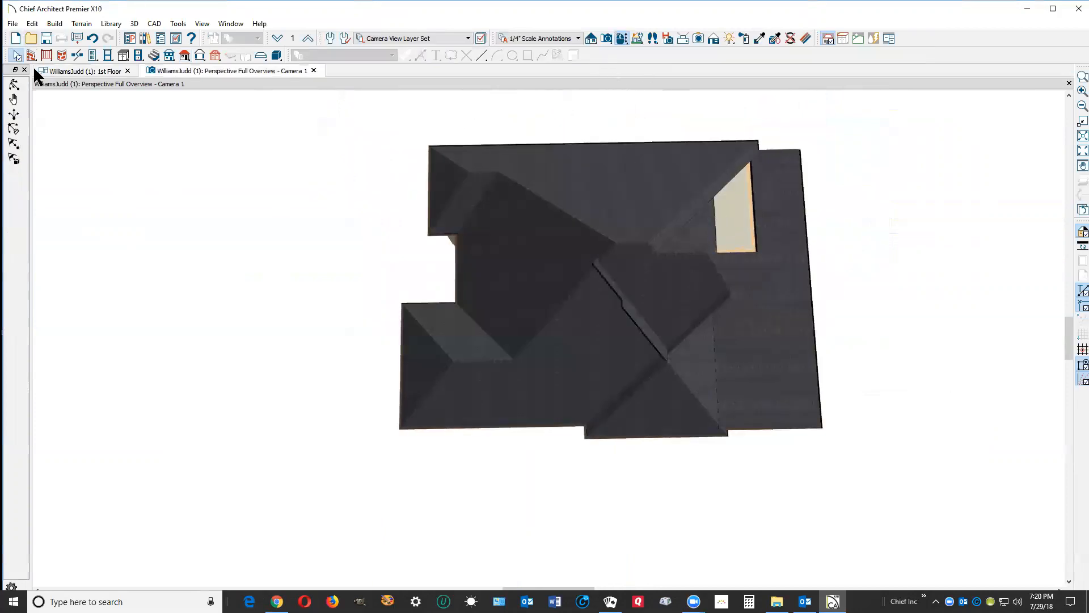
{"action": "left_click", "coordinate": [17, 82]}
{"action": "left_click_drag", "start_coordinate": [577, 262], "coordinate": [518, 91]}
{"action": "left_click_drag", "start_coordinate": [641, 187], "coordinate": [642, 260]}
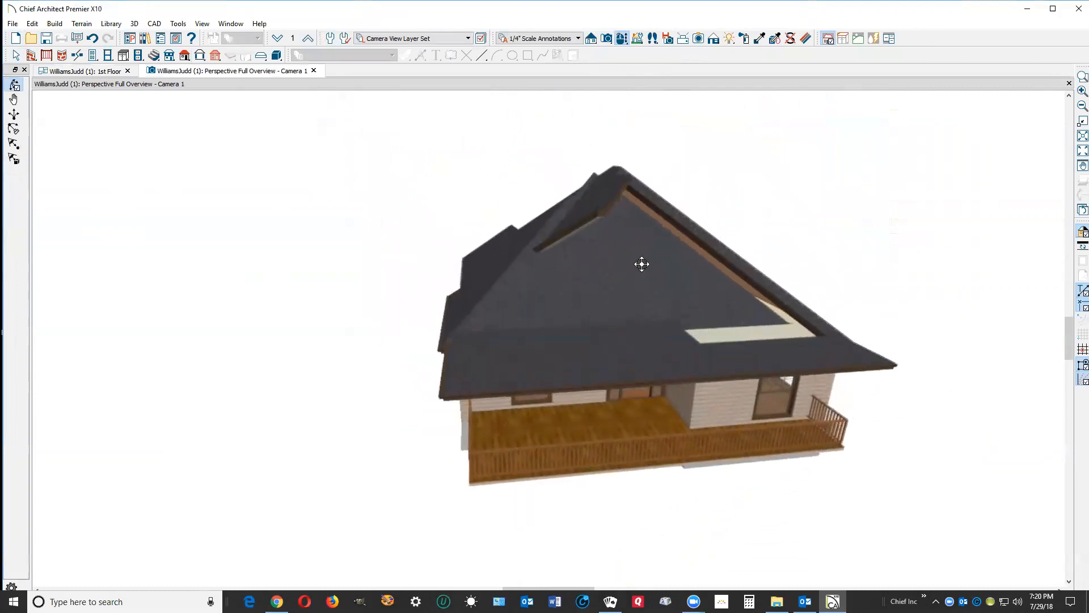
{"action": "left_click_drag", "start_coordinate": [740, 293], "coordinate": [712, 321]}
{"action": "key", "text": "space"}
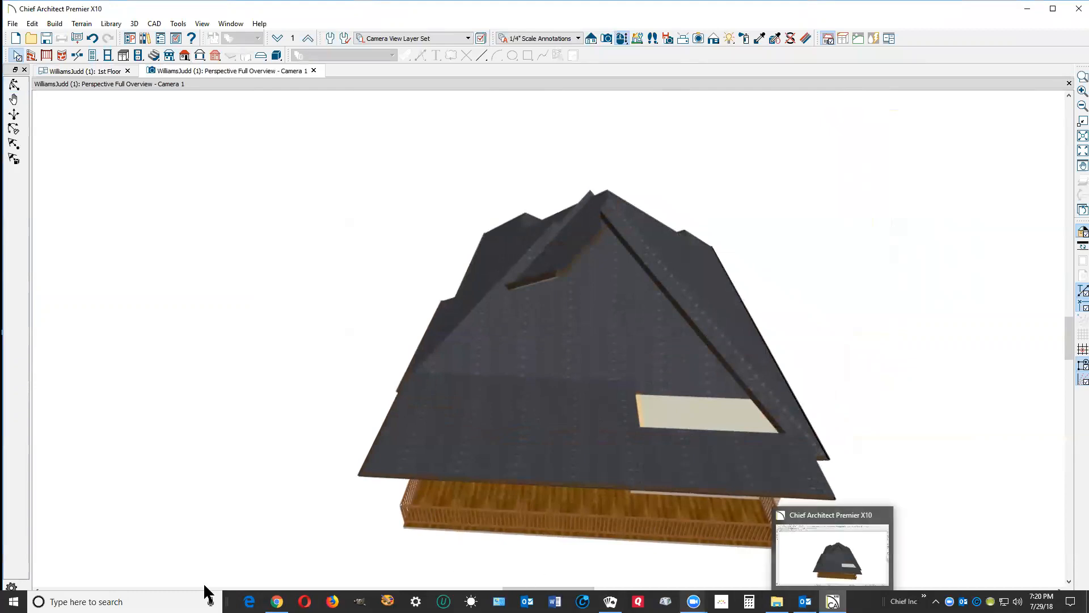
{"action": "left_click", "coordinate": [276, 601]}
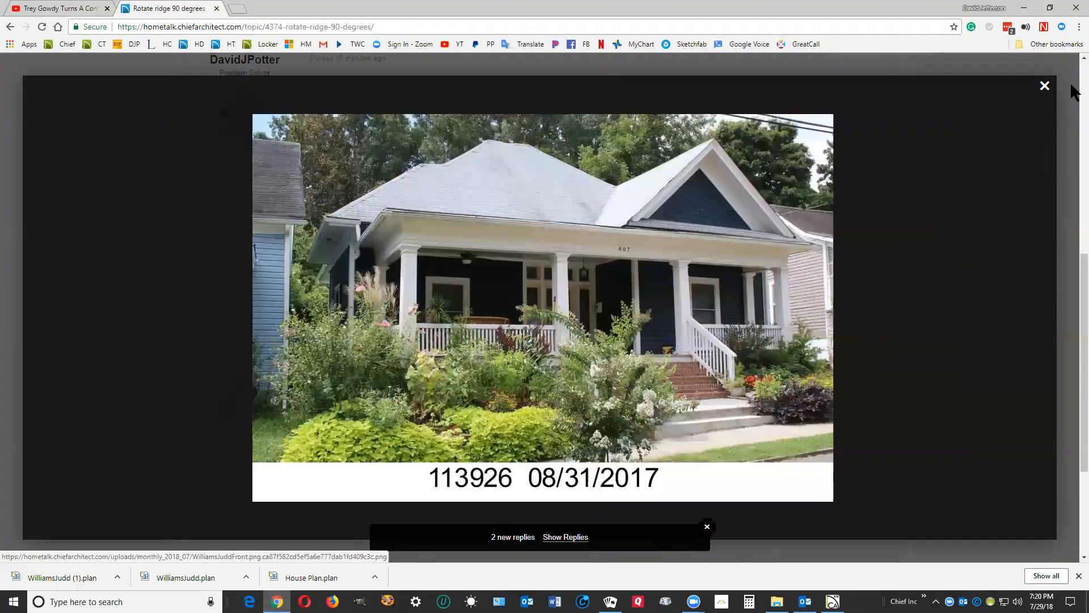
{"action": "left_click", "coordinate": [1023, 8]}
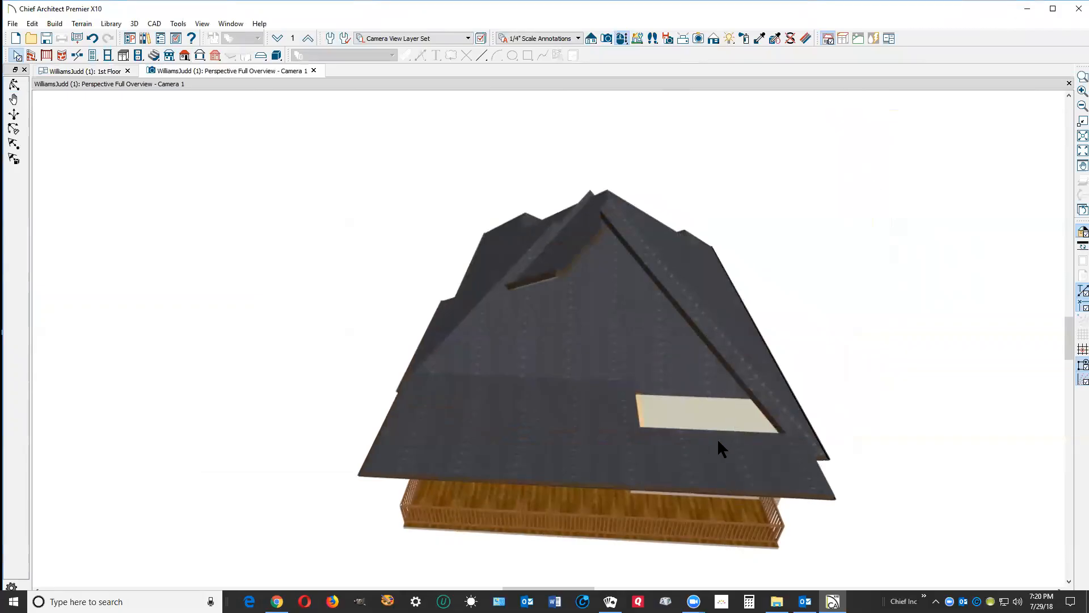
On the floor plan, draw two facing roof planes over the porch in front of the projecting room, with baselines along its two sides.
{"action": "left_click", "coordinate": [85, 71]}
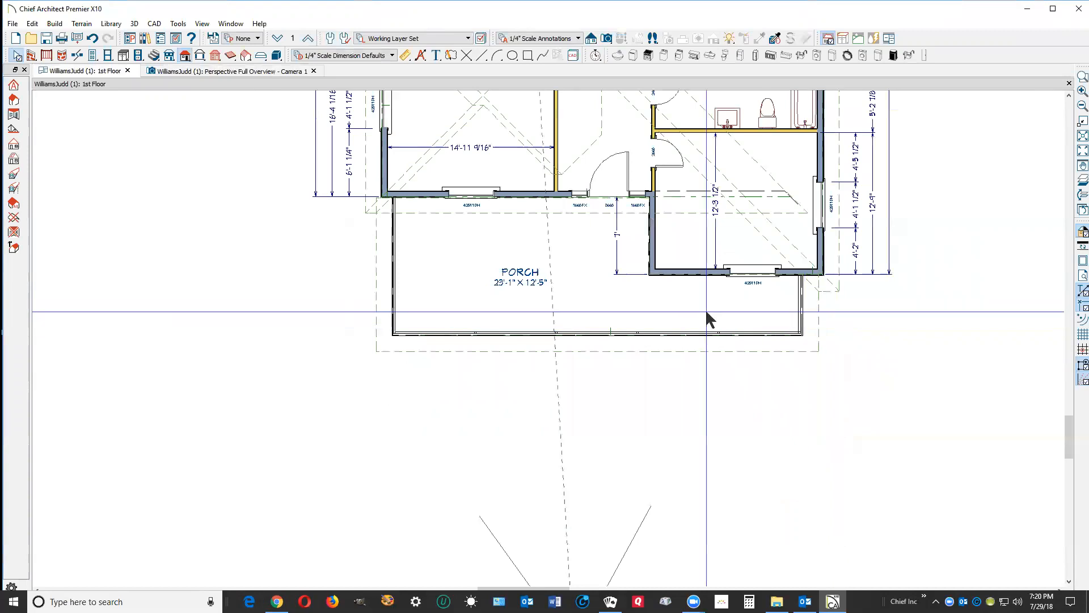
{"action": "left_click", "coordinate": [184, 56]}
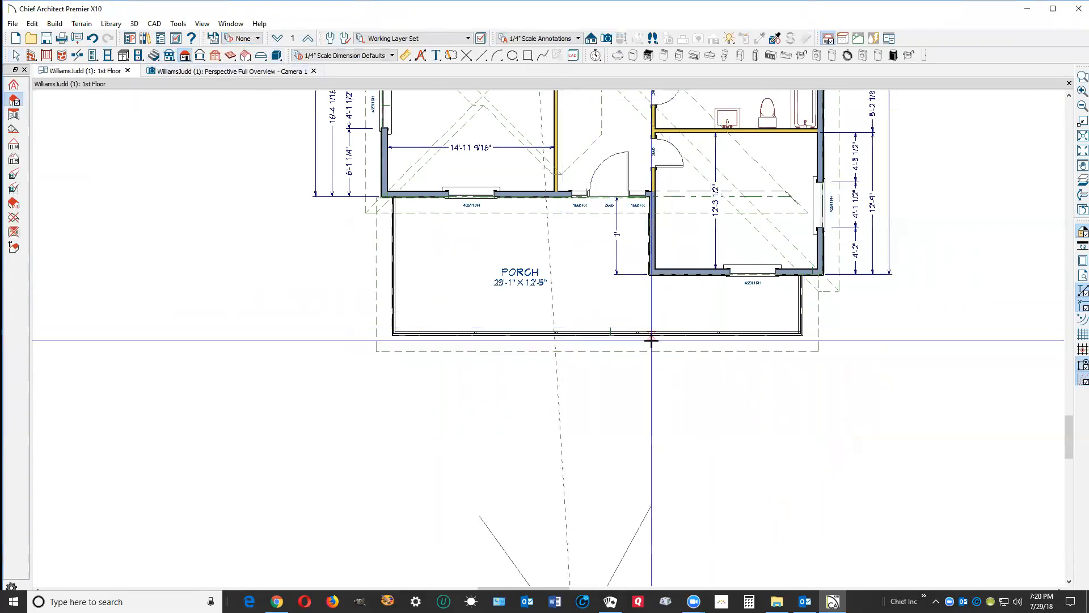
{"action": "scroll", "coordinate": [797, 329], "scroll_direction": "up", "scroll_amount": 1}
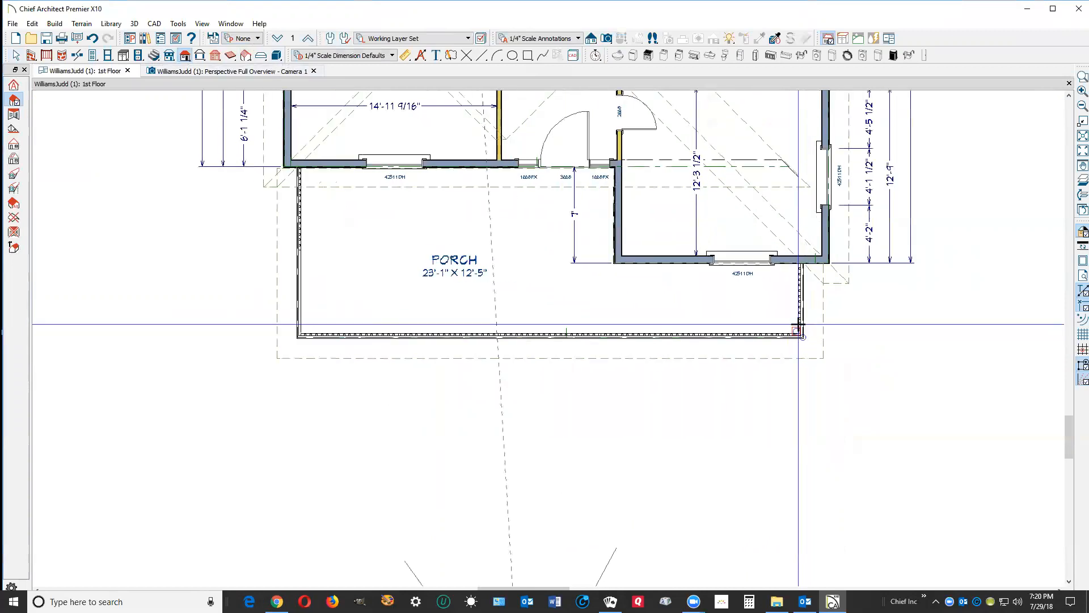
{"action": "scroll", "coordinate": [798, 324], "scroll_direction": "up", "scroll_amount": 1}
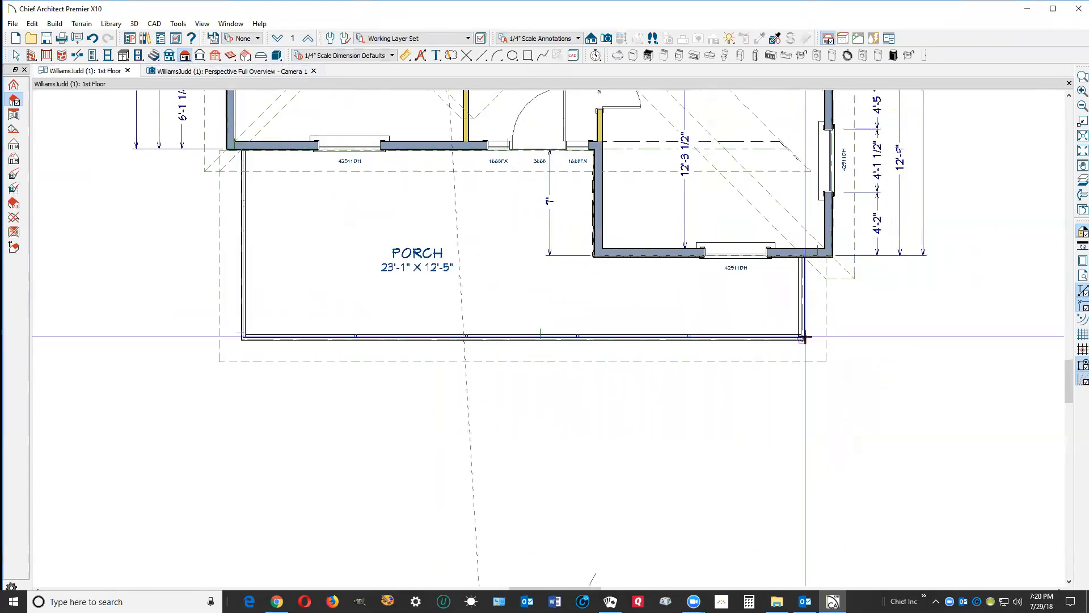
{"action": "left_click_drag", "start_coordinate": [807, 310], "coordinate": [714, 264]}
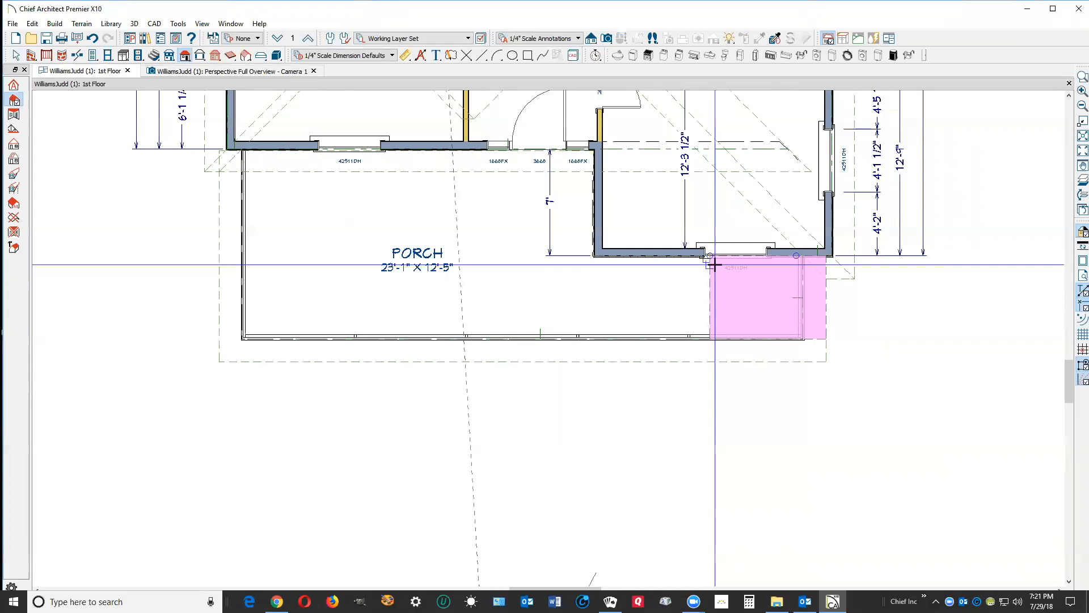
{"action": "left_click_drag", "start_coordinate": [713, 264], "coordinate": [714, 264]}
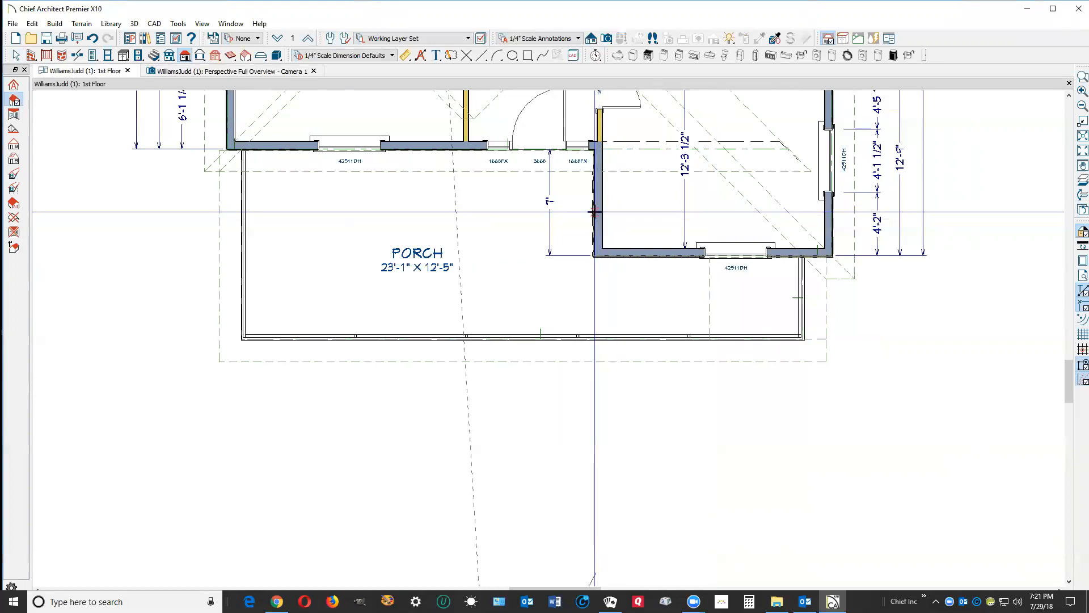
{"action": "left_click_drag", "start_coordinate": [594, 216], "coordinate": [695, 297]}
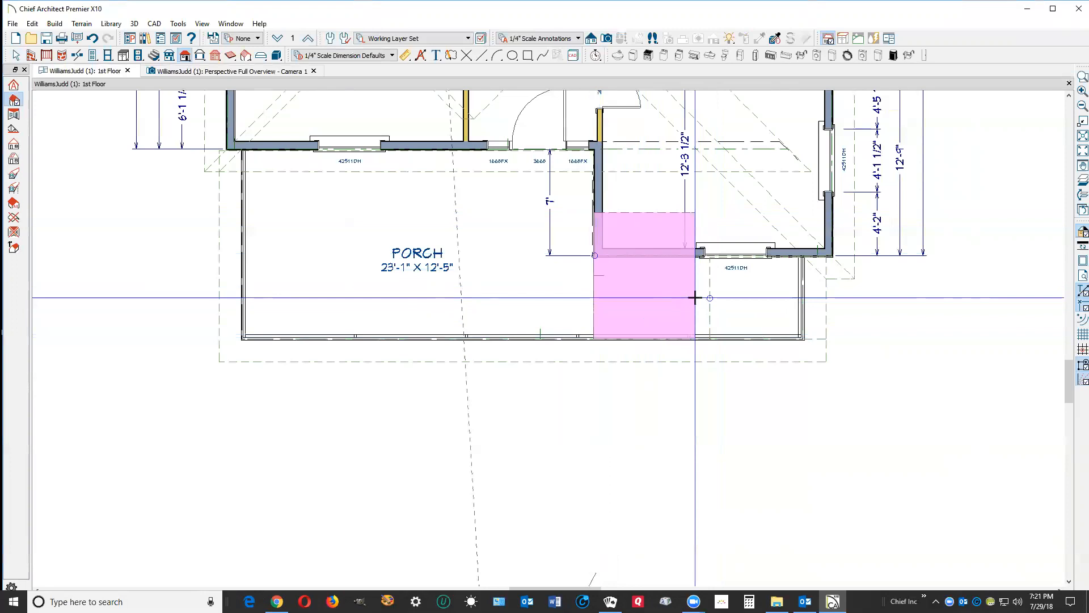
Join the two new facing roof planes along a common ridge to form the front gable.
{"action": "right_click", "coordinate": [694, 297]}
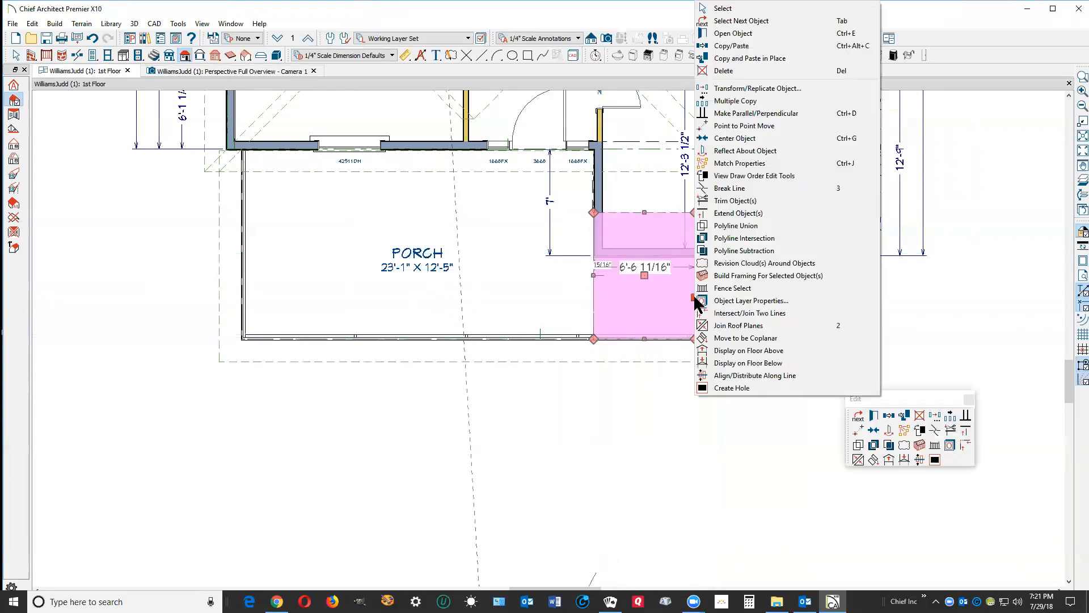
{"action": "left_click", "coordinate": [723, 324]}
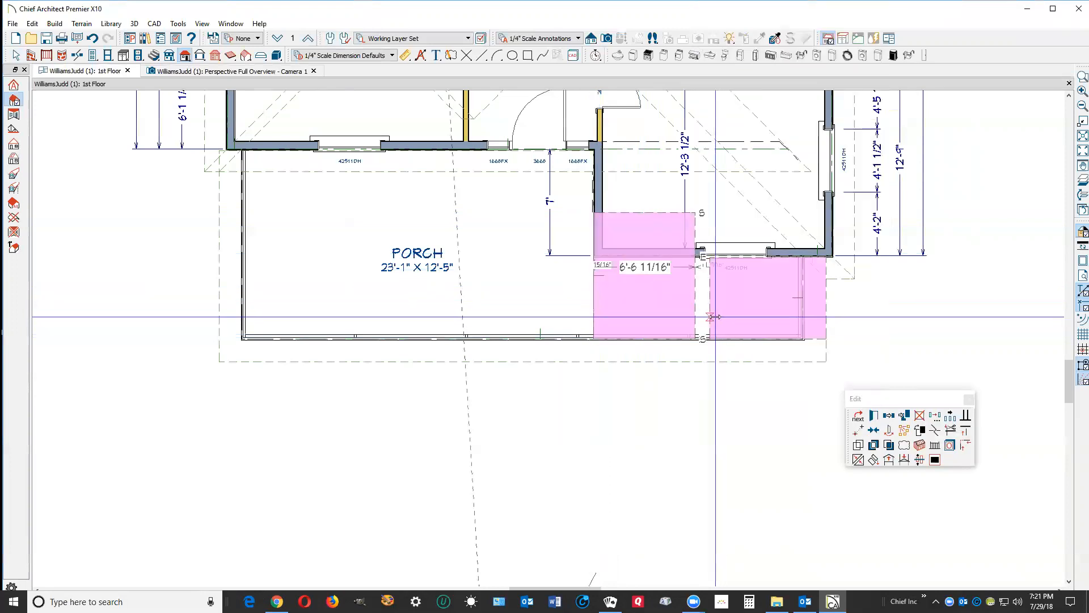
{"action": "left_click", "coordinate": [708, 308]}
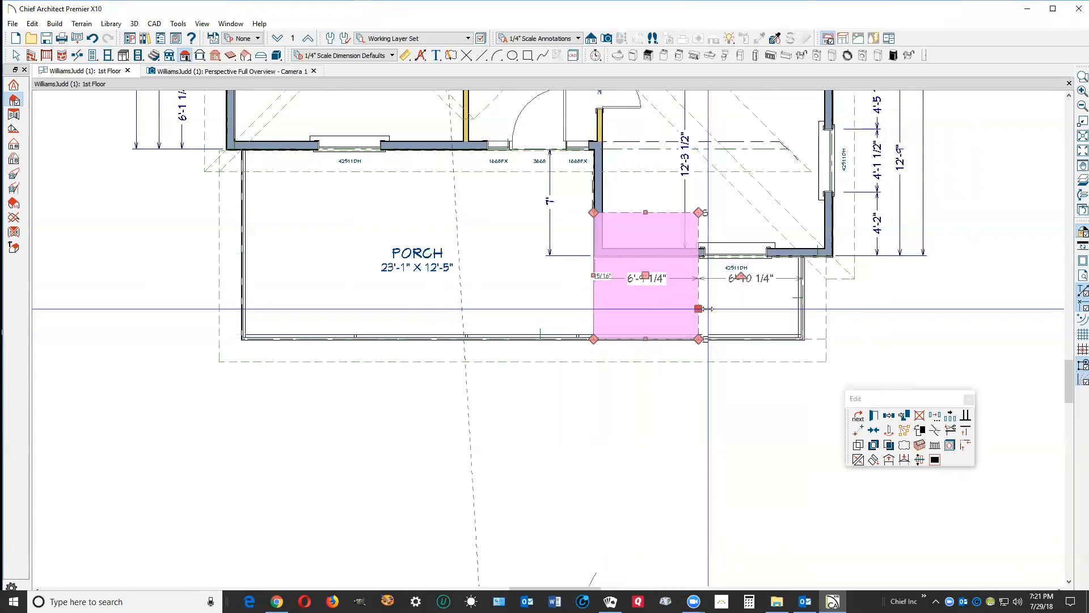
{"action": "key", "text": "space"}
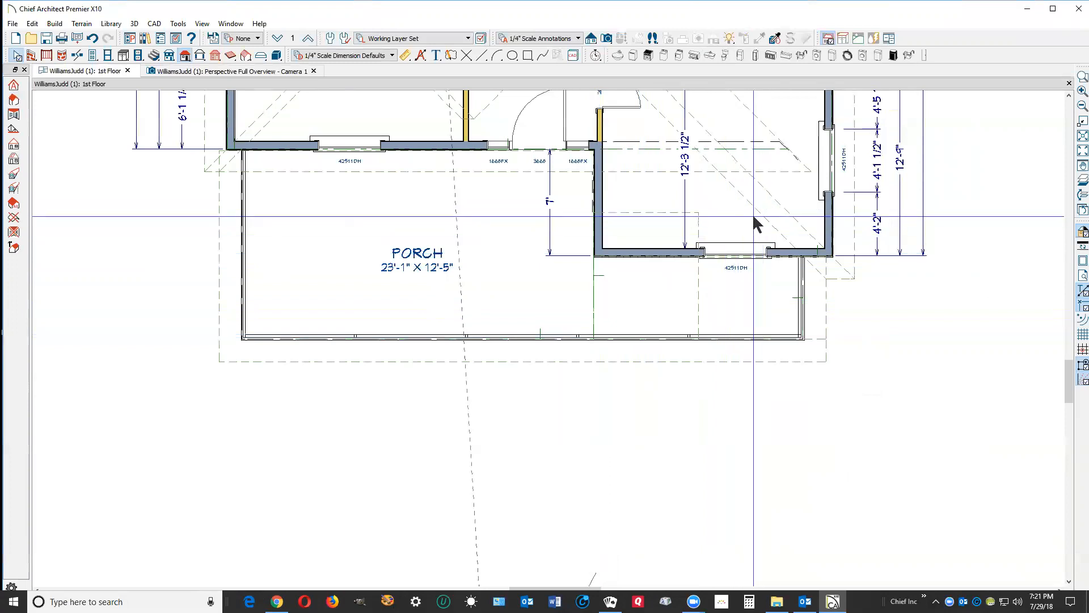
Check the front photo and delete the narrow diagonal roof plane that runs out to the projecting room's outer front corner.
{"action": "left_click", "coordinate": [758, 241]}
{"action": "scroll", "coordinate": [770, 262], "scroll_direction": "down", "scroll_amount": 4}
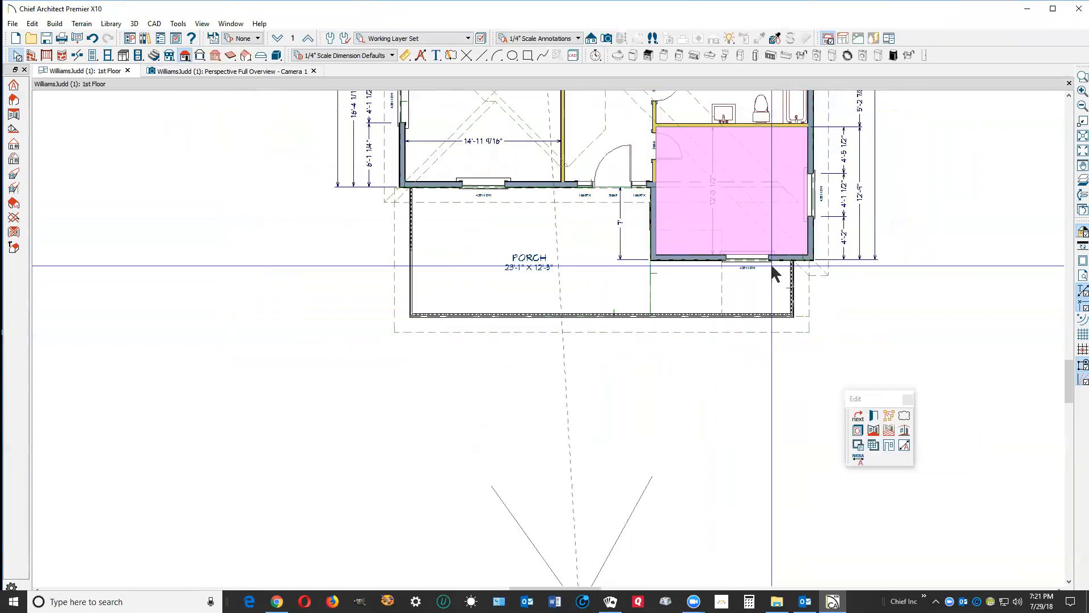
{"action": "key", "text": "Escape"}
{"action": "left_click", "coordinate": [764, 226]}
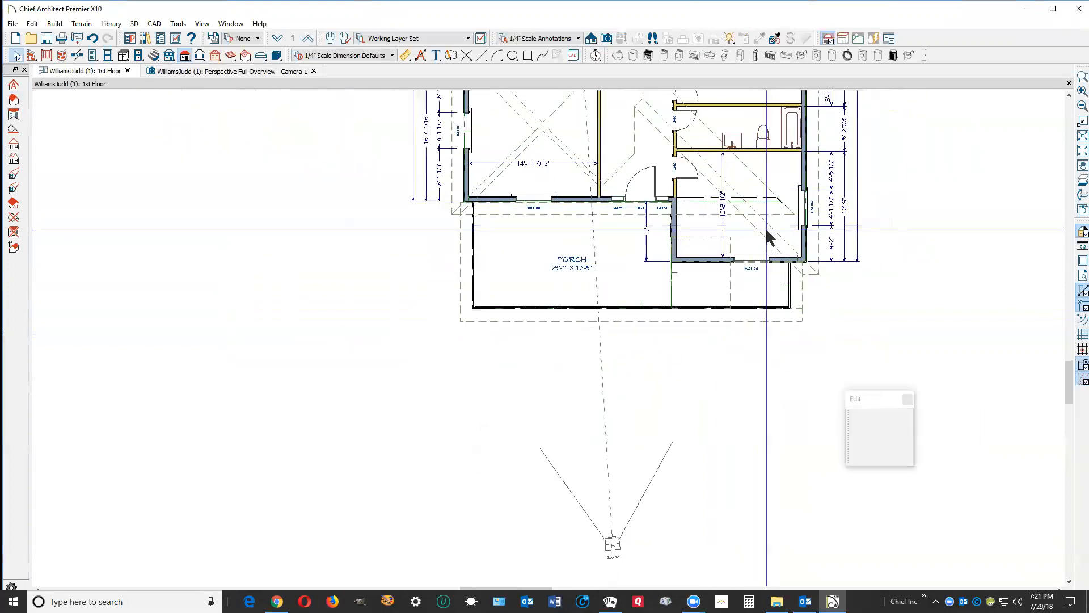
{"action": "left_click", "coordinate": [653, 544]}
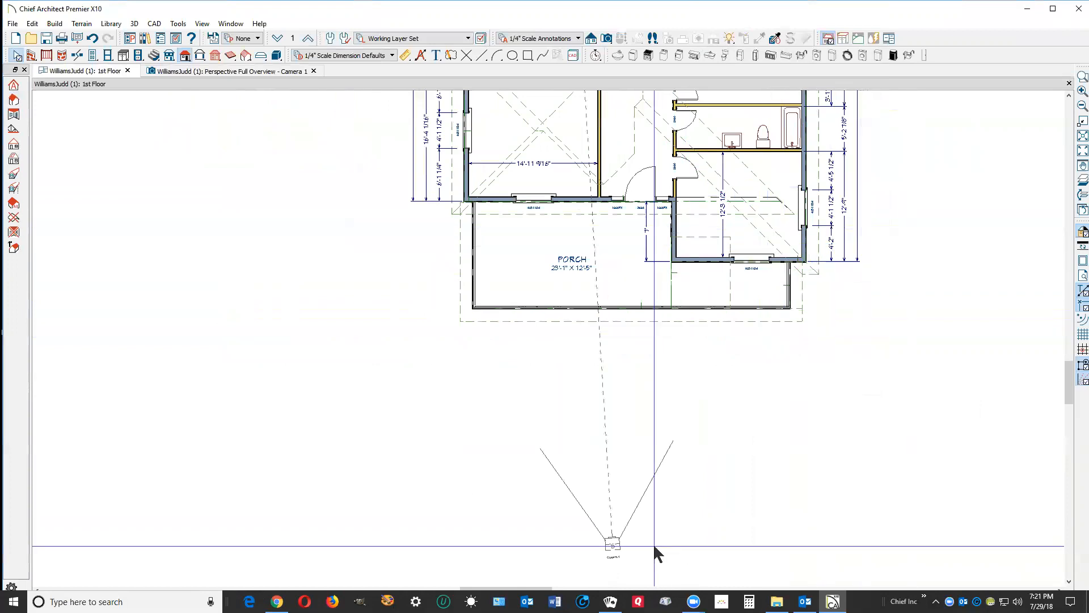
{"action": "left_click", "coordinate": [277, 601]}
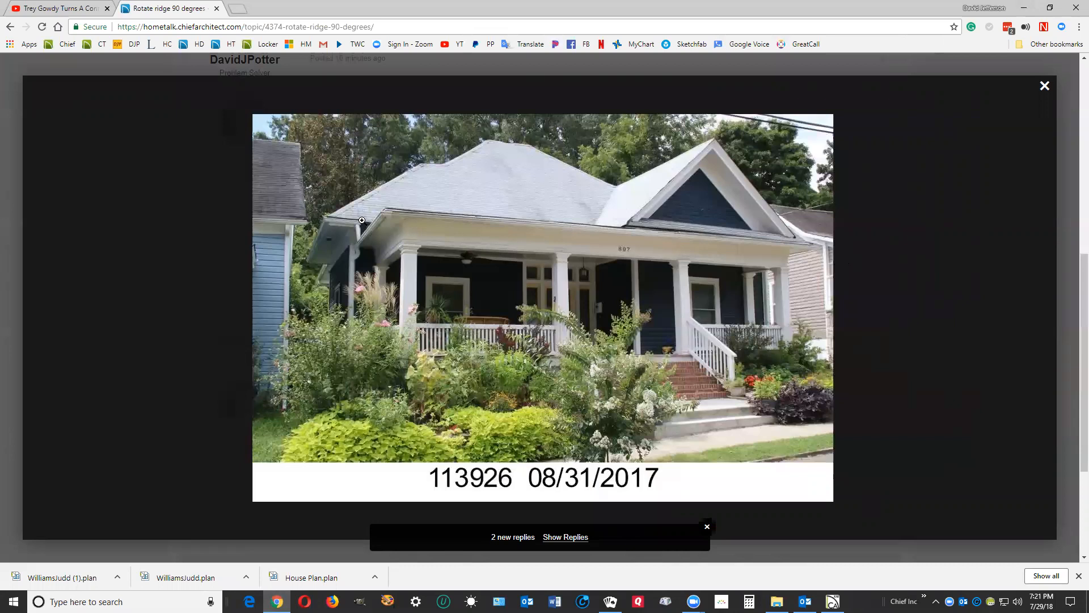
{"action": "left_click", "coordinate": [1024, 9]}
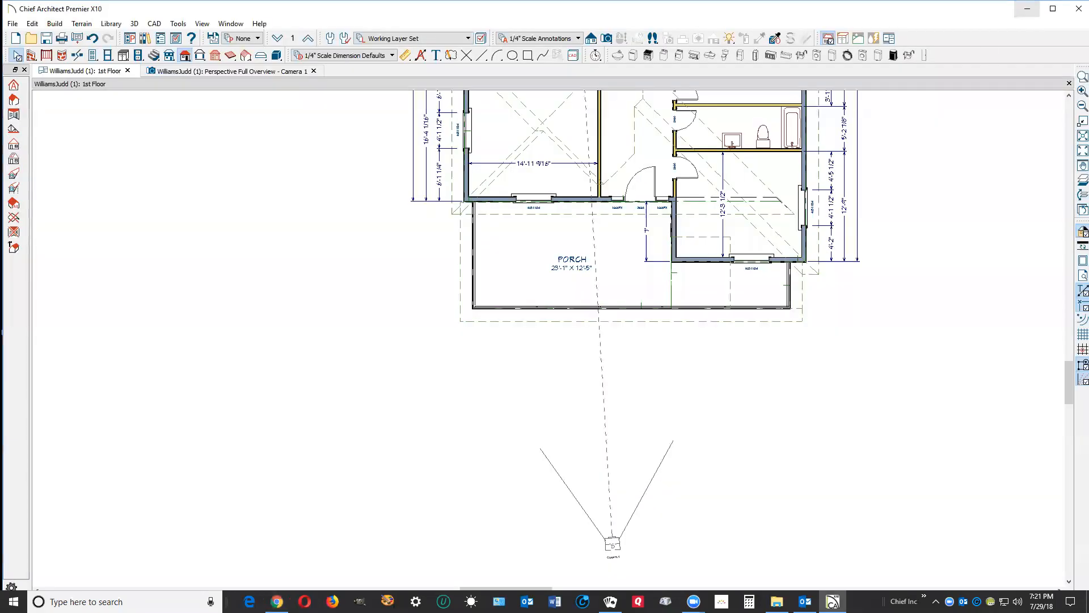
{"action": "left_click", "coordinate": [814, 275]}
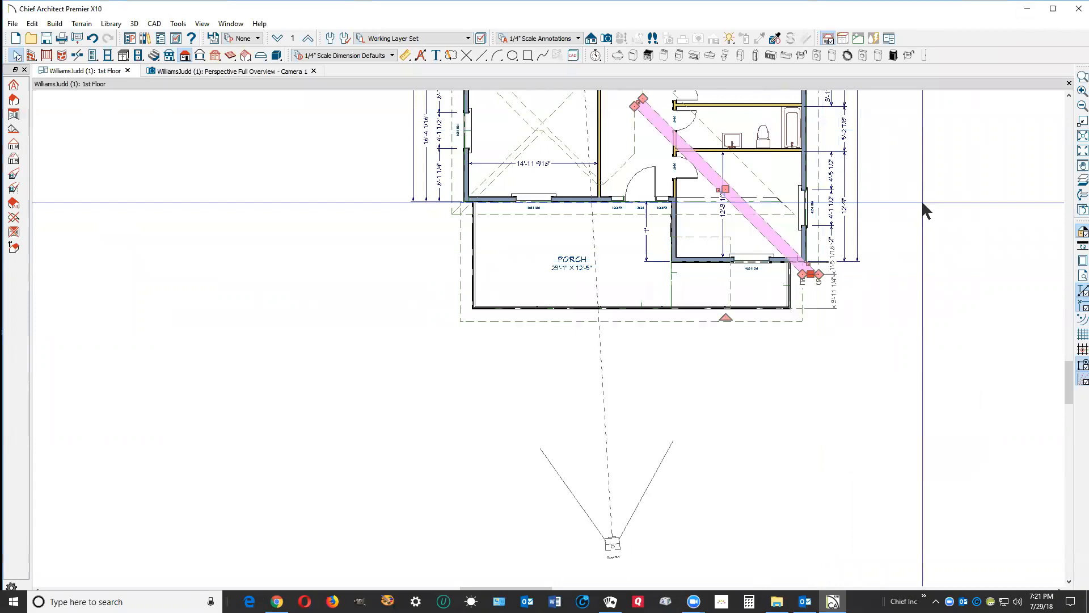
{"action": "scroll", "coordinate": [856, 267], "scroll_direction": "down", "scroll_amount": 5}
{"action": "scroll", "coordinate": [842, 204], "scroll_direction": "up", "scroll_amount": 5}
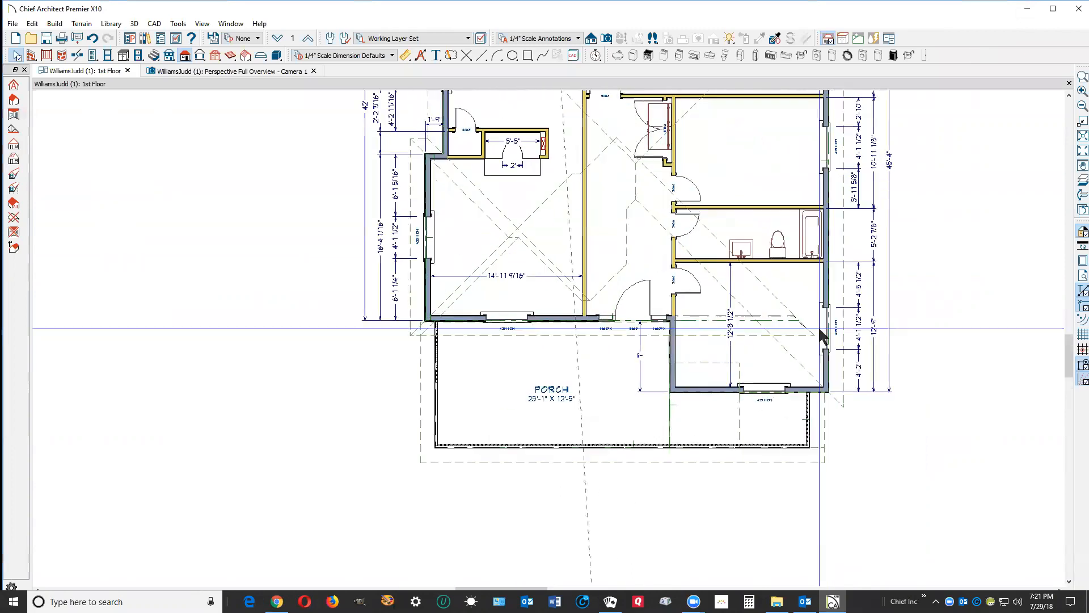
Collapse the short inner edge of the bathroom-side roof plane by moving its front corner onto the edge's rear corner.
{"action": "left_click", "coordinate": [843, 366]}
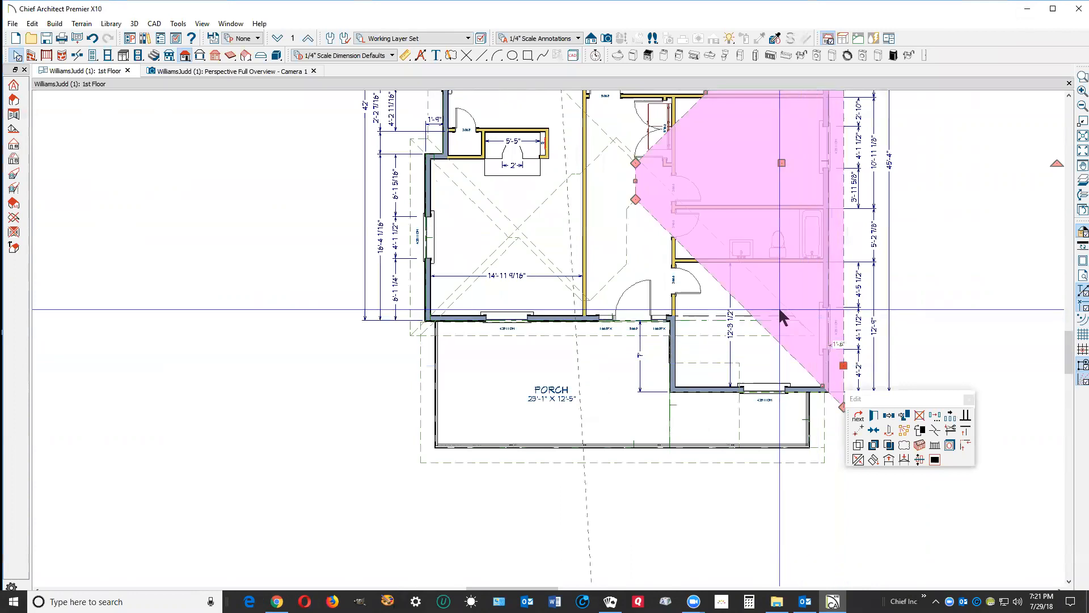
{"action": "key", "text": "Escape"}
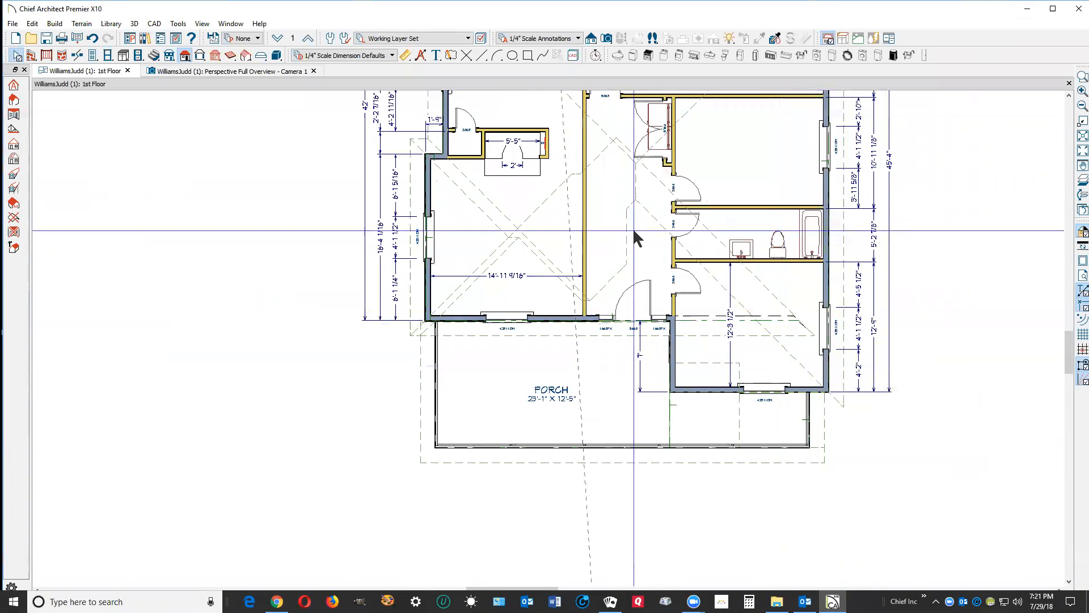
{"action": "left_click", "coordinate": [651, 214]}
{"action": "left_click_drag", "start_coordinate": [631, 208], "coordinate": [636, 165]}
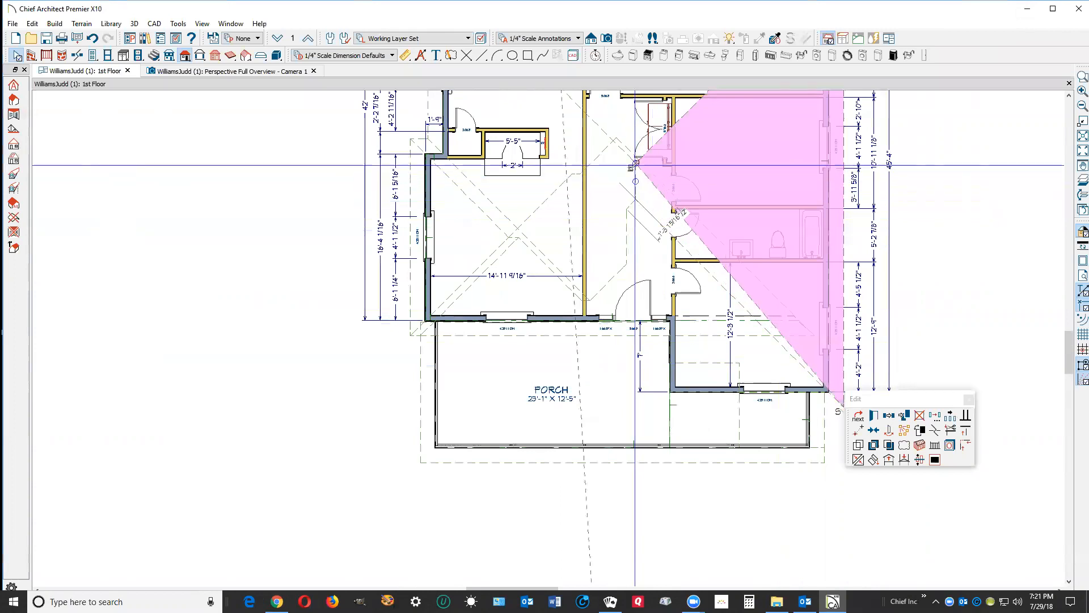
{"action": "key", "text": "Escape"}
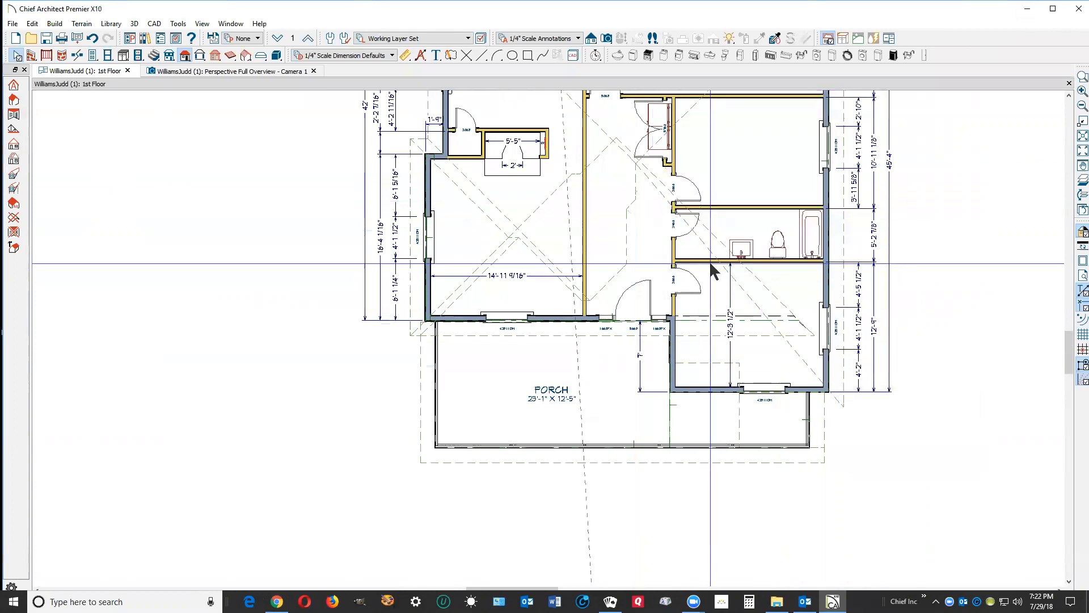
Join the front hip roof plane to the bathroom-side roof plane so they meet along one hip line.
{"action": "right_click", "coordinate": [765, 284]}
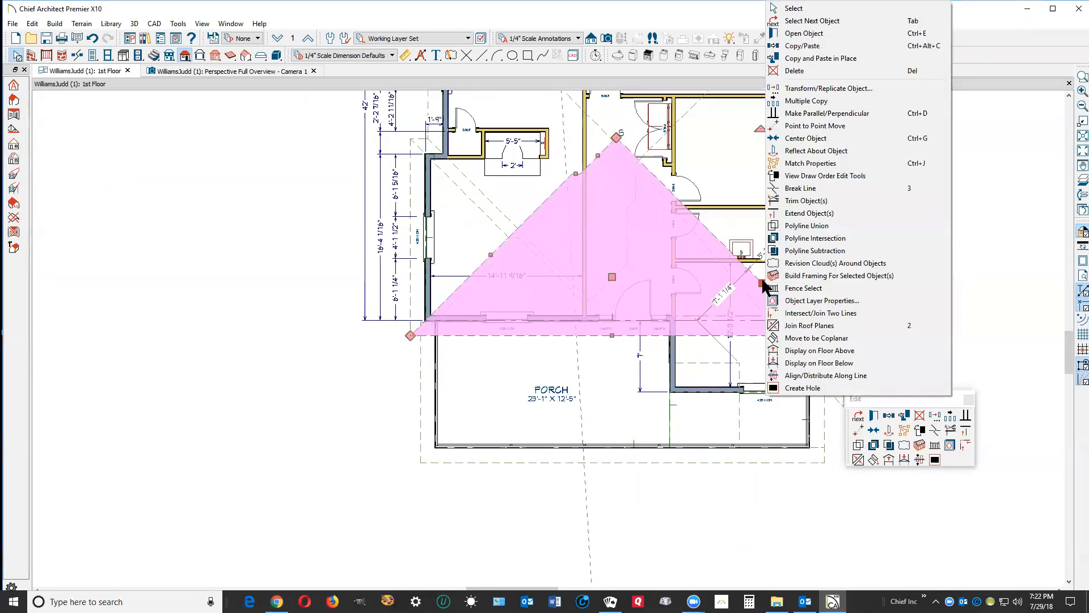
{"action": "left_click", "coordinate": [795, 326]}
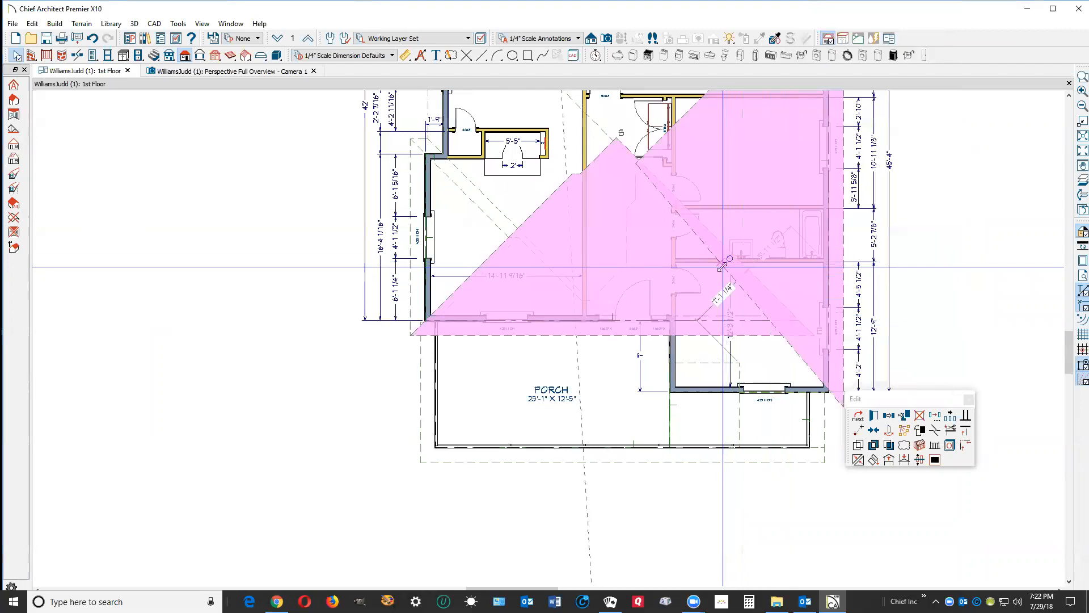
{"action": "left_click", "coordinate": [722, 266]}
{"action": "key", "text": "Escape"}
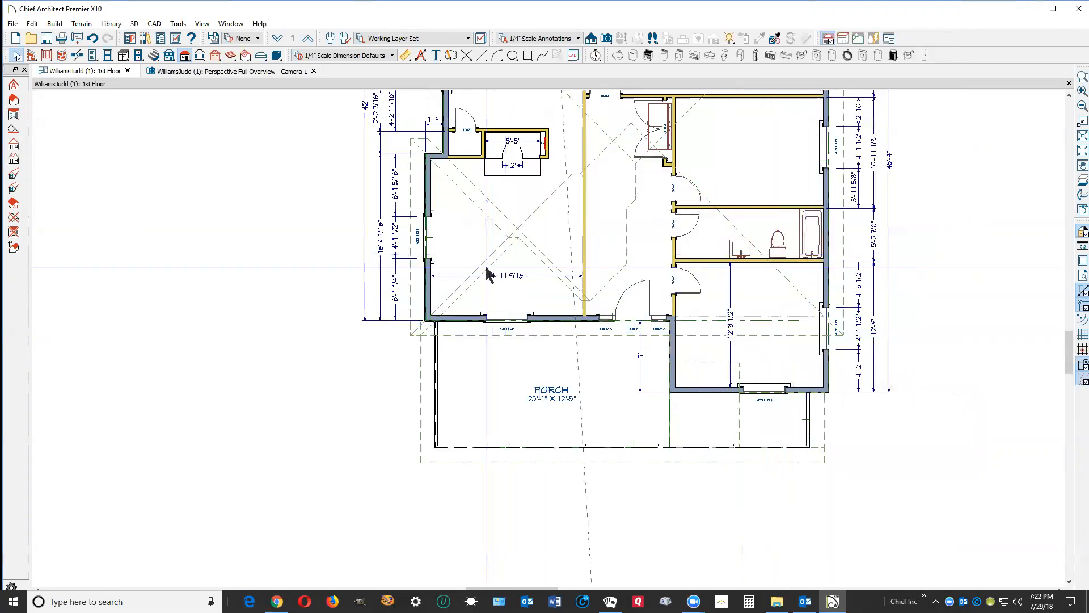
Check the front photo and delete the narrow diagonal roof plane running from the fireplace room's outer front corner to that room's roof peak.
{"action": "scroll", "coordinate": [485, 262], "scroll_direction": "down", "scroll_amount": 3}
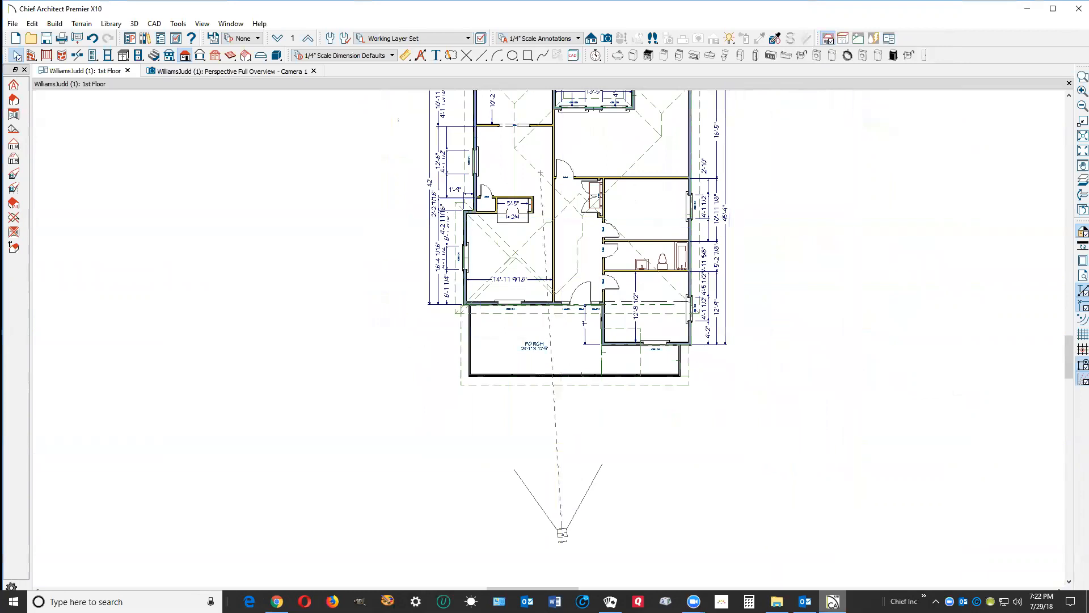
{"action": "left_click", "coordinate": [277, 601]}
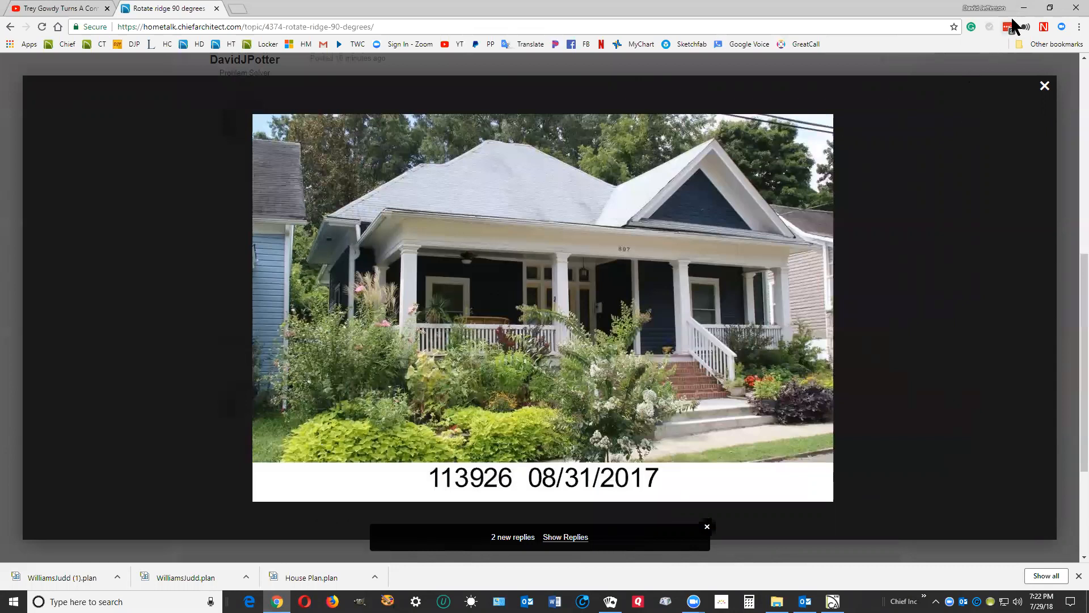
{"action": "left_click", "coordinate": [1023, 8]}
{"action": "scroll", "coordinate": [450, 238], "scroll_direction": "up", "scroll_amount": 2}
{"action": "scroll", "coordinate": [448, 243], "scroll_direction": "up", "scroll_amount": 1}
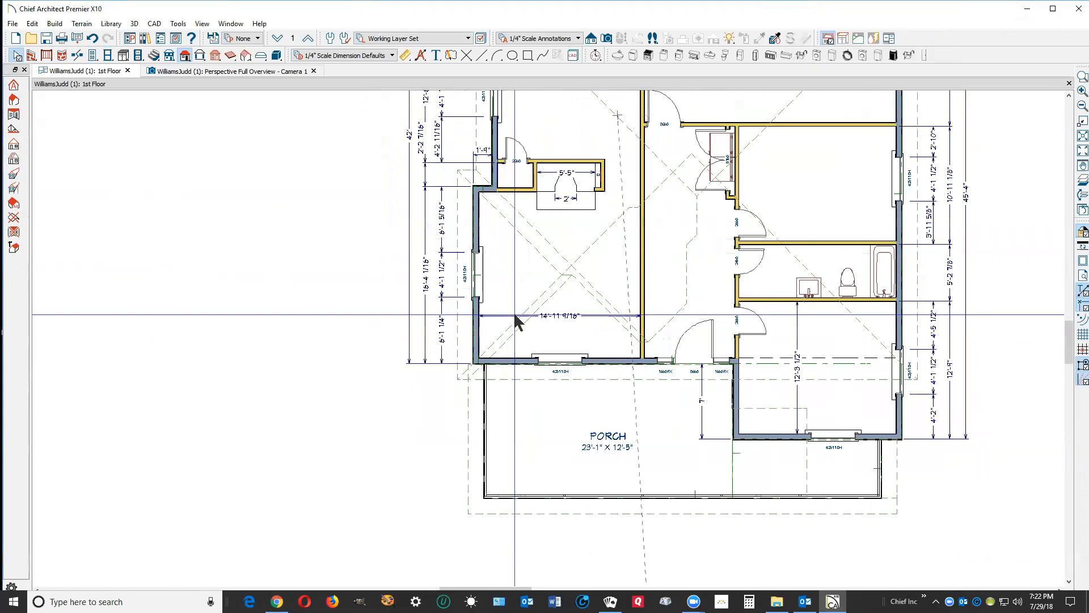
{"action": "left_click", "coordinate": [464, 379]}
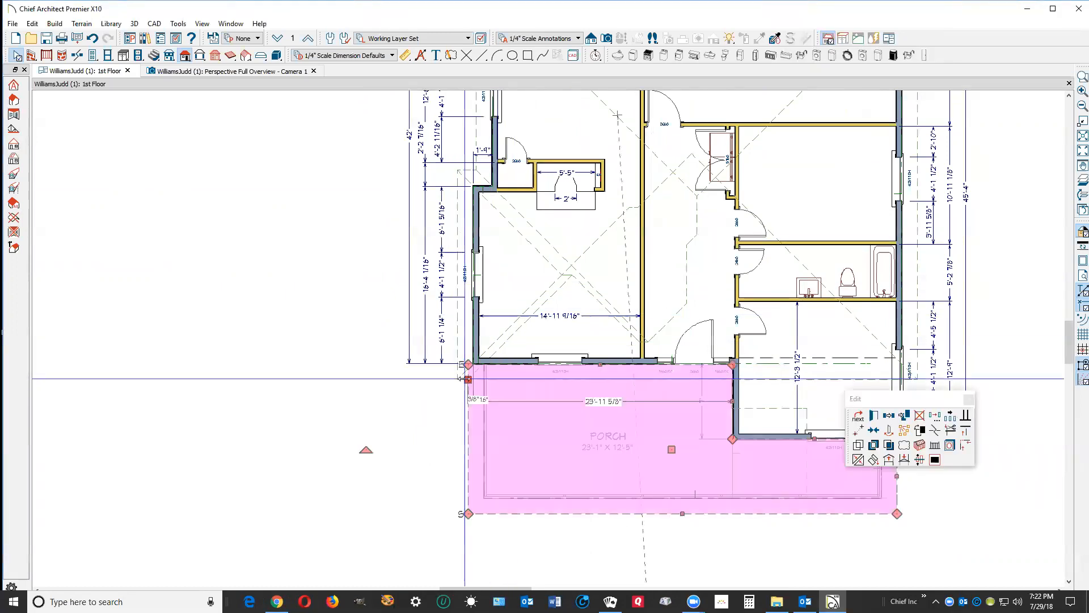
{"action": "key", "text": "Tab"}
{"action": "key", "text": "Tab"}
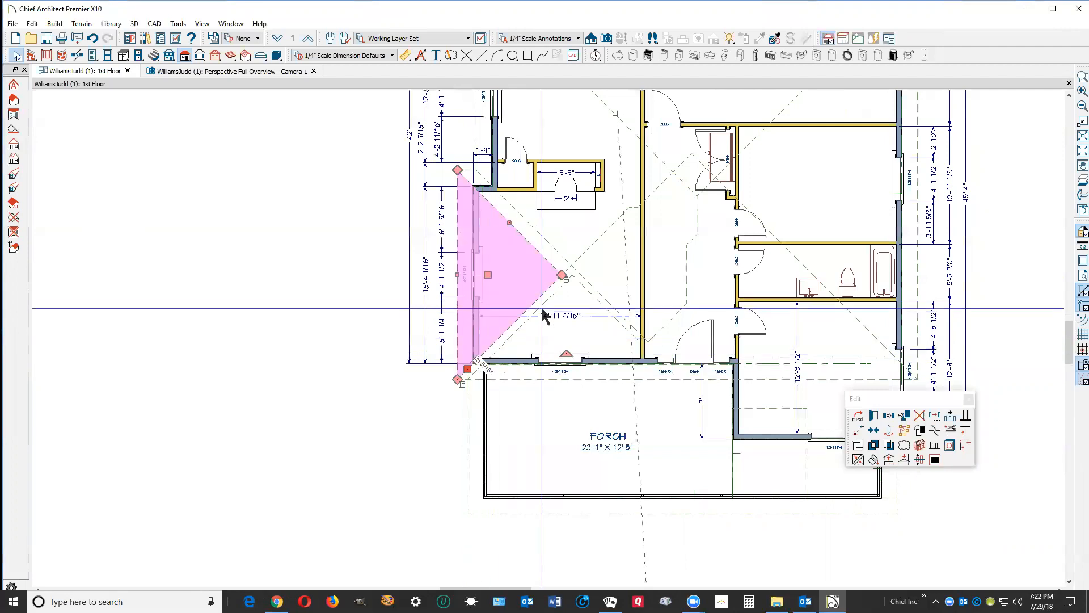
{"action": "key", "text": "Escape"}
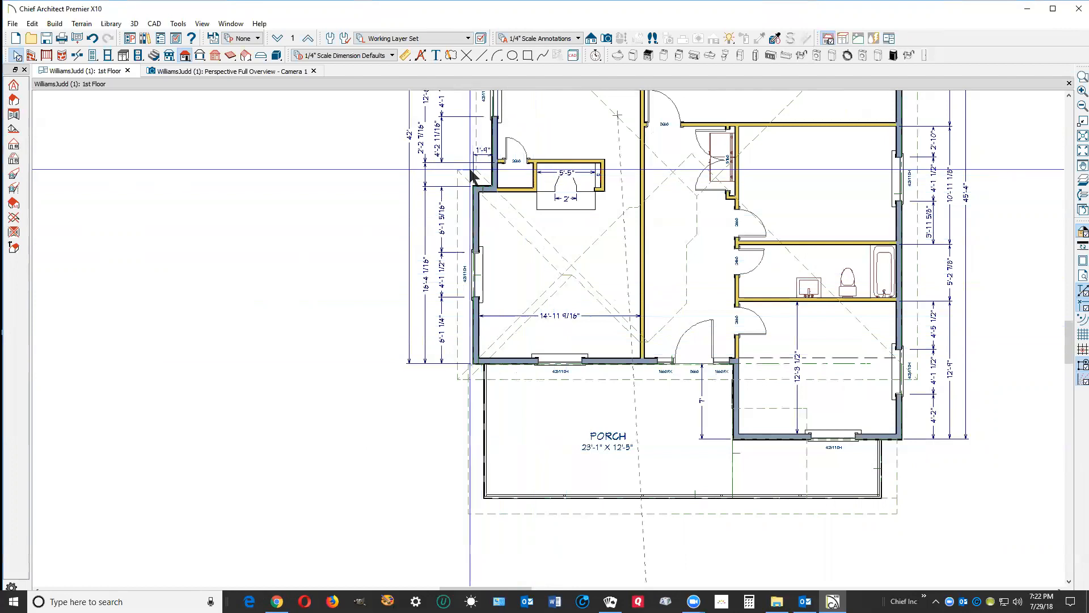
{"action": "left_click", "coordinate": [554, 296]}
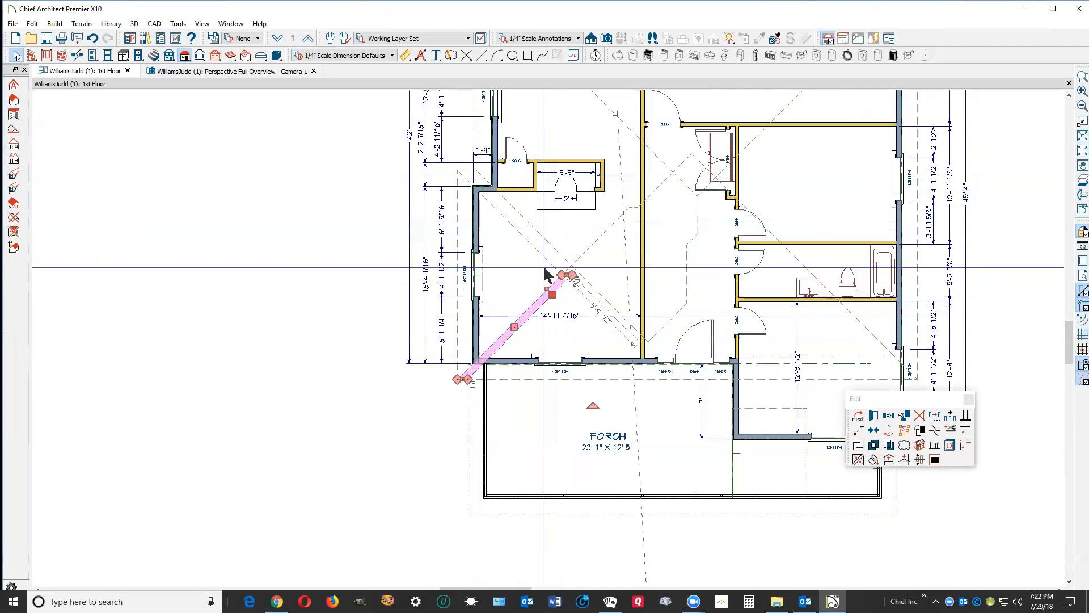
{"action": "key", "text": "Delete"}
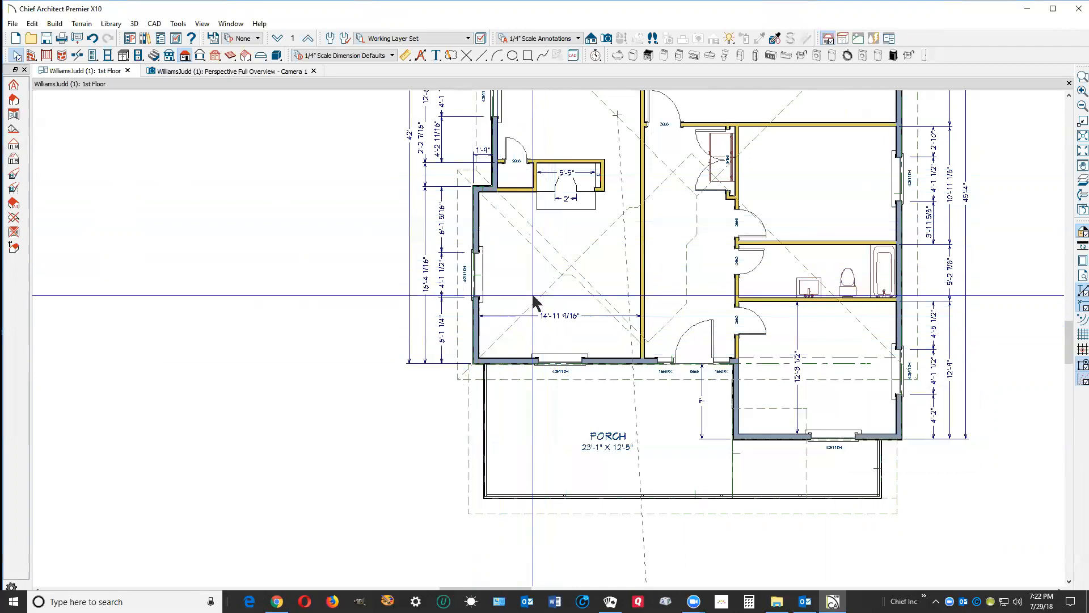
{"action": "right_click", "coordinate": [543, 299]}
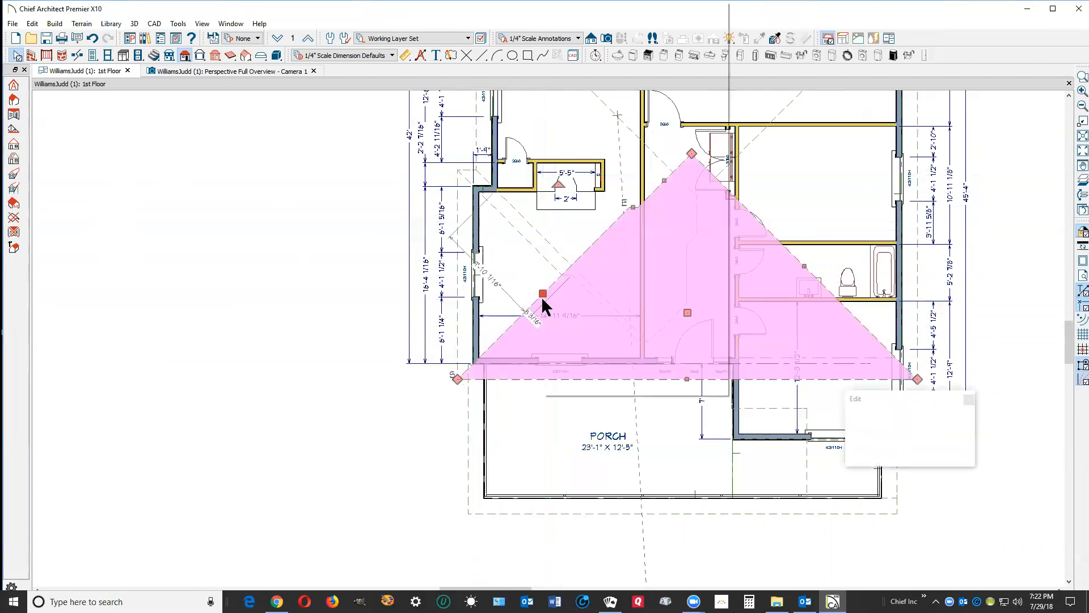
{"action": "left_click", "coordinate": [565, 326]}
{"action": "left_click", "coordinate": [523, 321]}
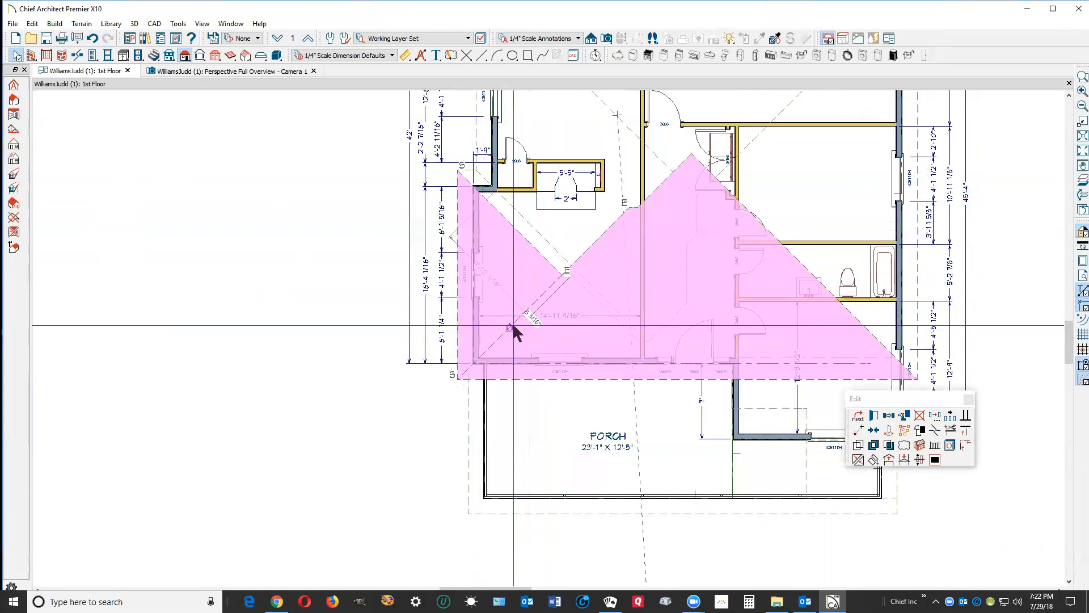
{"action": "left_click_drag", "start_coordinate": [513, 325], "coordinate": [512, 325]}
{"action": "key", "text": "Escape"}
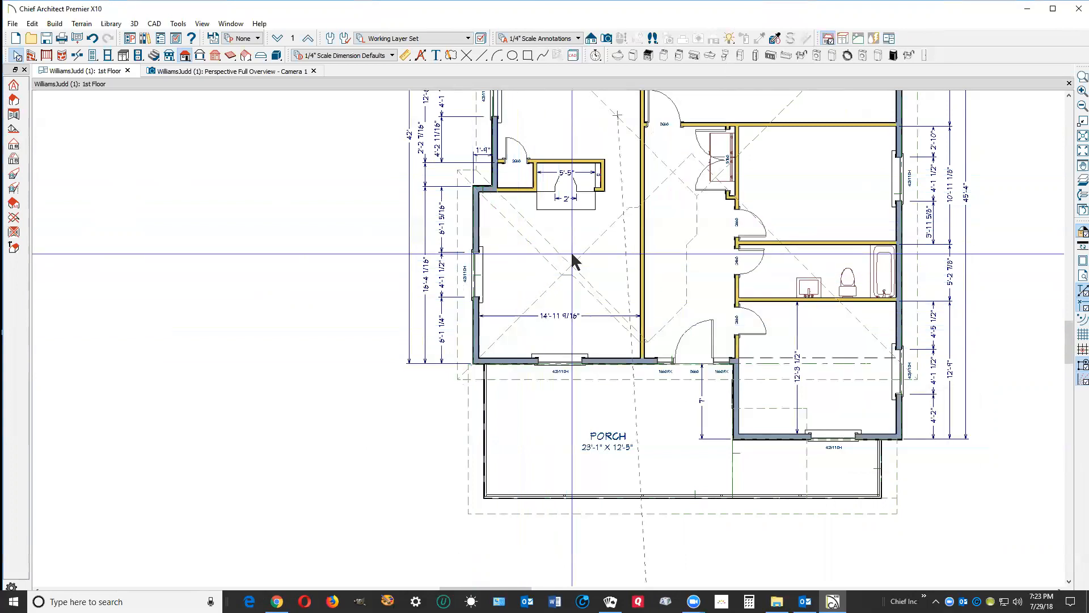
Extend the front hip plane's fireplace-side hip edge up to the peak, then lower the peak edge to leave a plane about 16' deep.
{"action": "left_click", "coordinate": [637, 224]}
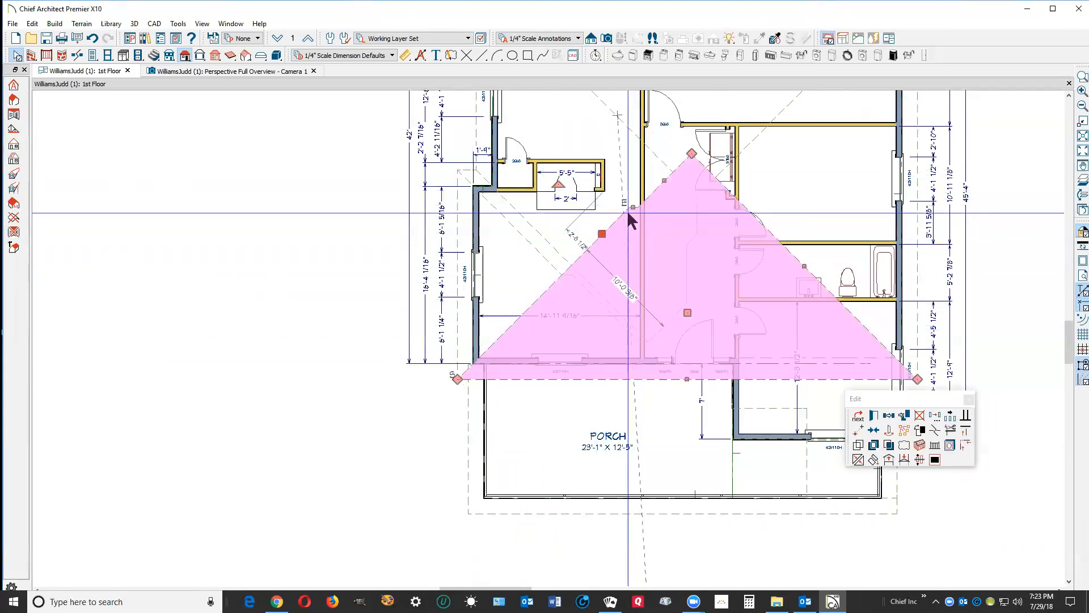
{"action": "scroll", "coordinate": [659, 188], "scroll_direction": "up", "scroll_amount": 3}
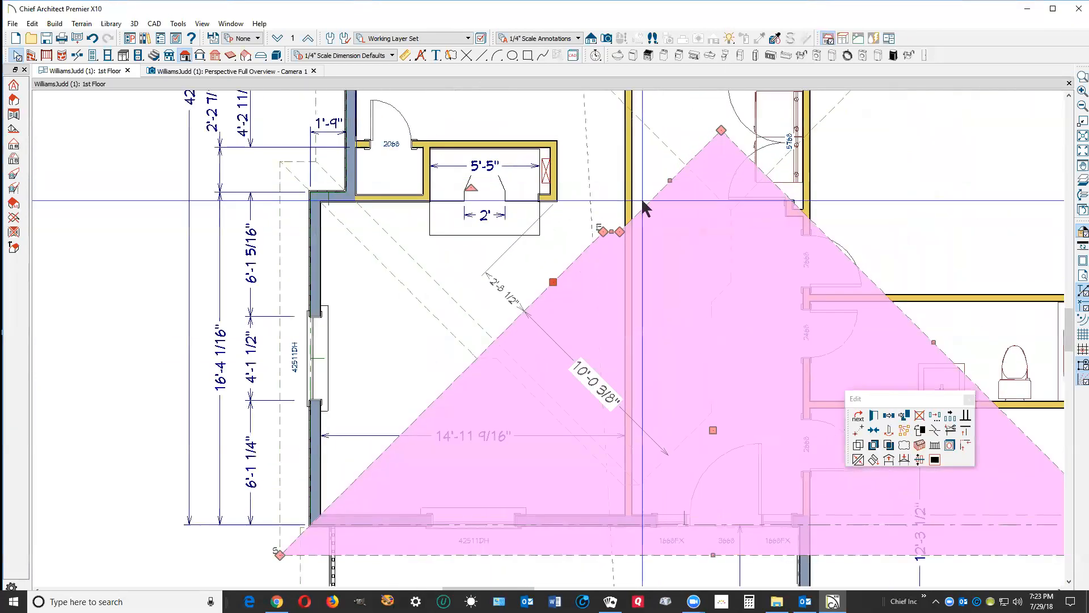
{"action": "left_click_drag", "start_coordinate": [610, 232], "coordinate": [717, 132]}
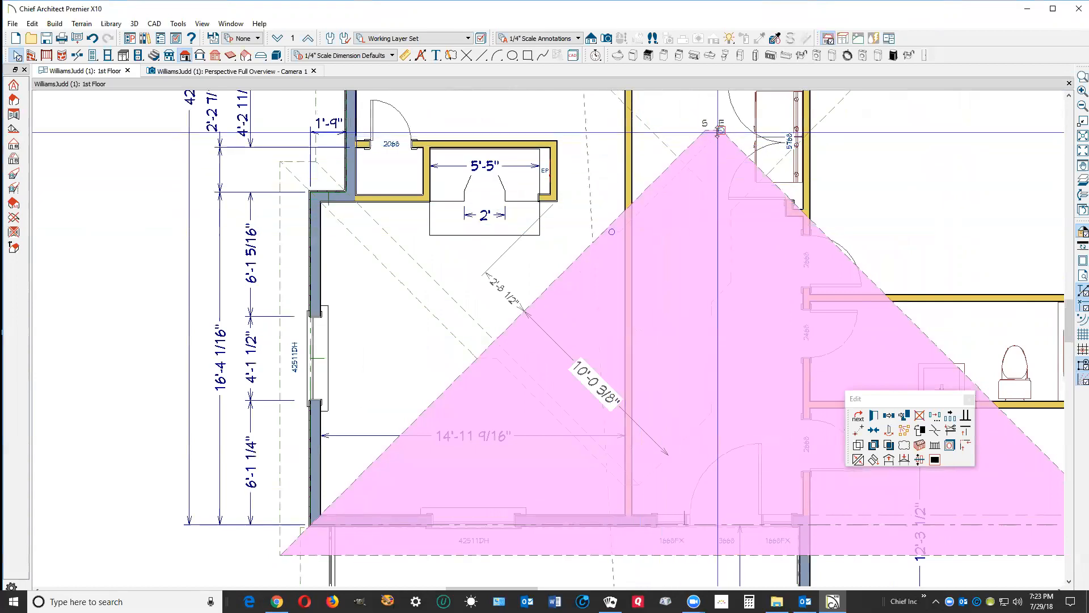
{"action": "left_click_drag", "start_coordinate": [720, 131], "coordinate": [717, 229]}
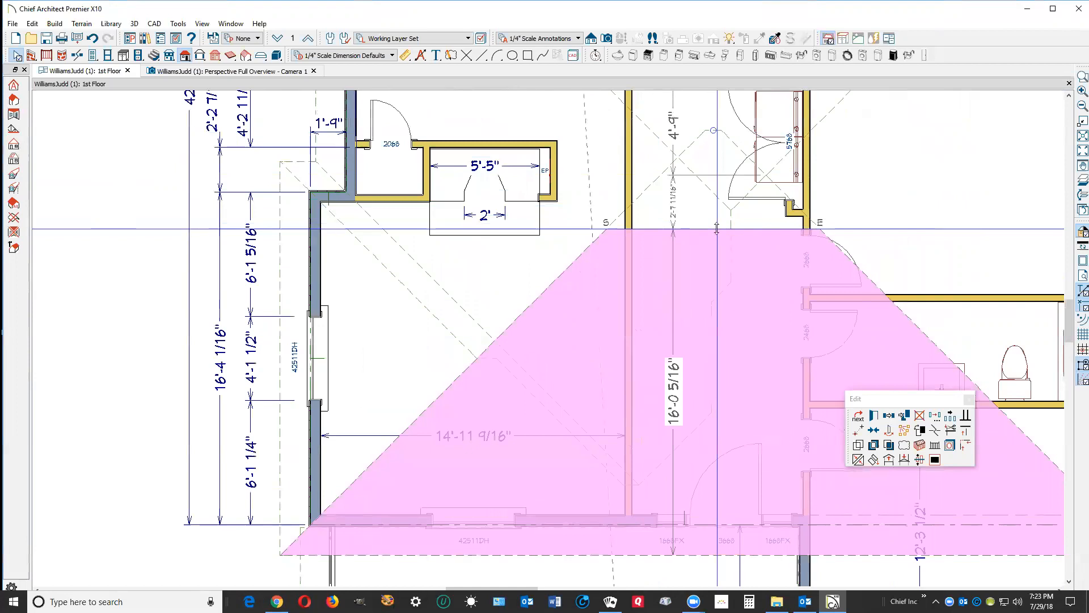
Move the front corner of the long side roof plane from near the entry door back to the roof peak over the fireplace room.
{"action": "scroll", "coordinate": [836, 166], "scroll_direction": "down", "scroll_amount": 2}
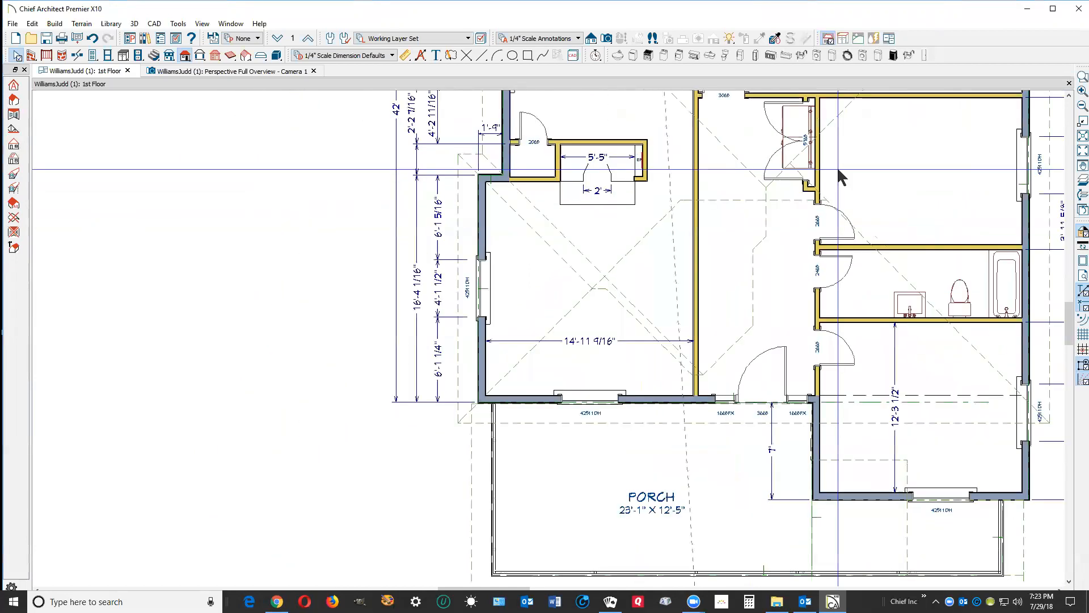
{"action": "left_click", "coordinate": [759, 311]}
{"action": "scroll", "coordinate": [758, 309], "scroll_direction": "down", "scroll_amount": 2}
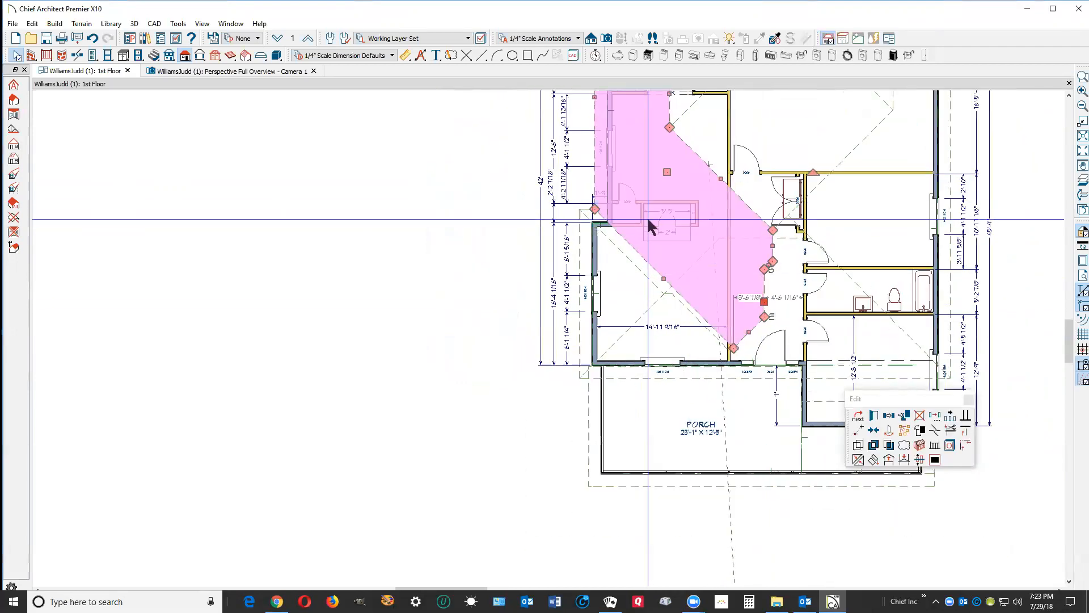
{"action": "key", "text": "Escape"}
{"action": "scroll", "coordinate": [753, 270], "scroll_direction": "down", "scroll_amount": 1}
{"action": "scroll", "coordinate": [754, 270], "scroll_direction": "down", "scroll_amount": 1}
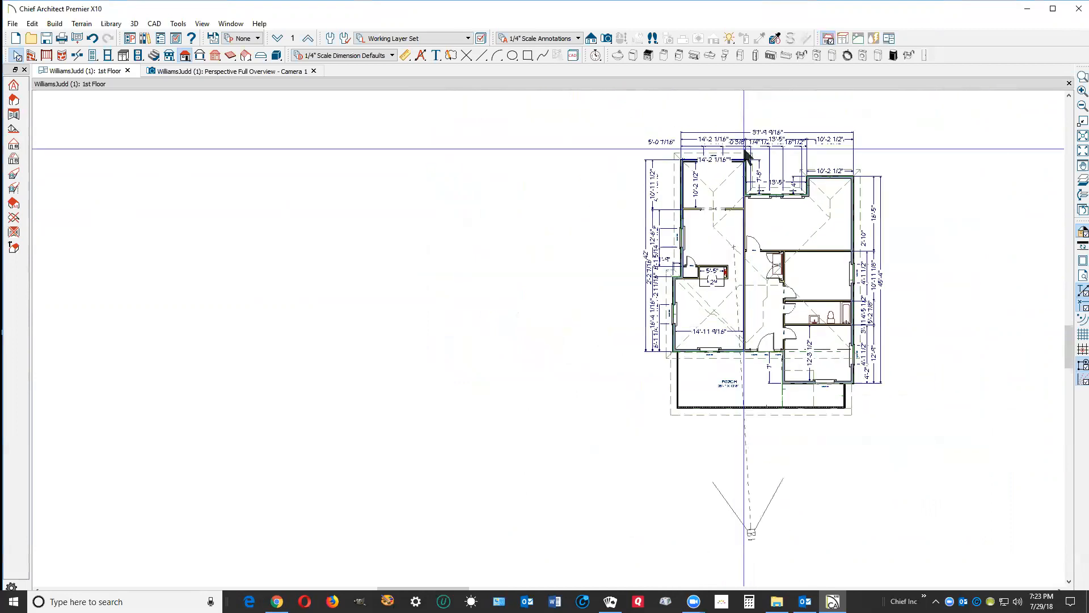
{"action": "scroll", "coordinate": [742, 145], "scroll_direction": "up", "scroll_amount": 1}
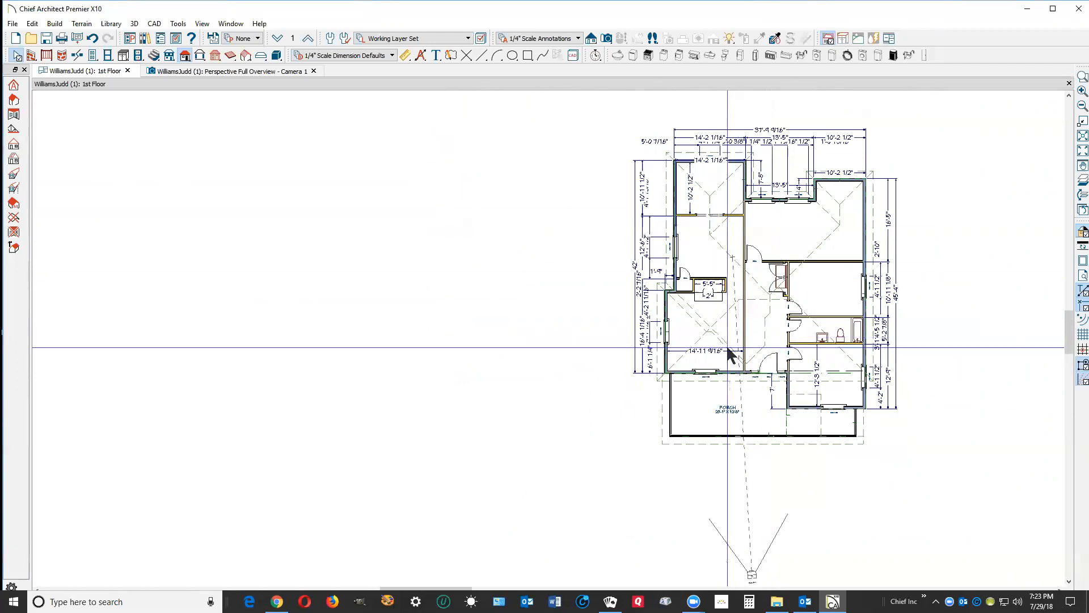
{"action": "scroll", "coordinate": [727, 349], "scroll_direction": "up", "scroll_amount": 2}
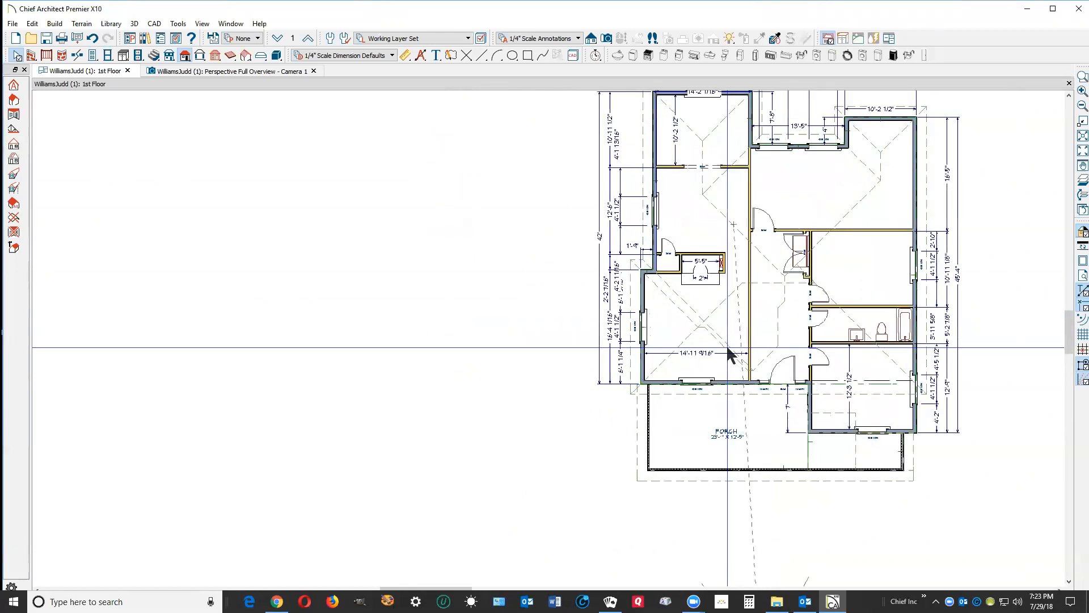
{"action": "left_click", "coordinate": [789, 362]}
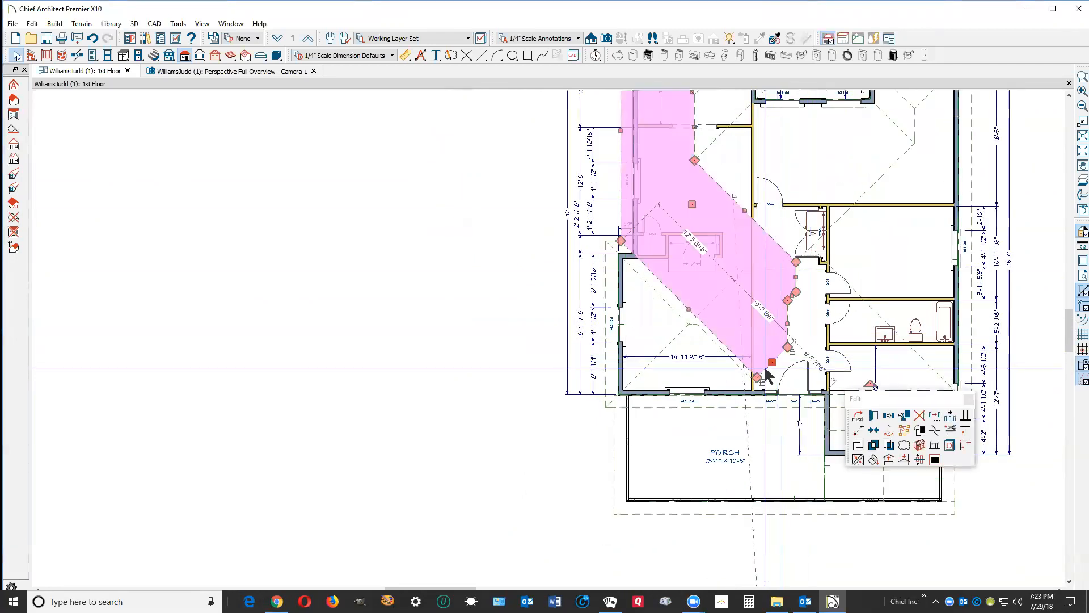
{"action": "left_click_drag", "start_coordinate": [758, 376], "coordinate": [695, 323]}
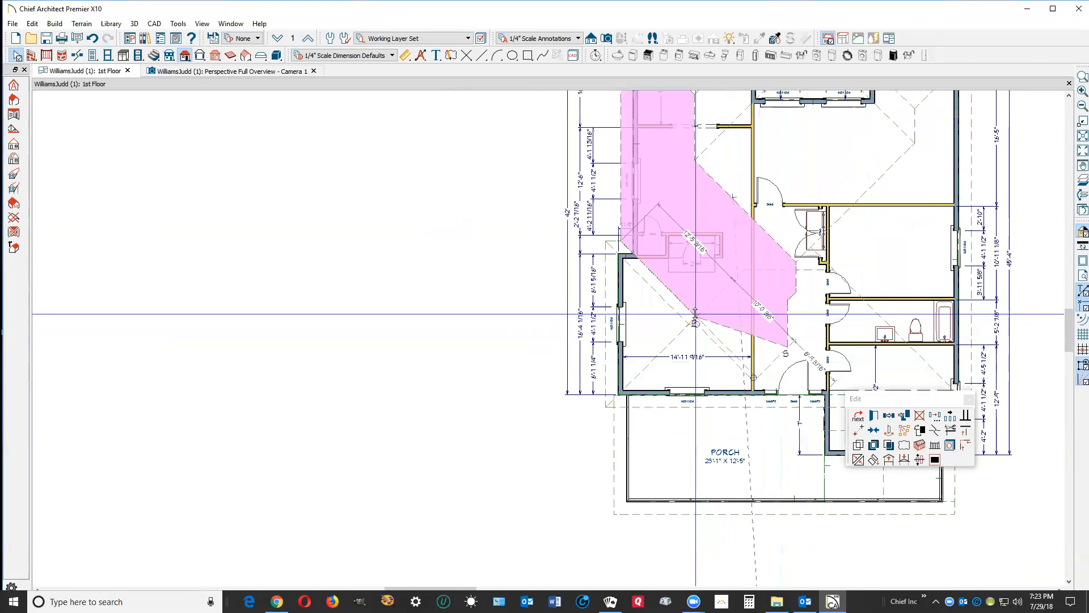
{"action": "left_click_drag", "start_coordinate": [696, 324], "coordinate": [695, 322]}
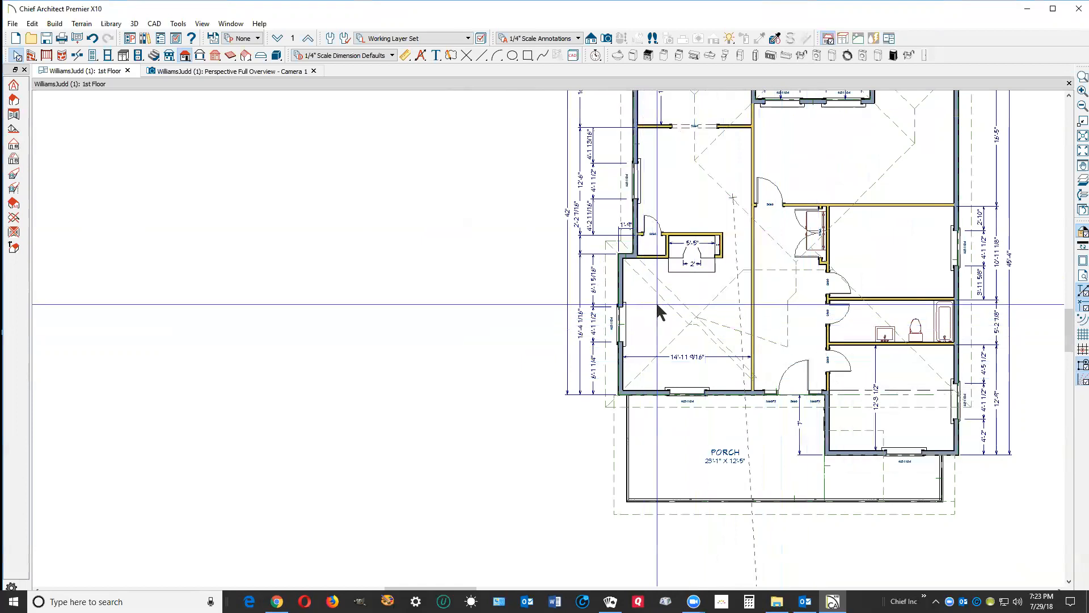
Shorten the narrow diagonal roof plane over the fireplace room by pulling its short front edge back to the room's roof peak.
{"action": "left_click", "coordinate": [674, 307]}
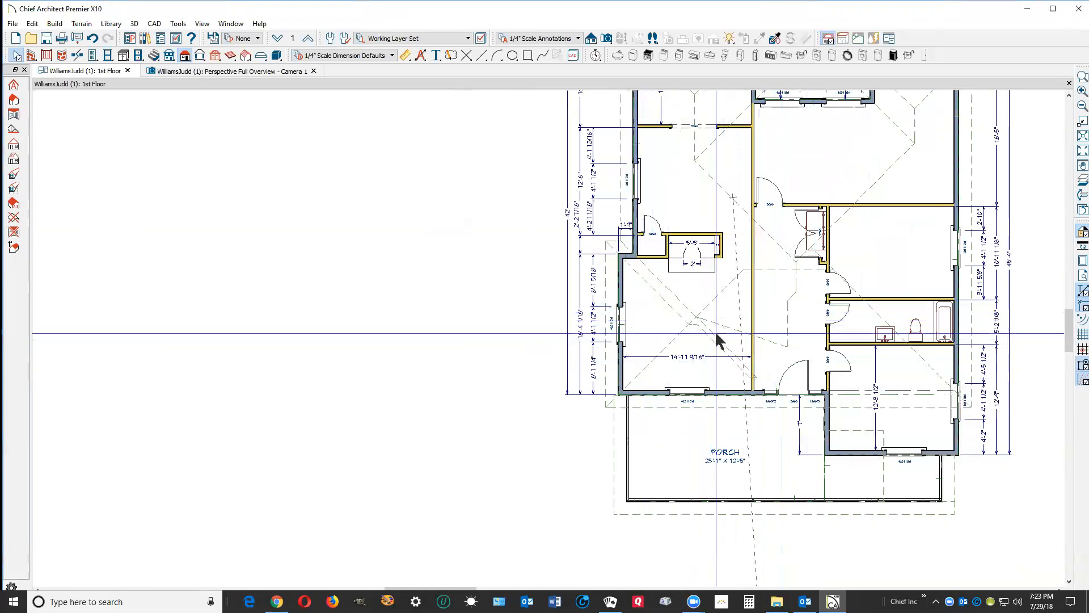
{"action": "left_click", "coordinate": [676, 313]}
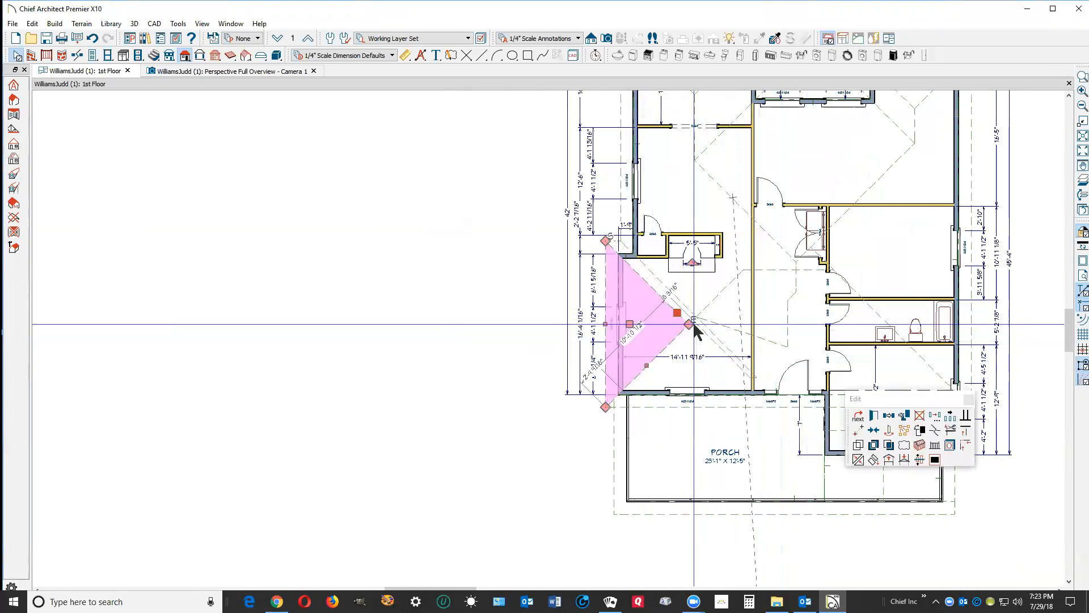
{"action": "left_click", "coordinate": [679, 308]}
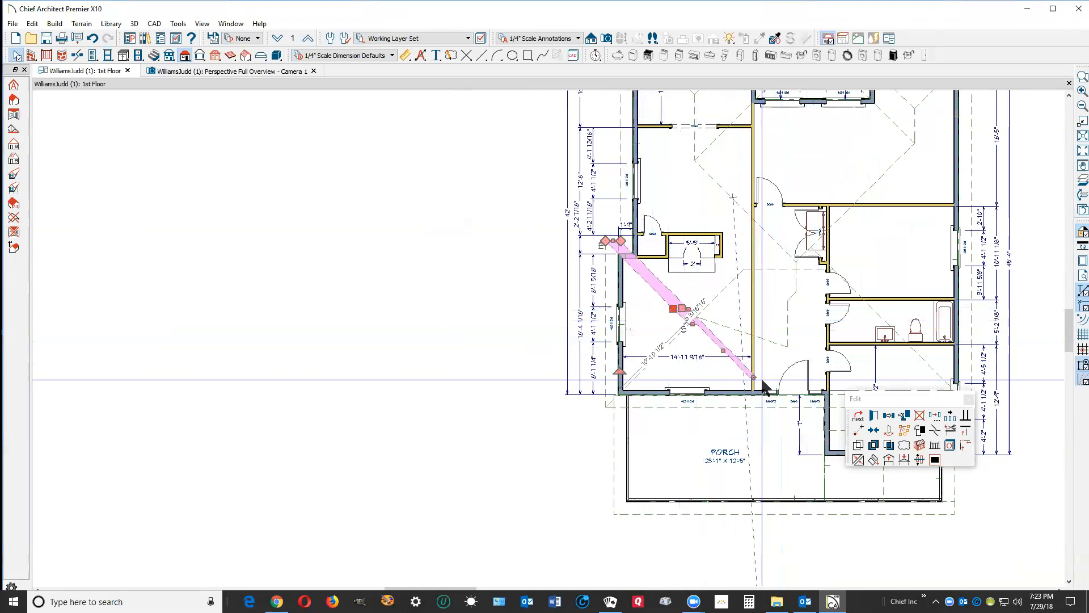
{"action": "scroll", "coordinate": [754, 379], "scroll_direction": "up", "scroll_amount": 4}
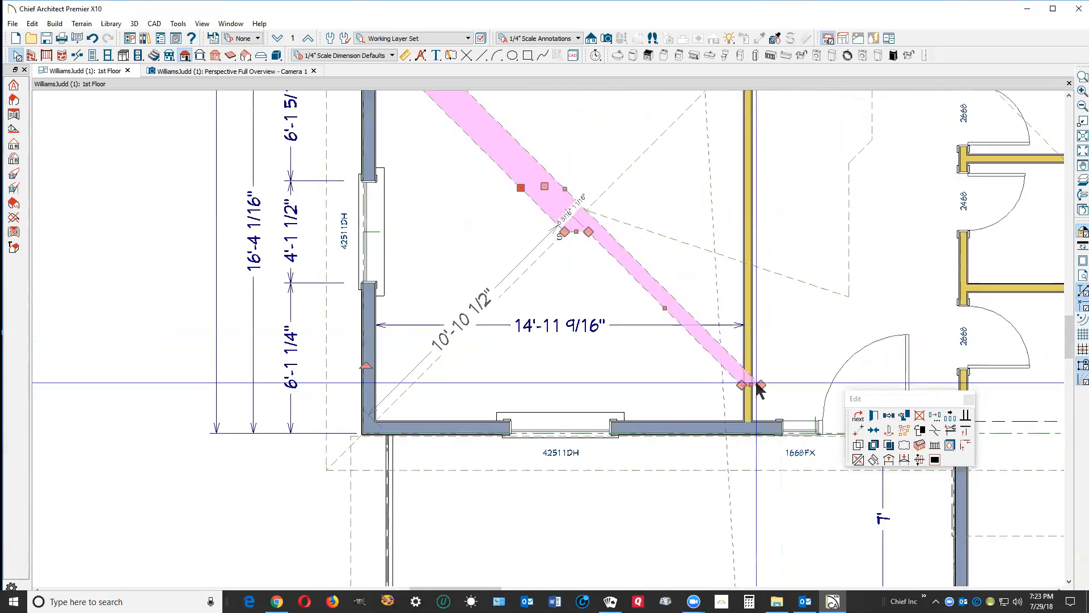
{"action": "left_click_drag", "start_coordinate": [751, 385], "coordinate": [608, 233]}
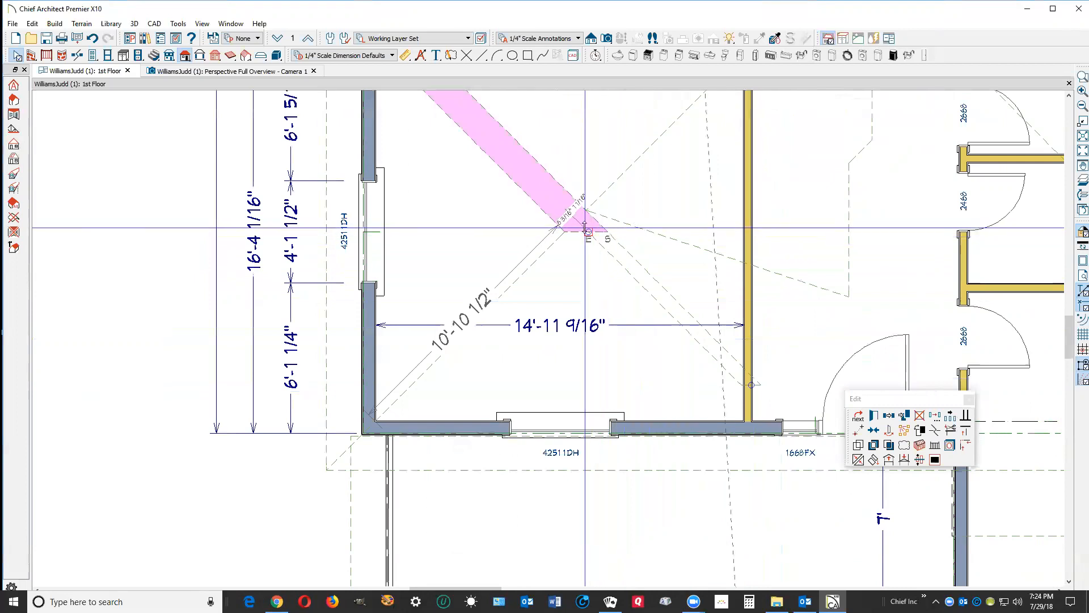
{"action": "left_click", "coordinate": [591, 258]}
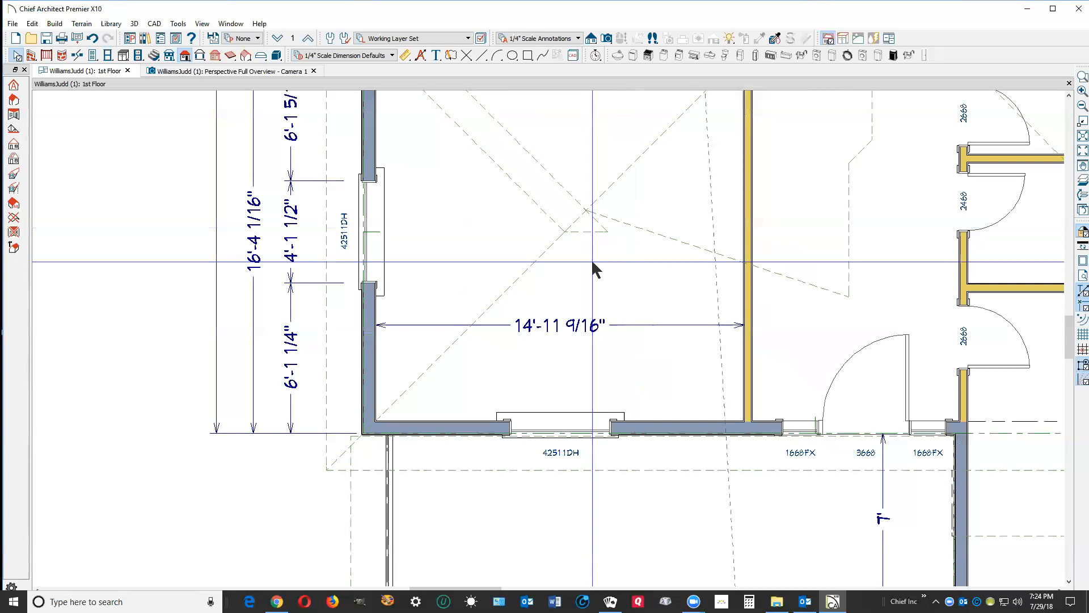
Examine how the long side roof plane and the front hip plane meet at the roof peak over the fireplace room.
{"action": "left_click", "coordinate": [643, 231]}
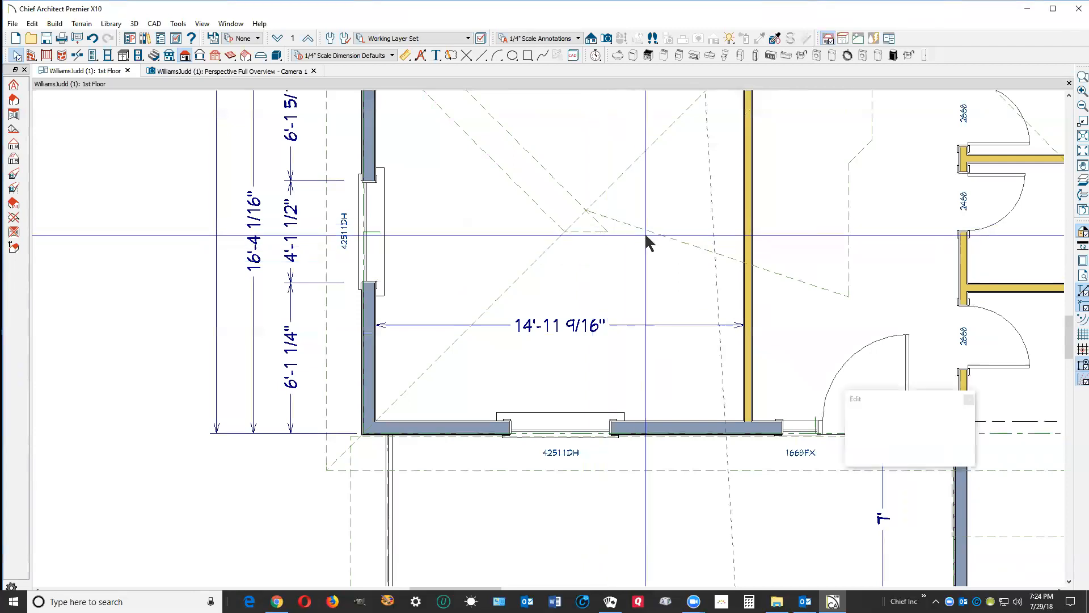
{"action": "scroll", "coordinate": [663, 256], "scroll_direction": "down", "scroll_amount": 2}
{"action": "scroll", "coordinate": [663, 254], "scroll_direction": "down", "scroll_amount": 2}
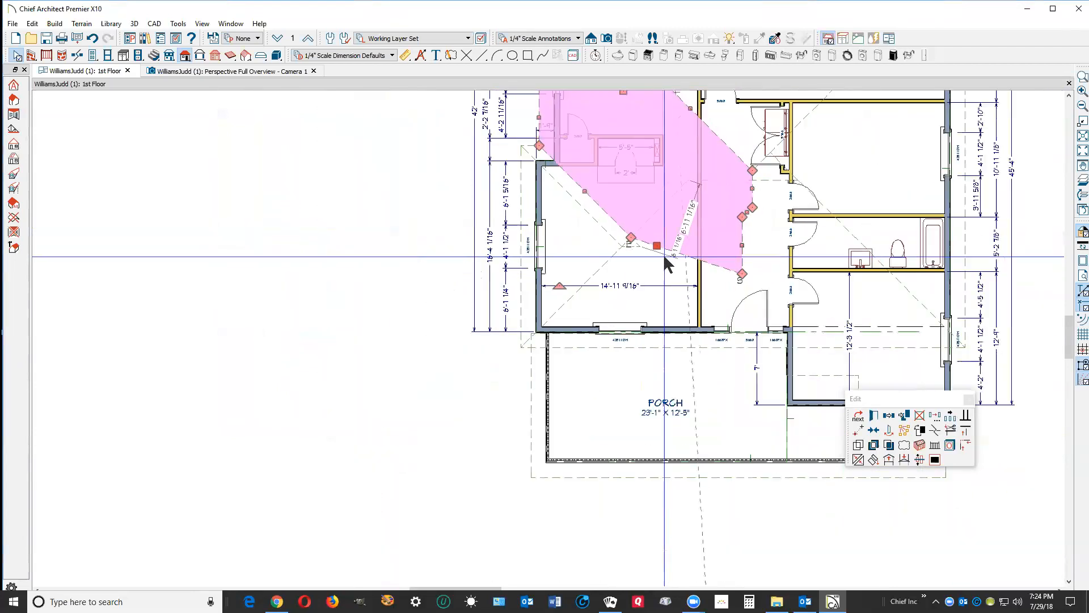
{"action": "scroll", "coordinate": [636, 233], "scroll_direction": "up", "scroll_amount": 4}
{"action": "scroll", "coordinate": [619, 245], "scroll_direction": "up", "scroll_amount": 1}
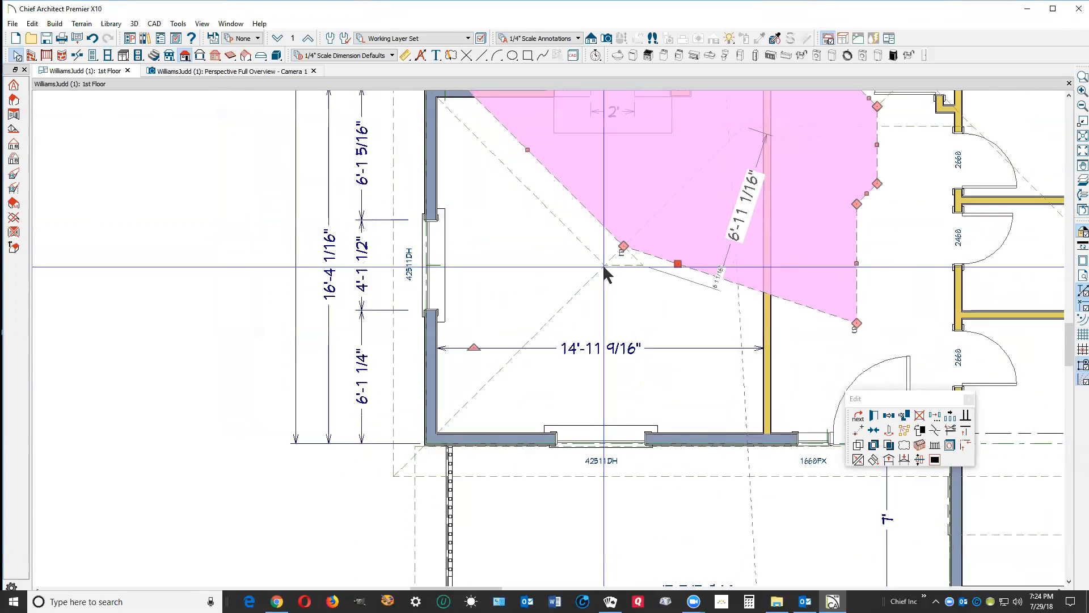
{"action": "left_click", "coordinate": [595, 275]}
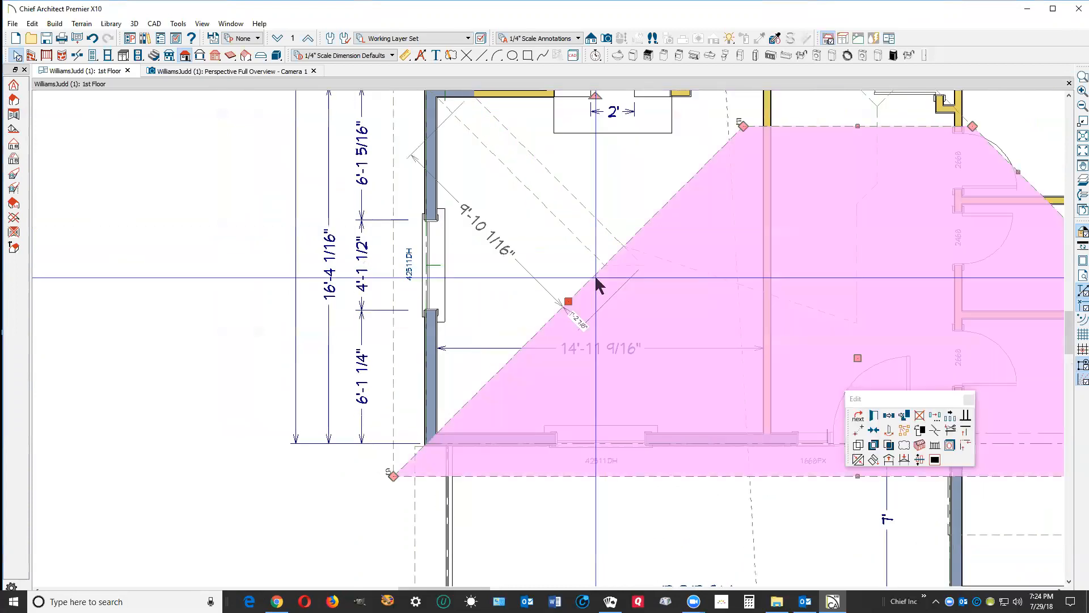
{"action": "left_click", "coordinate": [576, 241]}
{"action": "key", "text": "Escape"}
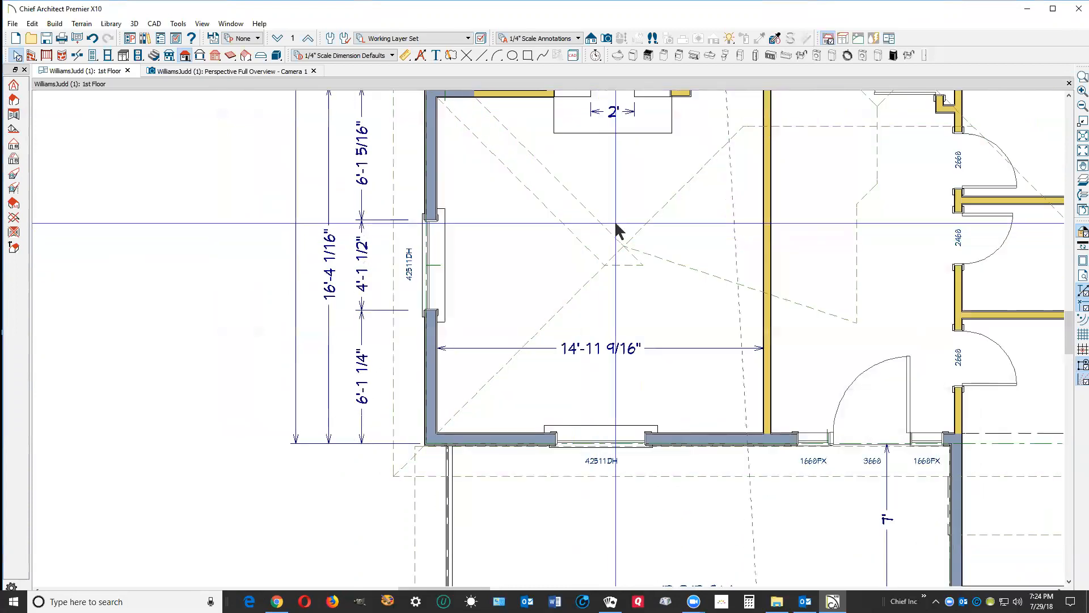
Break the front hip plane's fireplace-side hip edge at the narrow diagonal plane's two front corners near the roof peak.
{"action": "left_click", "coordinate": [636, 230]}
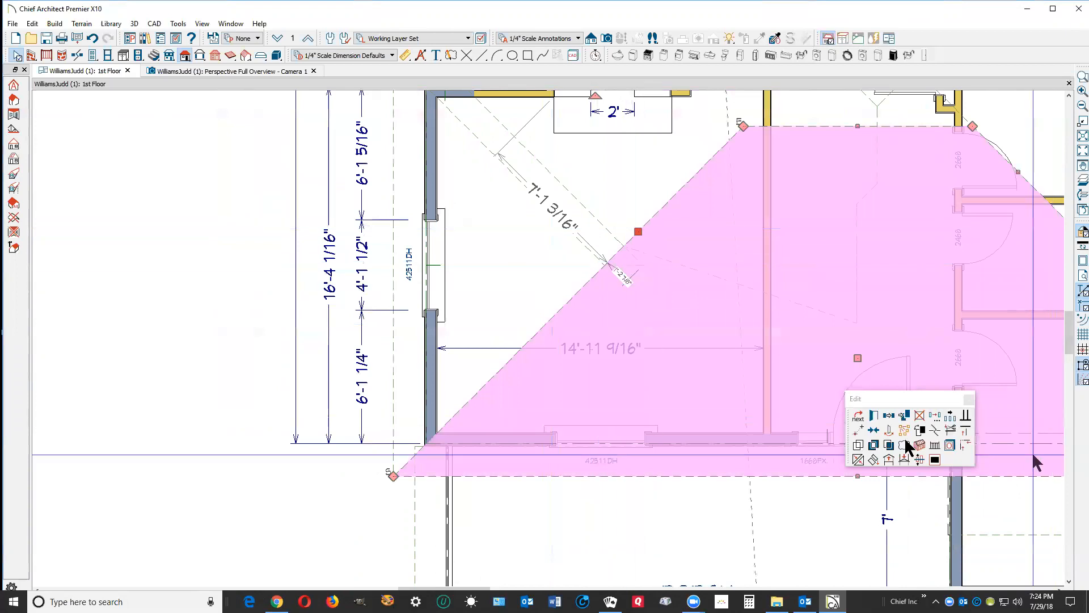
{"action": "left_click", "coordinate": [936, 427]}
{"action": "left_click", "coordinate": [936, 430]}
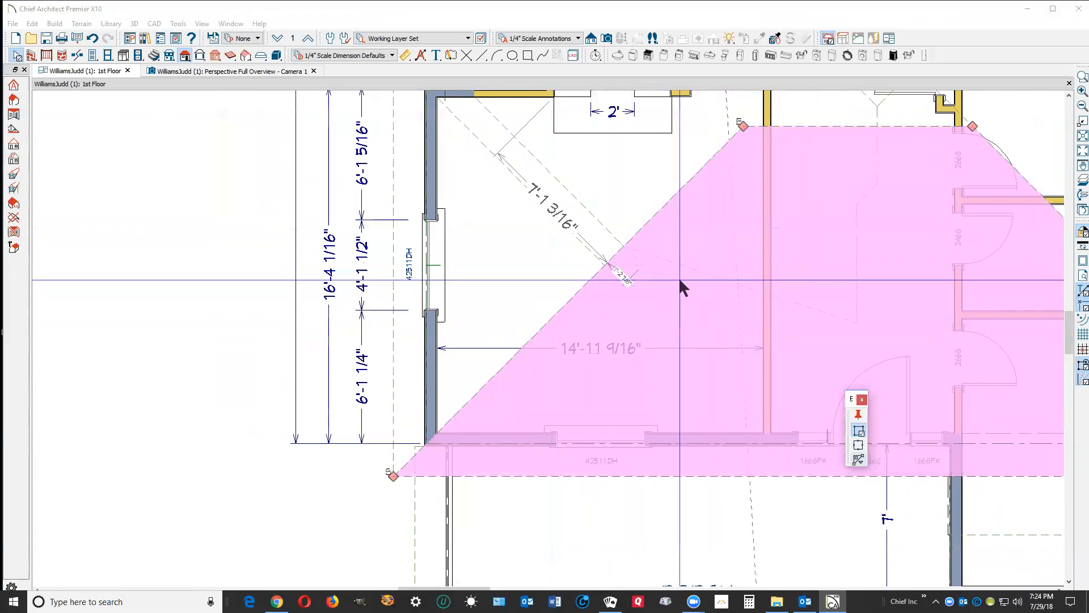
{"action": "left_click", "coordinate": [603, 264]}
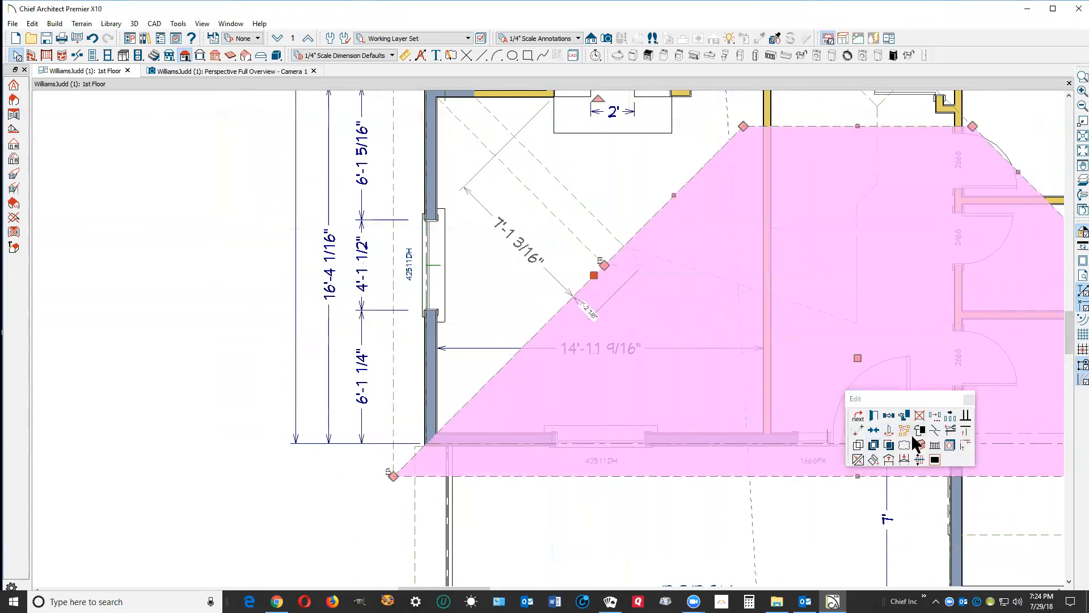
{"action": "left_click", "coordinate": [935, 431]}
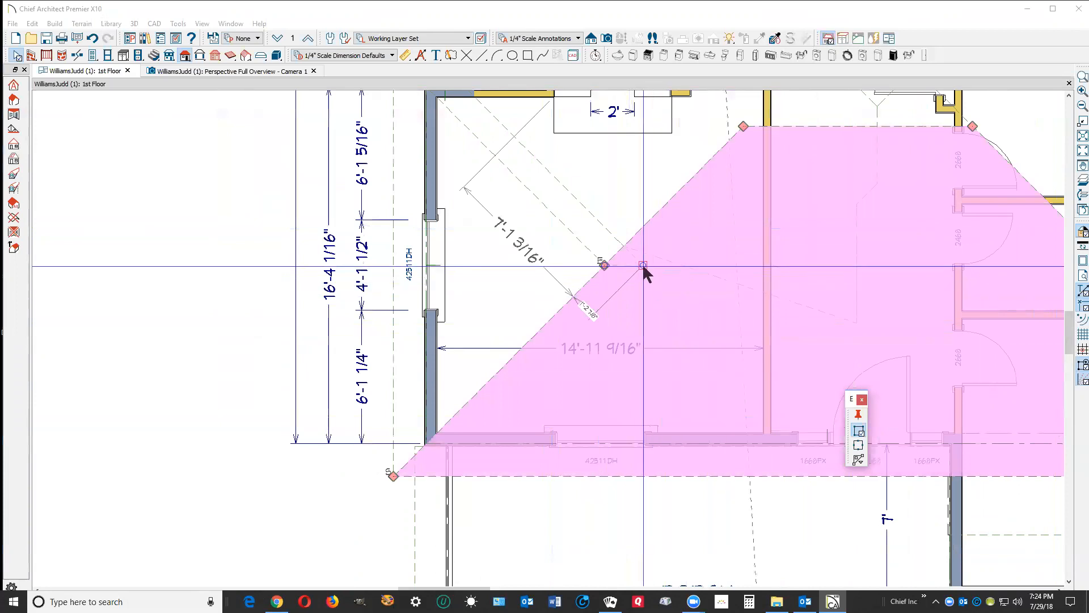
{"action": "left_click", "coordinate": [625, 247]}
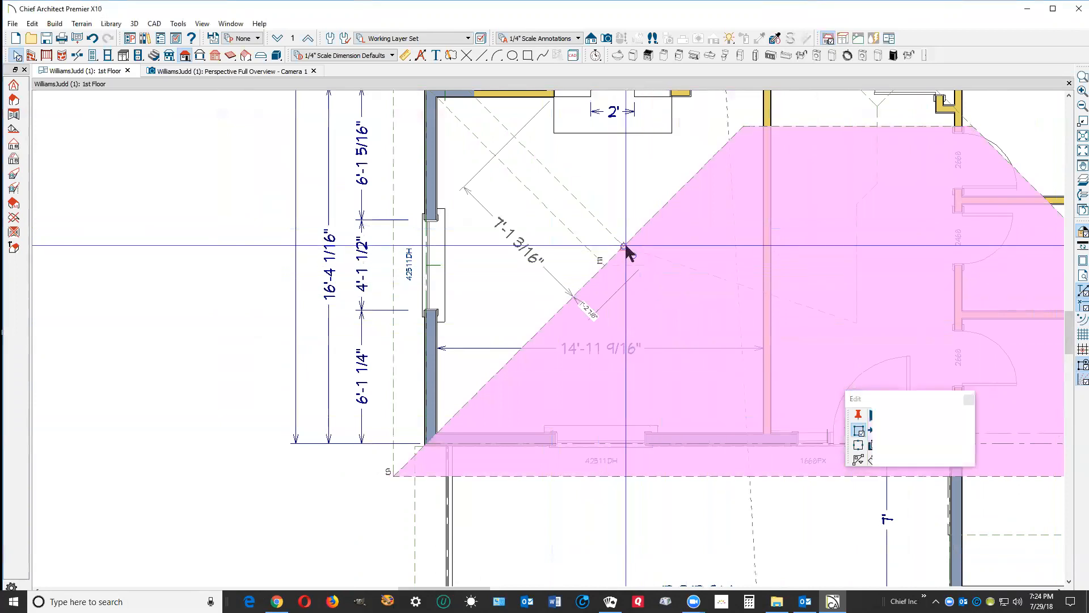
Move the front hip plane's upper break point to the far end of the narrow diagonal plane's short front edge, forming a short ridge edge.
{"action": "left_click_drag", "start_coordinate": [623, 245], "coordinate": [642, 267]}
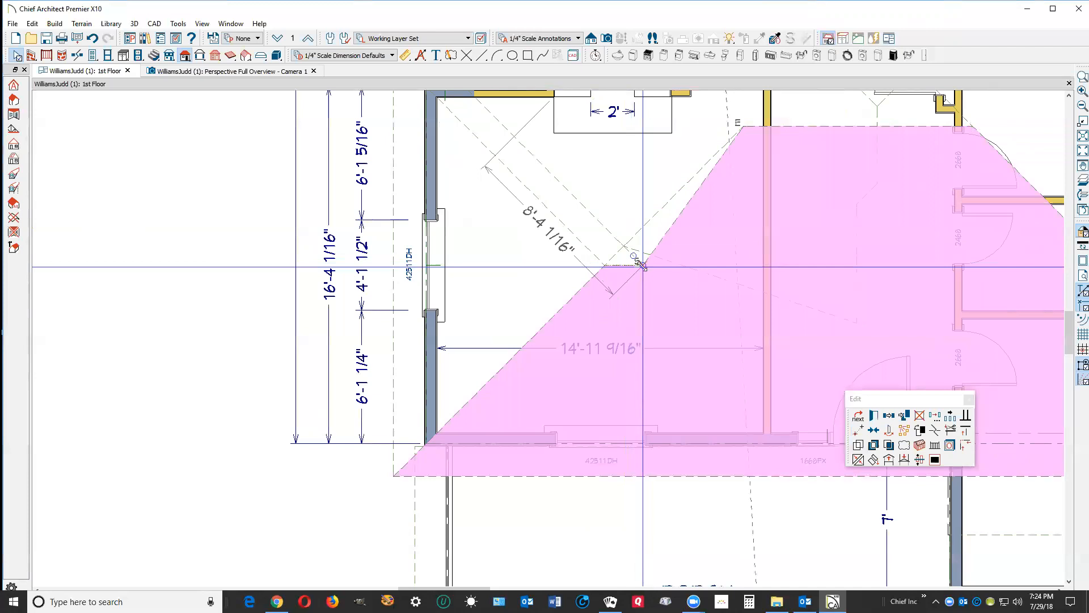
{"action": "left_click_drag", "start_coordinate": [642, 266], "coordinate": [643, 265]}
{"action": "key", "text": "Escape"}
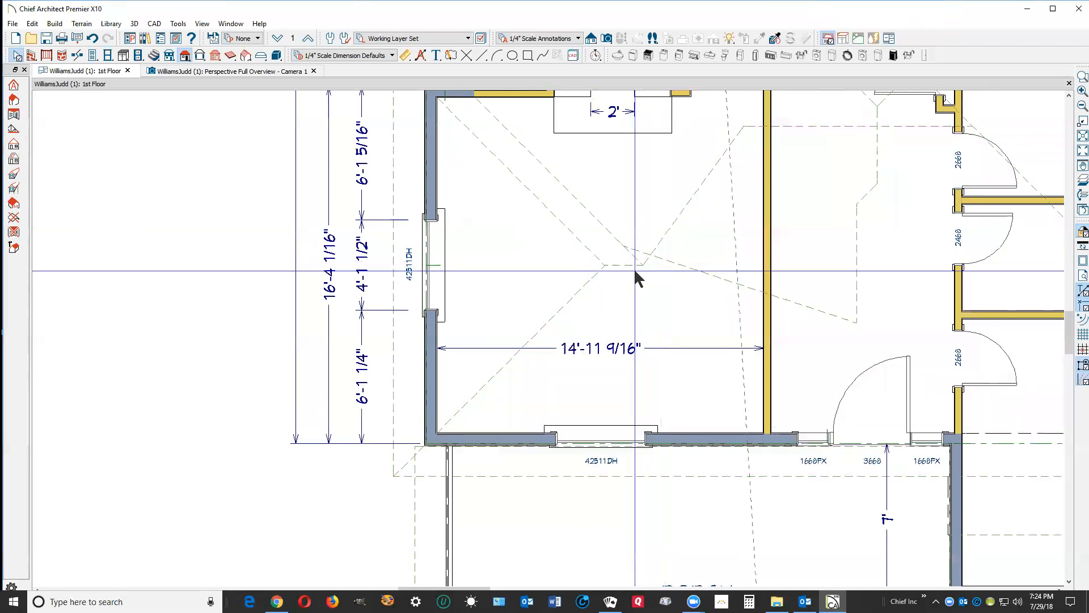
Join the front hip plane's short ridge edge to the narrow diagonal roof plane with Join Roof Planes.
{"action": "right_click", "coordinate": [625, 267]}
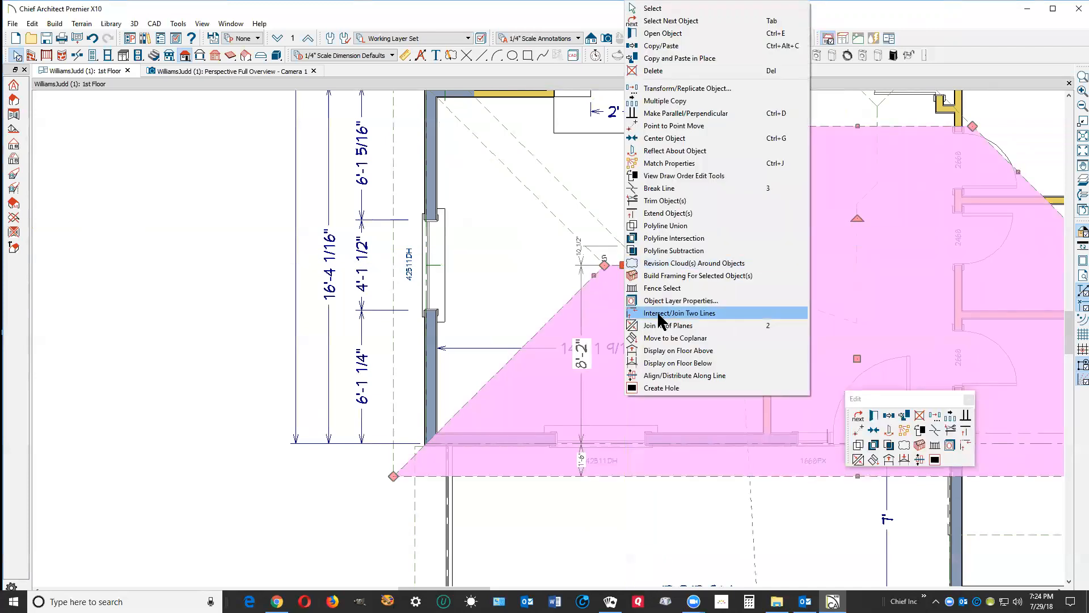
{"action": "left_click", "coordinate": [658, 338]}
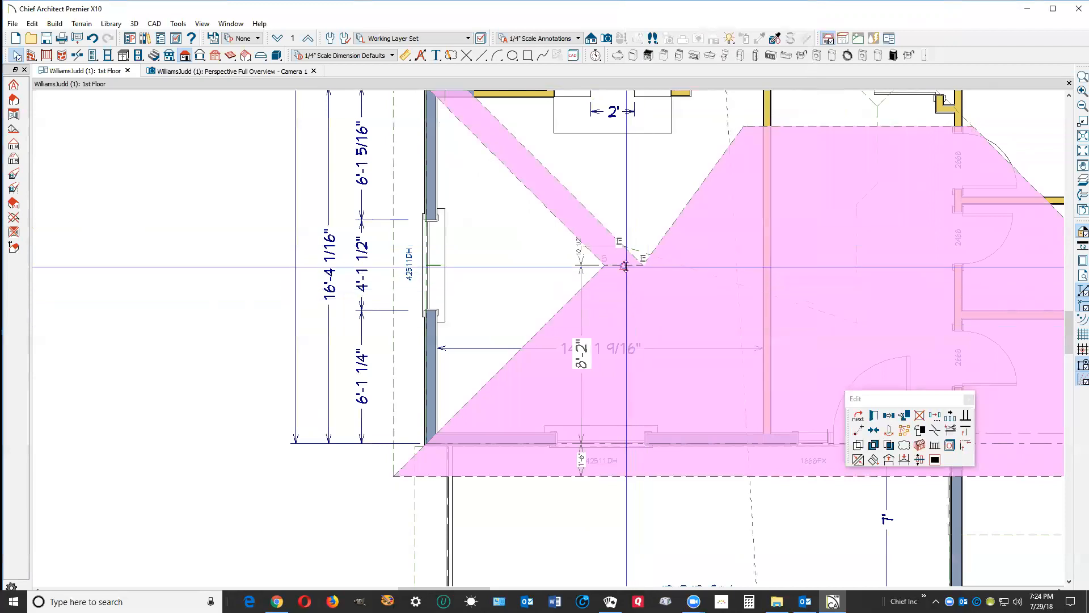
{"action": "left_click", "coordinate": [624, 267]}
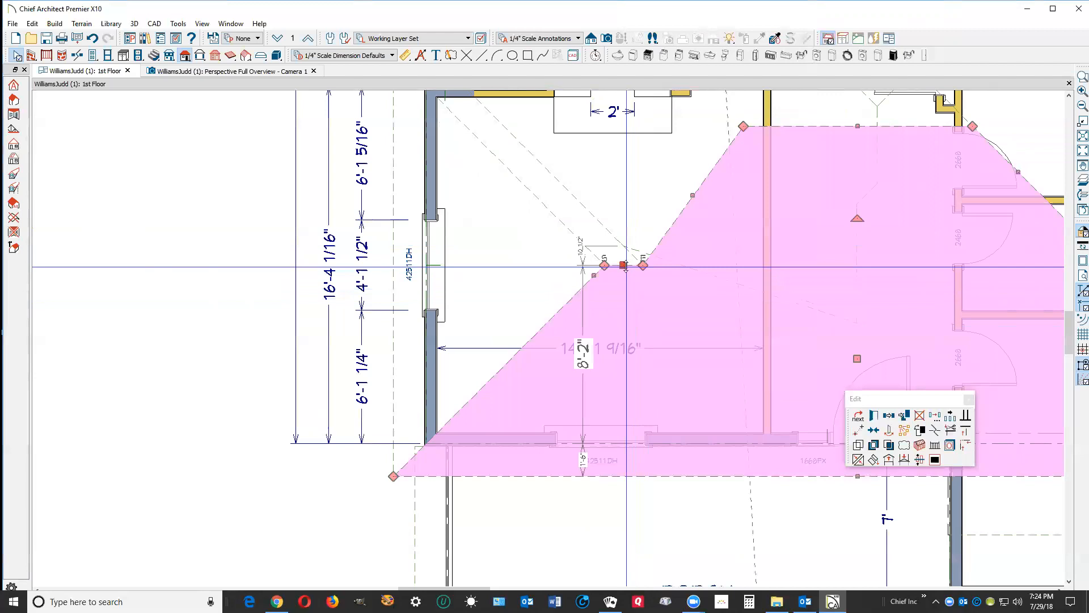
{"action": "key", "text": "Escape"}
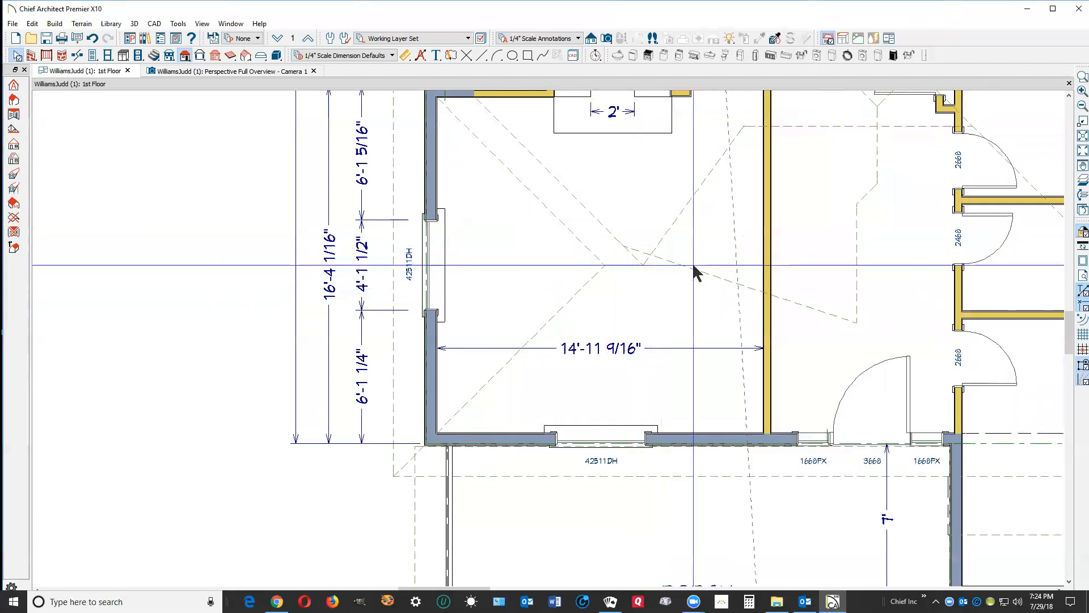
Move the long side roof plane's front corner to the inner end of the short ridge, declining any pitch or height change.
{"action": "left_click", "coordinate": [650, 263]}
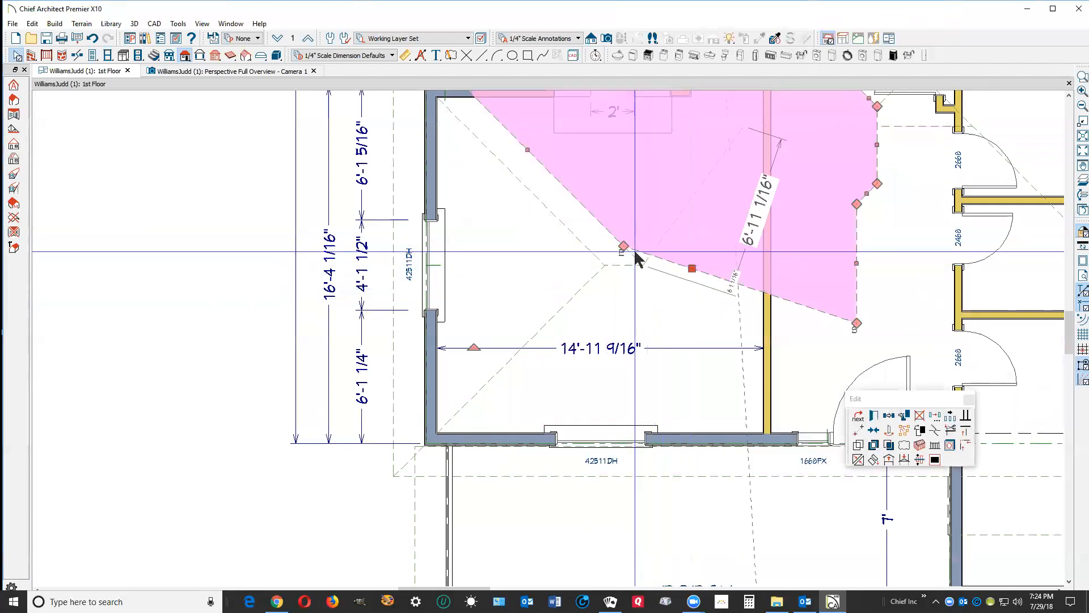
{"action": "left_click_drag", "start_coordinate": [624, 248], "coordinate": [640, 265]}
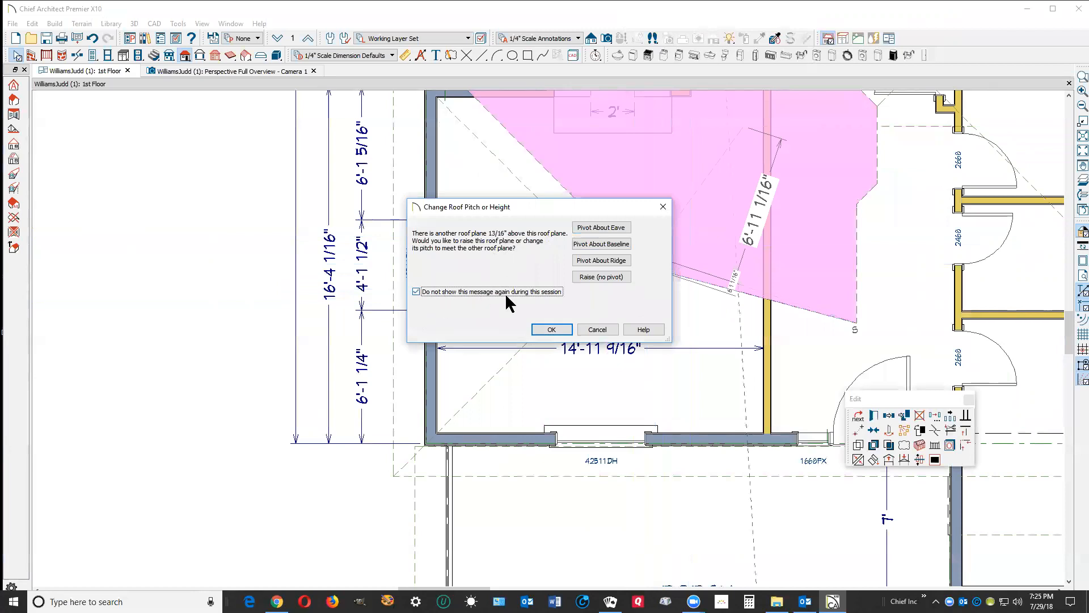
{"action": "left_click", "coordinate": [597, 330]}
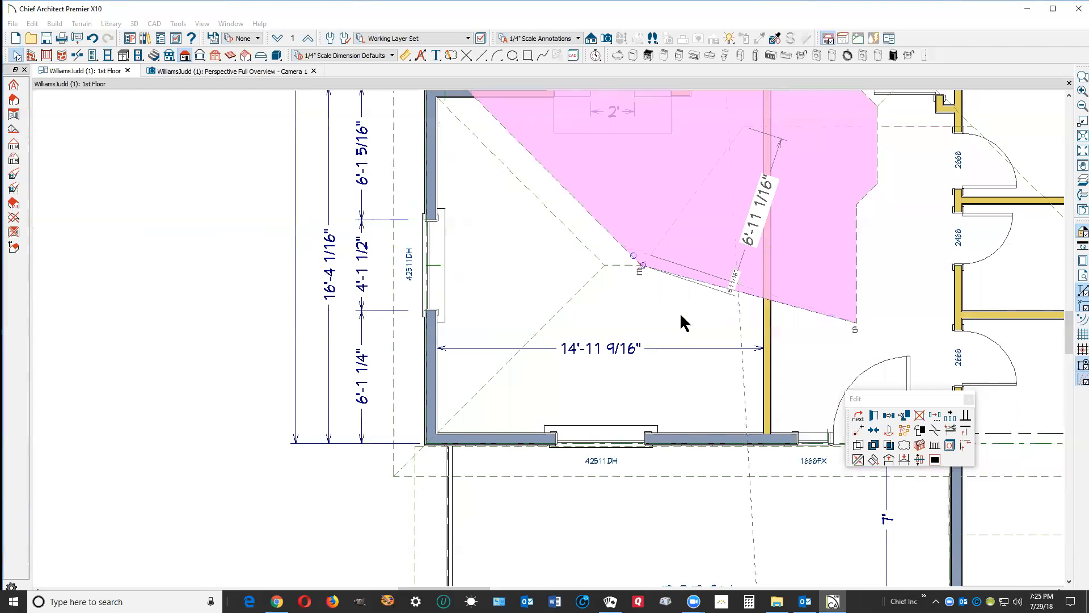
Collapse the long side roof plane's stepped corners beside the hallway into the single corner near the hall closet.
{"action": "left_click", "coordinate": [716, 169]}
{"action": "scroll", "coordinate": [731, 185], "scroll_direction": "down", "scroll_amount": 2}
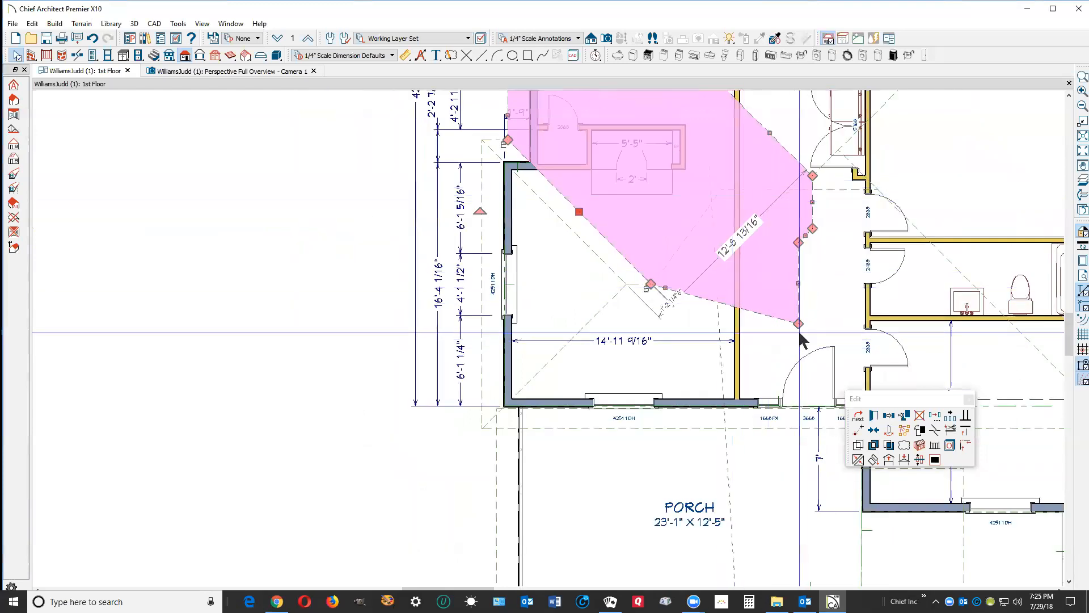
{"action": "left_click_drag", "start_coordinate": [798, 323], "coordinate": [799, 239]}
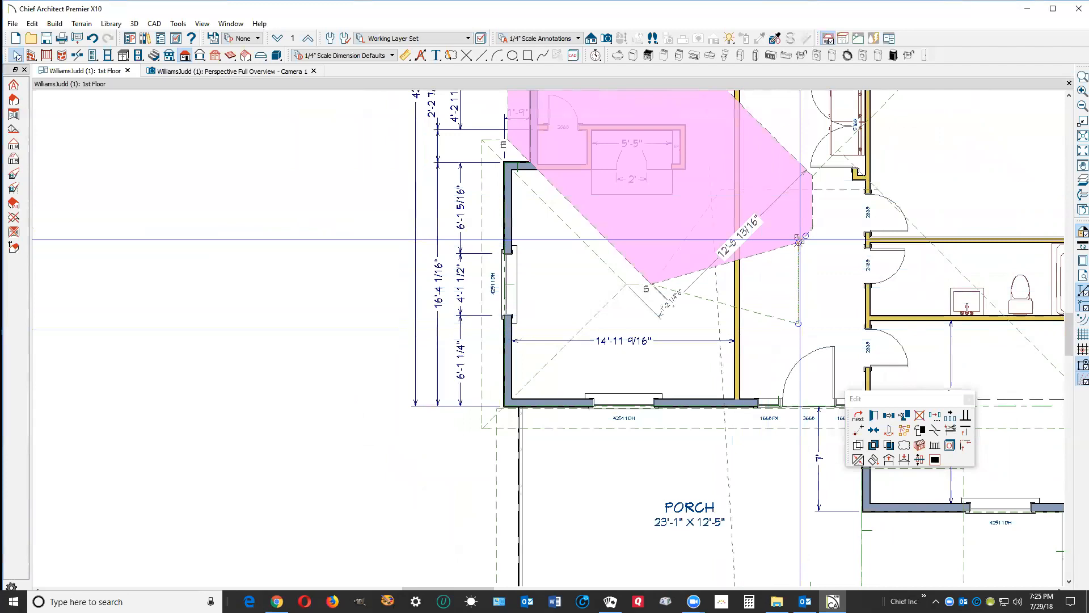
{"action": "mouse_move", "coordinate": [799, 239]}
{"action": "left_mouse_down"}
{"action": "mouse_move", "coordinate": [818, 216]}
{"action": "mouse_move", "coordinate": [813, 228]}
{"action": "left_mouse_up"}
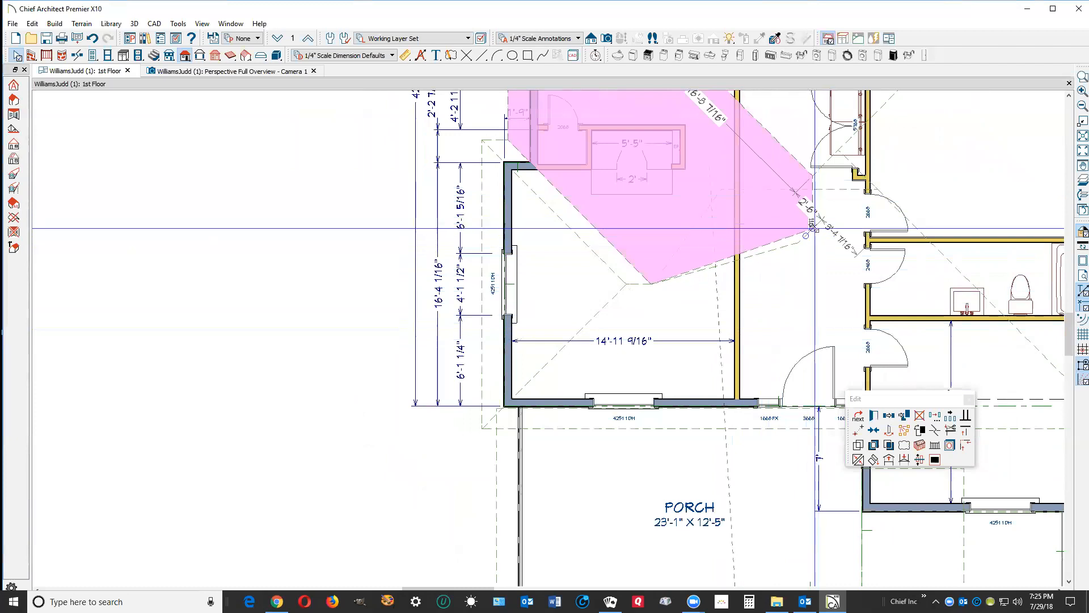
{"action": "left_click_drag", "start_coordinate": [813, 228], "coordinate": [812, 177]}
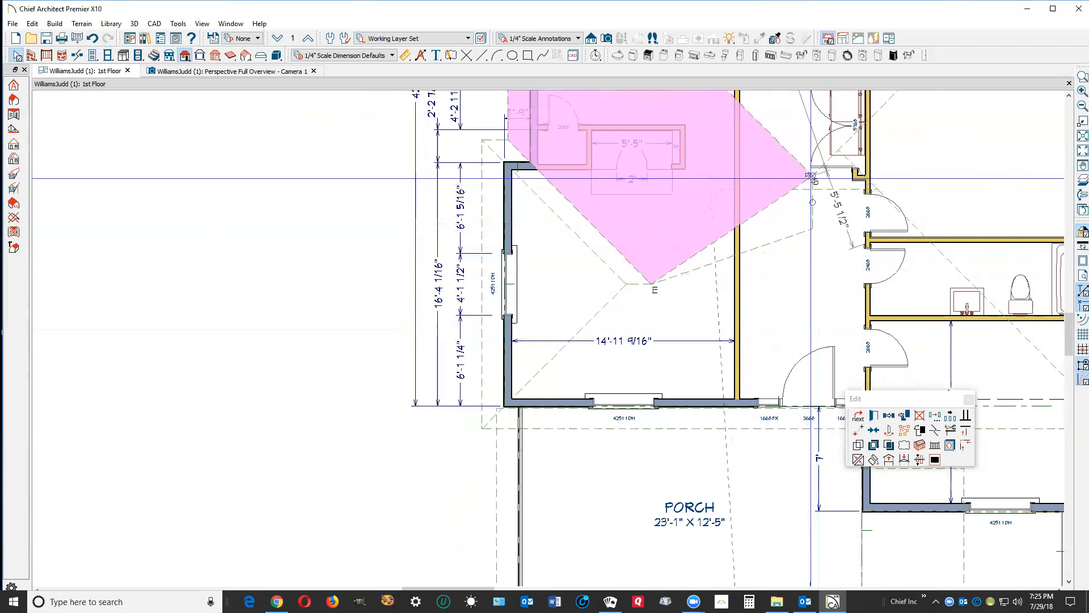
{"action": "left_click_drag", "start_coordinate": [812, 177], "coordinate": [729, 243]}
Join the long side roof plane's front edge to the front hip plane with Join Roof Planes.
{"action": "left_click", "coordinate": [748, 226]}
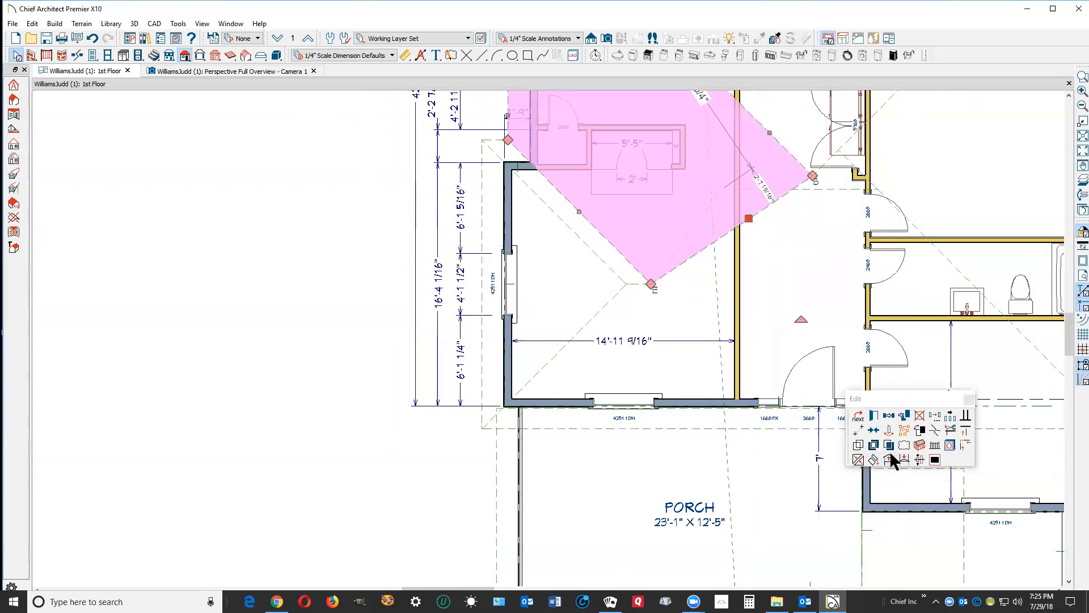
{"action": "left_click", "coordinate": [858, 460]}
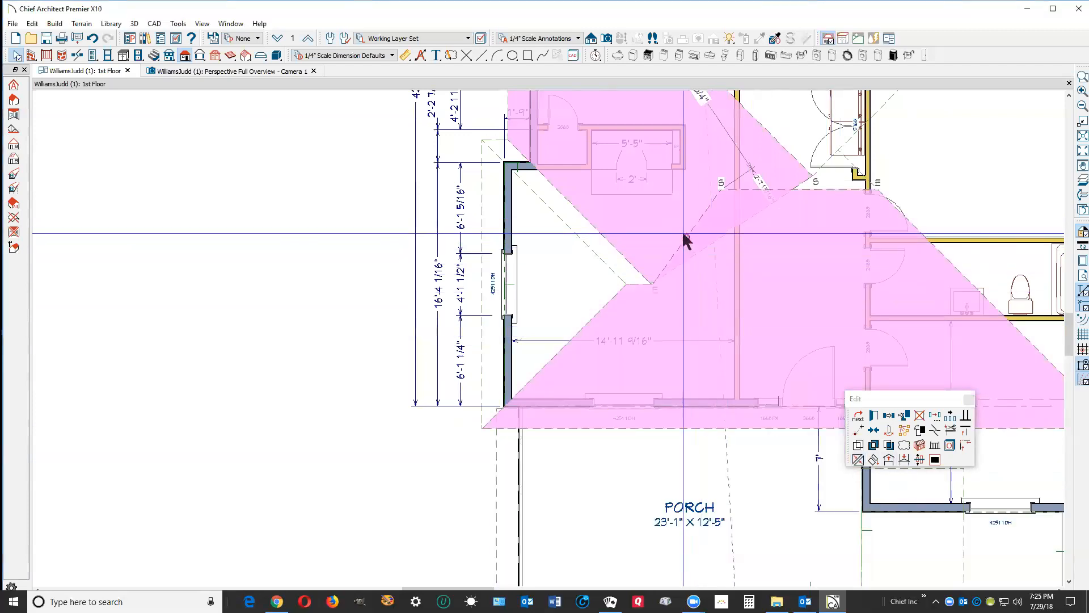
{"action": "left_click", "coordinate": [686, 237]}
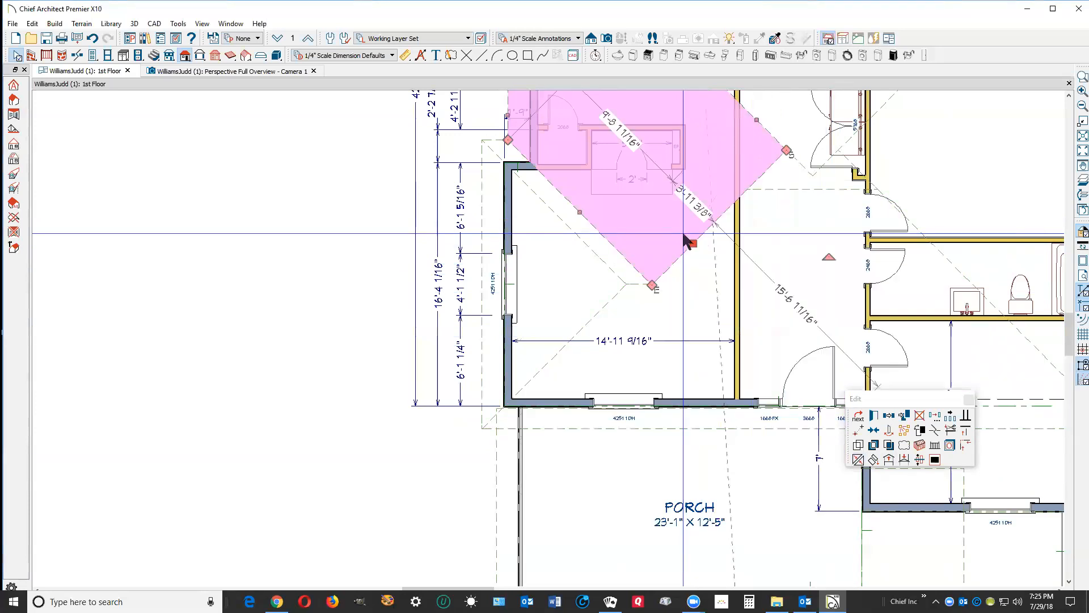
Join the narrow diagonal roof plane's long inner edge to the adjoining long side roof plane.
{"action": "right_click", "coordinate": [624, 260]}
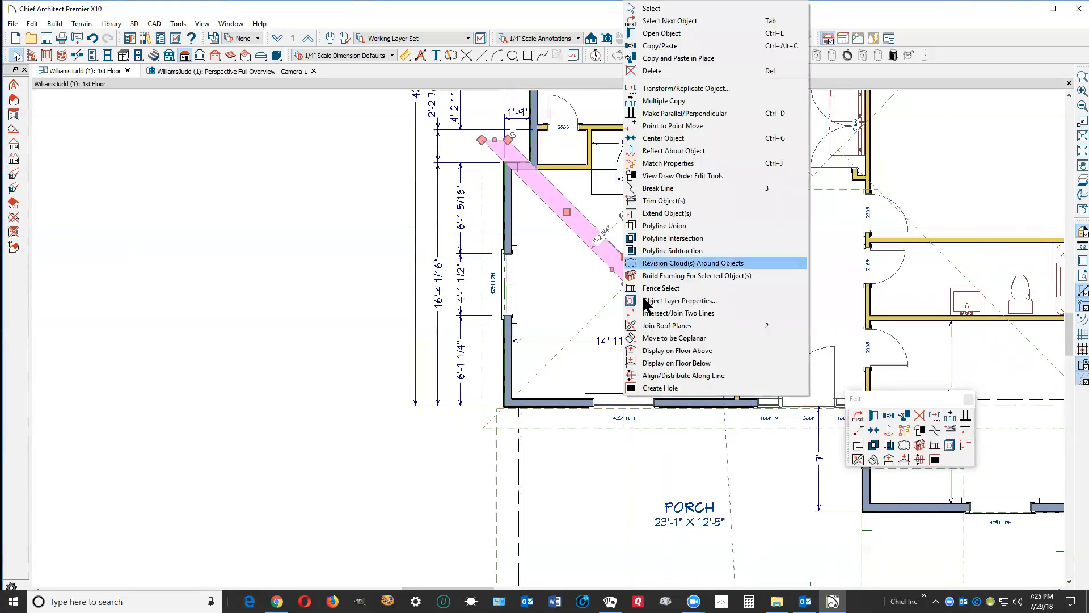
{"action": "left_click", "coordinate": [645, 321]}
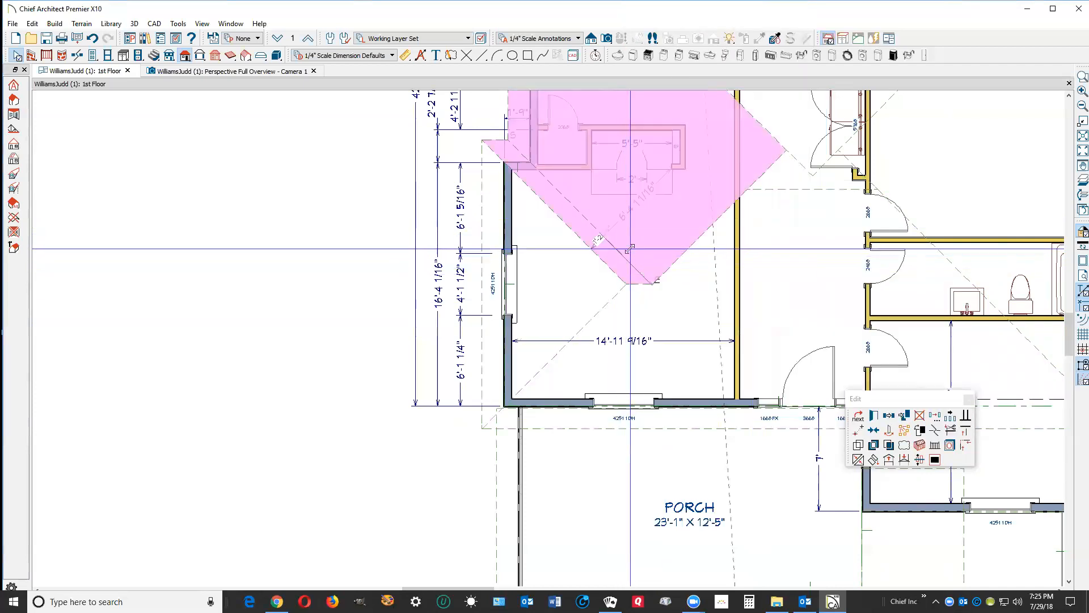
{"action": "left_click", "coordinate": [629, 249]}
{"action": "key", "text": "Escape"}
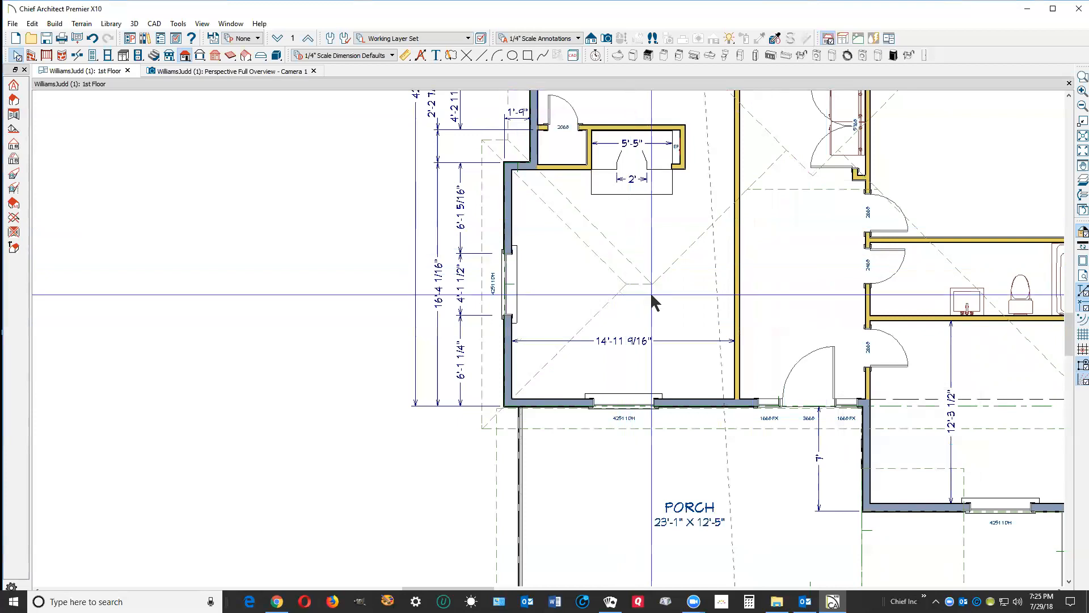
Break the hallway roof plane's diagonal edge at the side plane's corner and pull its pointed front tip back to form a flat front edge.
{"action": "scroll", "coordinate": [651, 297], "scroll_direction": "down", "scroll_amount": 4}
{"action": "scroll", "coordinate": [736, 219], "scroll_direction": "up", "scroll_amount": 2}
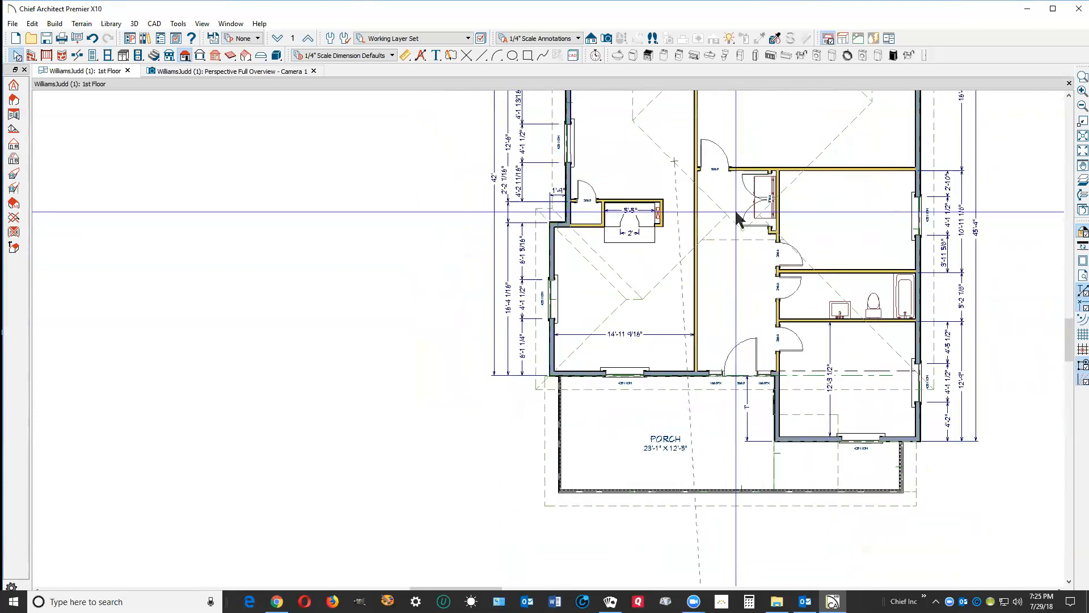
{"action": "scroll", "coordinate": [760, 227], "scroll_direction": "up", "scroll_amount": 4}
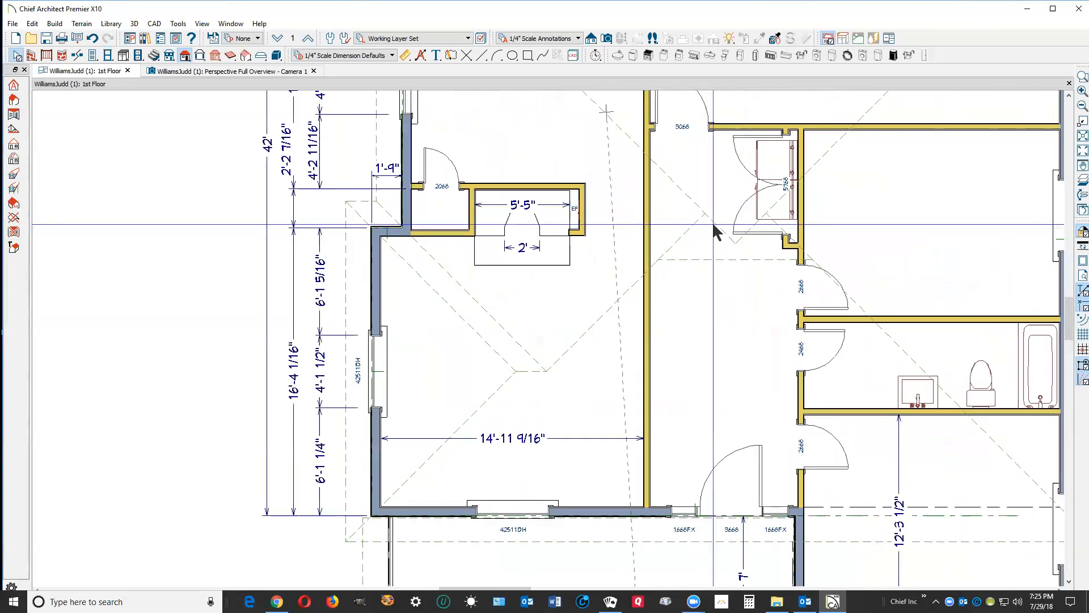
{"action": "left_click", "coordinate": [713, 225]}
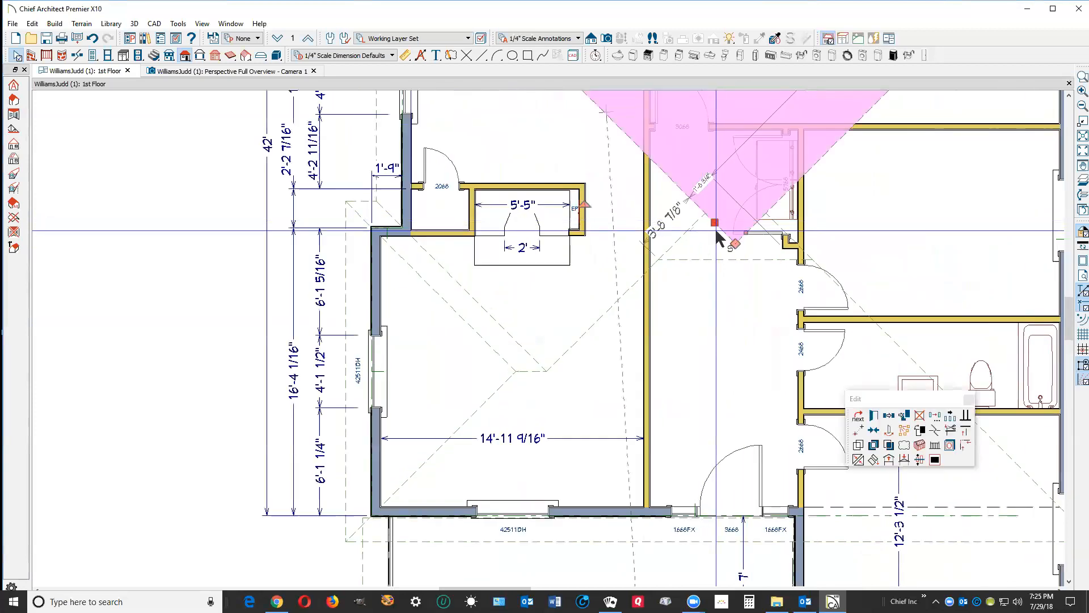
{"action": "left_click", "coordinate": [936, 434]}
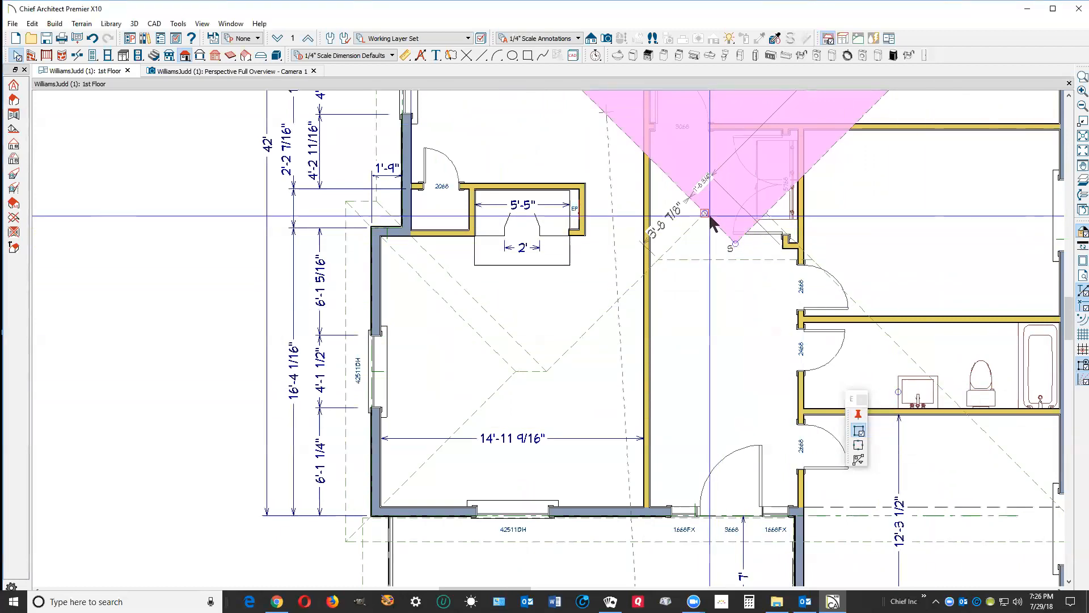
{"action": "left_click", "coordinate": [709, 213]}
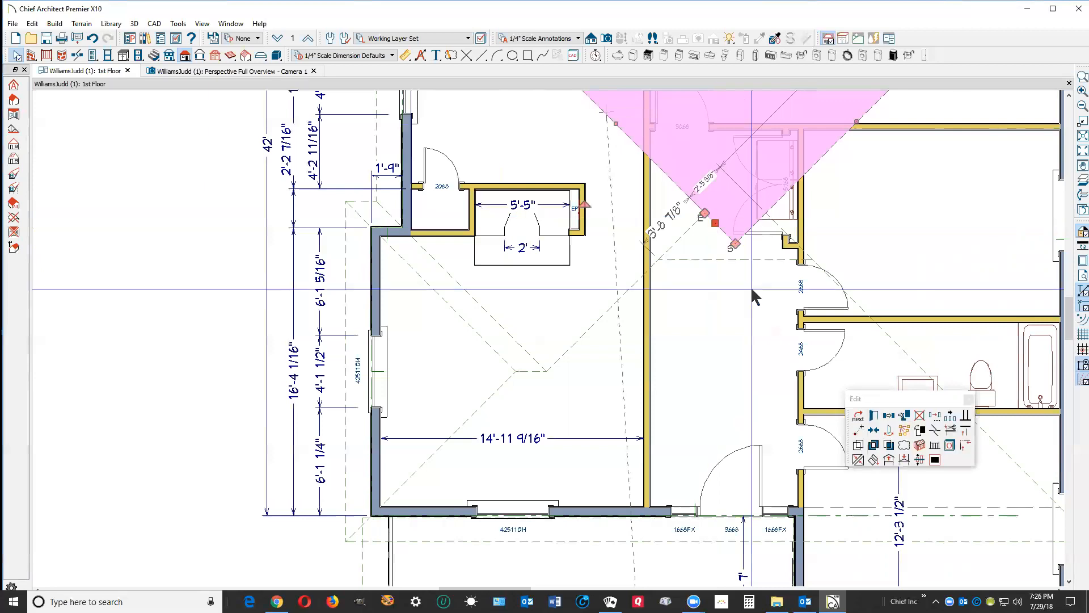
{"action": "left_click_drag", "start_coordinate": [737, 245], "coordinate": [765, 215]}
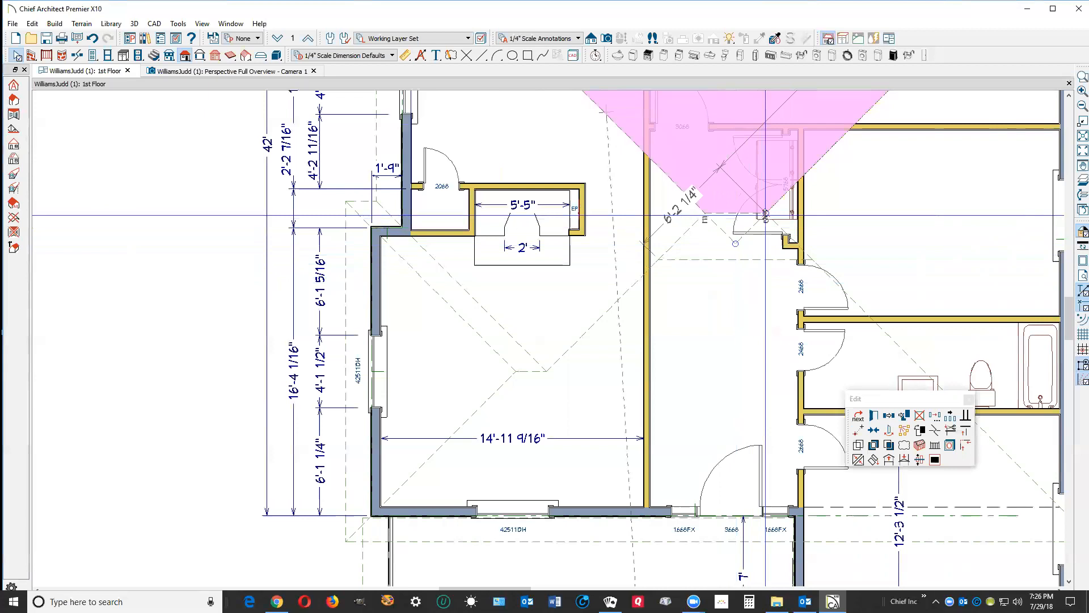
Finish the hallway roof plane's flat front edge and join the large front hip plane's back edge to it with Join Roof Planes.
{"action": "left_click_drag", "start_coordinate": [765, 215], "coordinate": [765, 214]}
{"action": "key", "text": "Escape"}
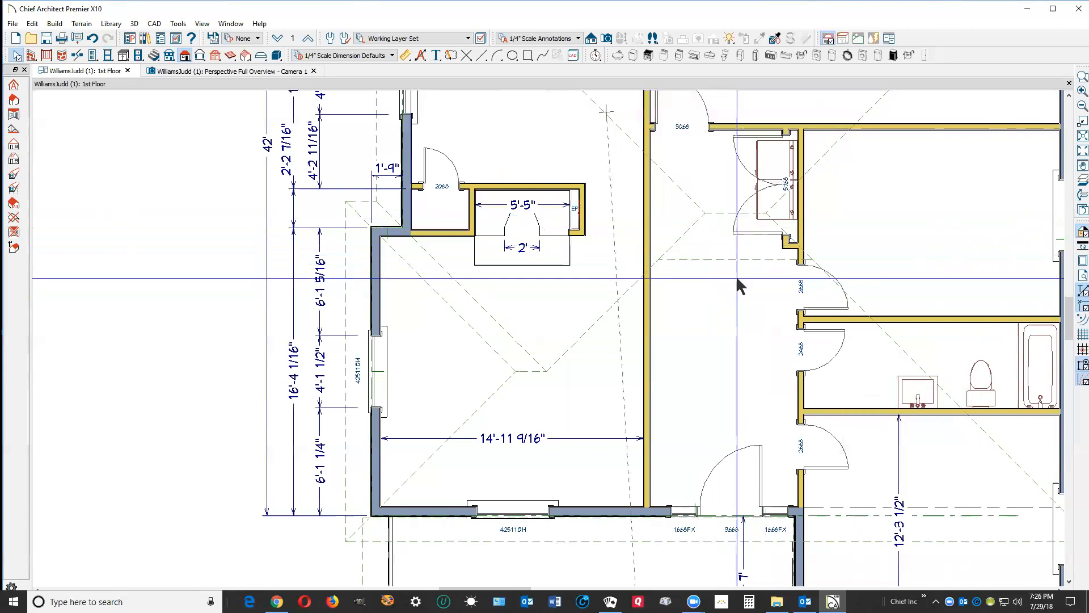
{"action": "right_click", "coordinate": [739, 262]}
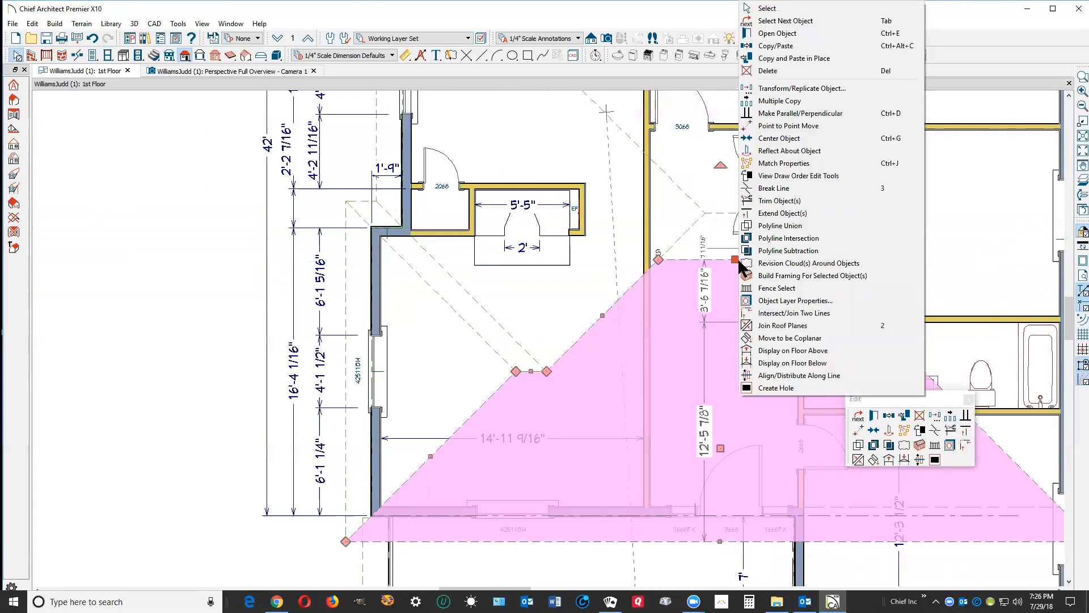
{"action": "left_click", "coordinate": [774, 328]}
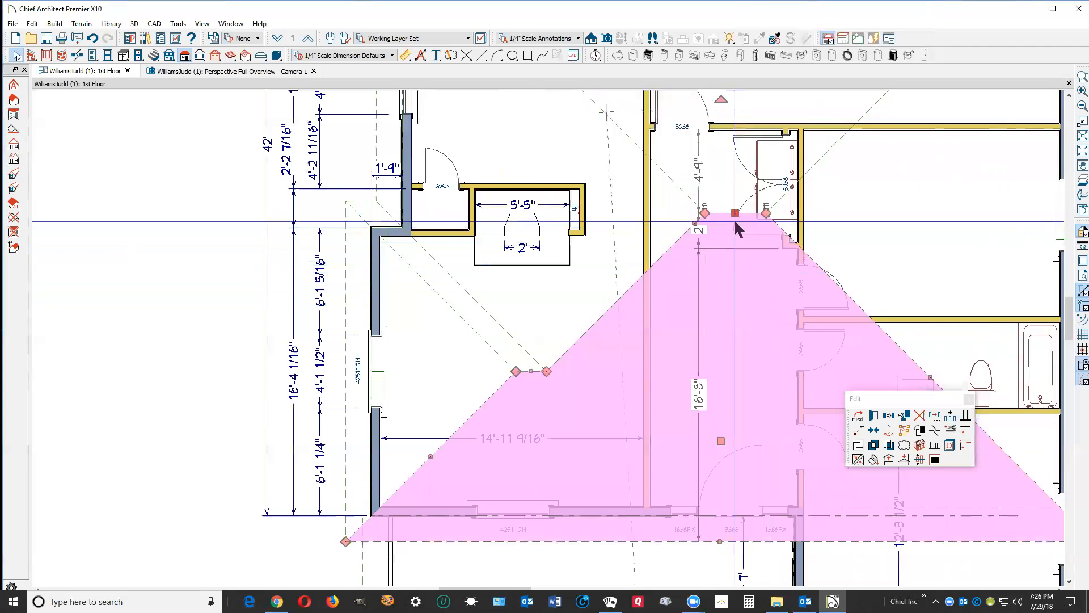
{"action": "left_click", "coordinate": [733, 219]}
Inspect the reworked roof from several angles in the perspective overview, compare it with the house photo, and close the camera view.
{"action": "scroll", "coordinate": [703, 236], "scroll_direction": "down", "scroll_amount": 2}
{"action": "scroll", "coordinate": [687, 218], "scroll_direction": "down", "scroll_amount": 1}
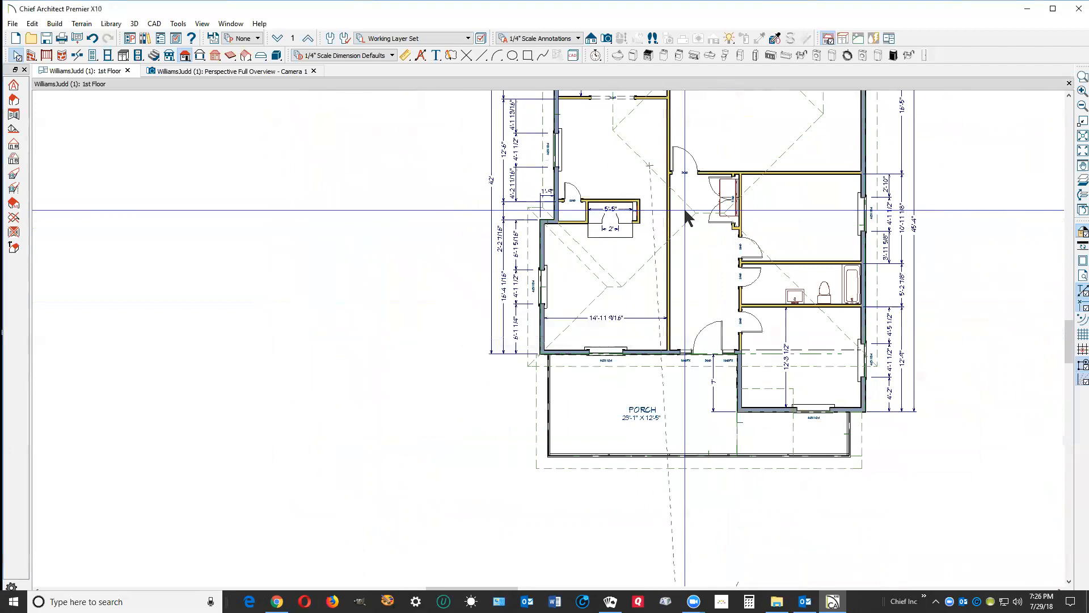
{"action": "left_click", "coordinate": [232, 71]}
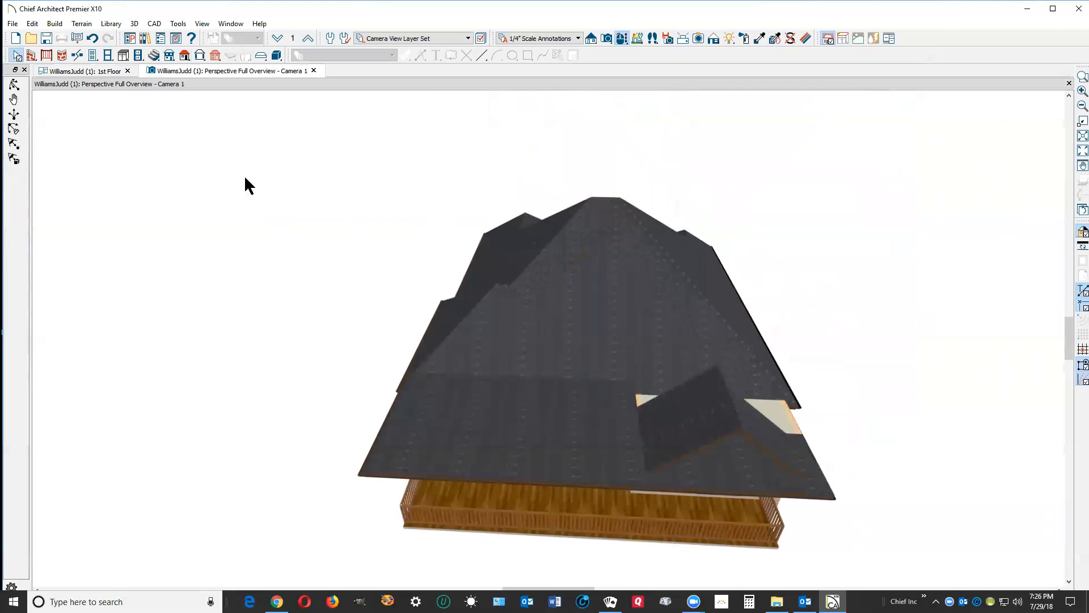
{"action": "left_click", "coordinate": [15, 85]}
{"action": "left_click_drag", "start_coordinate": [267, 323], "coordinate": [403, 325]}
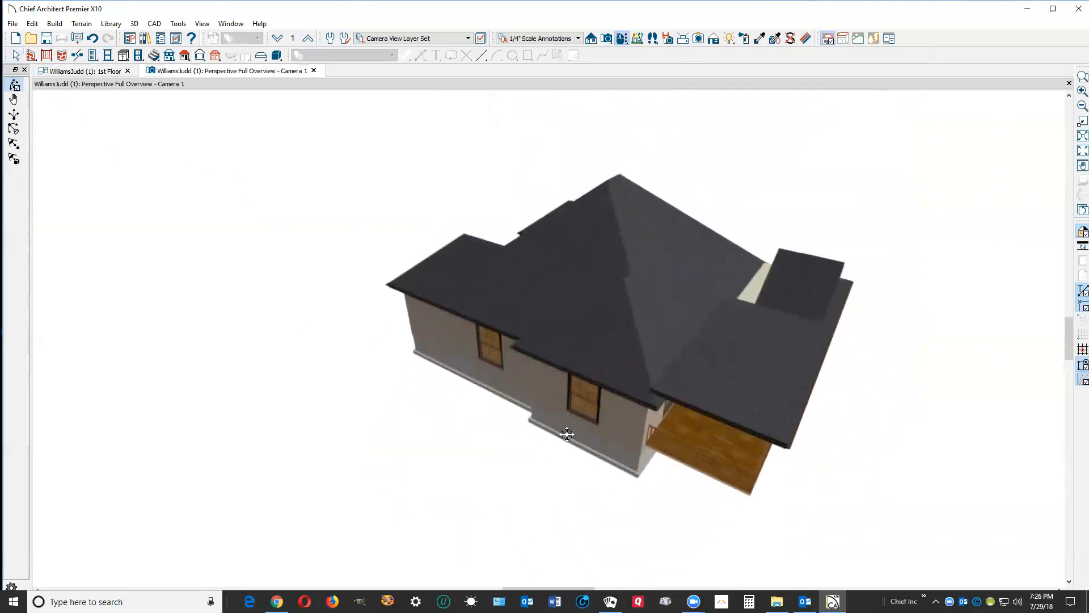
{"action": "left_click_drag", "start_coordinate": [721, 363], "coordinate": [552, 359]}
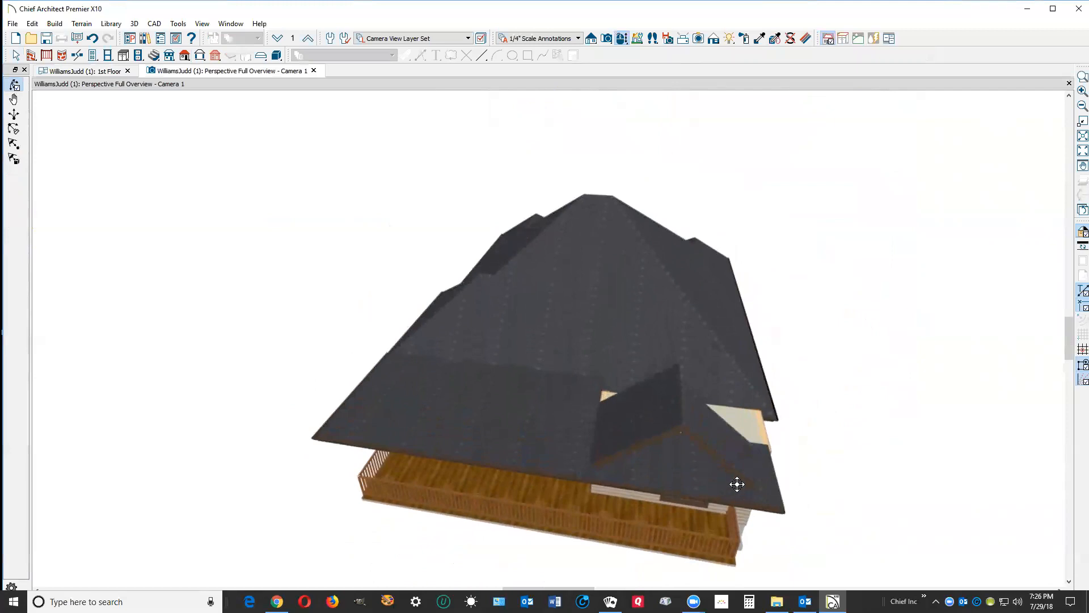
{"action": "mouse_move", "coordinate": [725, 466]}
{"action": "left_mouse_down"}
{"action": "mouse_move", "coordinate": [737, 432]}
{"action": "mouse_move", "coordinate": [722, 445]}
{"action": "left_mouse_up"}
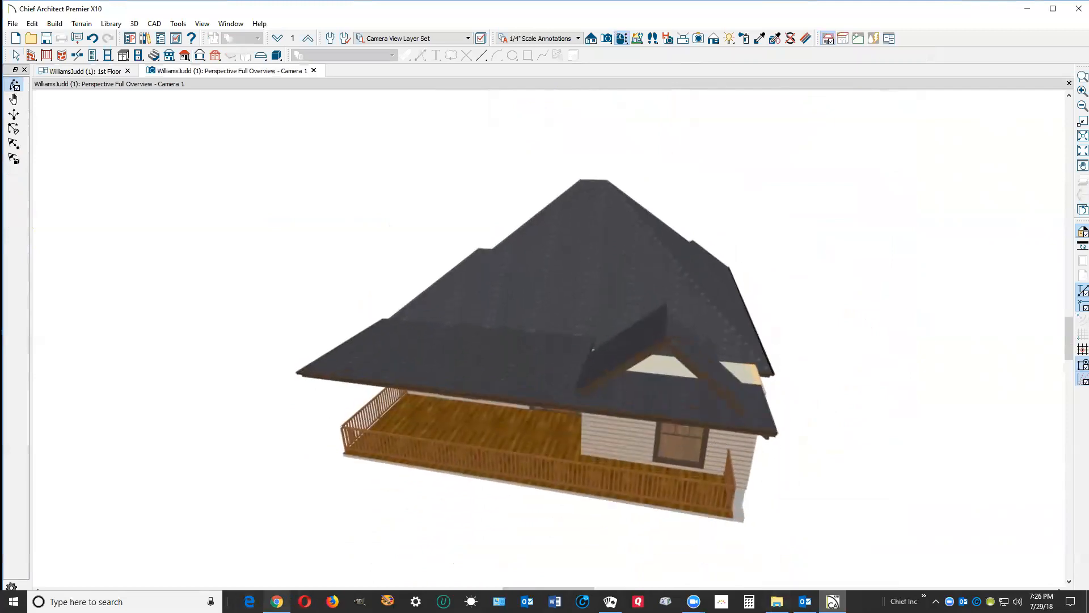
{"action": "left_click", "coordinate": [321, 582]}
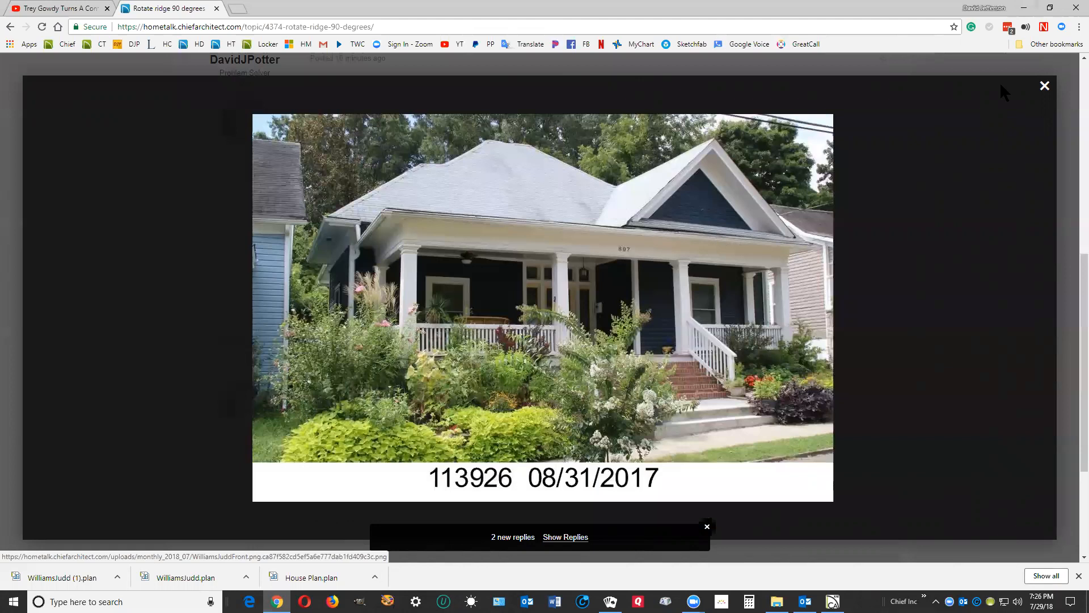
{"action": "left_click", "coordinate": [1025, 9]}
{"action": "left_click_drag", "start_coordinate": [741, 336], "coordinate": [749, 363]}
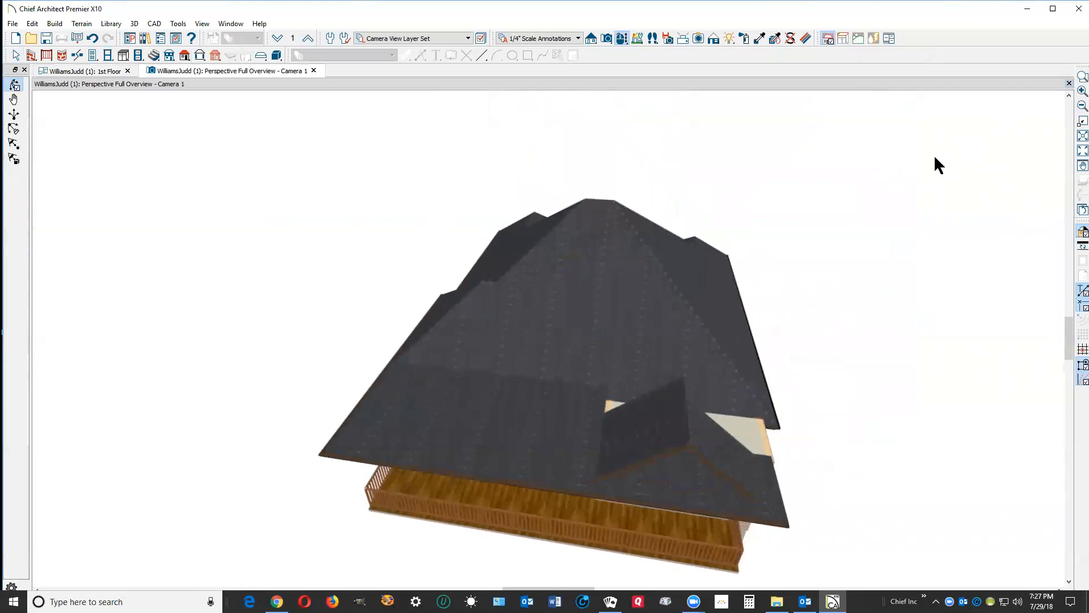
{"action": "key", "text": "ctrl+w"}
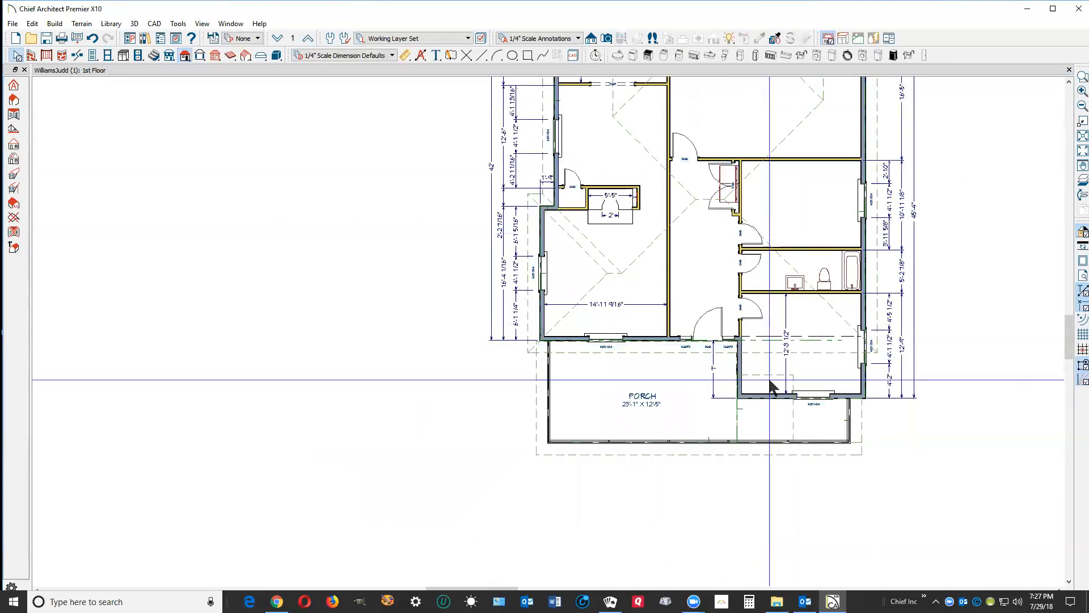
Break the front hip plane's eave at two points beside and inside the front bedroom, and pull the inner break back into a V-shaped notch.
{"action": "scroll", "coordinate": [769, 383], "scroll_direction": "up", "scroll_amount": 4}
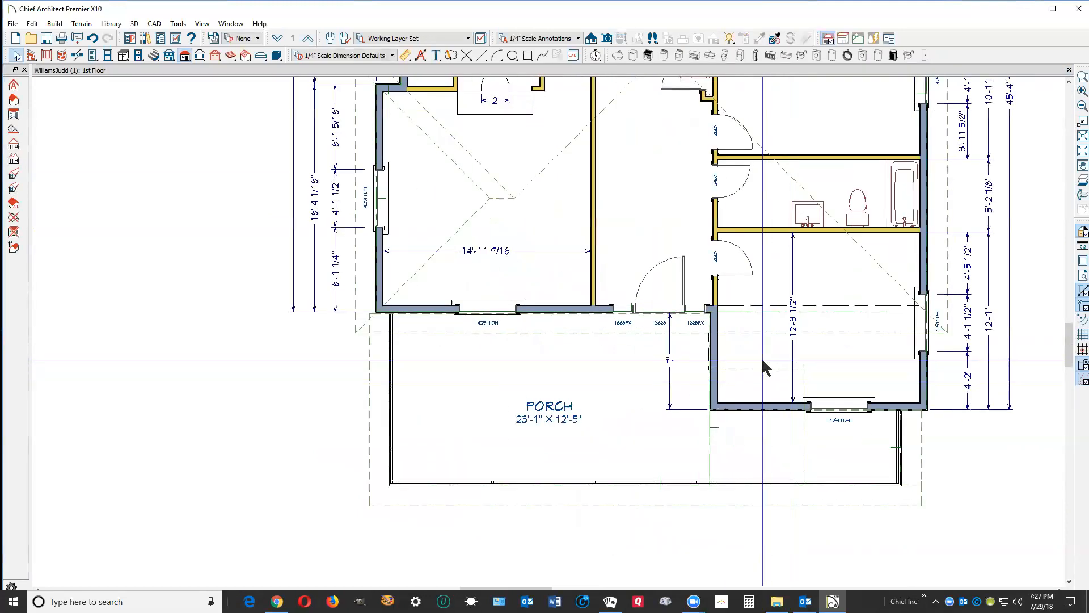
{"action": "left_click", "coordinate": [771, 329]}
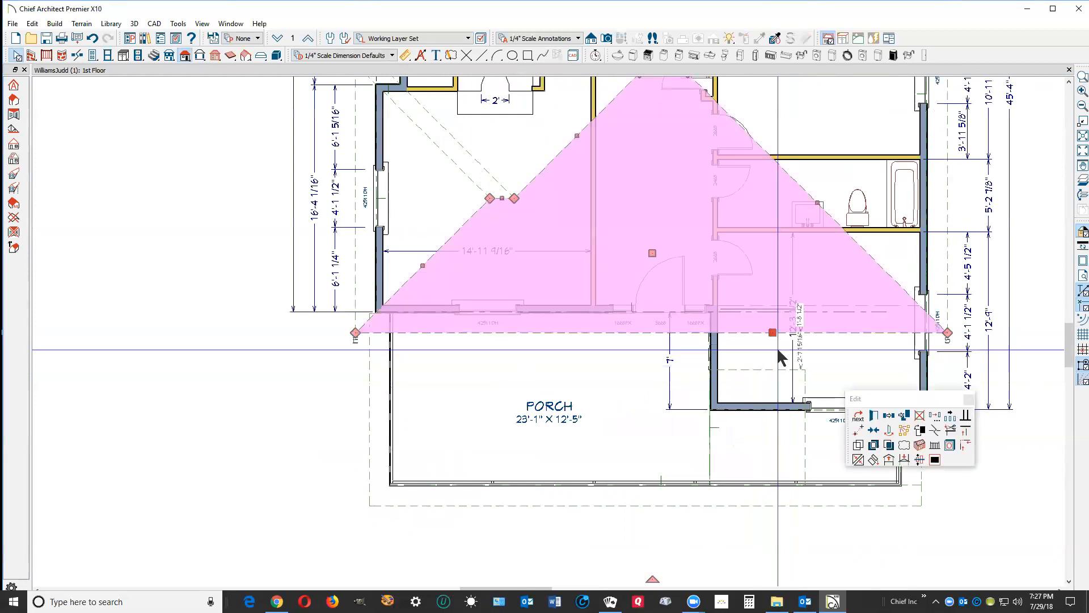
{"action": "left_click", "coordinate": [933, 430]}
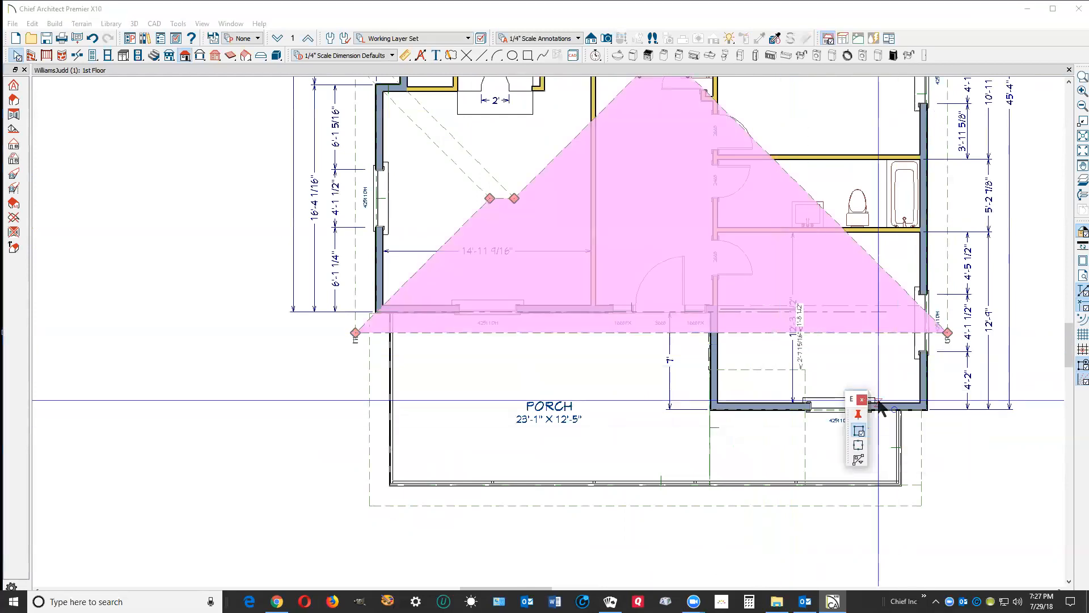
{"action": "left_click", "coordinate": [712, 333]}
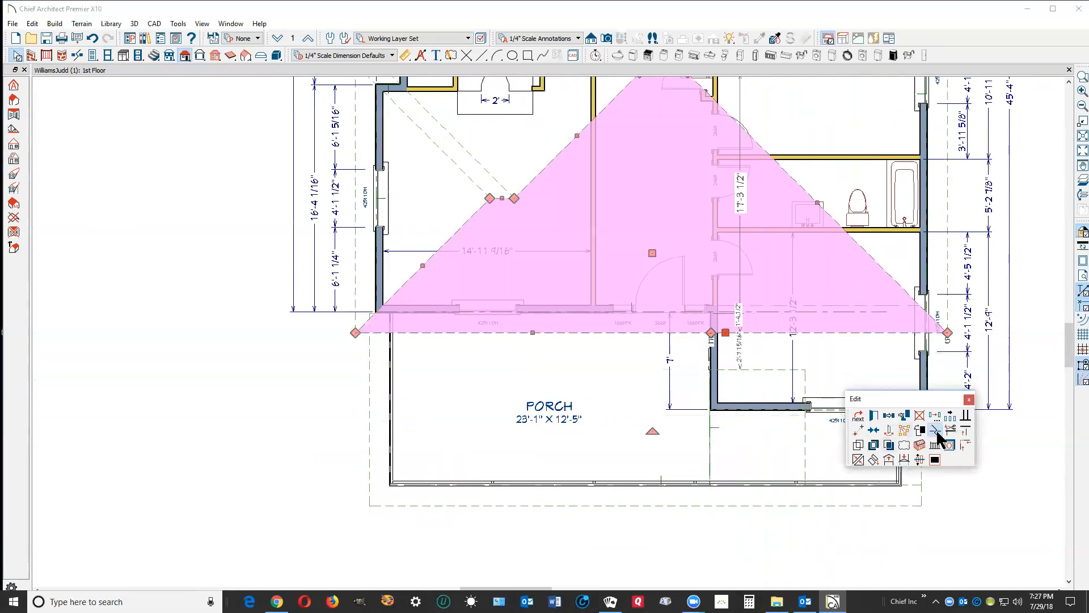
{"action": "left_click", "coordinate": [936, 431]}
{"action": "left_click", "coordinate": [824, 332]}
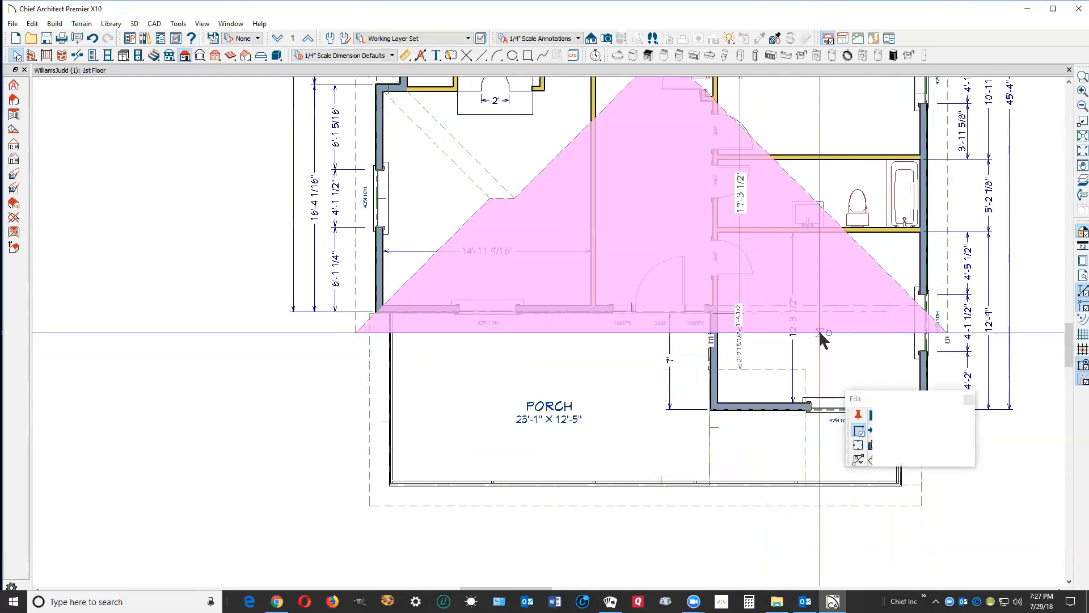
{"action": "left_click_drag", "start_coordinate": [820, 333], "coordinate": [823, 243]}
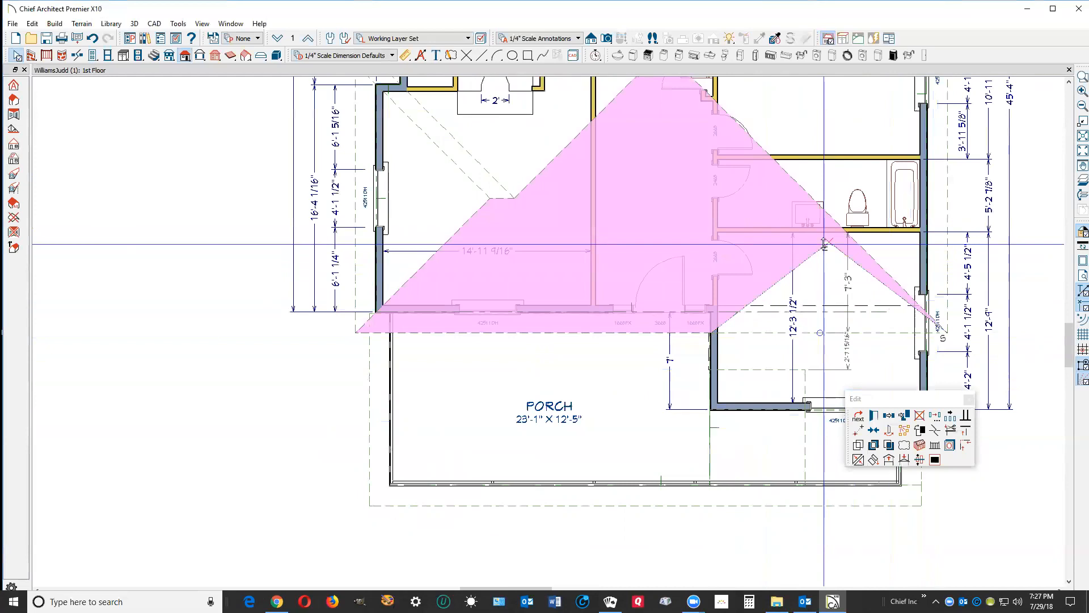
{"action": "left_click_drag", "start_coordinate": [824, 244], "coordinate": [827, 243]}
{"action": "key", "text": "Escape"}
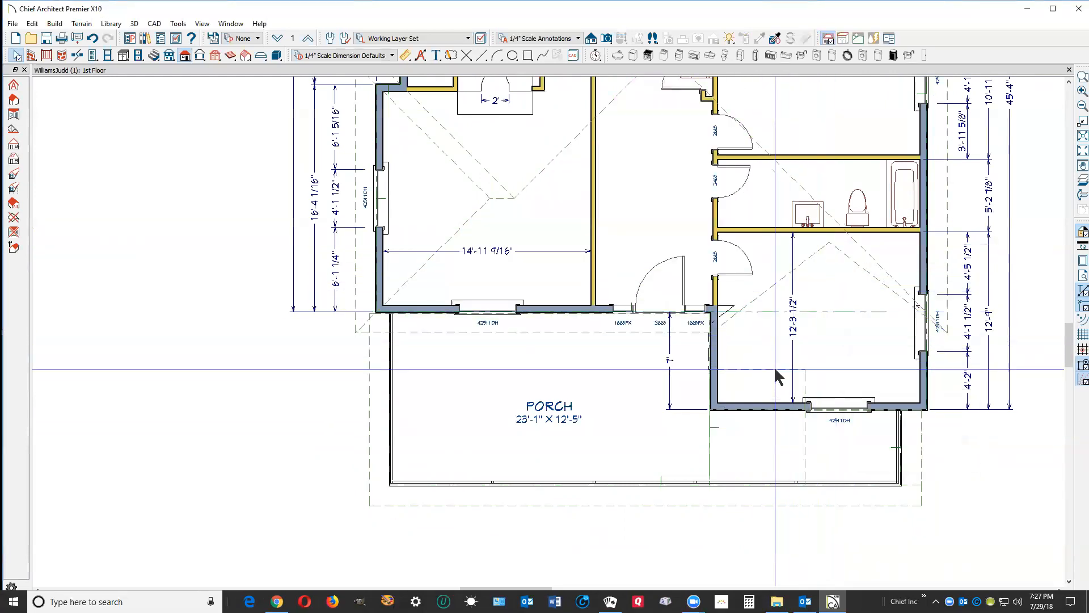
Join the back edge of the gable plane next to the porch to the near edge of the front hip plane's notch.
{"action": "left_click", "coordinate": [773, 368]}
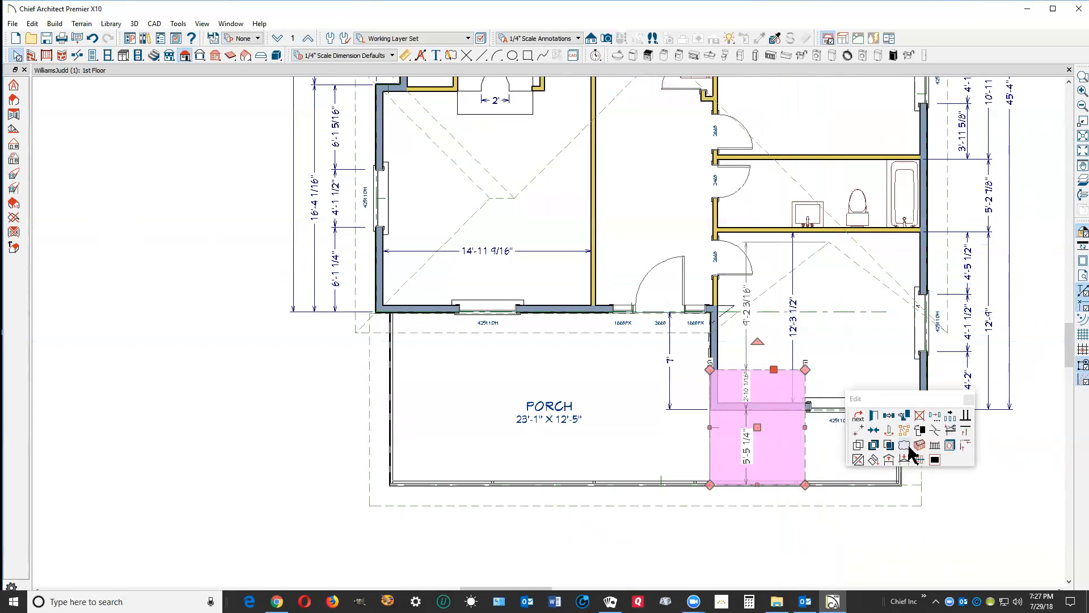
{"action": "left_click", "coordinate": [859, 458]}
{"action": "left_click", "coordinate": [760, 296]}
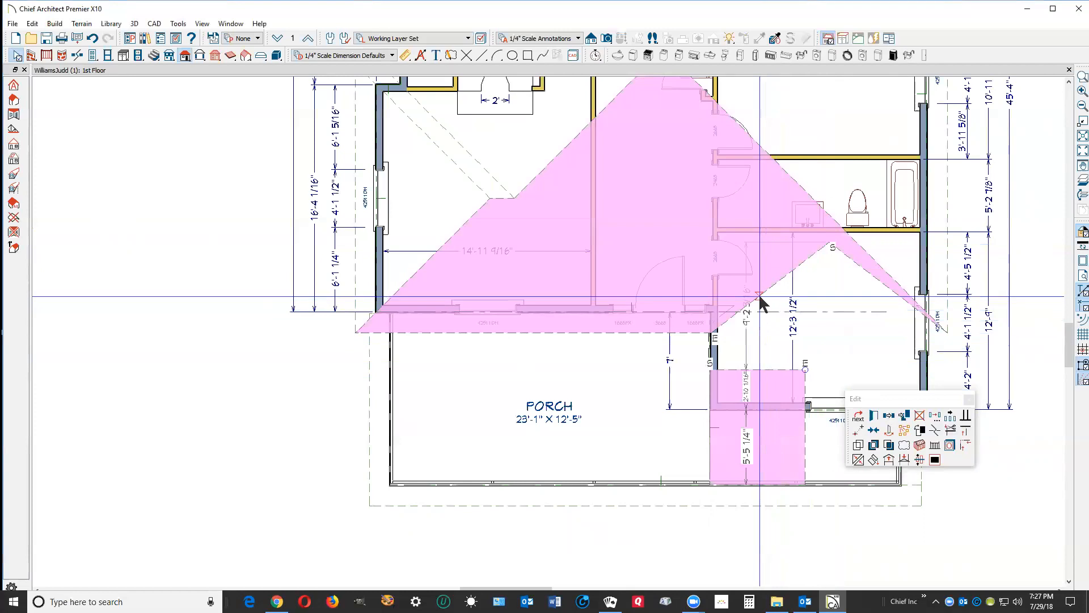
{"action": "left_click", "coordinate": [758, 294]}
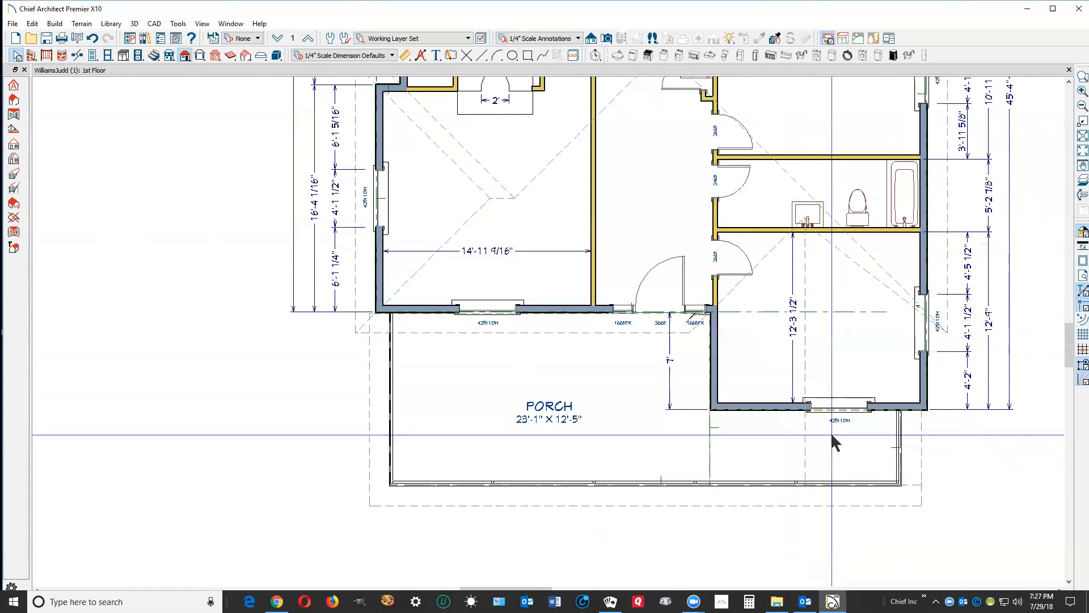
Extend the outer gable roof plane back over the front bedroom and join its back edge to the far edge of the hip plane's notch.
{"action": "left_click", "coordinate": [809, 452]}
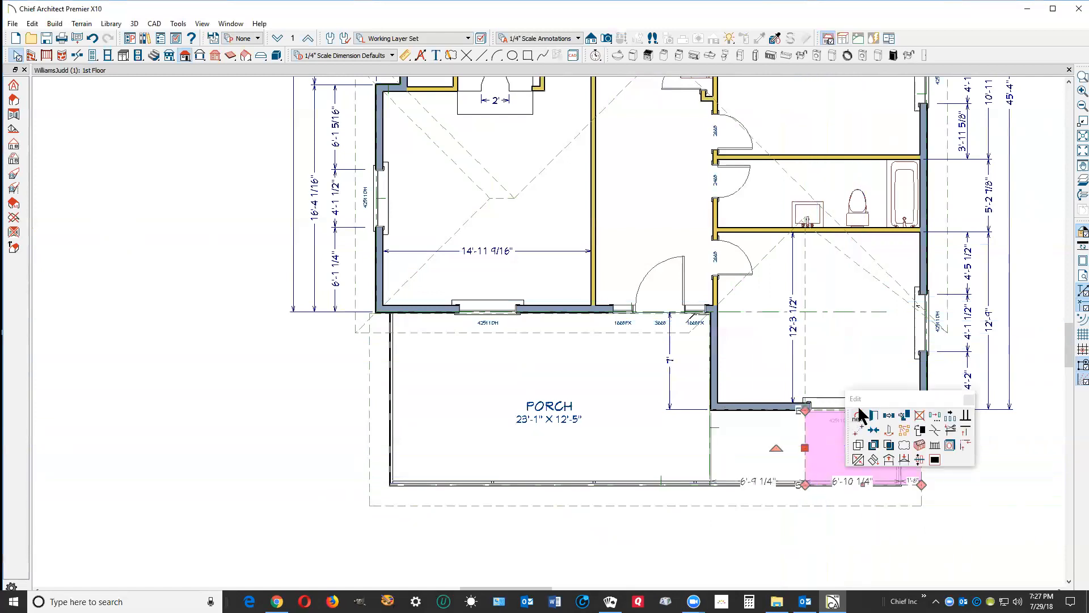
{"action": "left_click_drag", "start_coordinate": [847, 400], "coordinate": [478, 468]}
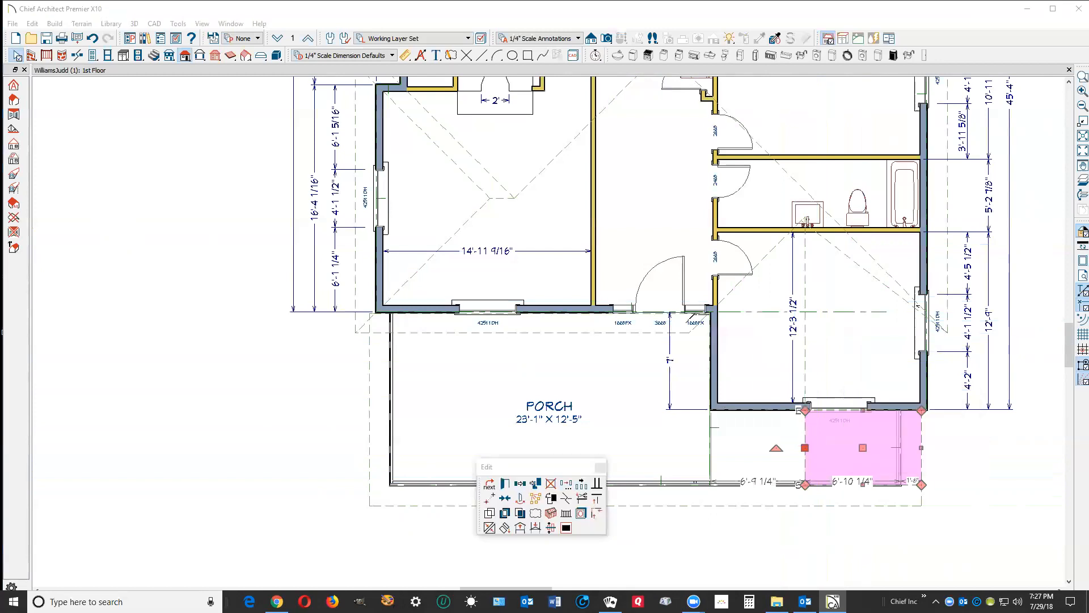
{"action": "left_click_drag", "start_coordinate": [863, 409], "coordinate": [865, 357]}
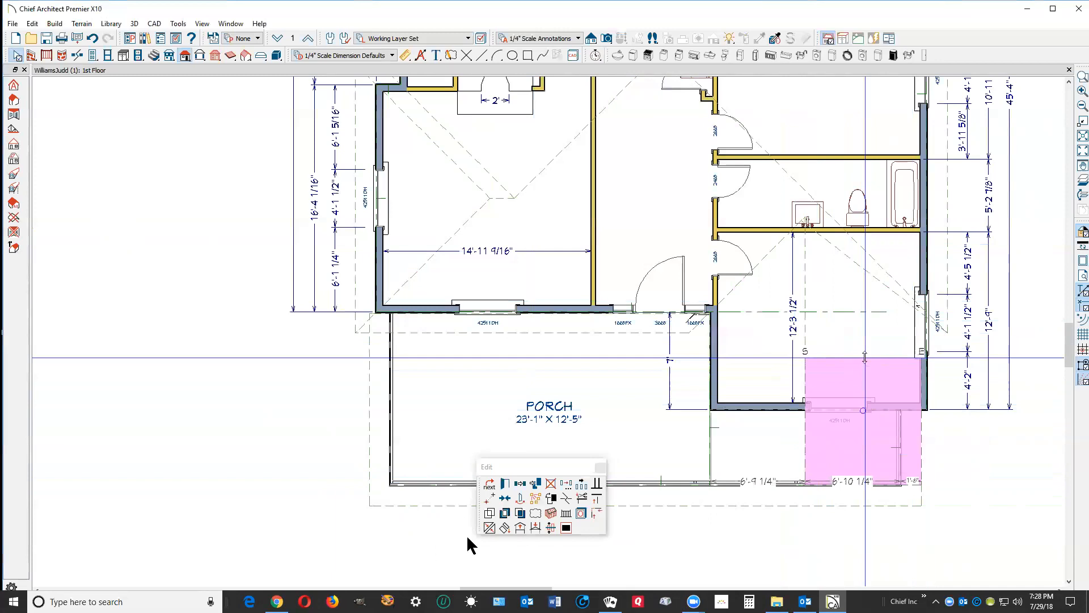
{"action": "left_click", "coordinate": [489, 526]}
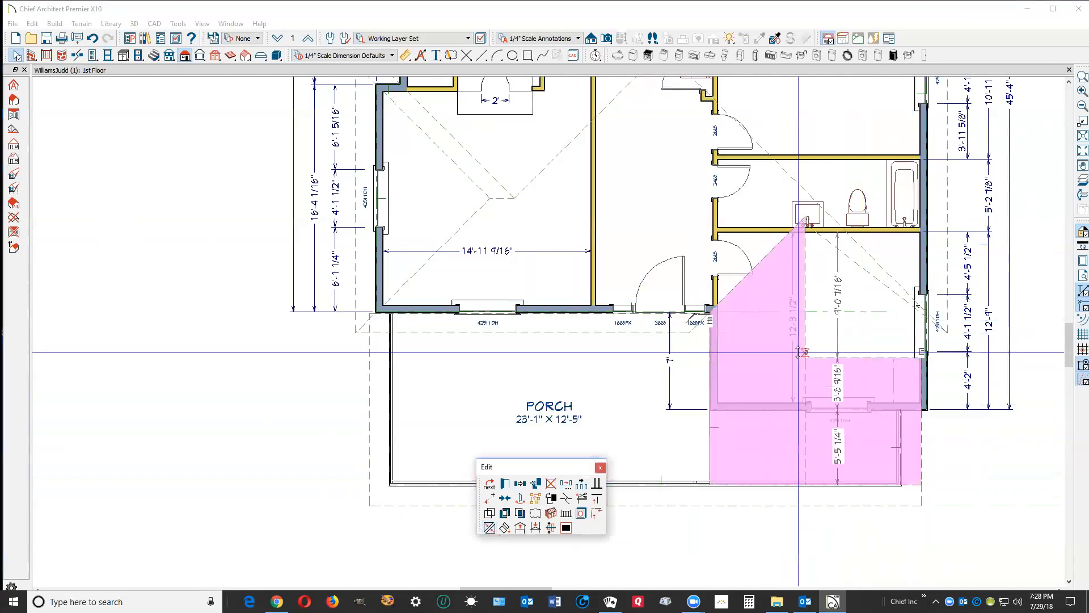
{"action": "left_click_drag", "start_coordinate": [875, 276], "coordinate": [863, 274]}
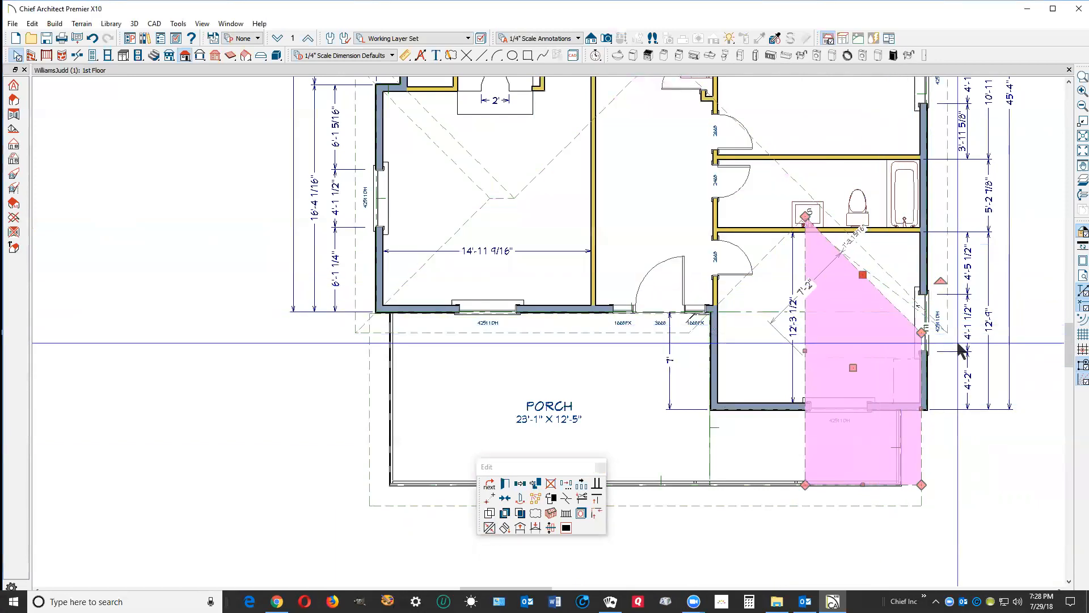
{"action": "key", "text": "Escape"}
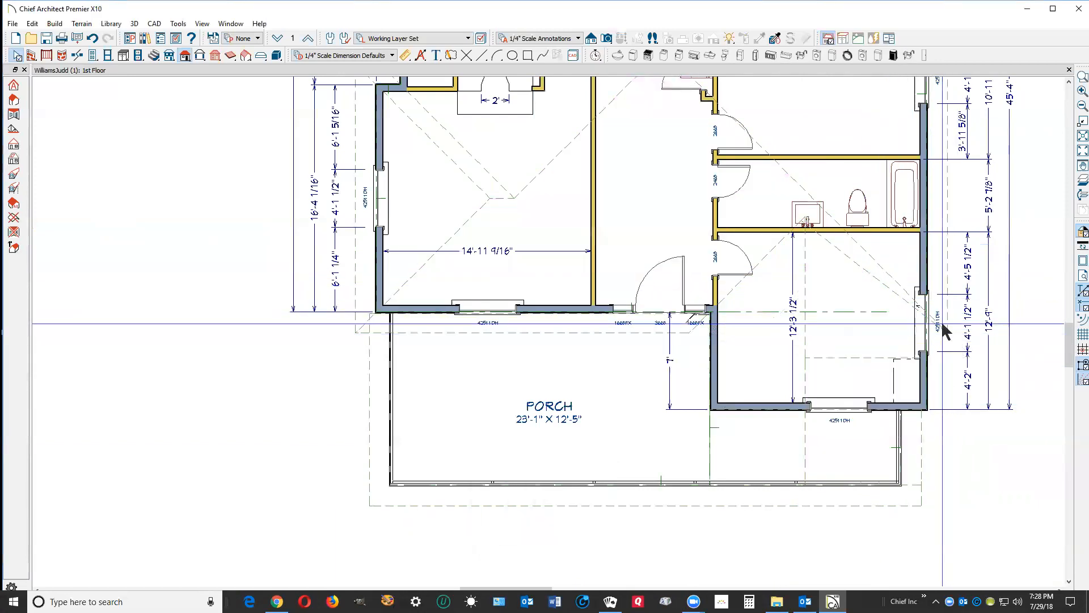
{"action": "left_click", "coordinate": [883, 293]}
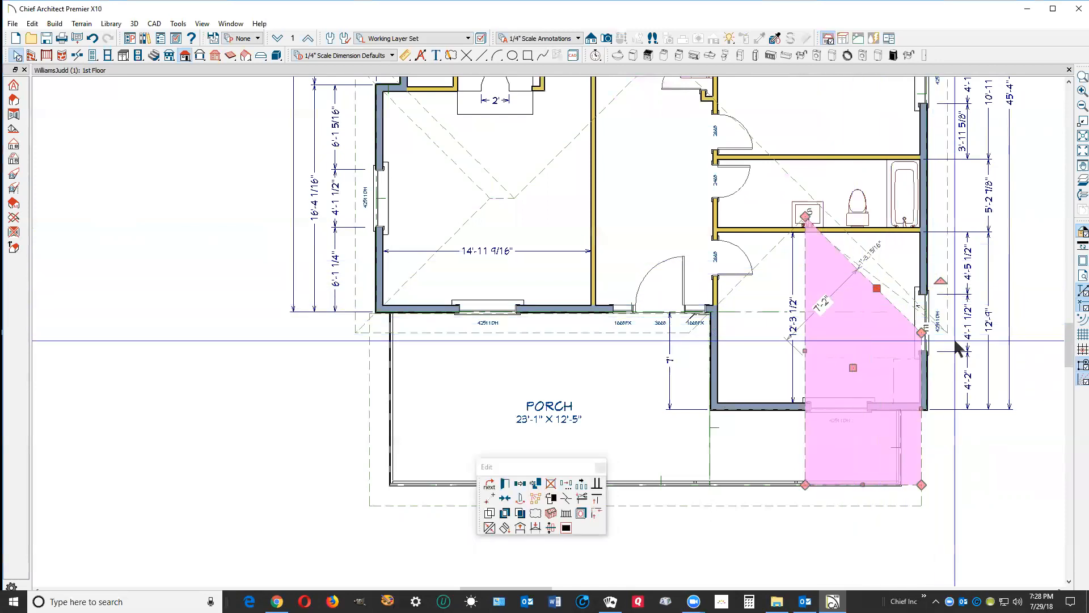
{"action": "scroll", "coordinate": [955, 346], "scroll_direction": "up", "scroll_amount": 1}
{"action": "scroll", "coordinate": [956, 347], "scroll_direction": "up", "scroll_amount": 2}
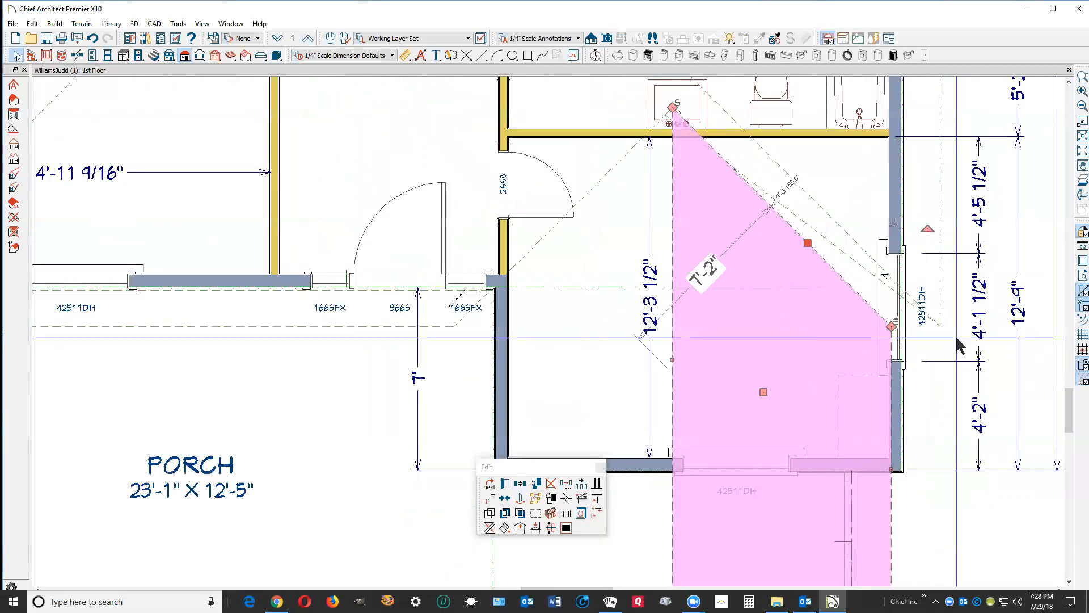
{"action": "scroll", "coordinate": [920, 291], "scroll_direction": "up", "scroll_amount": 1}
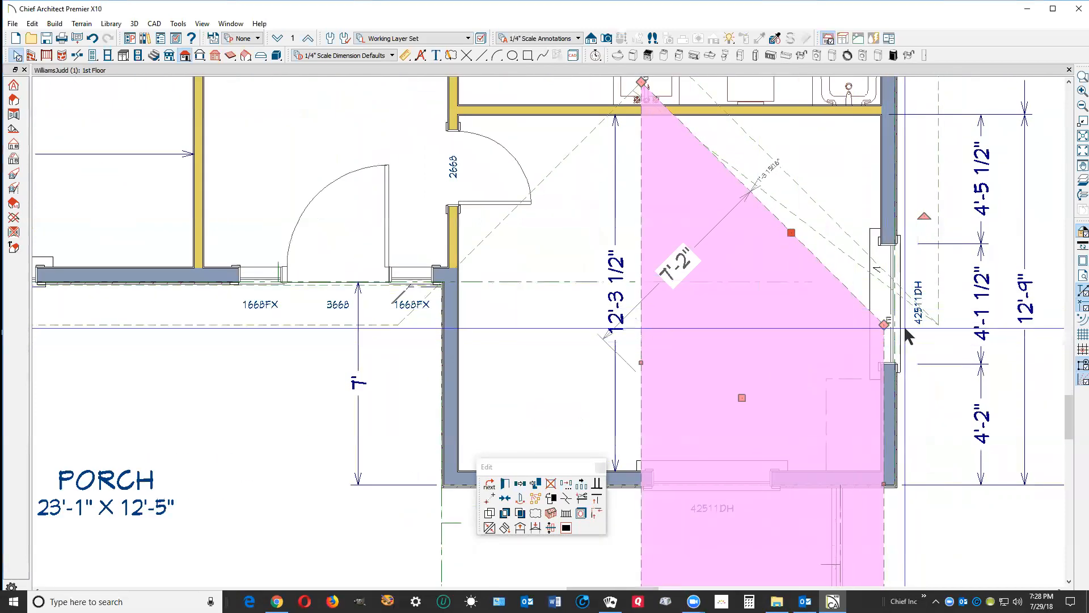
{"action": "left_click", "coordinate": [566, 502]}
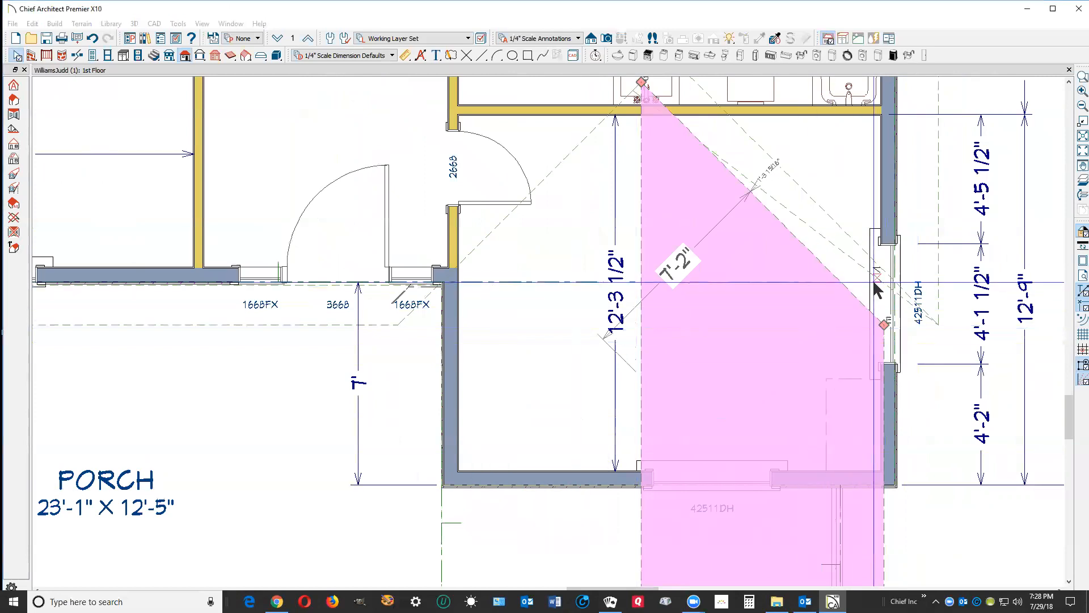
{"action": "key", "text": "Escape"}
Break the front hip plane's far notch edge near the exterior wall and move the new corner onto the outer gable plane's back corner.
{"action": "left_click", "coordinate": [857, 265]}
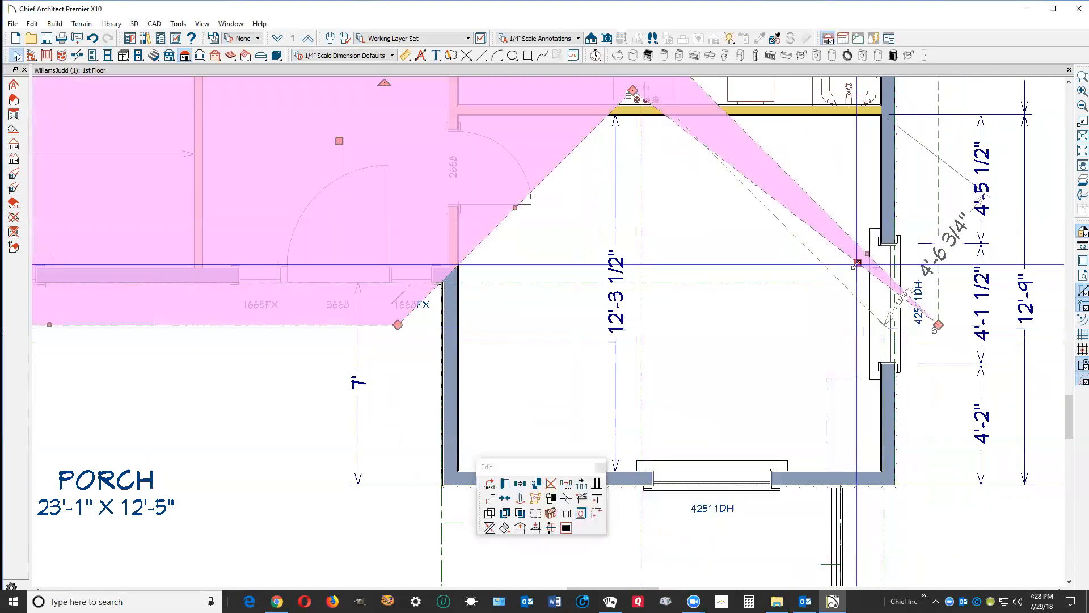
{"action": "left_click", "coordinate": [567, 500]}
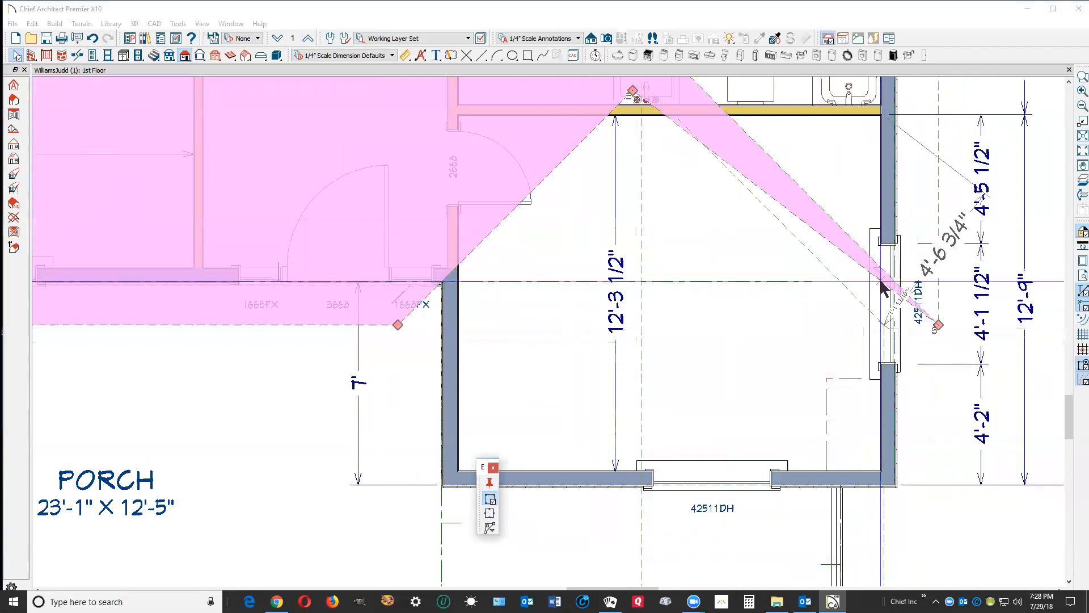
{"action": "left_click", "coordinate": [881, 281]}
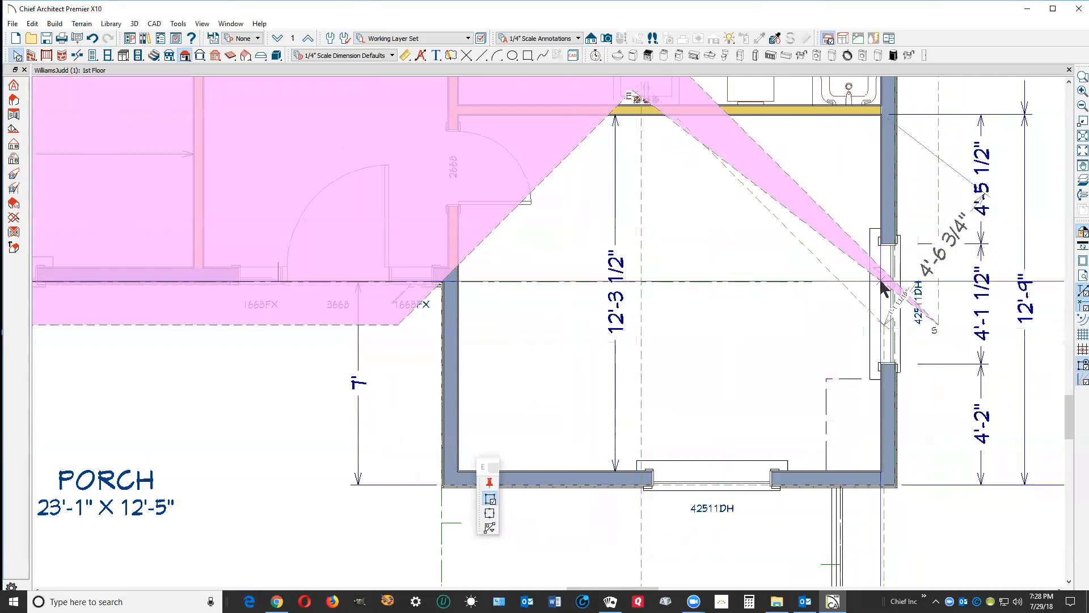
{"action": "left_click_drag", "start_coordinate": [881, 281], "coordinate": [884, 327]}
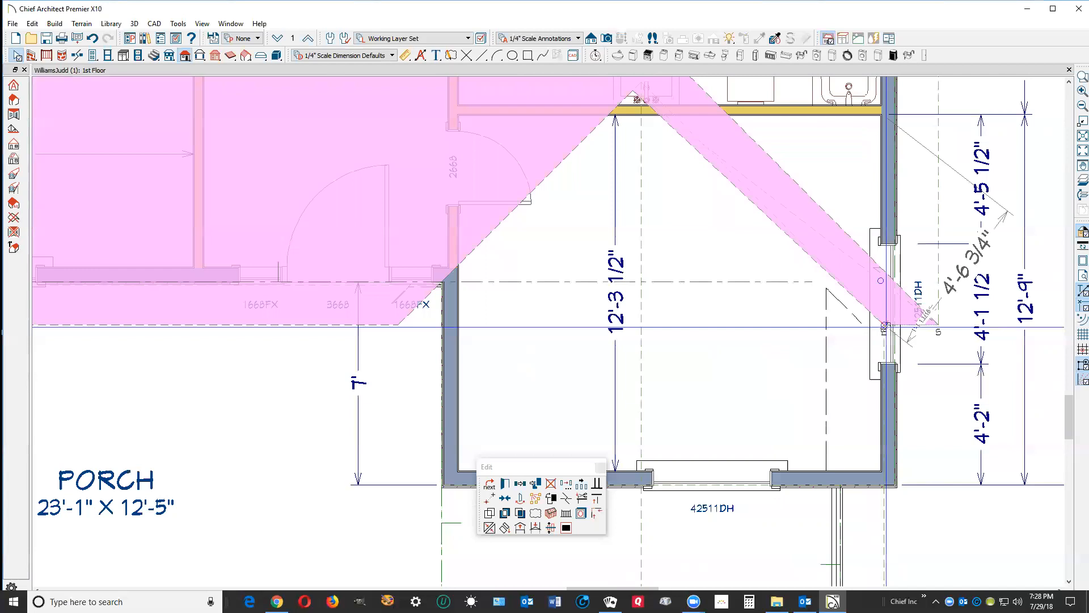
Join the front hip plane's far notch edge to the outer gable plane over the front bedroom.
{"action": "right_click", "coordinate": [805, 261]}
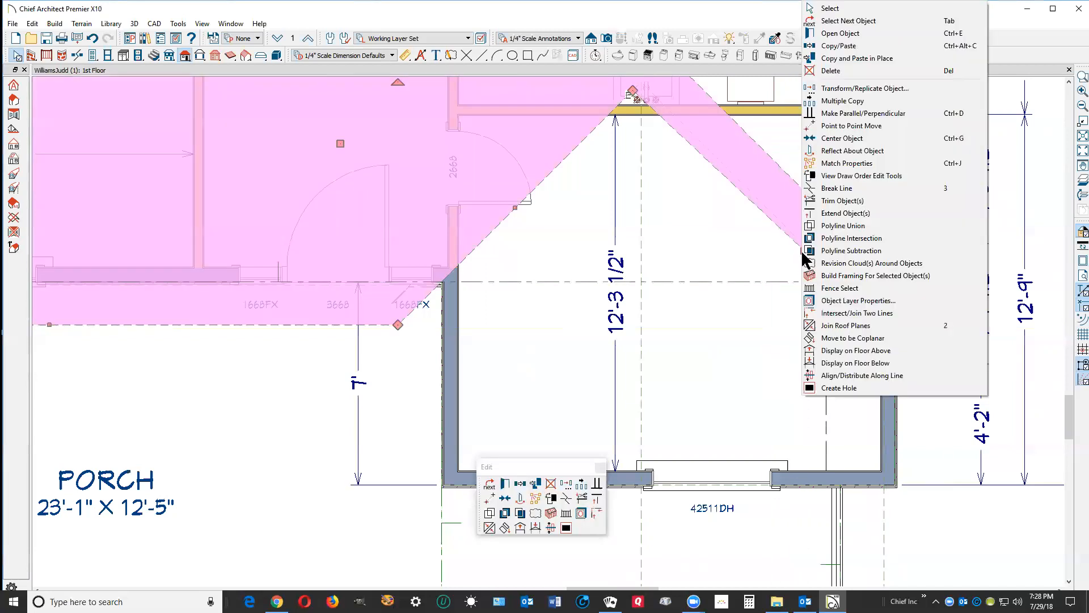
{"action": "left_click", "coordinate": [815, 320]}
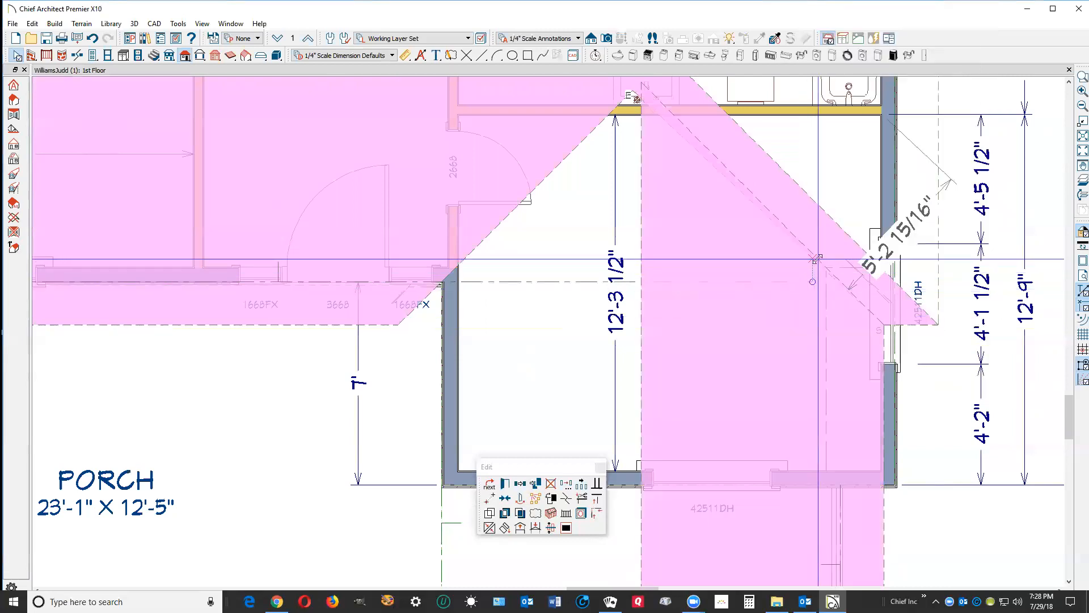
{"action": "left_click", "coordinate": [818, 258]}
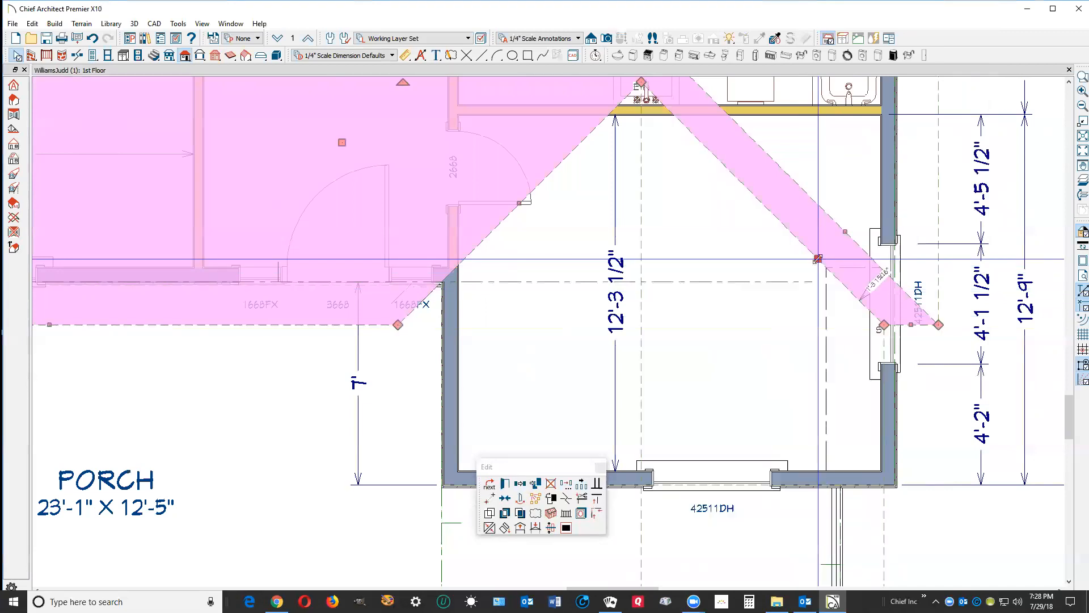
{"action": "key", "text": "Escape"}
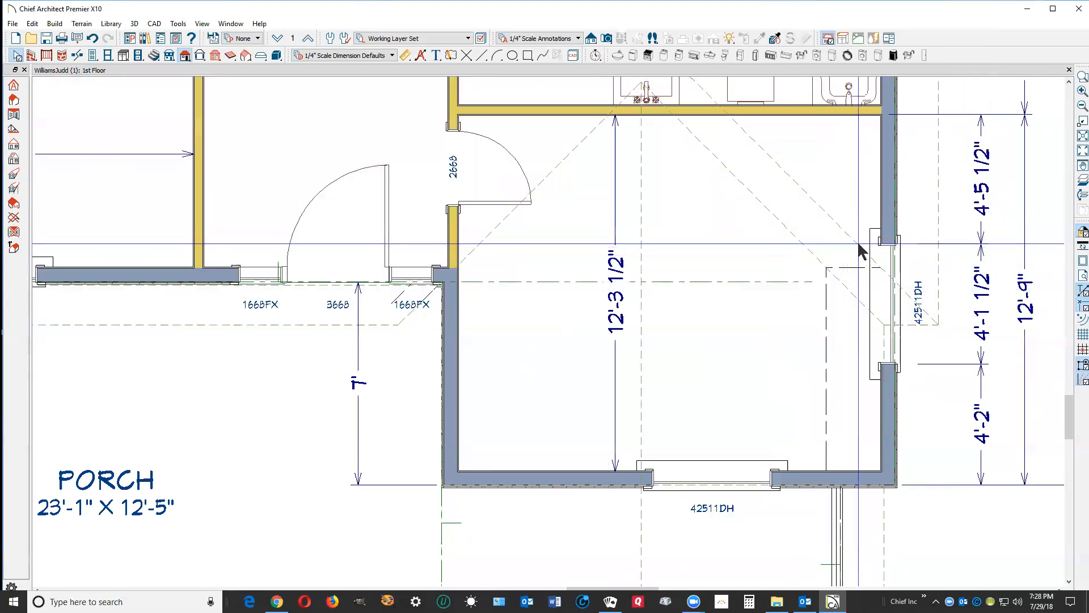
Extend the outer gable plane's eave past the bedroom's exterior wall to line up with the main roof's side overhang.
{"action": "scroll", "coordinate": [897, 235], "scroll_direction": "down", "scroll_amount": 1}
{"action": "scroll", "coordinate": [897, 235], "scroll_direction": "down", "scroll_amount": 1}
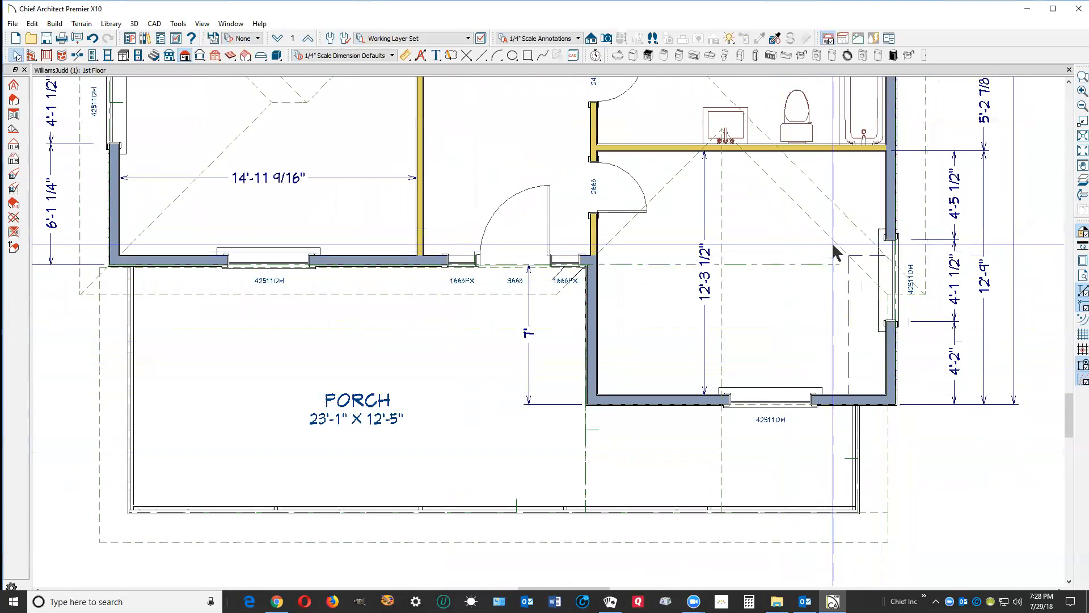
{"action": "left_click", "coordinate": [834, 261]}
{"action": "left_click_drag", "start_coordinate": [887, 404], "coordinate": [922, 327]}
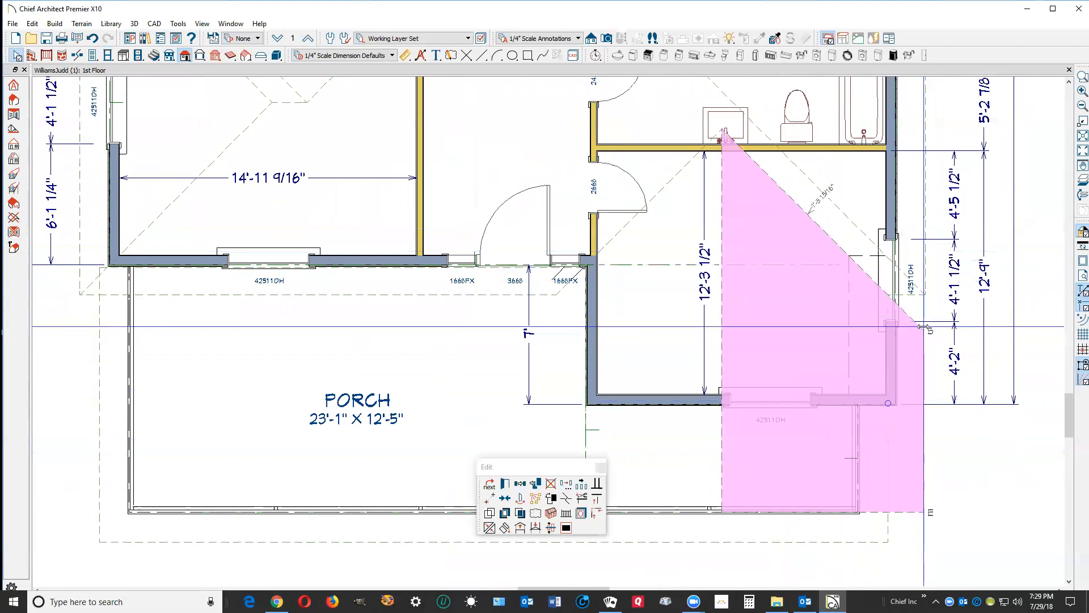
{"action": "left_click_drag", "start_coordinate": [922, 326], "coordinate": [922, 327]}
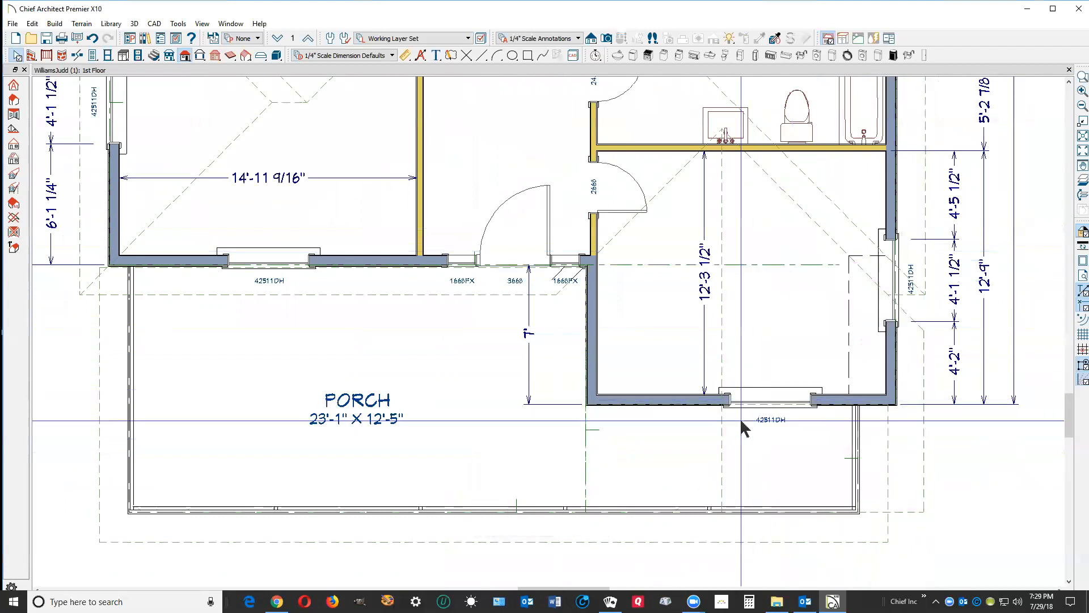
Extend the porch-side gable plane's eave over the porch to the corner of the front hip plane's eave.
{"action": "left_click", "coordinate": [721, 452]}
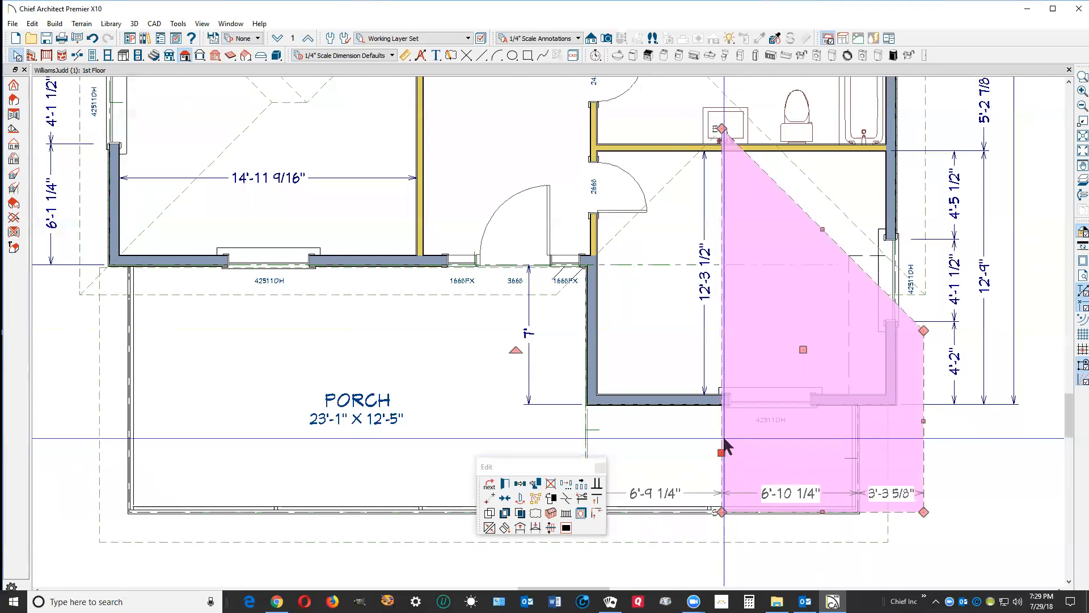
{"action": "key", "text": "Tab"}
{"action": "left_click_drag", "start_coordinate": [721, 435], "coordinate": [554, 294]}
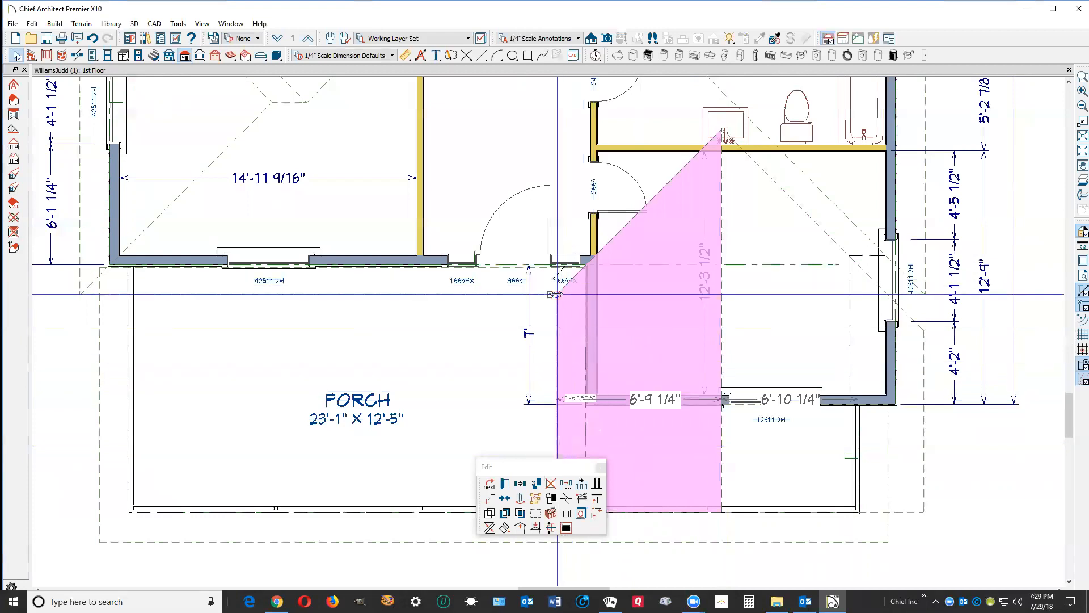
{"action": "left_click_drag", "start_coordinate": [555, 294], "coordinate": [555, 294]}
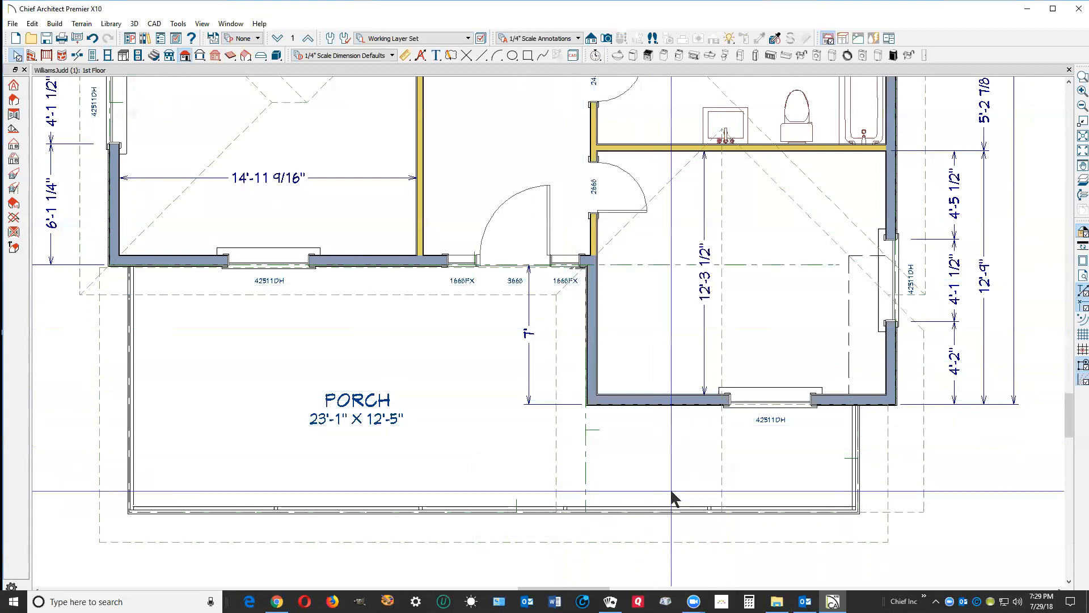
Break the porch roof plane's edge along the front bedroom wall at the porch's outer railing.
{"action": "left_click", "coordinate": [749, 541]}
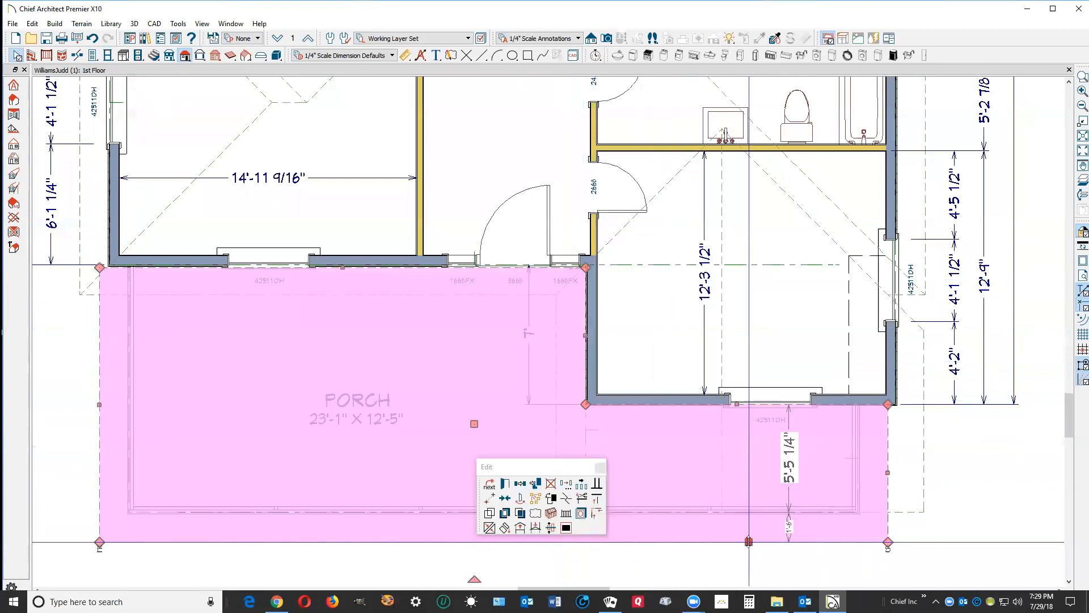
{"action": "key", "text": "Escape"}
{"action": "scroll", "coordinate": [818, 549], "scroll_direction": "up", "scroll_amount": 1}
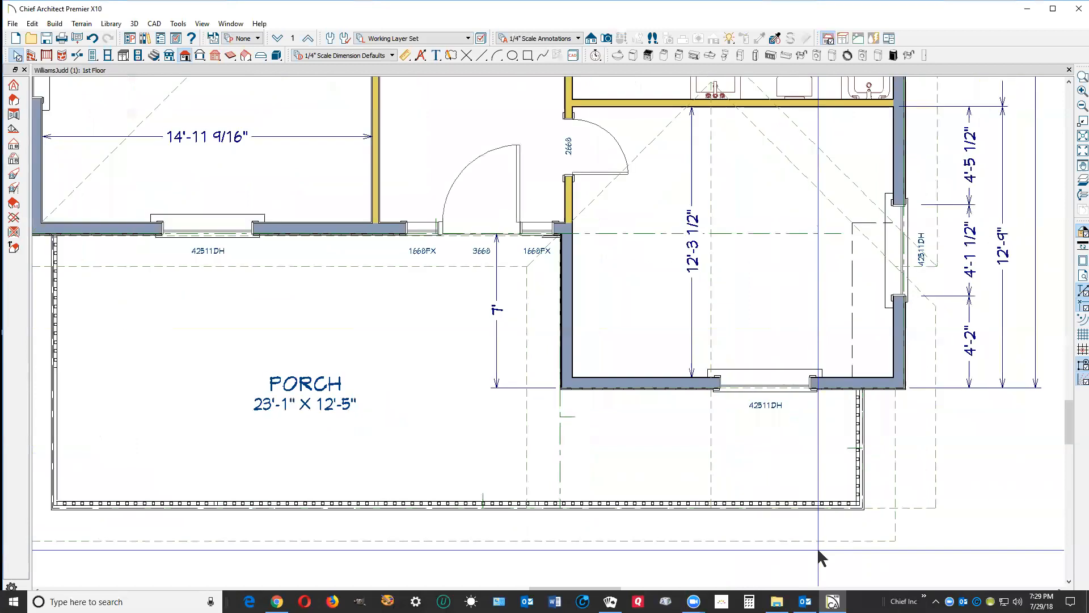
{"action": "scroll", "coordinate": [818, 549], "scroll_direction": "up", "scroll_amount": 1}
{"action": "left_click", "coordinate": [825, 533]}
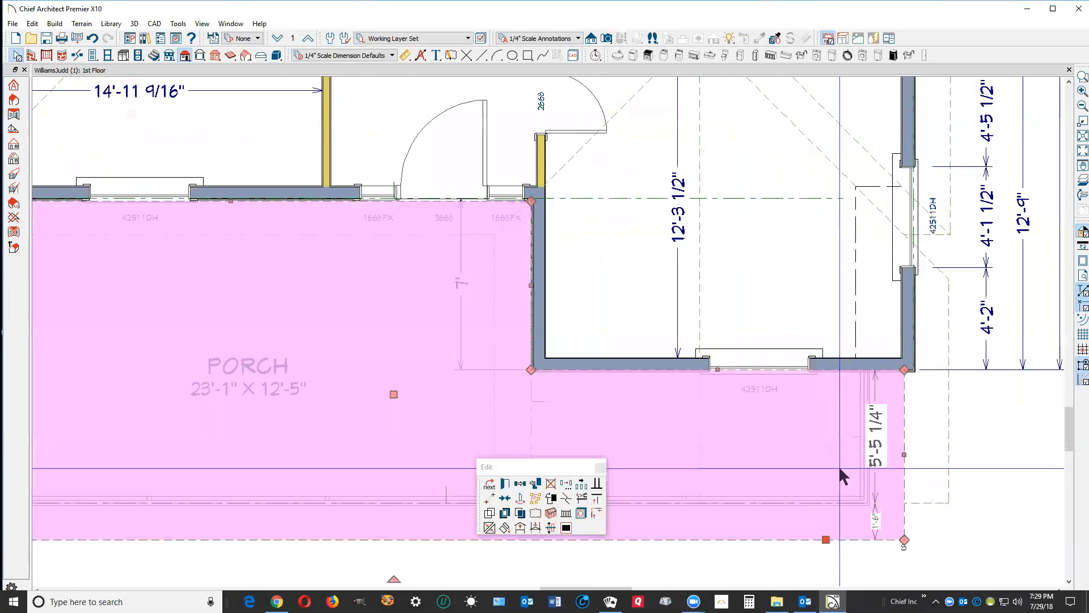
{"action": "left_click", "coordinate": [567, 498]}
{"action": "left_click", "coordinate": [872, 373]}
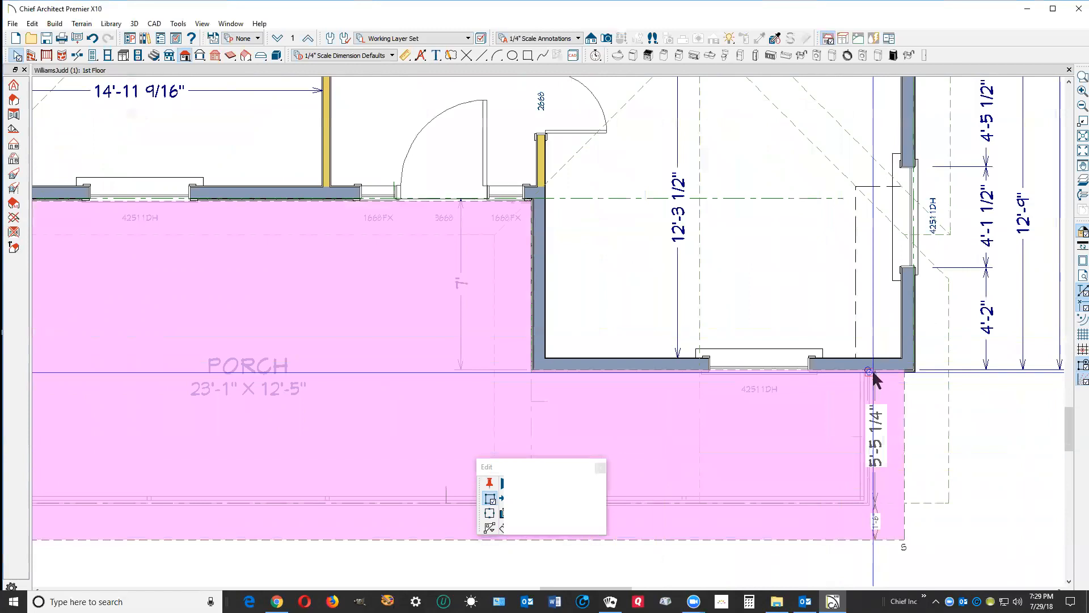
{"action": "left_click", "coordinate": [874, 379]}
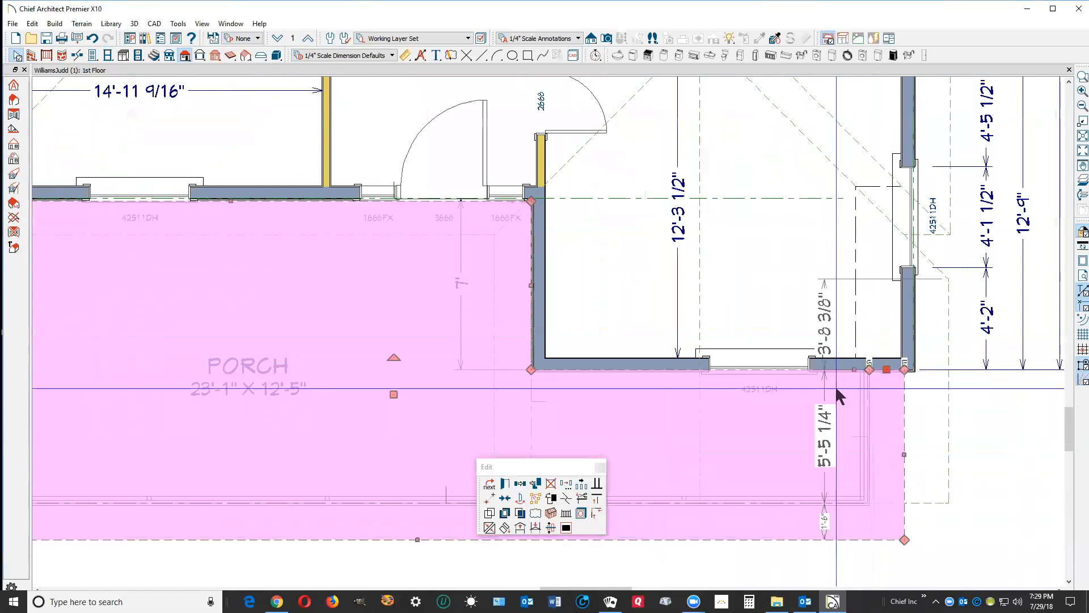
{"action": "left_click", "coordinate": [552, 499]}
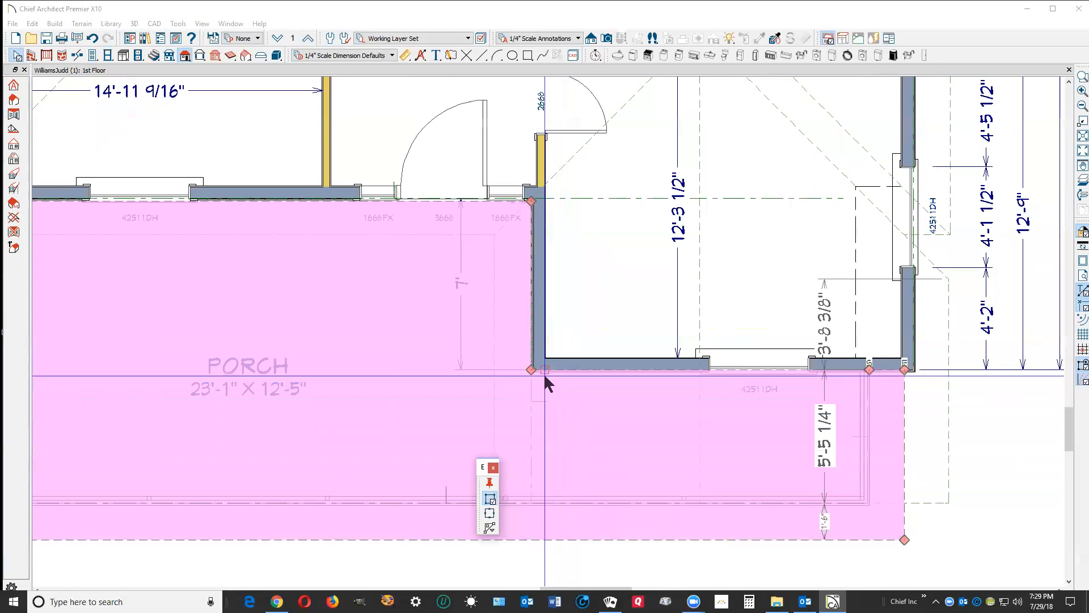
{"action": "key", "text": "Escape"}
Move the porch roof plane's edge from the front bedroom wall out to the gable planes' front edge over the porch railing.
{"action": "left_click", "coordinate": [620, 378]}
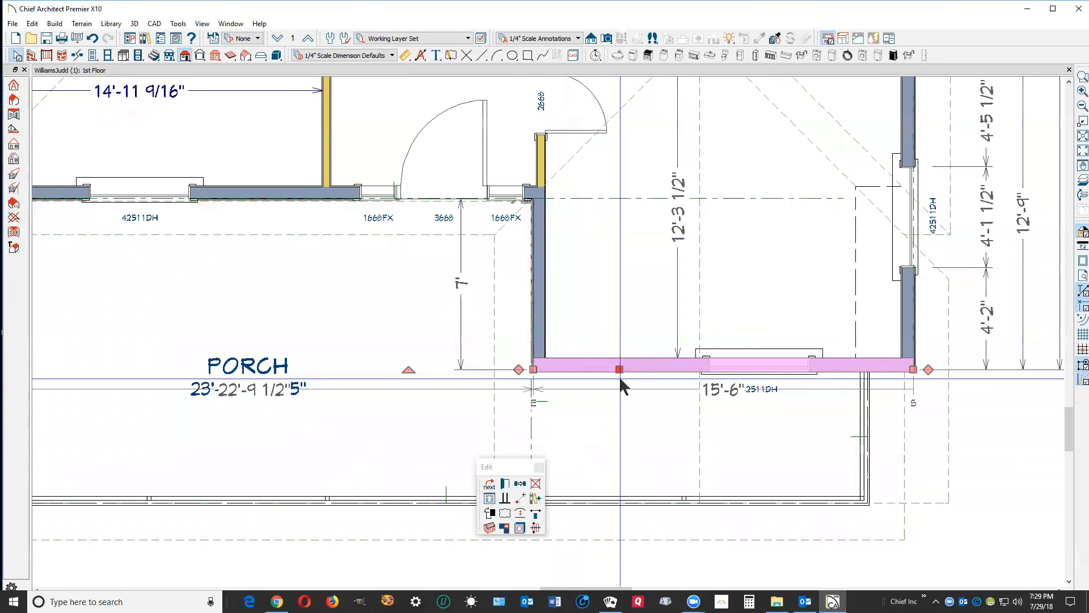
{"action": "key", "text": "Tab"}
{"action": "left_click", "coordinate": [790, 375]}
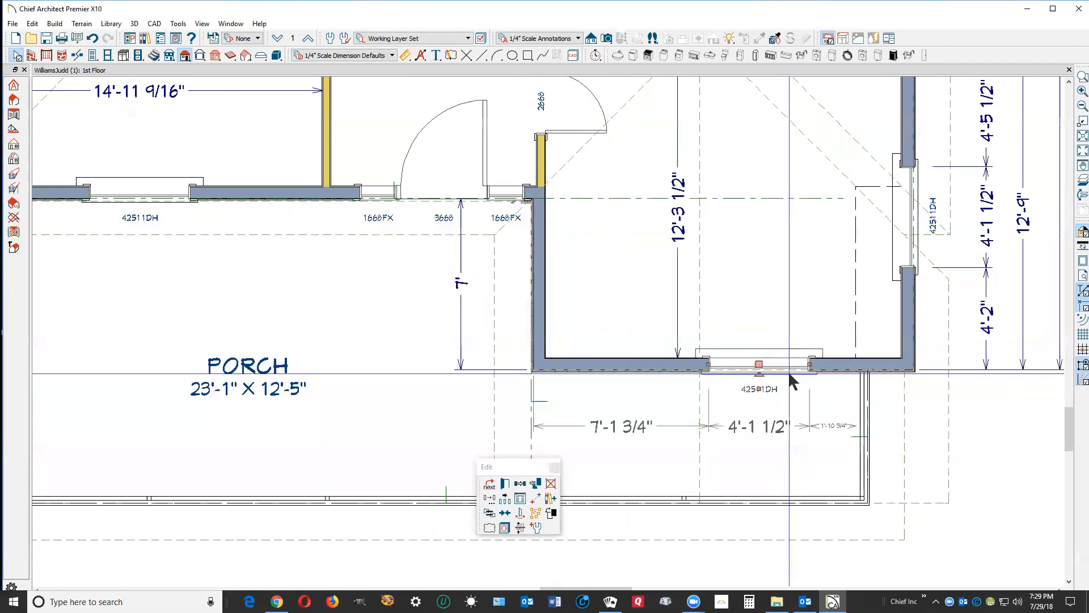
{"action": "key", "text": "Tab"}
{"action": "key", "text": "Tab"}
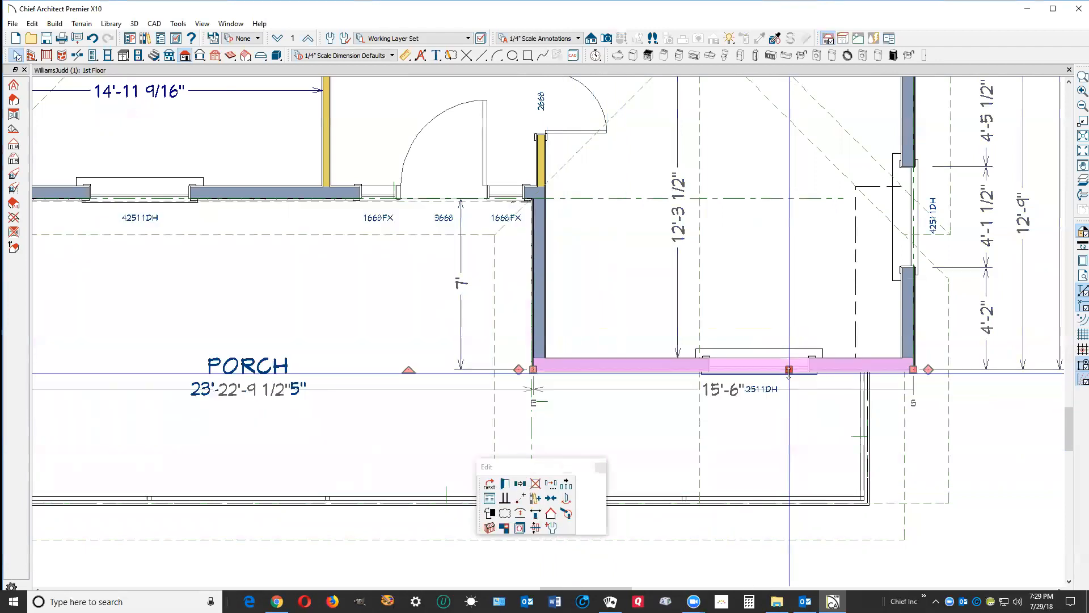
{"action": "left_click_drag", "start_coordinate": [789, 370], "coordinate": [791, 507]}
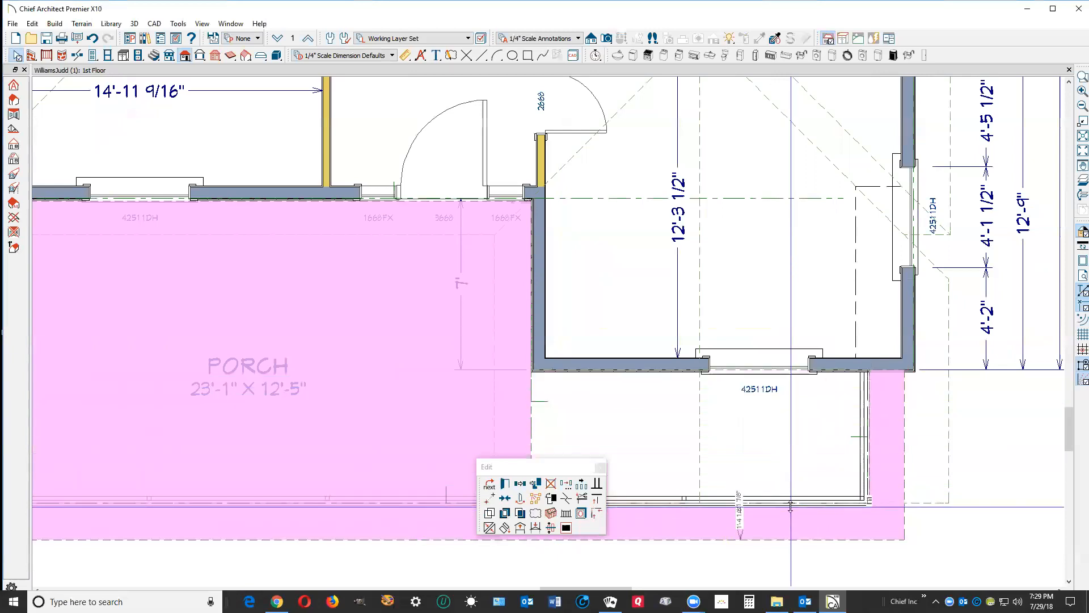
{"action": "key", "text": "Escape"}
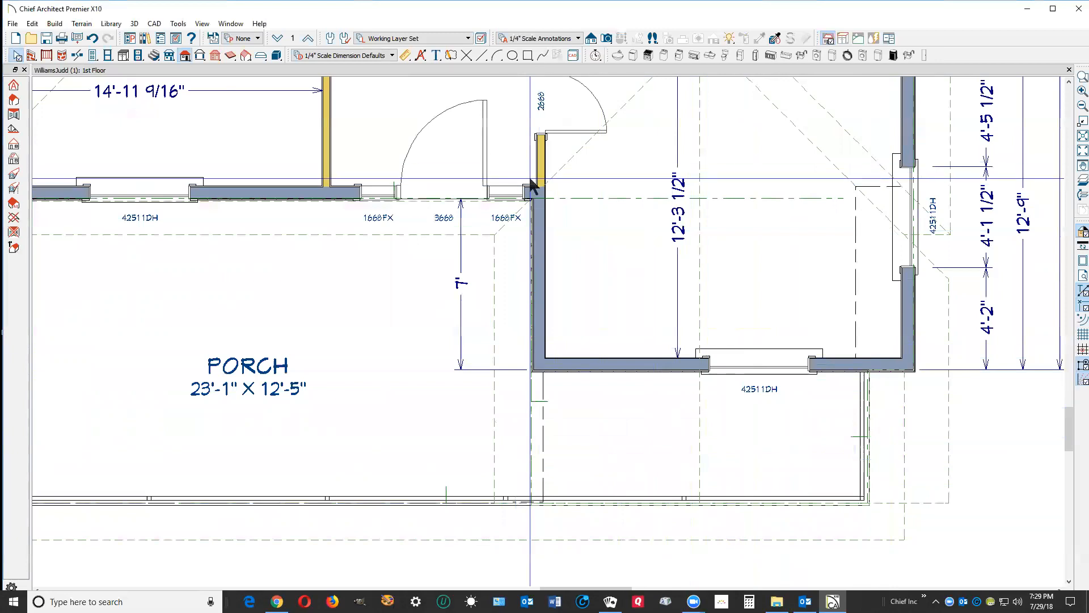
Create a perspective full overview of the house's front and compare its roof with the reference photo in Chrome.
{"action": "left_click", "coordinate": [605, 37]}
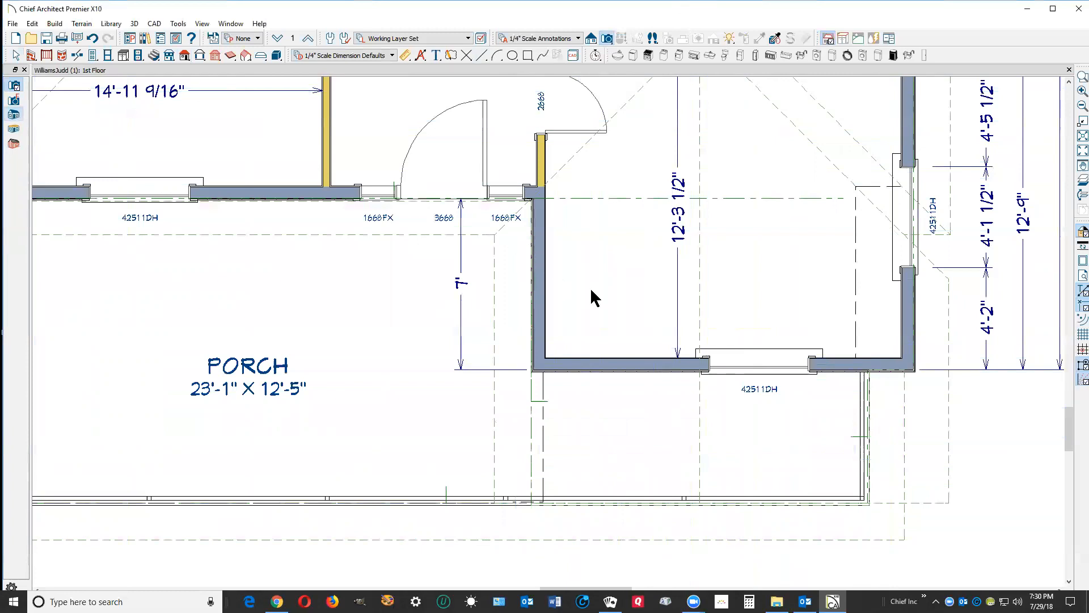
{"action": "left_click", "coordinate": [605, 276]}
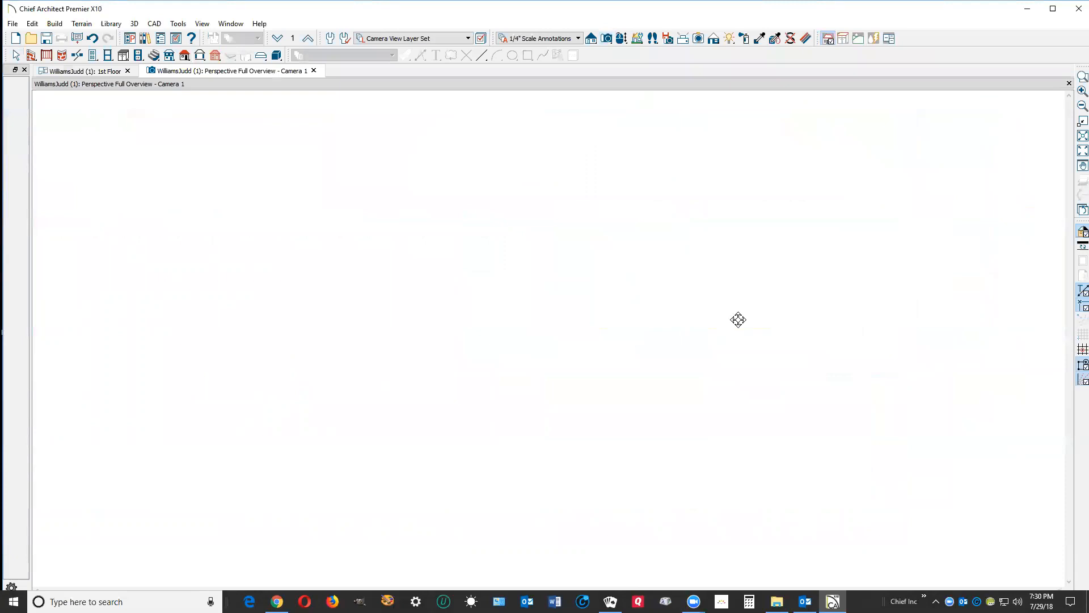
{"action": "left_click_drag", "start_coordinate": [656, 376], "coordinate": [703, 334]}
{"action": "scroll", "coordinate": [702, 334], "scroll_direction": "up", "scroll_amount": 3}
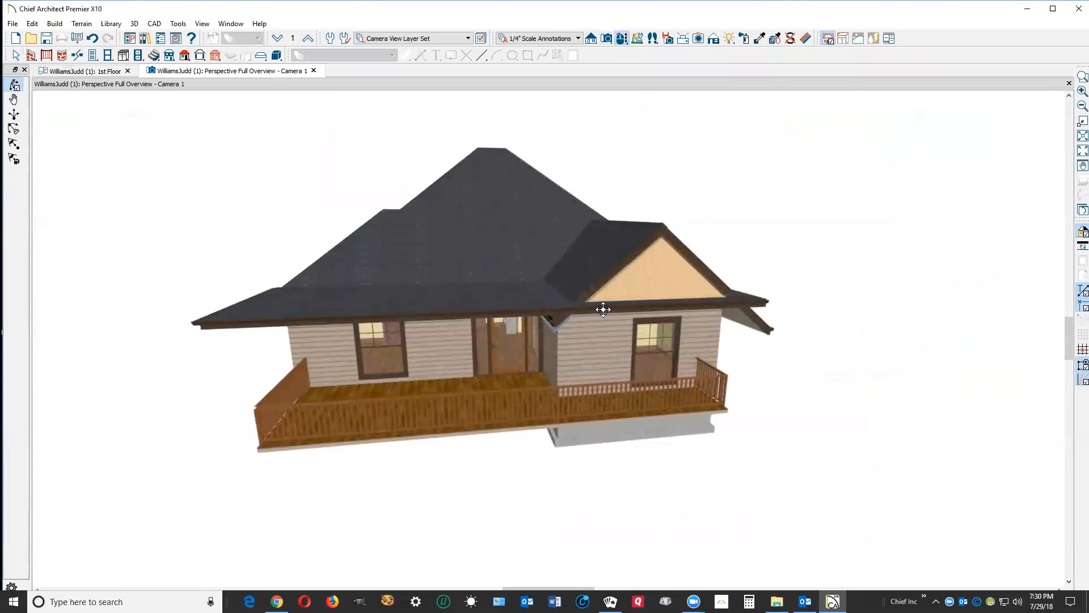
{"action": "left_click_drag", "start_coordinate": [710, 291], "coordinate": [688, 311]}
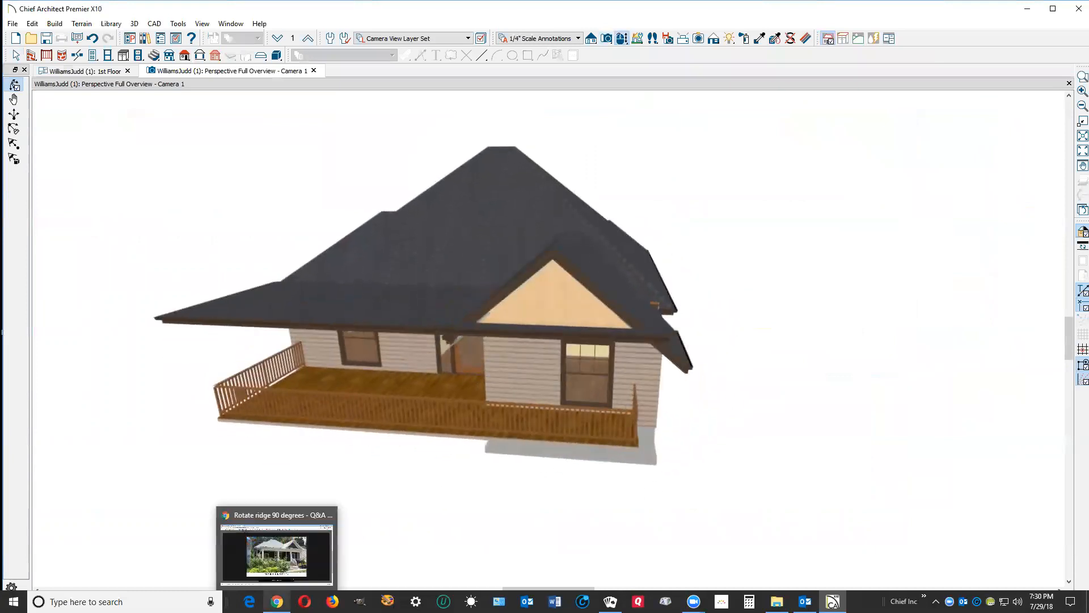
{"action": "left_click", "coordinate": [277, 601]}
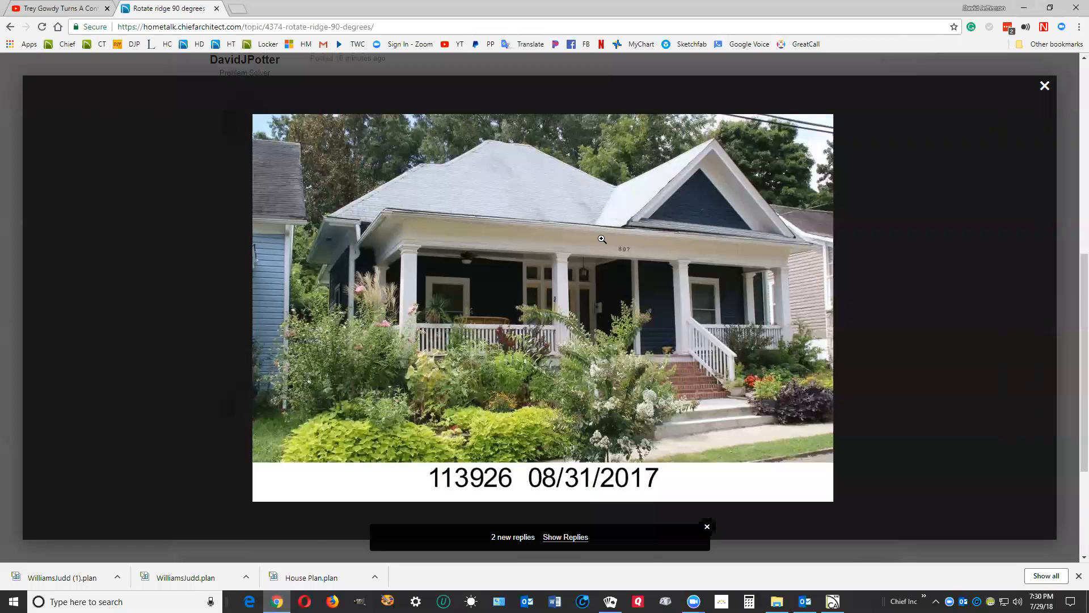
{"action": "left_click", "coordinate": [1021, 11]}
Adjust the porch-side gable plane at its lower front corner by the porch roof and remove the front gable's tan attic wall.
{"action": "left_click_drag", "start_coordinate": [485, 303], "coordinate": [508, 374]}
{"action": "scroll", "coordinate": [508, 375], "scroll_direction": "up", "scroll_amount": 4}
{"action": "key", "text": "space"}
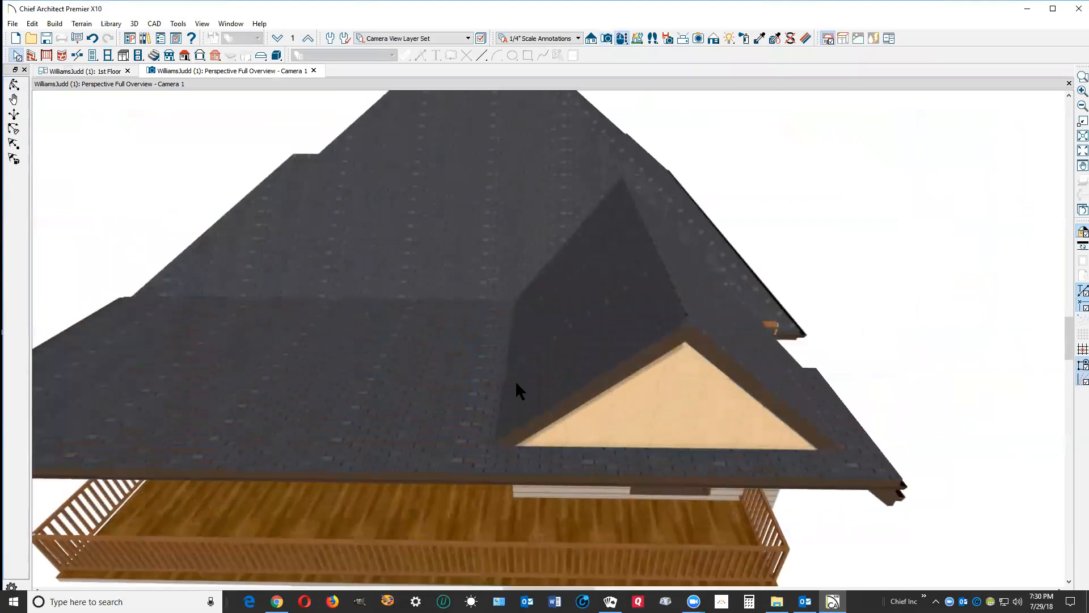
{"action": "left_click", "coordinate": [516, 383]}
{"action": "left_click_drag", "start_coordinate": [479, 386], "coordinate": [497, 450]}
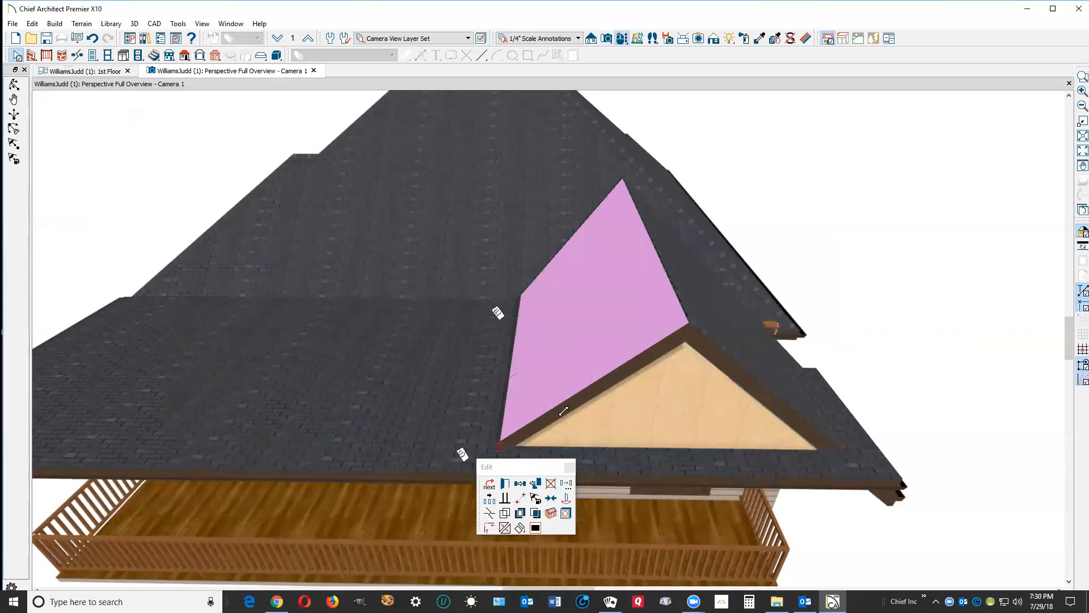
{"action": "key", "text": "Delete"}
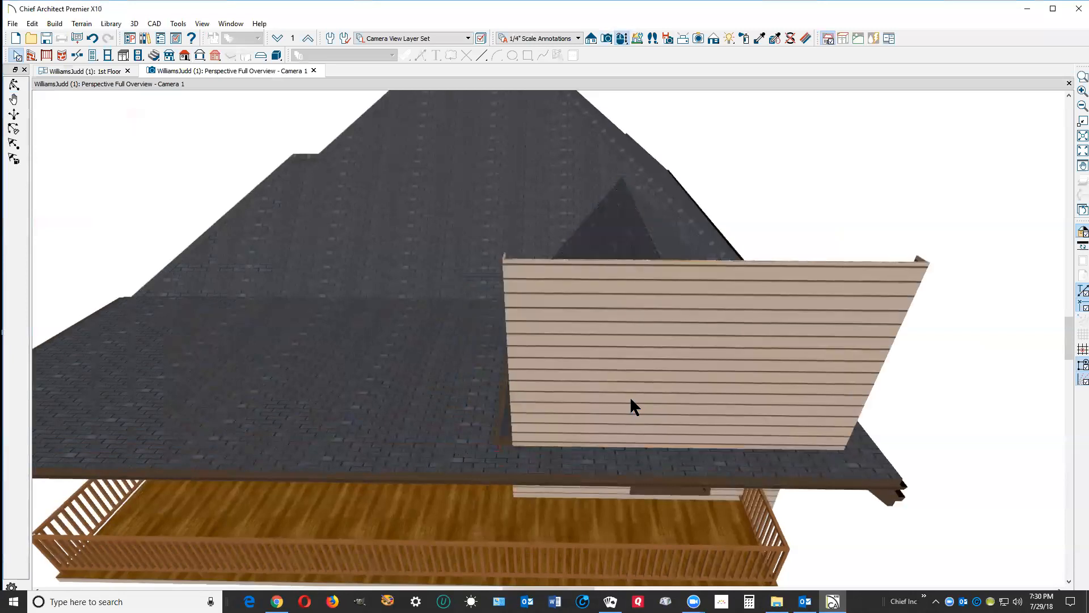
{"action": "left_click", "coordinate": [684, 322]}
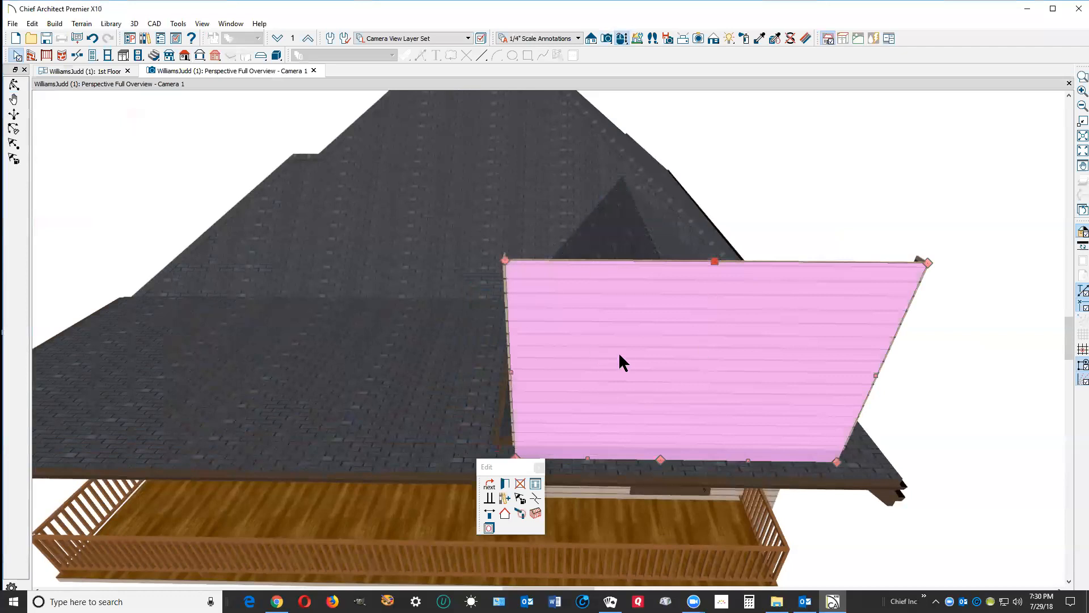
{"action": "key", "text": "Escape"}
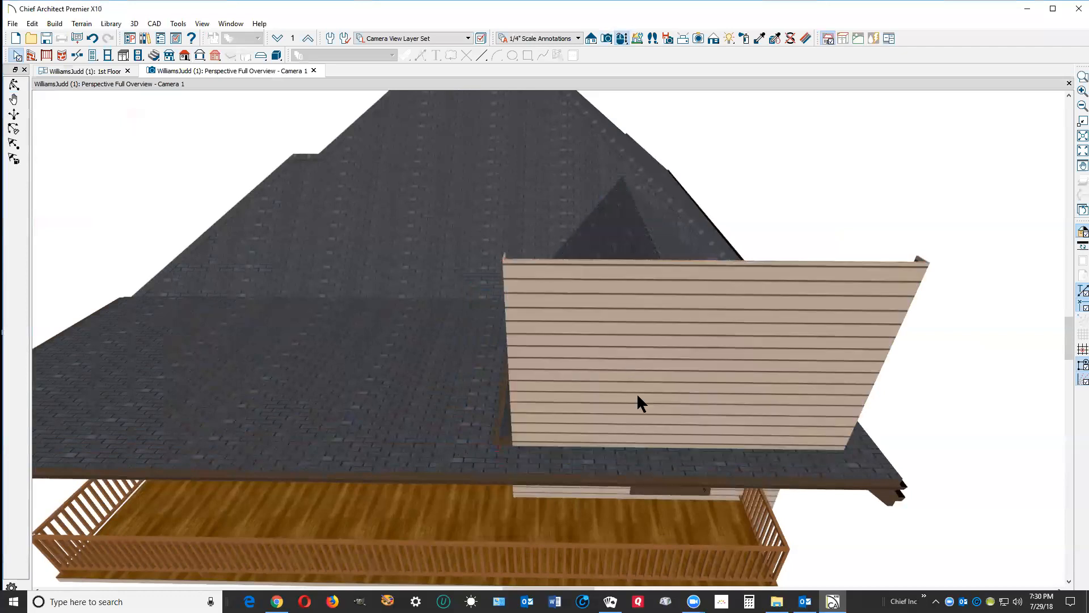
Move the porch roof plane's edge slightly back at the base of the front gable.
{"action": "left_click", "coordinate": [657, 447]}
{"action": "left_click_drag", "start_coordinate": [667, 449], "coordinate": [659, 440]}
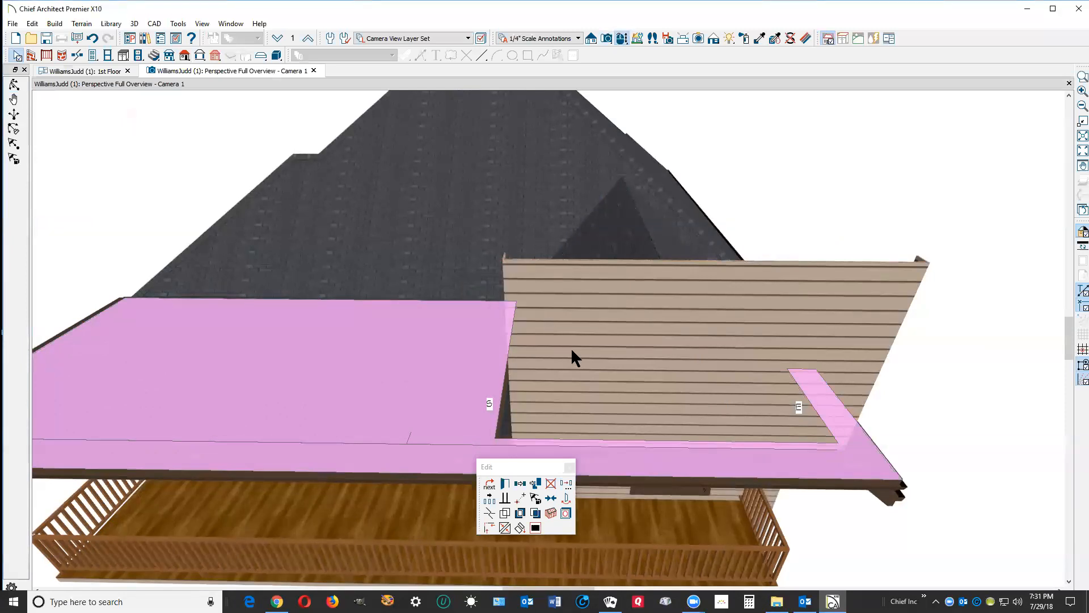
{"action": "key", "text": "Escape"}
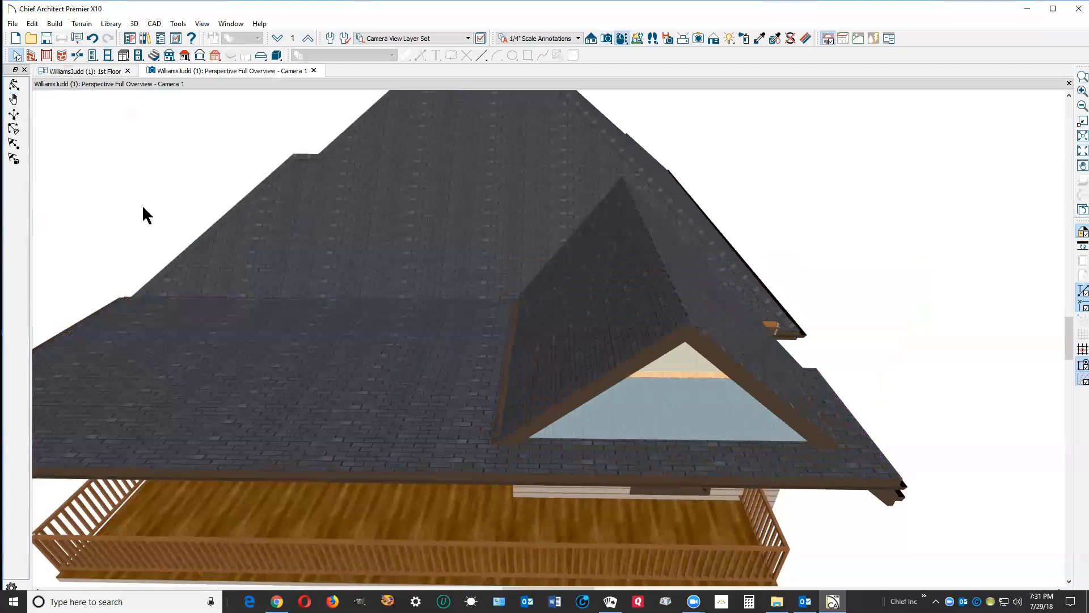
Remove the fascia along the lower edge of the front gable's porch-side roof plane through its specification options.
{"action": "left_click", "coordinate": [507, 392]}
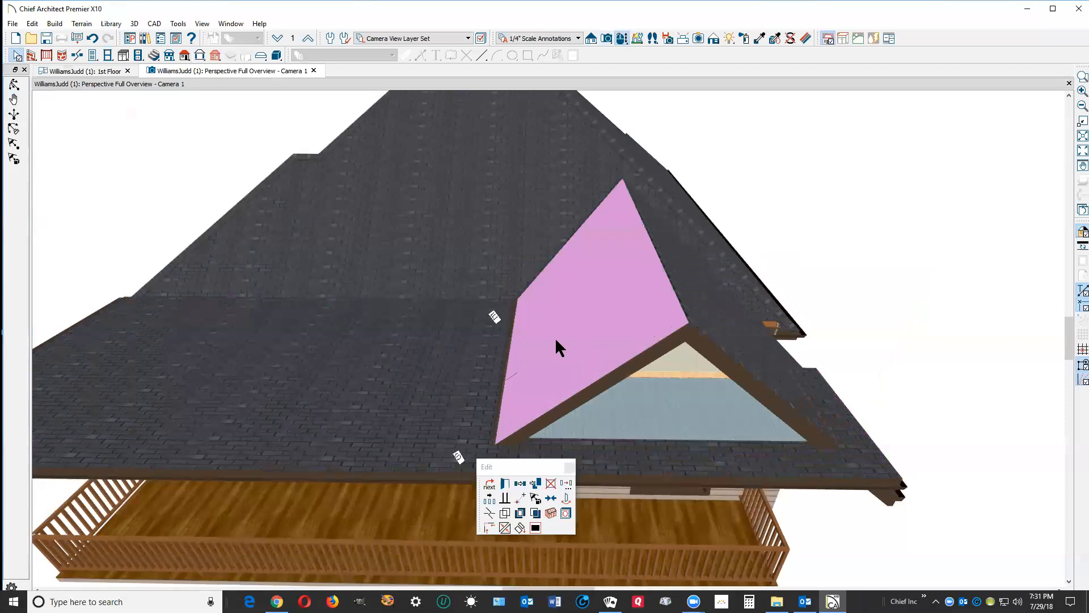
{"action": "key", "text": "Delete"}
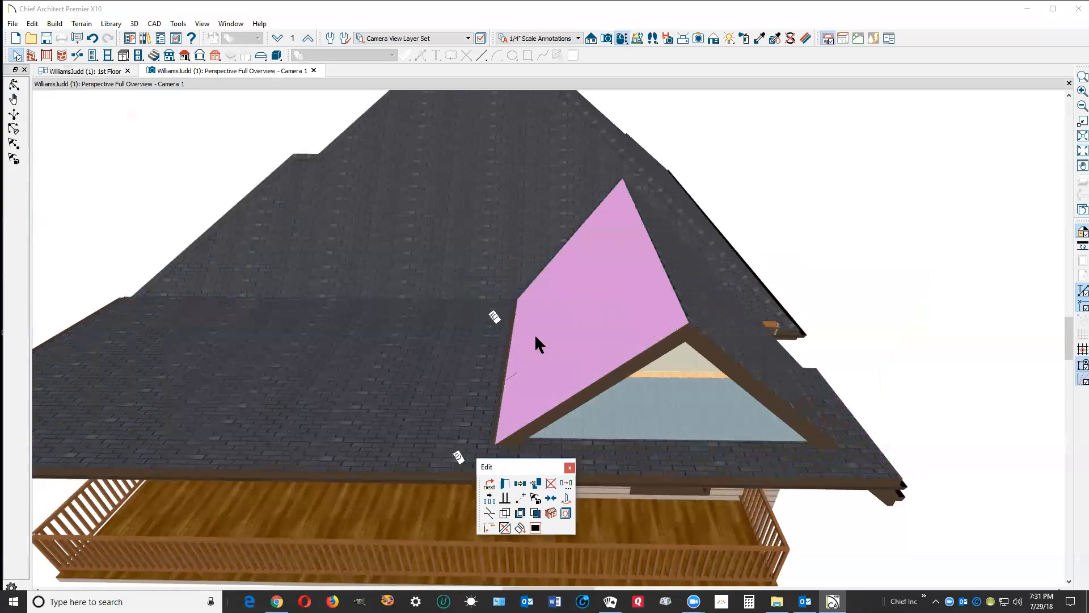
{"action": "left_click", "coordinate": [537, 370]}
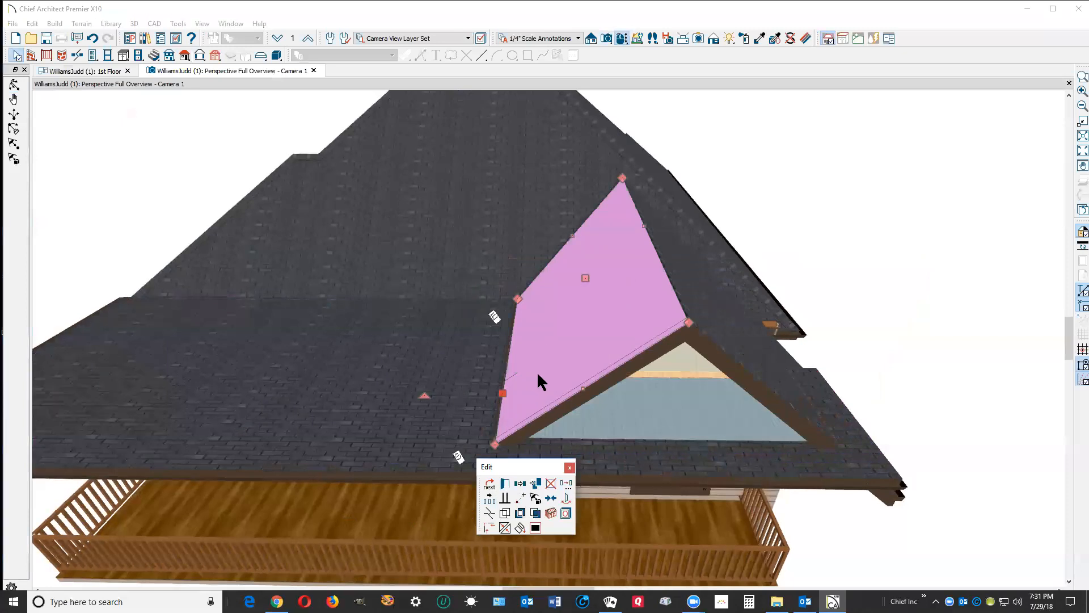
{"action": "left_click", "coordinate": [505, 483]}
{"action": "double_click", "coordinate": [607, 278]}
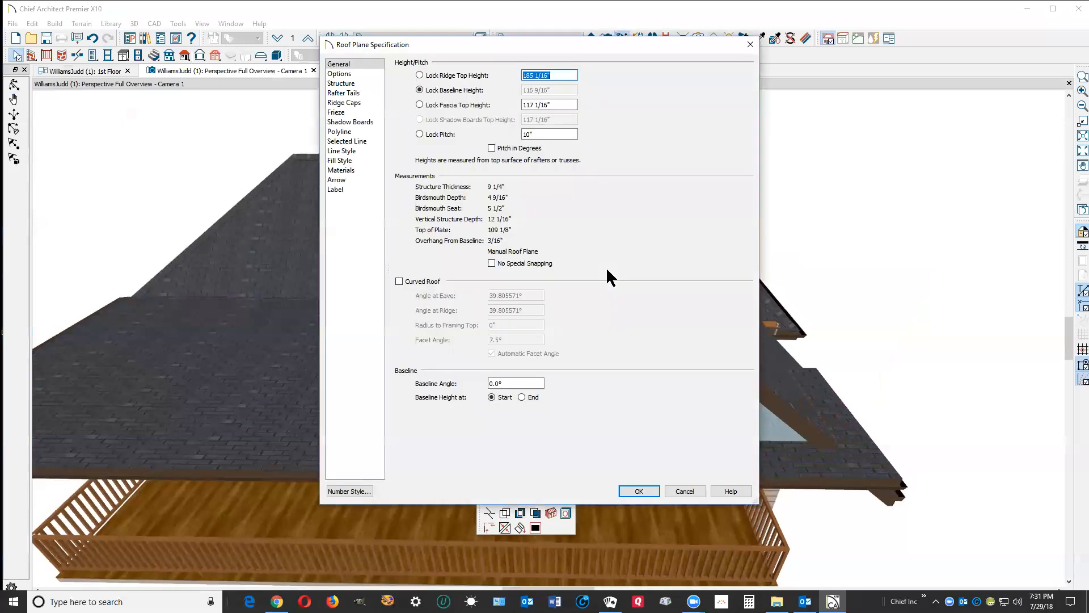
{"action": "left_click", "coordinate": [345, 75]}
{"action": "left_click", "coordinate": [471, 212]}
{"action": "left_click", "coordinate": [640, 489]}
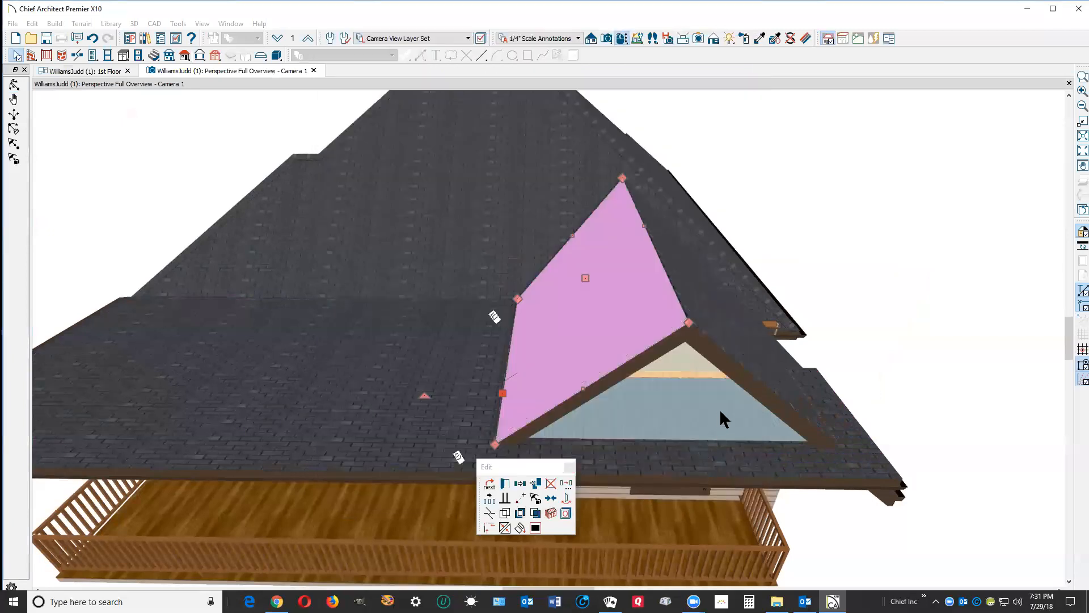
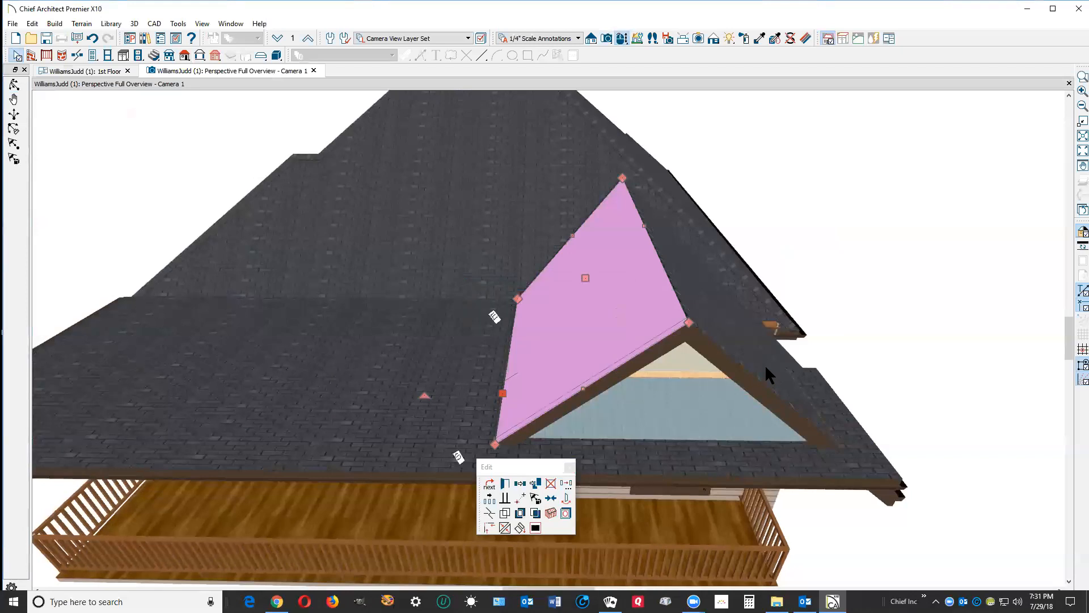
{"action": "key", "text": "Escape"}
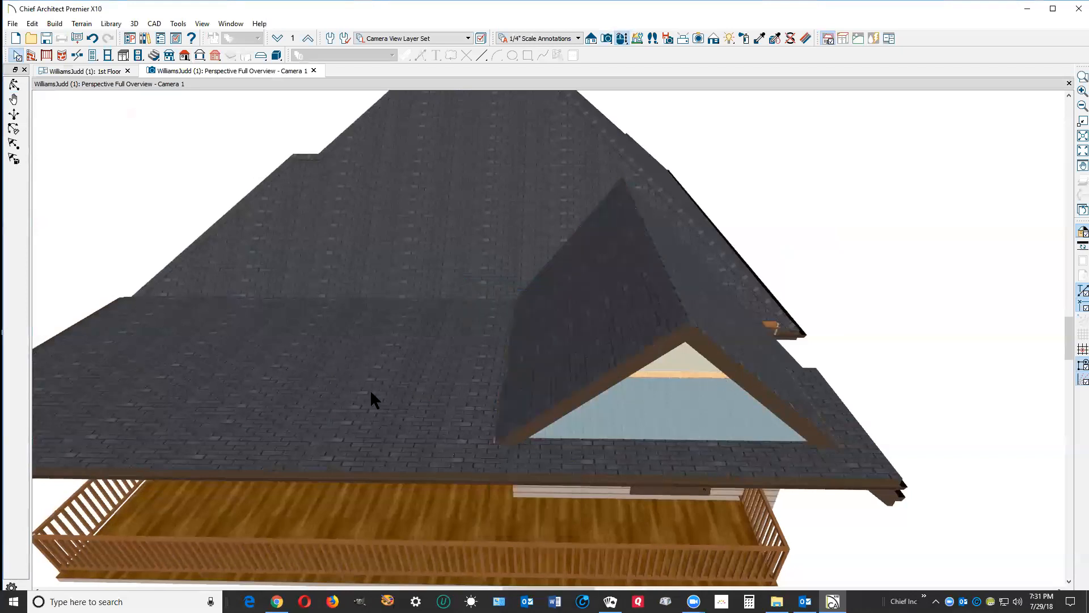
Pull the lower edge of the front gable's outer roof plane inward in the perspective overview, toward the porch roof corner.
{"action": "left_click", "coordinate": [814, 413]}
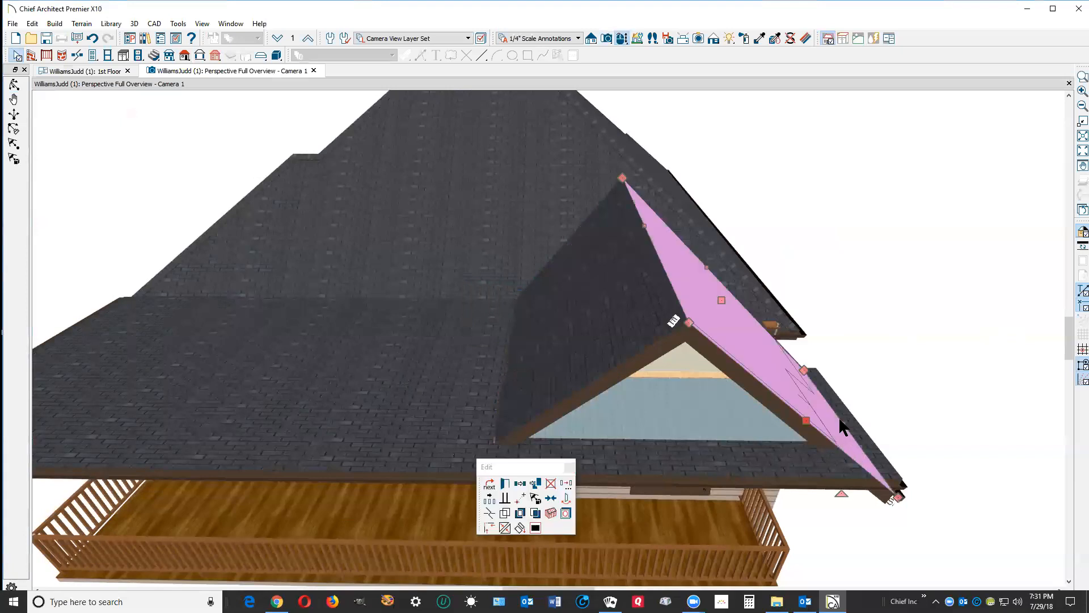
{"action": "left_click_drag", "start_coordinate": [837, 414], "coordinate": [782, 357]}
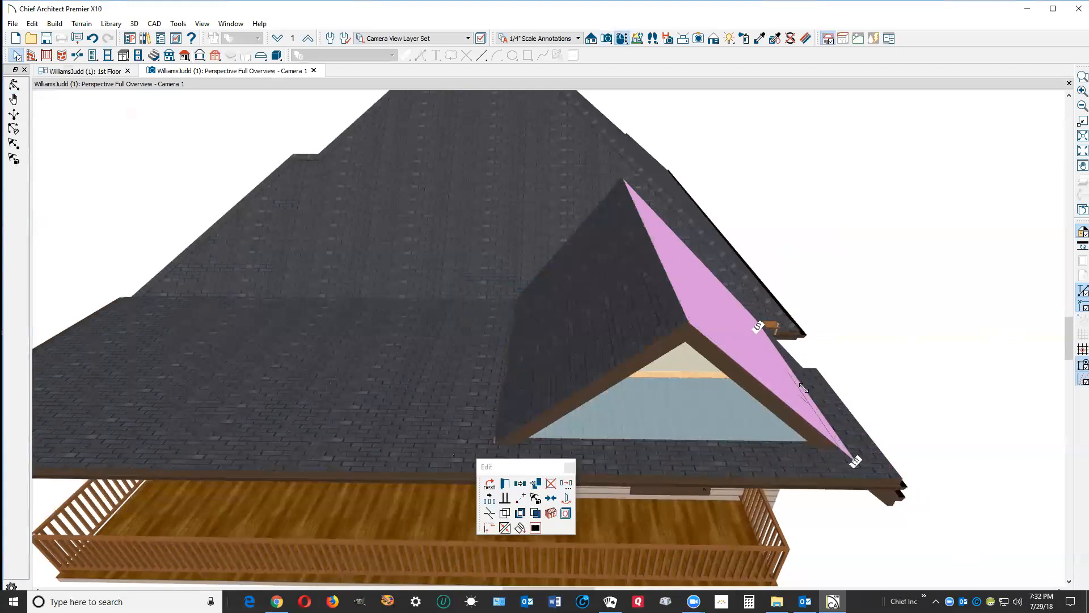
{"action": "left_click_drag", "start_coordinate": [811, 386], "coordinate": [811, 386]}
{"action": "key", "text": "Escape"}
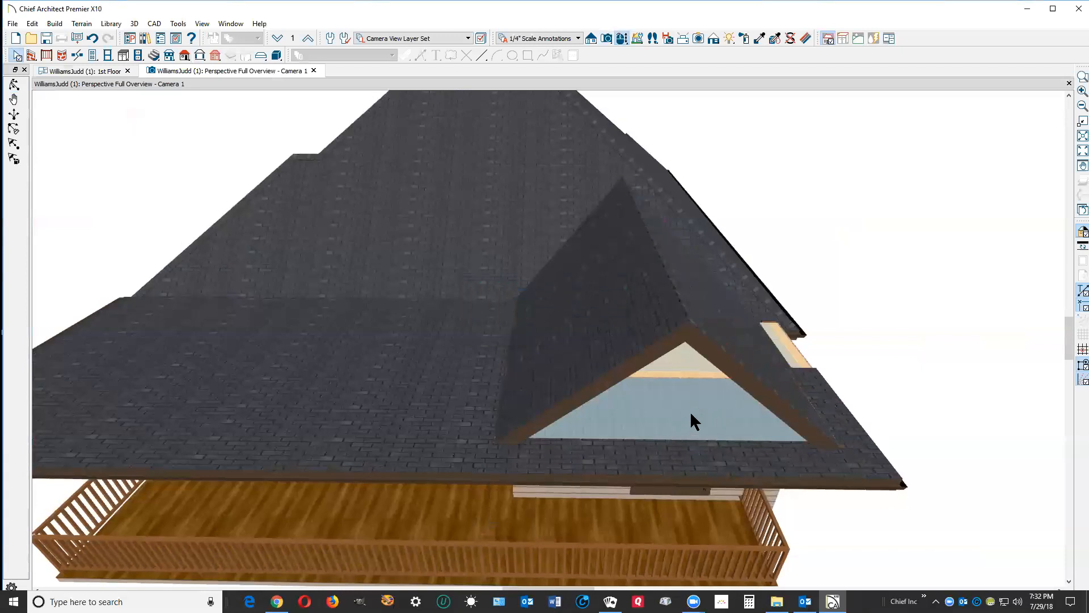
Go to the attic floor plan and review the wall layers in the Working Layer Set's display options.
{"action": "key", "text": "ctrl+Tab"}
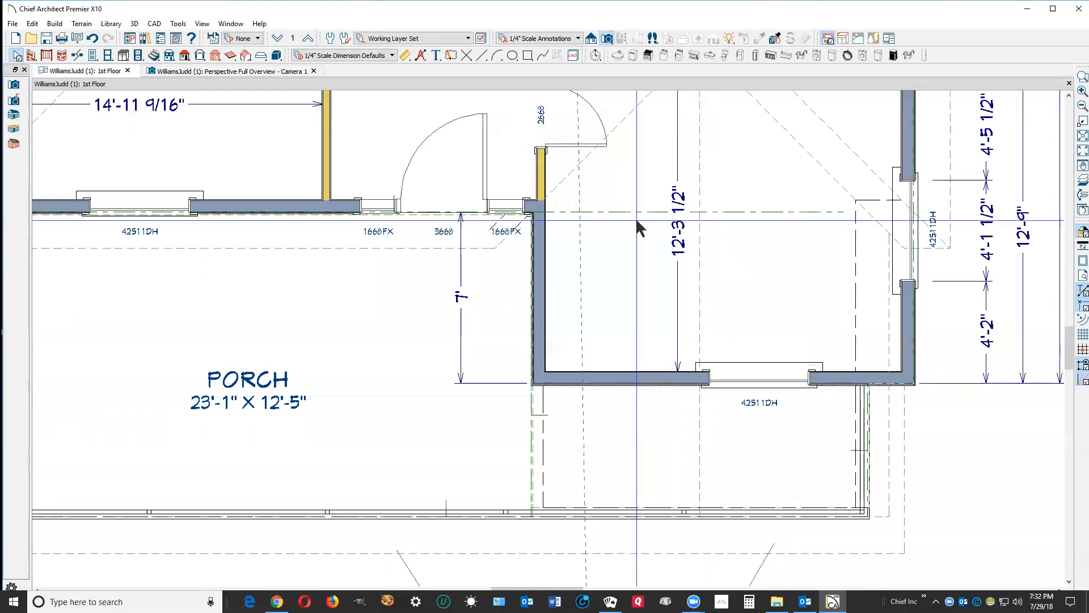
{"action": "left_click", "coordinate": [308, 35]}
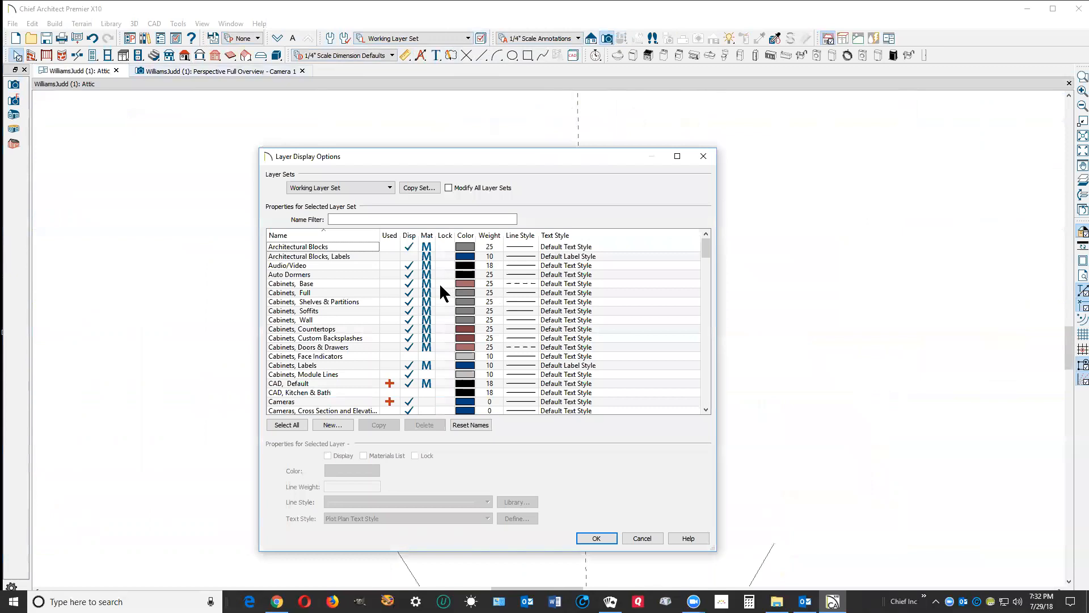
{"action": "key", "text": "w"}
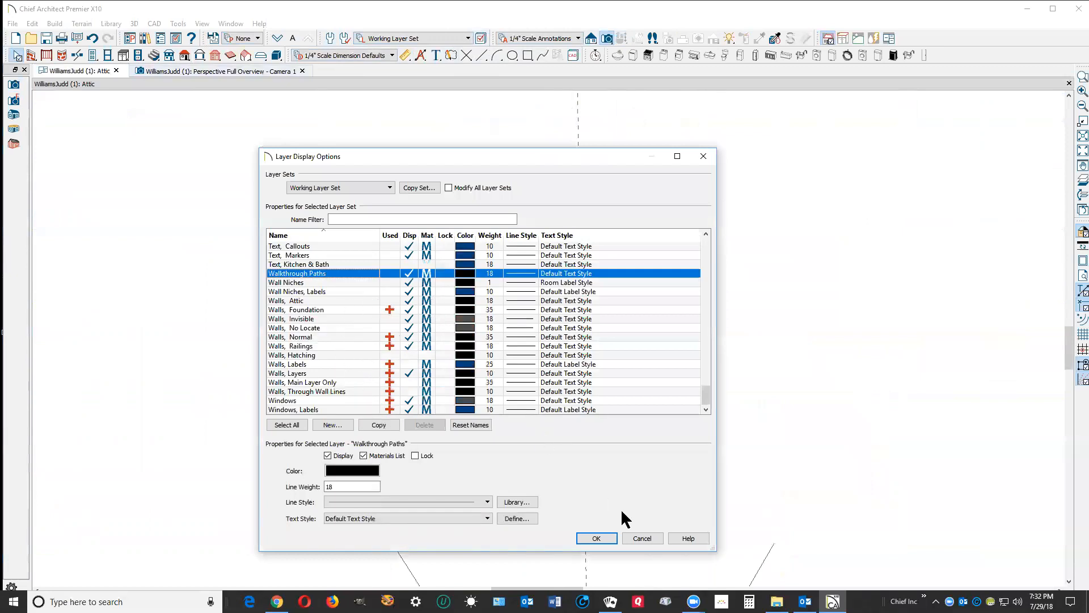
{"action": "left_click", "coordinate": [615, 537]}
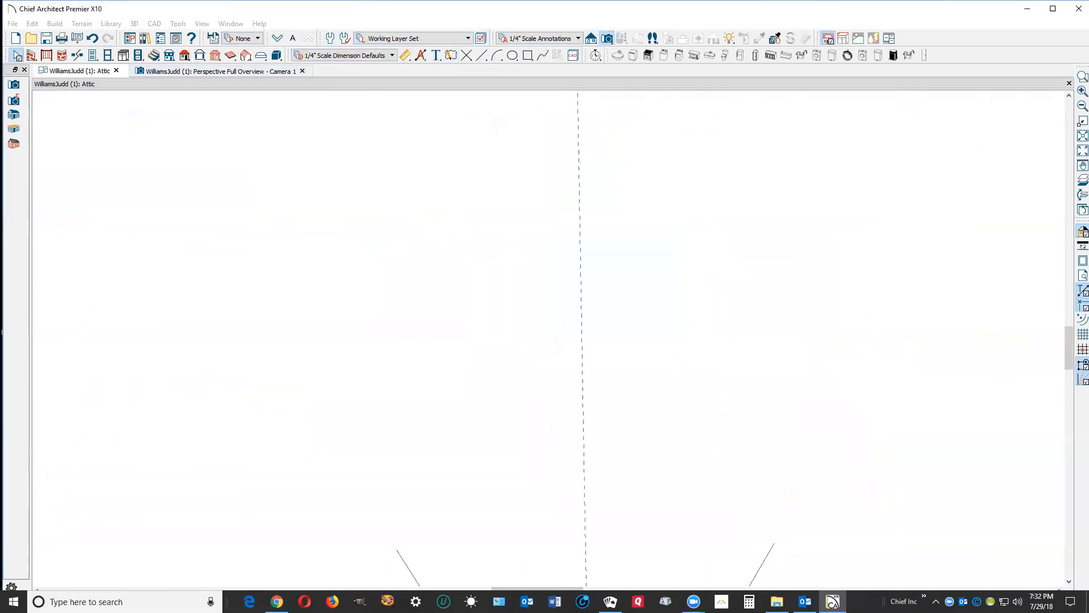
Turn on the reference display in the attic plan and examine the gable and porch area against the first floor.
{"action": "scroll", "coordinate": [821, 386], "scroll_direction": "down", "scroll_amount": 2}
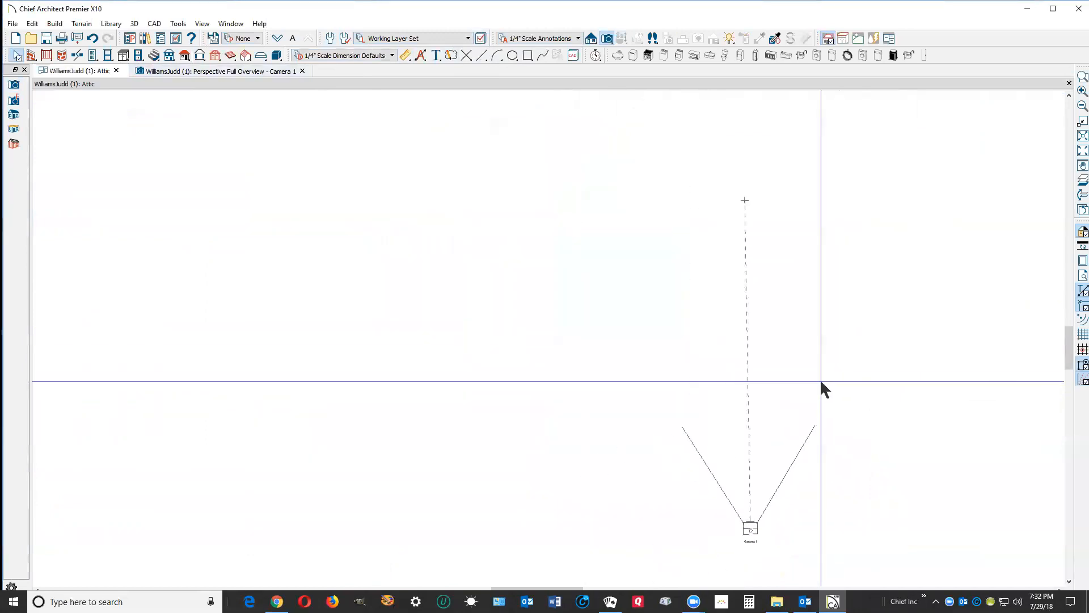
{"action": "left_click", "coordinate": [1072, 180]}
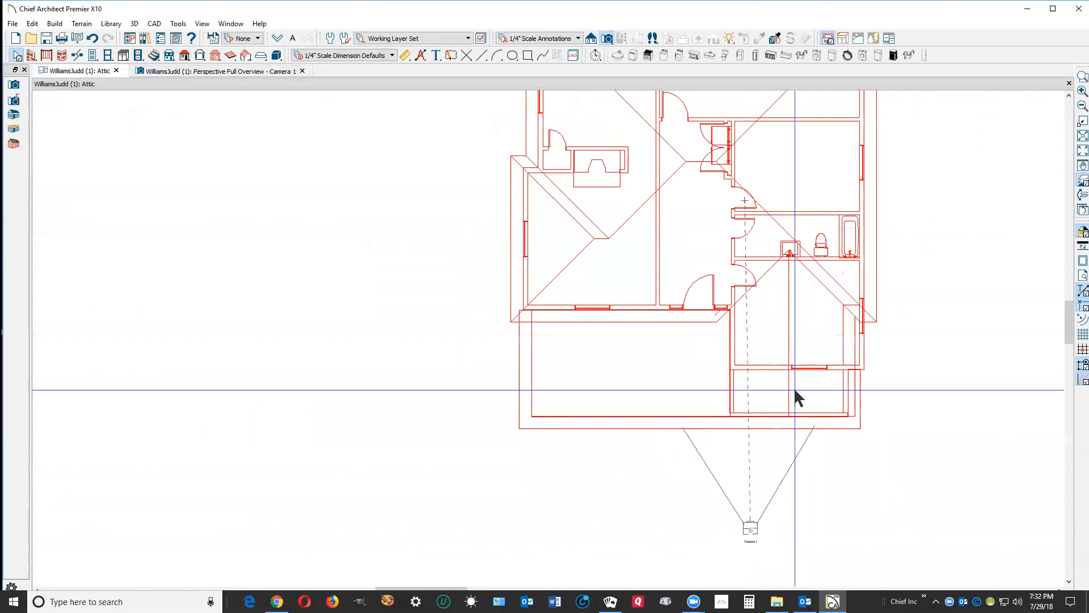
{"action": "scroll", "coordinate": [808, 375], "scroll_direction": "up", "scroll_amount": 2}
{"action": "scroll", "coordinate": [810, 375], "scroll_direction": "up", "scroll_amount": 1}
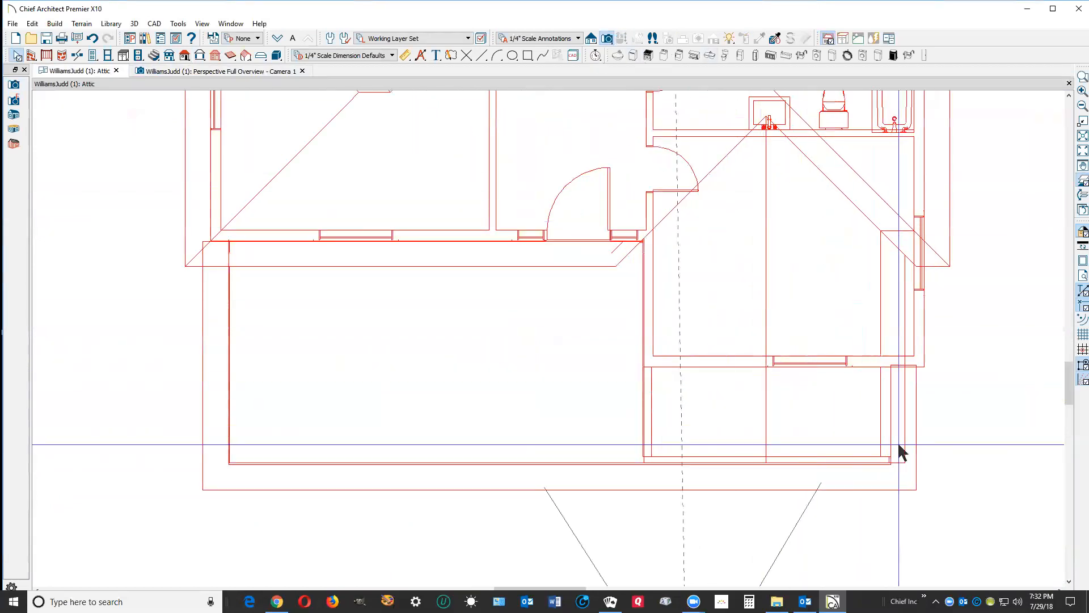
On the first floor plan, move the outer gable plane's eave edge in to the porch's side railing, about 6'-10" from the ridge.
{"action": "left_click", "coordinate": [278, 39]}
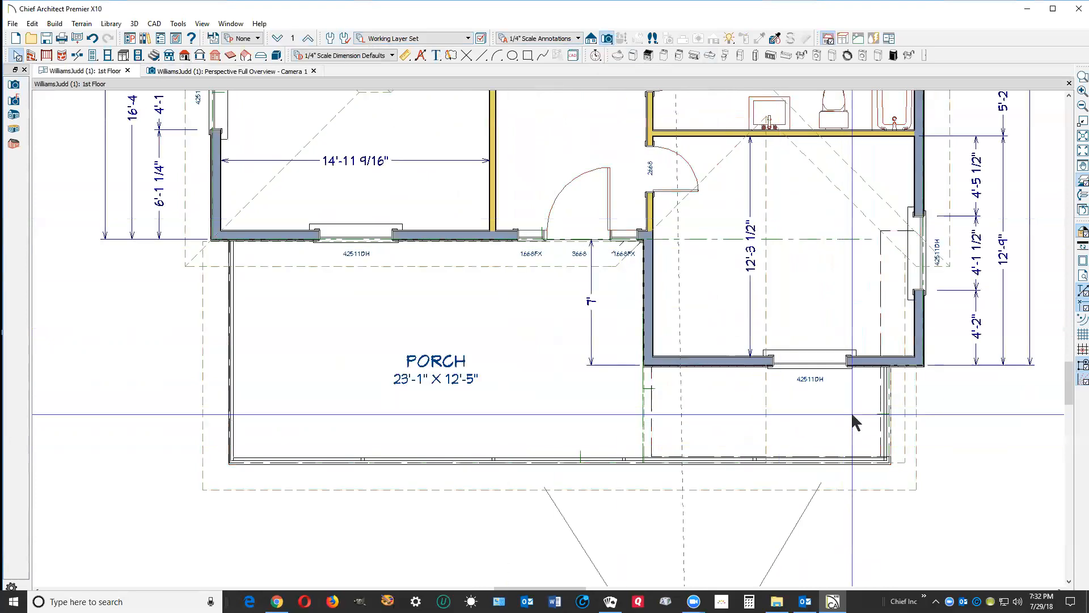
{"action": "left_click", "coordinate": [912, 423]}
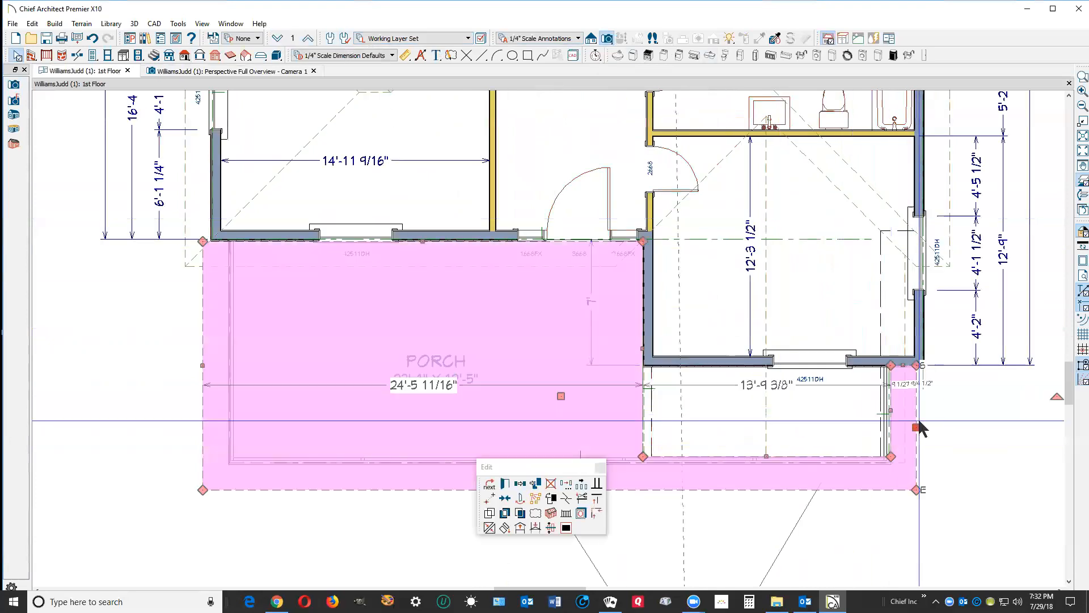
{"action": "scroll", "coordinate": [912, 428], "scroll_direction": "up", "scroll_amount": 3}
{"action": "key", "text": "Escape"}
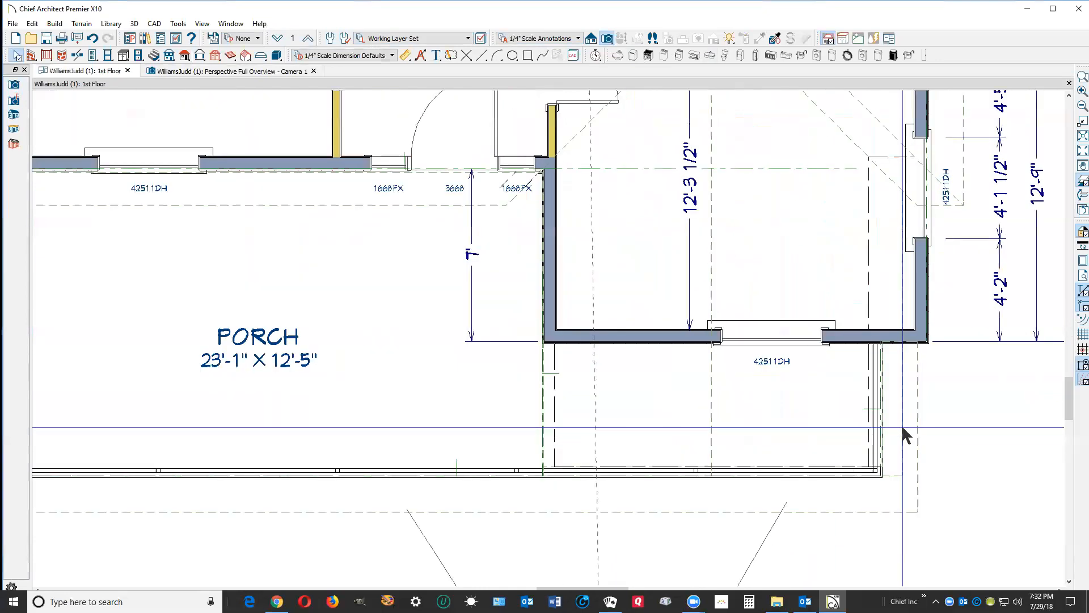
{"action": "left_click", "coordinate": [903, 428]}
{"action": "left_click_drag", "start_coordinate": [903, 427], "coordinate": [880, 412]}
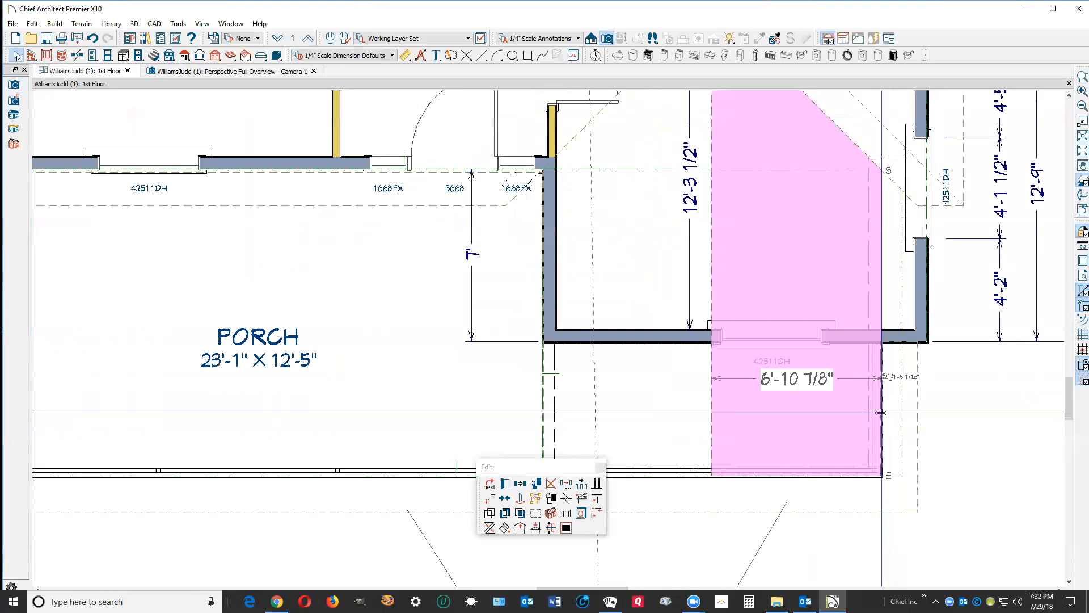
{"action": "left_click_drag", "start_coordinate": [880, 413], "coordinate": [878, 408]}
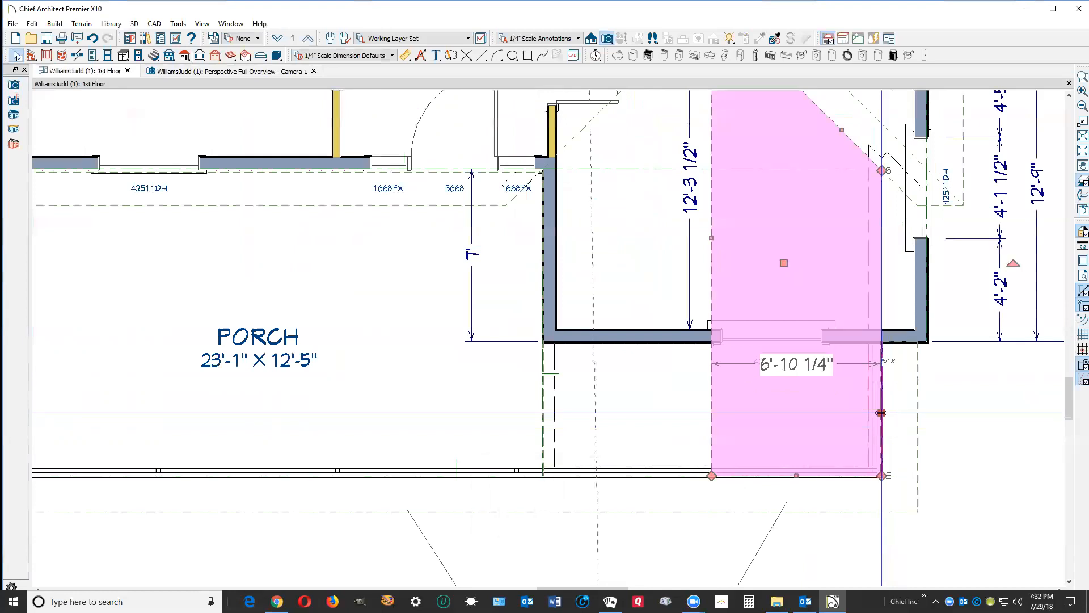
{"action": "left_click", "coordinate": [970, 409]}
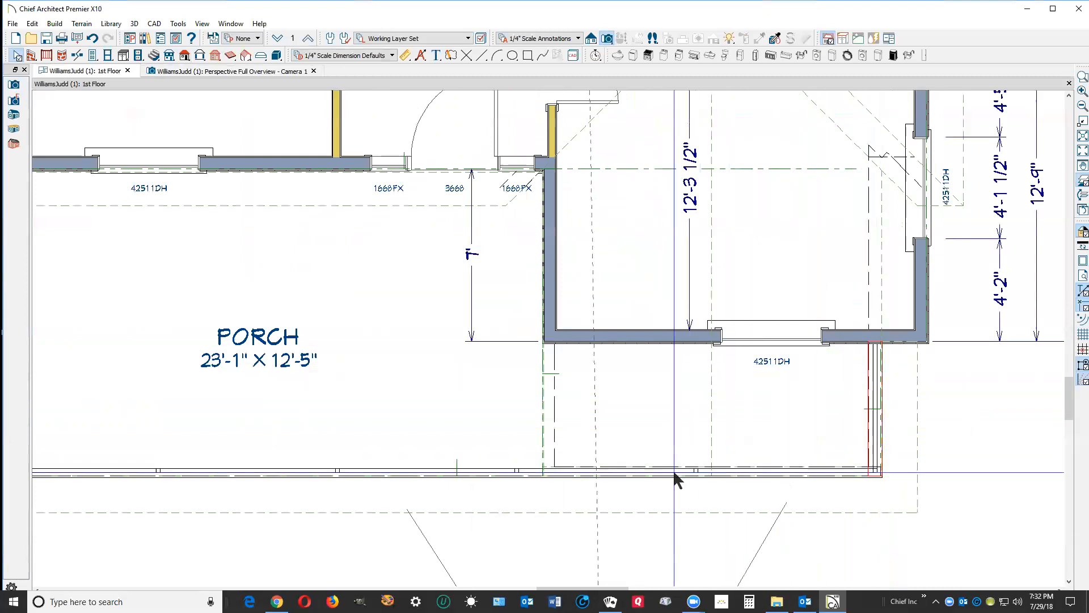
Draw an attic wall about 13'-8" long across the gable's front, from the side attic wall's corner to the bedroom wall line.
{"action": "left_click", "coordinate": [308, 38]}
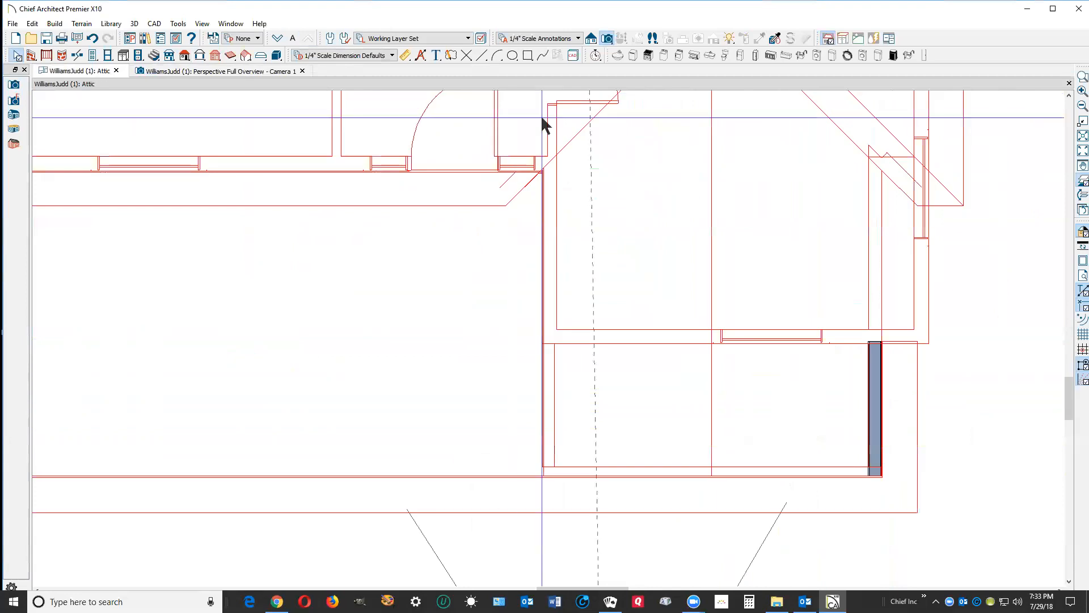
{"action": "left_click", "coordinate": [880, 447]}
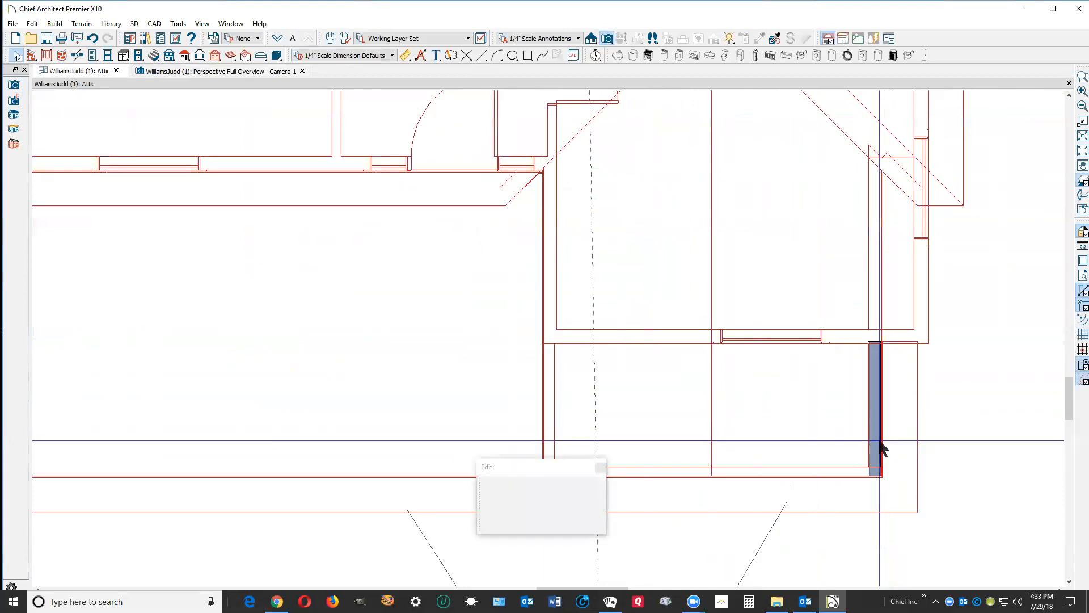
{"action": "left_click_drag", "start_coordinate": [880, 479], "coordinate": [547, 458]}
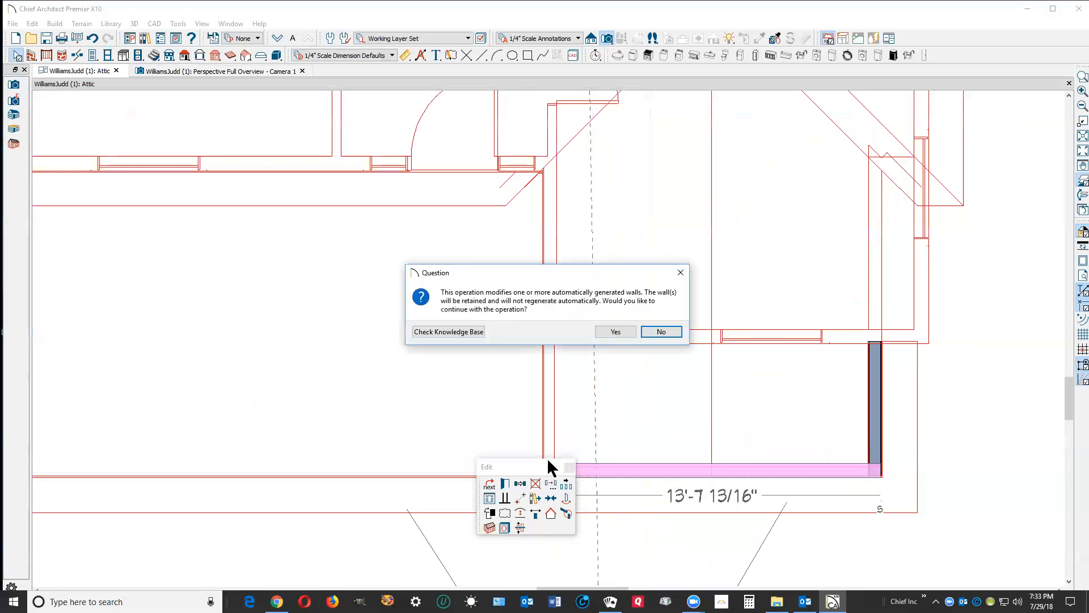
{"action": "left_click", "coordinate": [626, 335]}
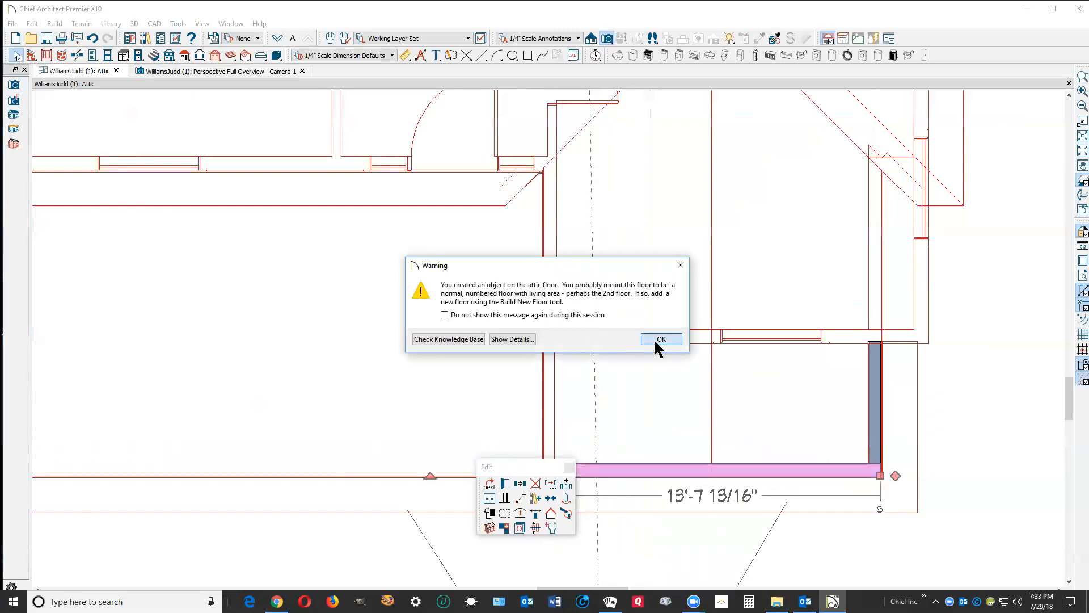
{"action": "left_click", "coordinate": [657, 339]}
{"action": "left_click_drag", "start_coordinate": [522, 464], "coordinate": [409, 407]}
{"action": "left_click", "coordinate": [473, 427]}
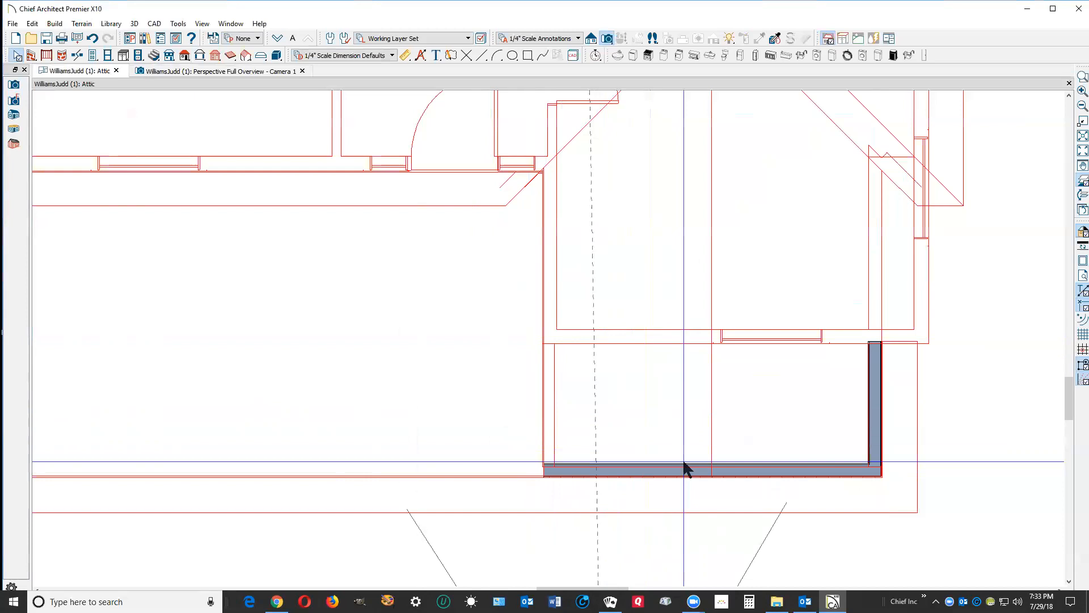
Nudge the porch roof plane's edge slightly forward at the base of the gable wall in the perspective overview.
{"action": "key", "text": "ctrl+Tab"}
{"action": "key", "text": "ctrl+Tab"}
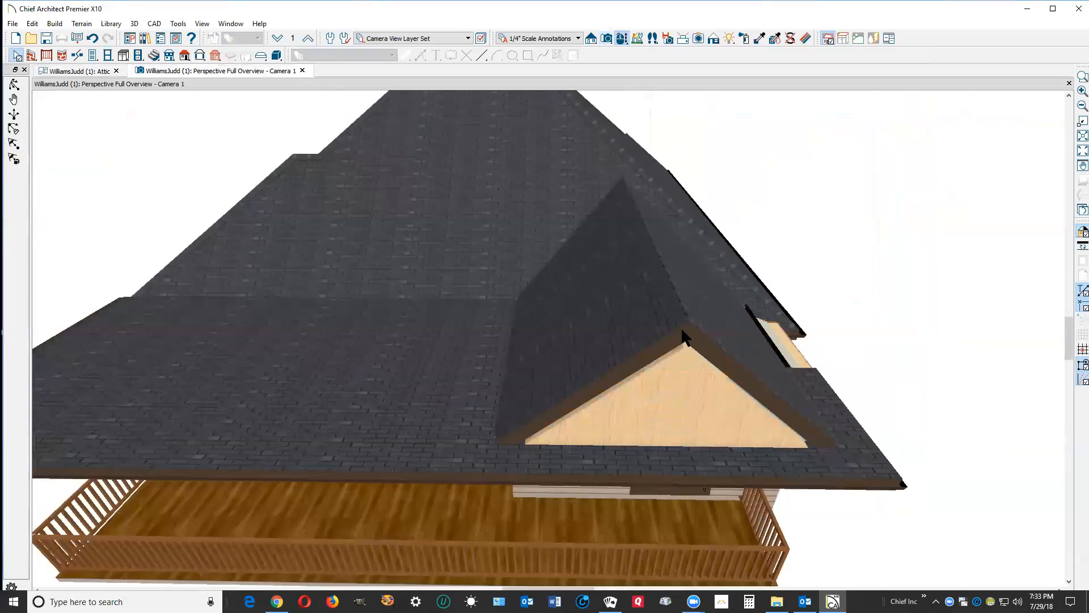
{"action": "left_click", "coordinate": [674, 451]}
{"action": "left_click_drag", "start_coordinate": [667, 442], "coordinate": [671, 446]}
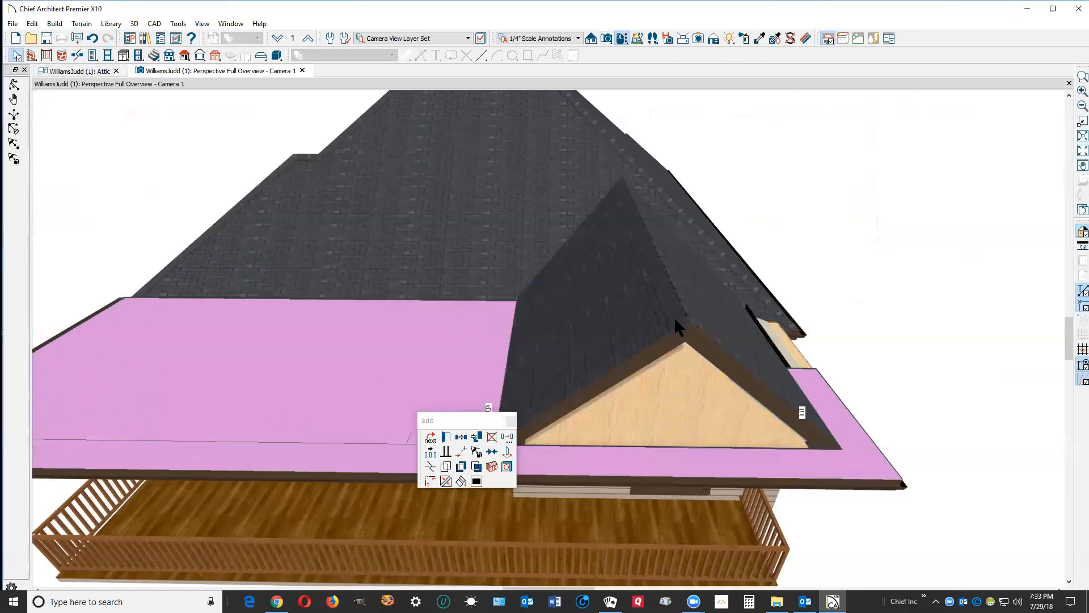
{"action": "key", "text": "Escape"}
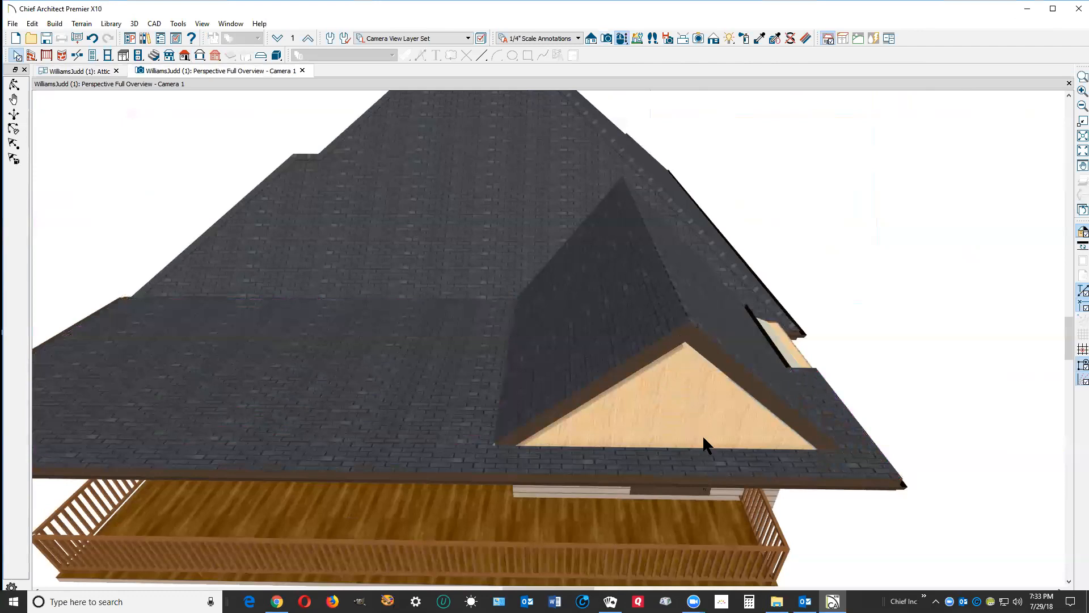
On the first floor plan, move the porch roof plane's inner edge out to the outer face of the gable's front attic wall.
{"action": "key", "text": "ctrl+Tab"}
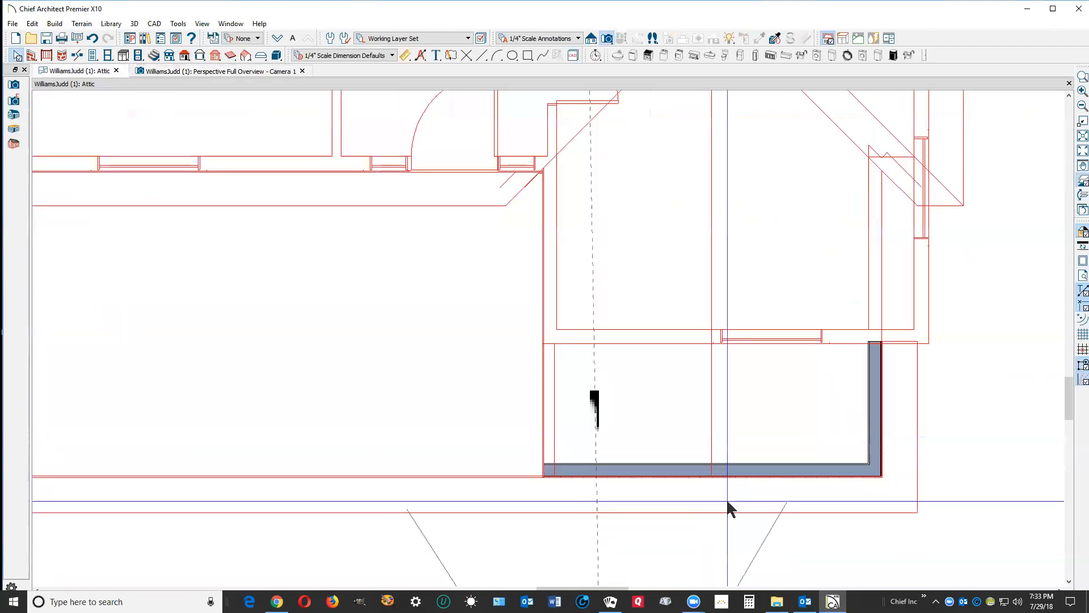
{"action": "left_click", "coordinate": [278, 38]}
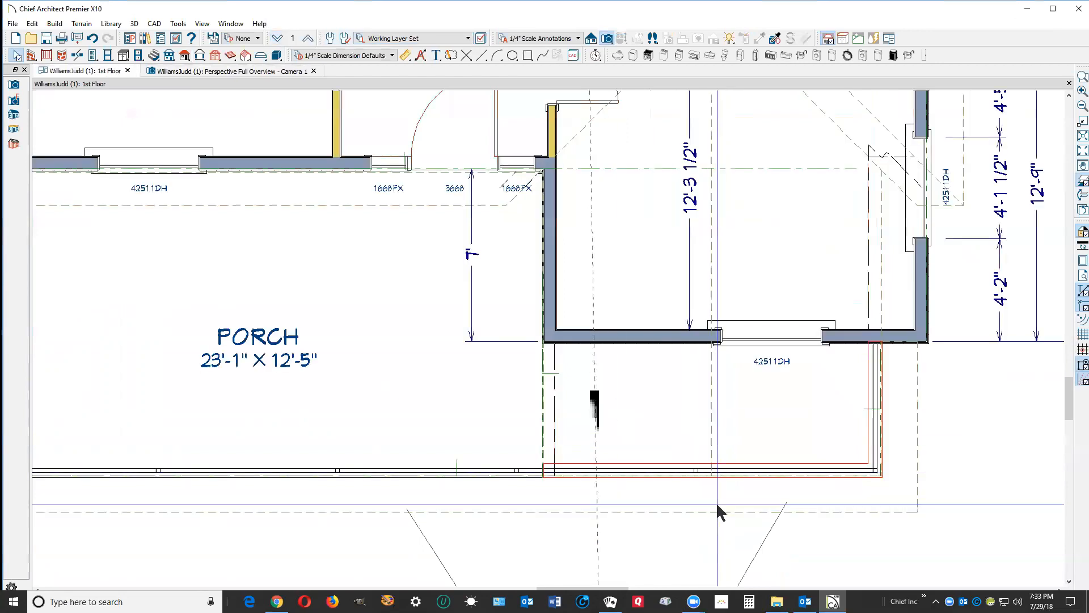
{"action": "scroll", "coordinate": [718, 496], "scroll_direction": "up", "scroll_amount": 1}
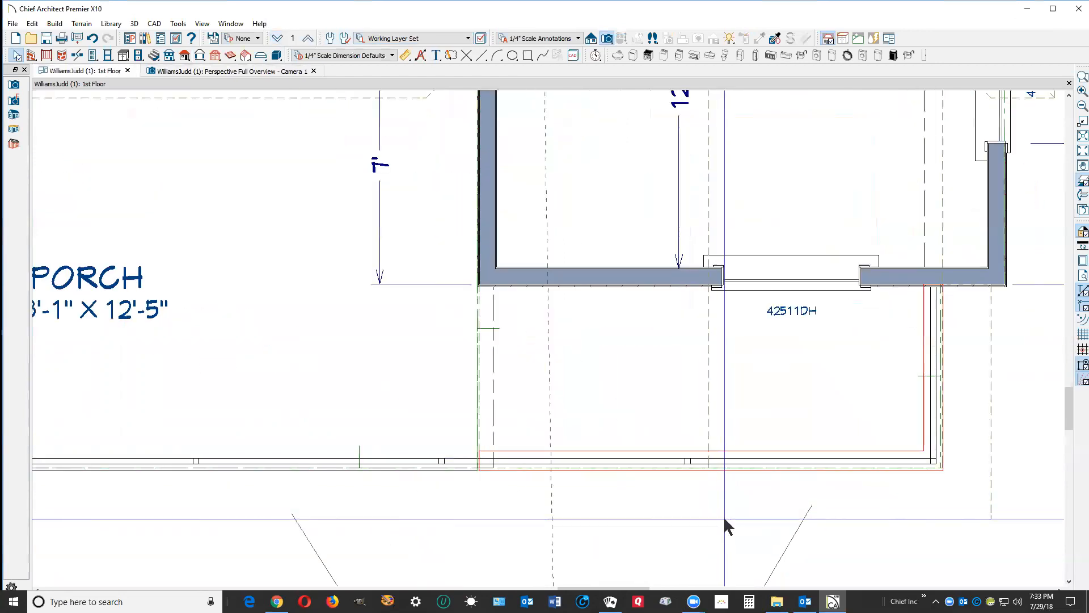
{"action": "left_click", "coordinate": [724, 518]}
{"action": "left_click_drag", "start_coordinate": [710, 470], "coordinate": [712, 476]}
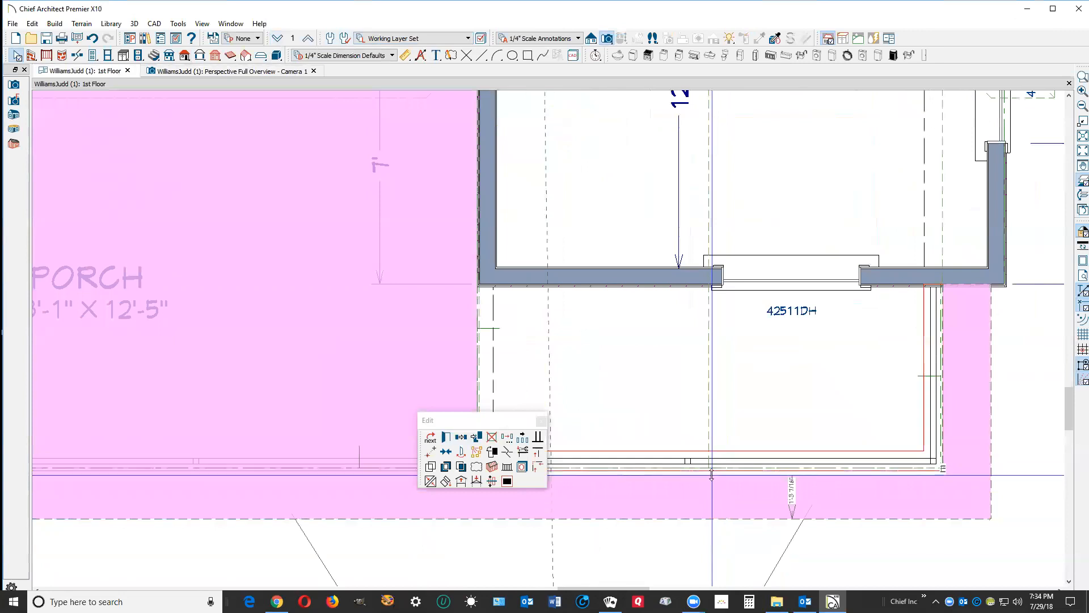
Settle the porch roof plane's inner edge against the outer face of the gable's front attic wall.
{"action": "left_click_drag", "start_coordinate": [712, 476], "coordinate": [712, 476]}
{"action": "left_click", "coordinate": [755, 425]}
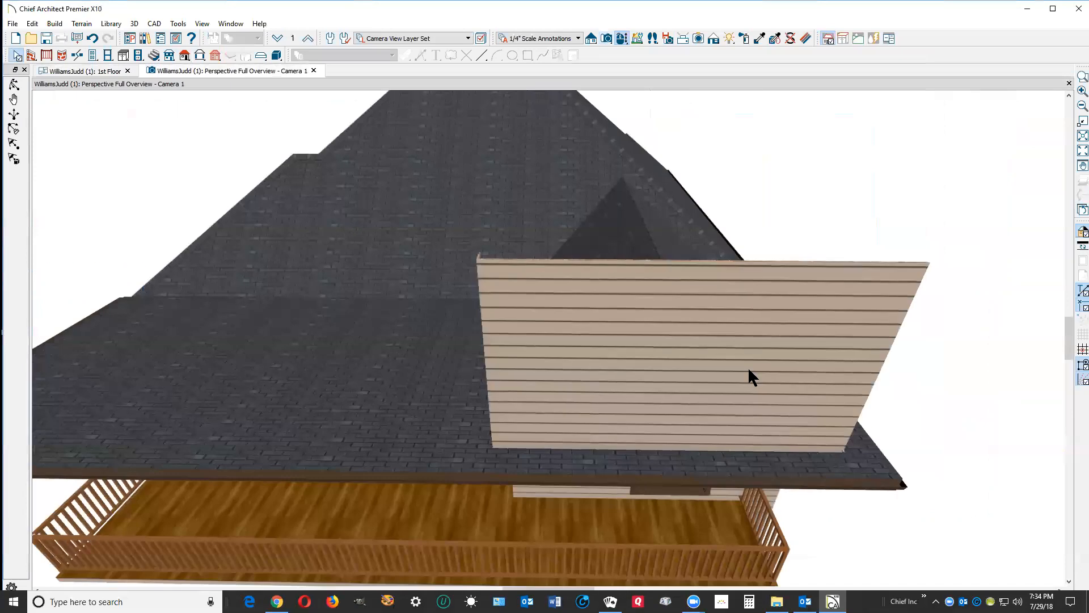
Try to lower the top edge of the gable's front attic wall in the perspective overview.
{"action": "left_click", "coordinate": [681, 299]}
{"action": "left_click", "coordinate": [476, 452]}
{"action": "left_click", "coordinate": [679, 261]}
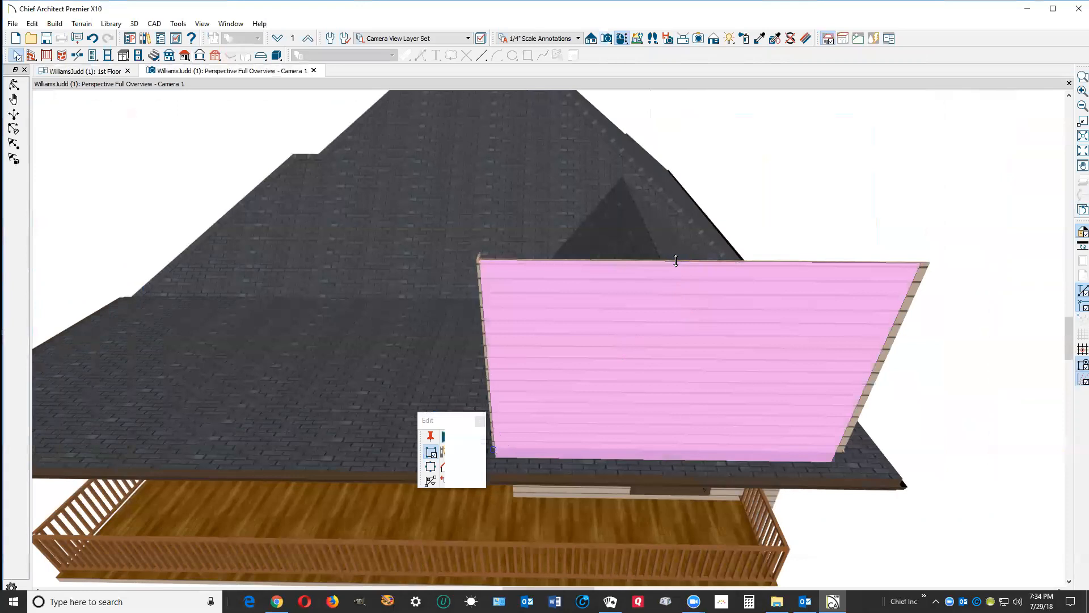
{"action": "left_click_drag", "start_coordinate": [673, 261], "coordinate": [650, 272]}
{"action": "left_click", "coordinate": [734, 251]}
{"action": "key", "text": "Escape"}
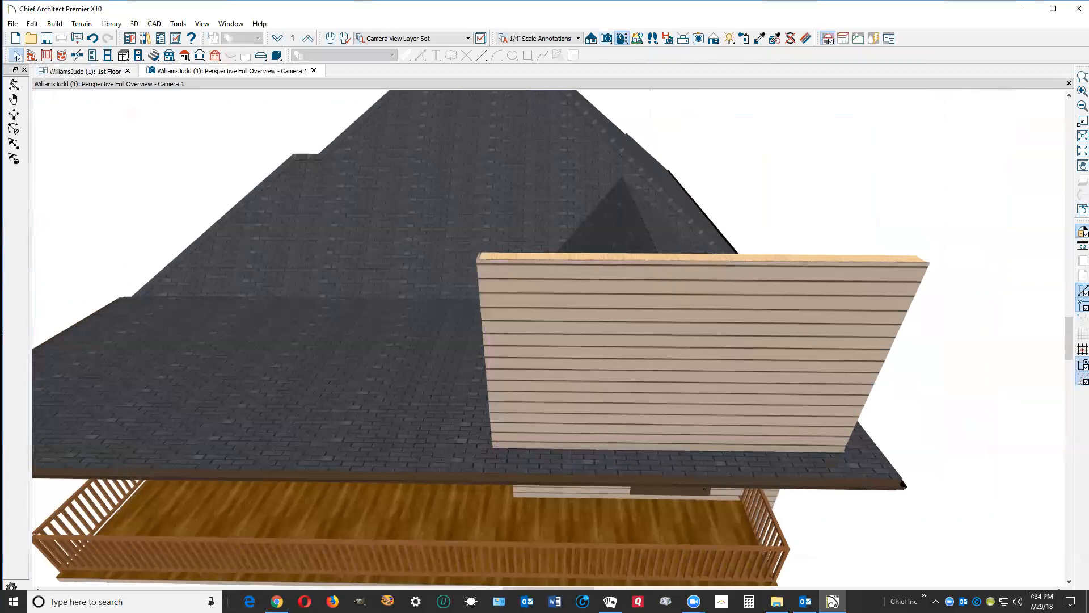
On the first floor plan, extend the inner gable plane's front edge slightly past the front attic wall, short of the porch eave.
{"action": "key", "text": "ctrl+Tab"}
{"action": "left_click", "coordinate": [705, 417]}
{"action": "left_click_drag", "start_coordinate": [594, 467], "coordinate": [602, 496]}
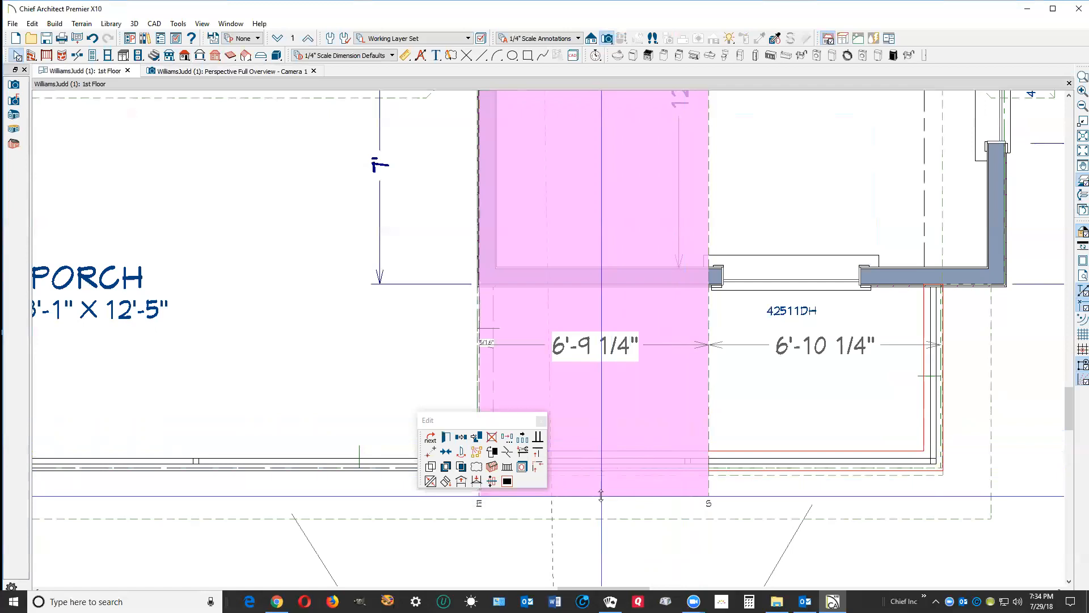
{"action": "left_click_drag", "start_coordinate": [601, 496], "coordinate": [601, 495]}
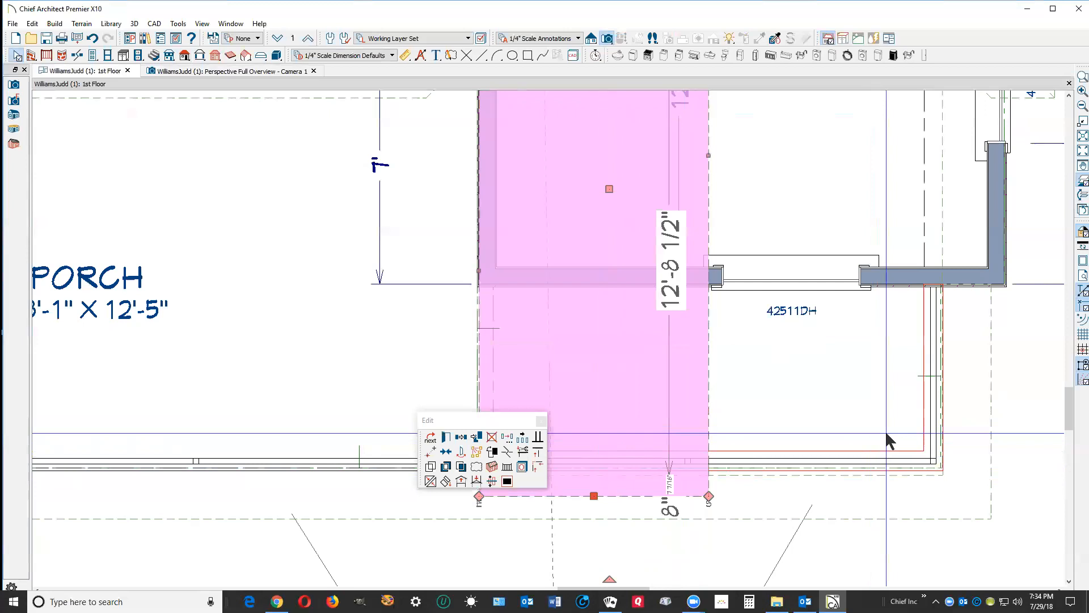
Extend the outer gable plane's front edge past the front attic wall to line up with the inner plane's front edge.
{"action": "left_click", "coordinate": [813, 476]}
{"action": "left_click", "coordinate": [813, 470]}
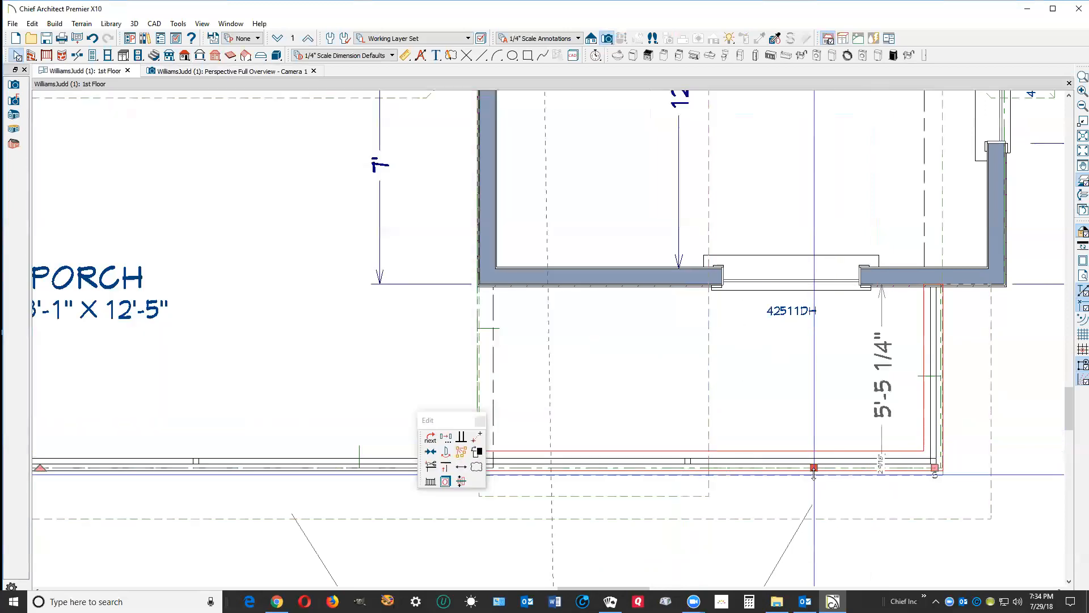
{"action": "left_click", "coordinate": [819, 469]}
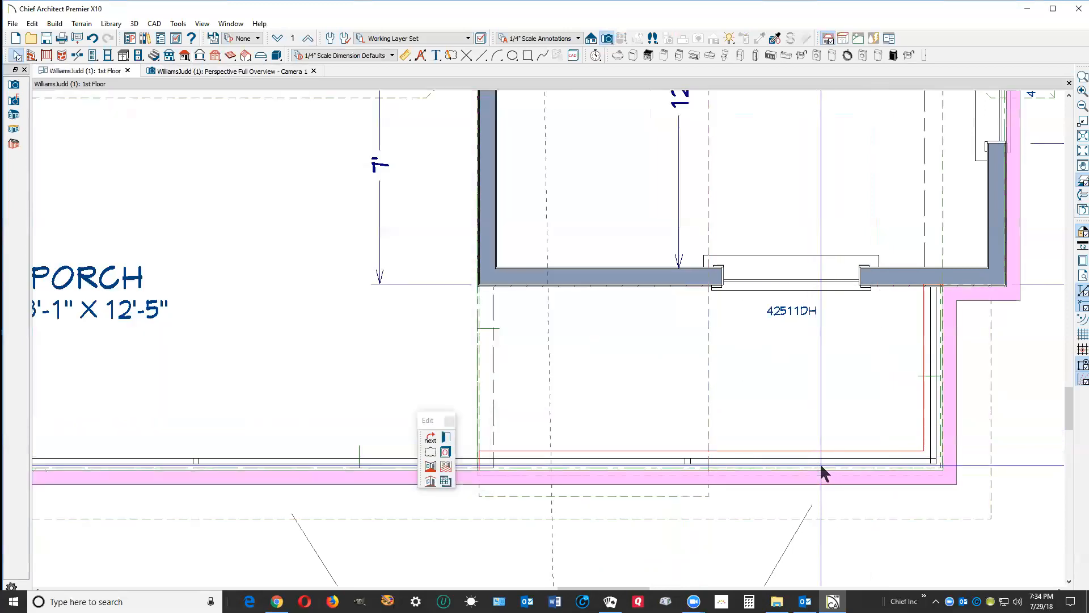
{"action": "left_click", "coordinate": [821, 467]}
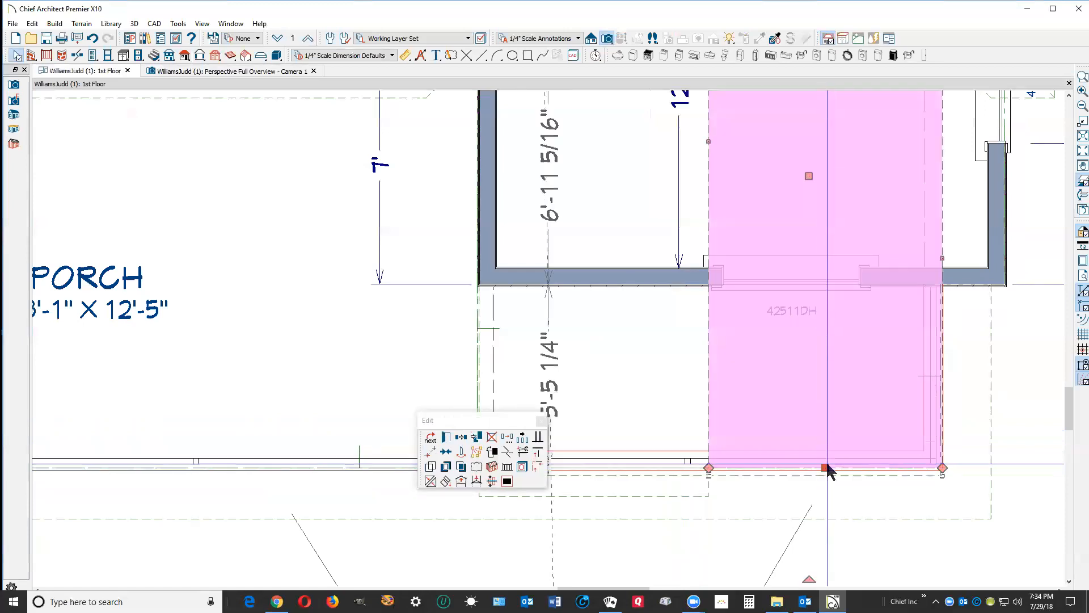
{"action": "left_click", "coordinate": [826, 468]}
{"action": "left_click", "coordinate": [827, 468]}
{"action": "left_click_drag", "start_coordinate": [733, 468], "coordinate": [709, 496]}
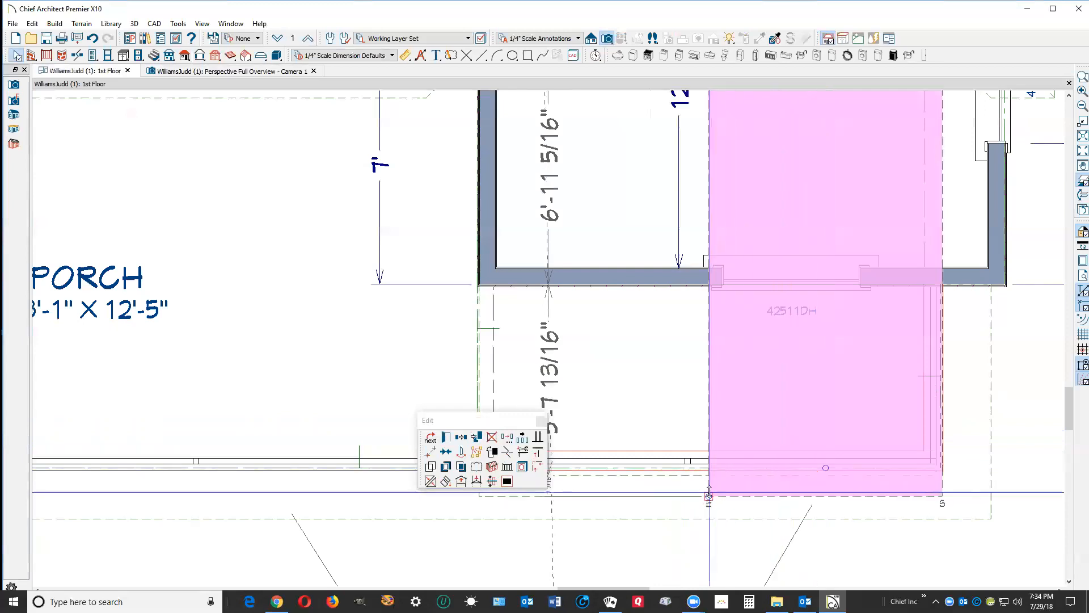
{"action": "key", "text": "Escape"}
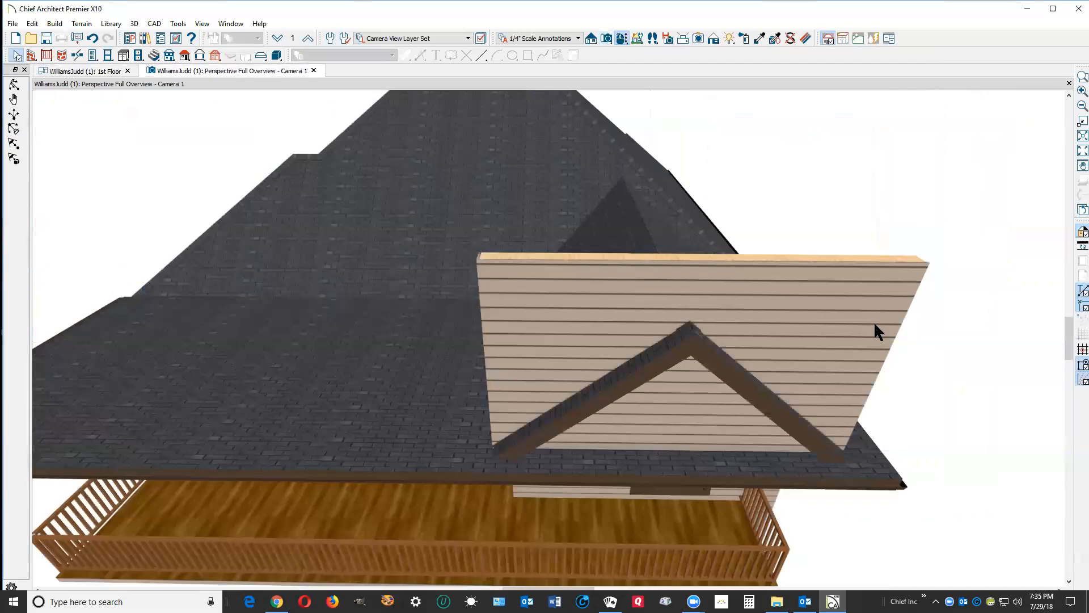
Enable Default Wall Top Height for the gable's front attic wall in the perspective overview.
{"action": "left_click", "coordinate": [728, 311]}
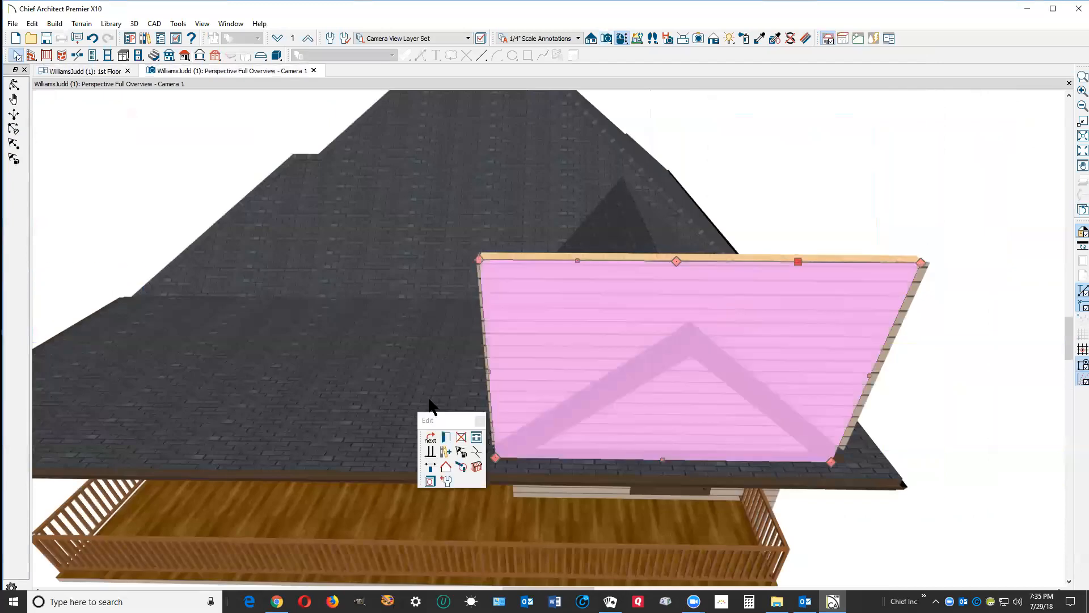
{"action": "left_click", "coordinate": [448, 437]}
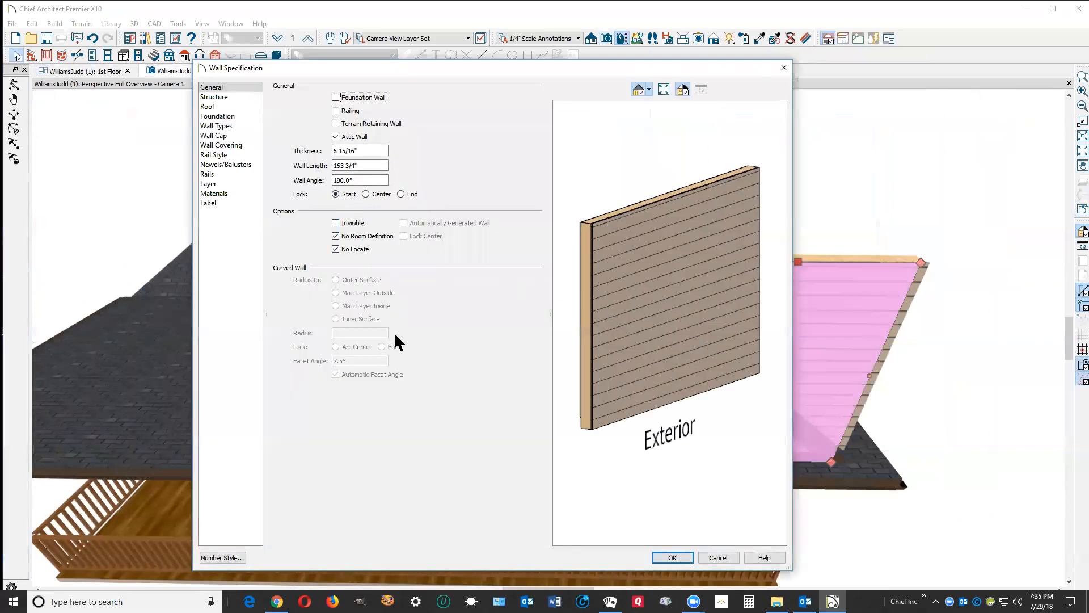
{"action": "left_click", "coordinate": [216, 97]}
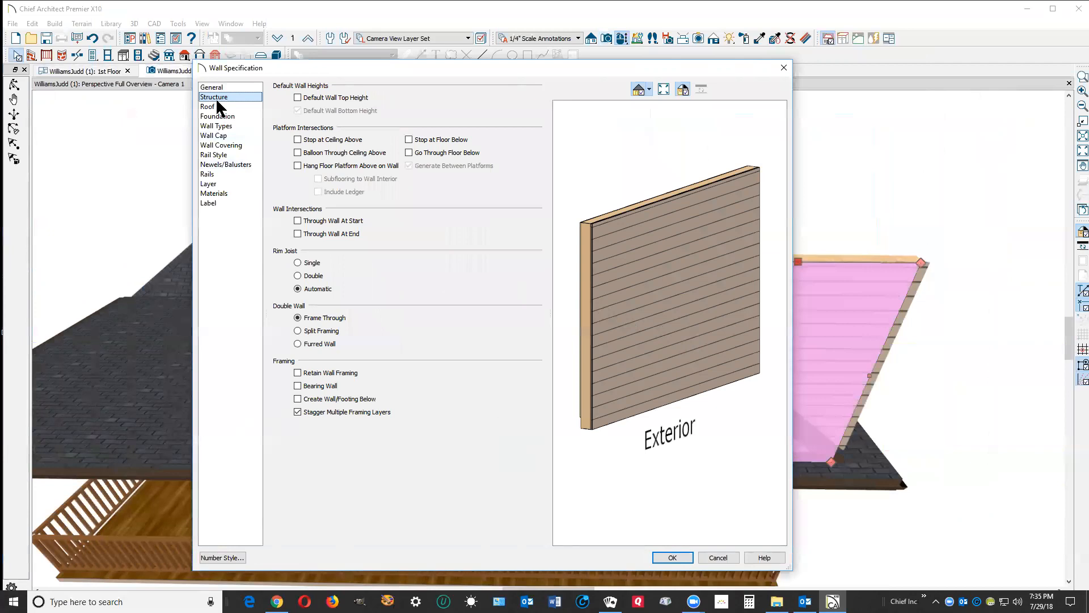
{"action": "left_click", "coordinate": [298, 97]}
{"action": "left_click", "coordinate": [679, 556]}
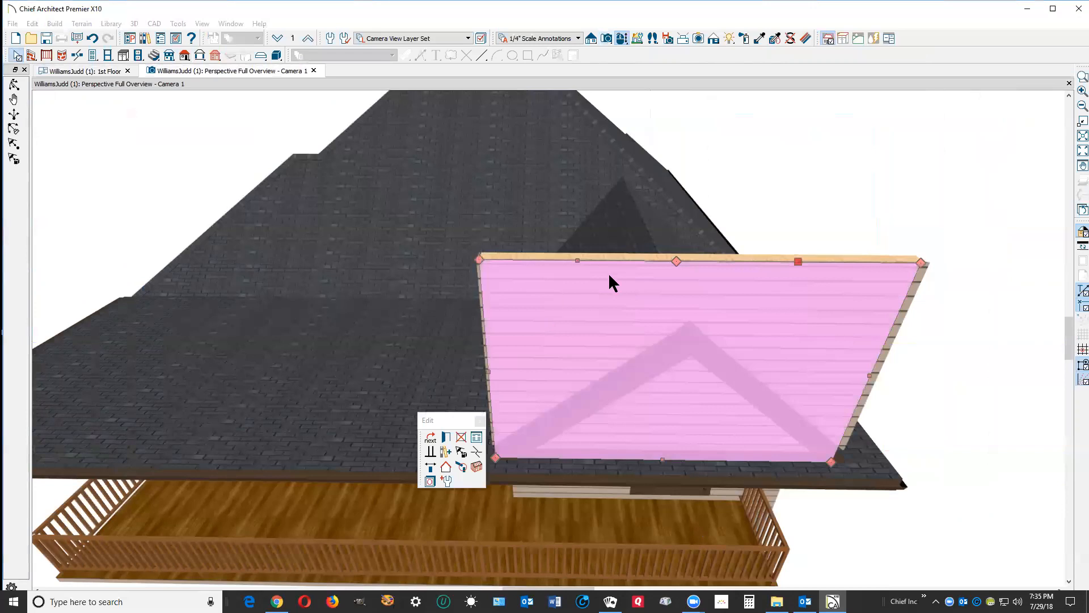
{"action": "key", "text": "Escape"}
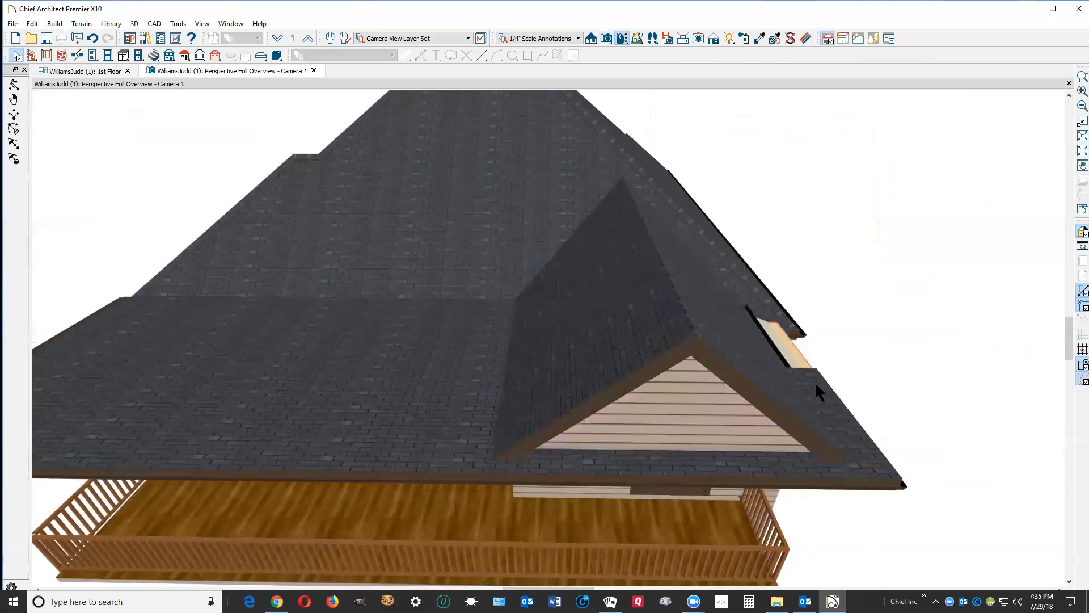
Pull the porch roof plane's recessed edge above the side wall outward, in line with the rest of its side edge.
{"action": "left_click", "coordinate": [14, 85]}
{"action": "left_click_drag", "start_coordinate": [605, 285], "coordinate": [522, 282]}
{"action": "key", "text": "space"}
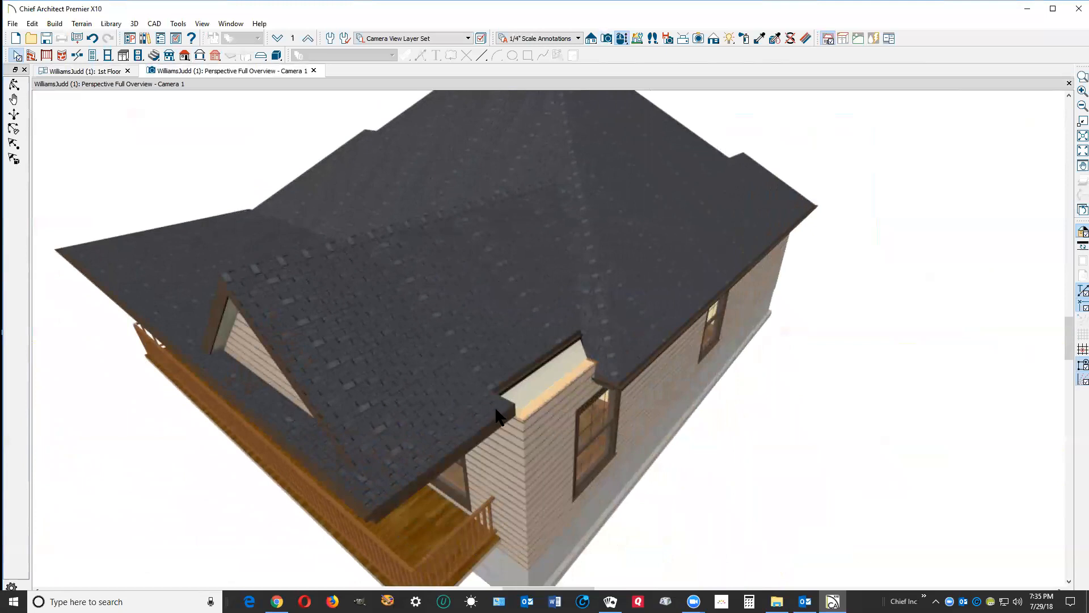
{"action": "left_click", "coordinate": [498, 409]}
{"action": "left_click_drag", "start_coordinate": [533, 377], "coordinate": [612, 356]}
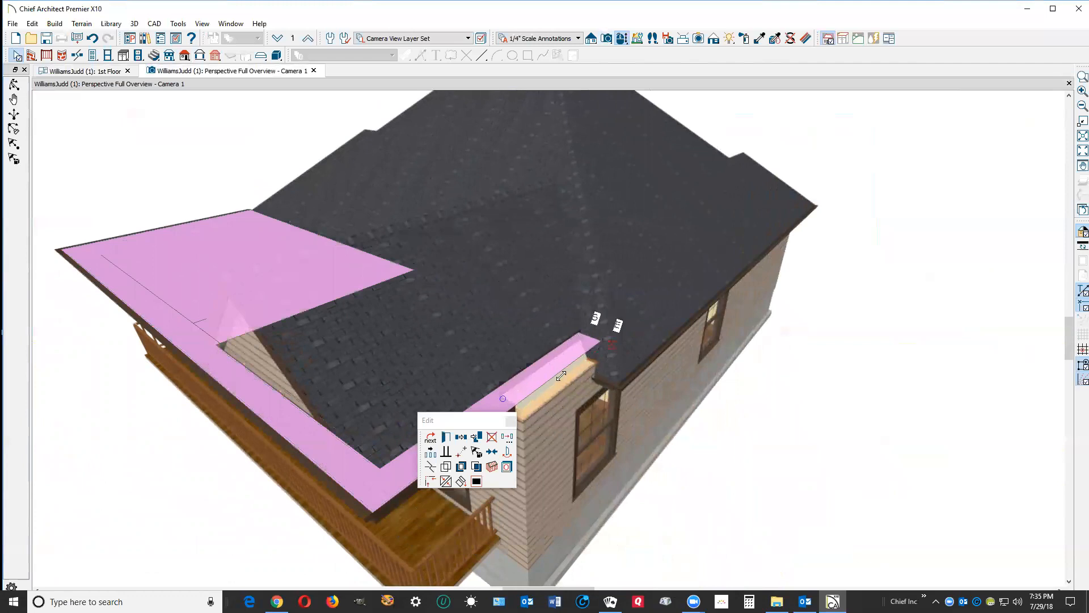
{"action": "left_click_drag", "start_coordinate": [561, 375], "coordinate": [559, 376]}
{"action": "left_click", "coordinate": [778, 451]}
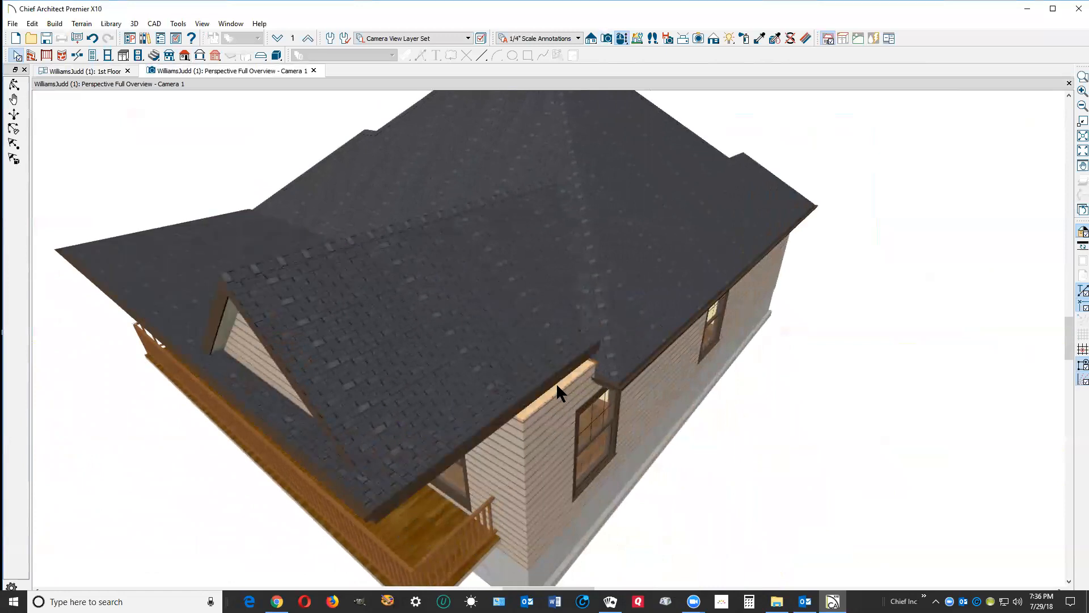
Move the porch roof plane's whole side edge slightly outward to cover the top of the bedroom's side wall.
{"action": "left_click", "coordinate": [443, 459]}
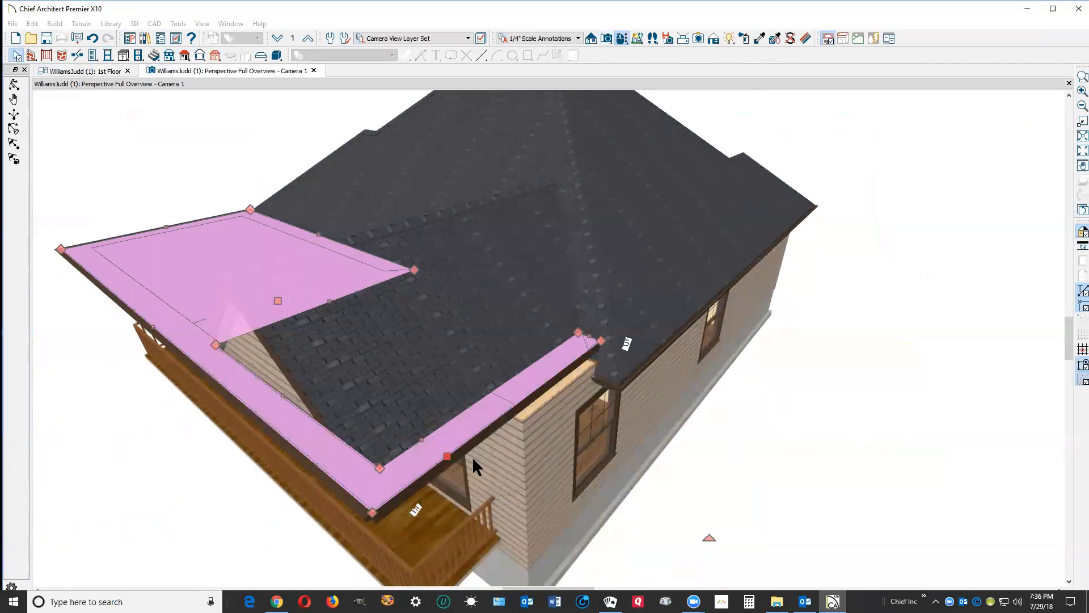
{"action": "left_click_drag", "start_coordinate": [447, 456], "coordinate": [604, 346]}
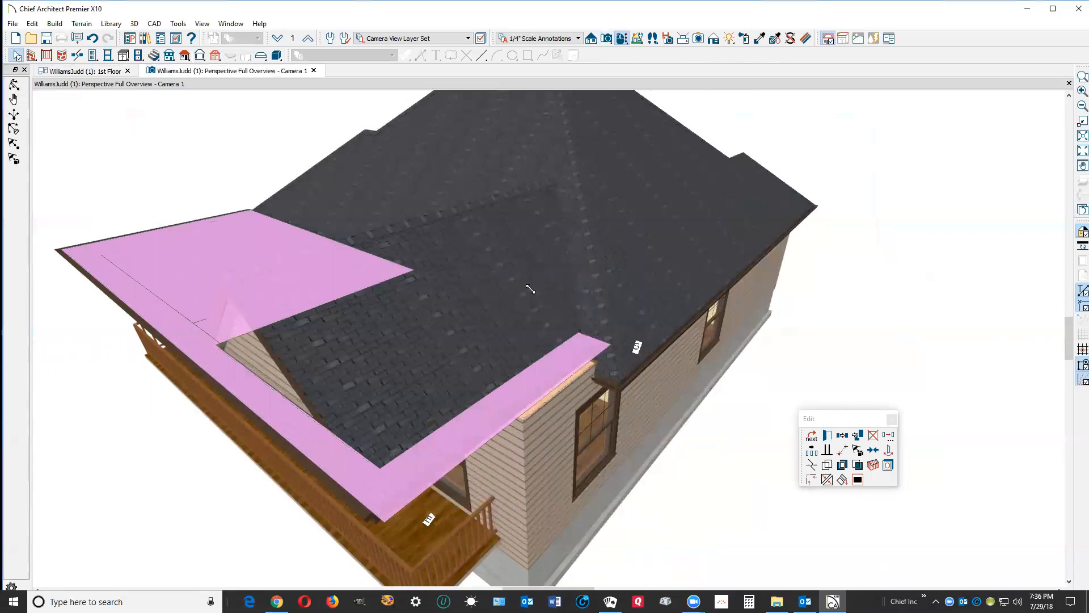
{"action": "key", "text": "Escape"}
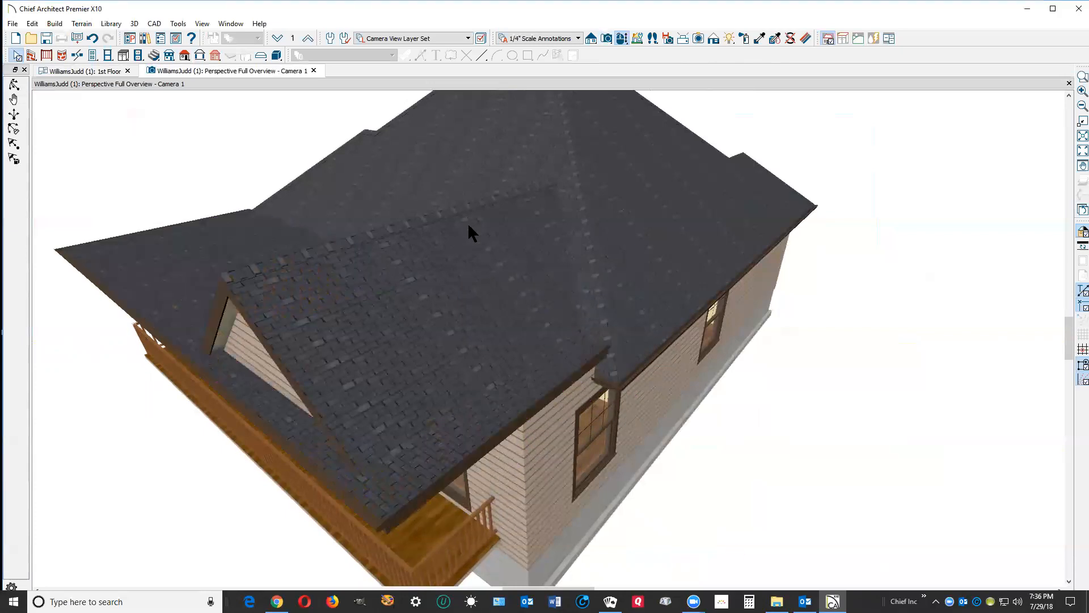
Examine the reworked roof from above and from the front of the house.
{"action": "left_click", "coordinate": [23, 87]}
{"action": "left_click_drag", "start_coordinate": [169, 185], "coordinate": [246, 279]}
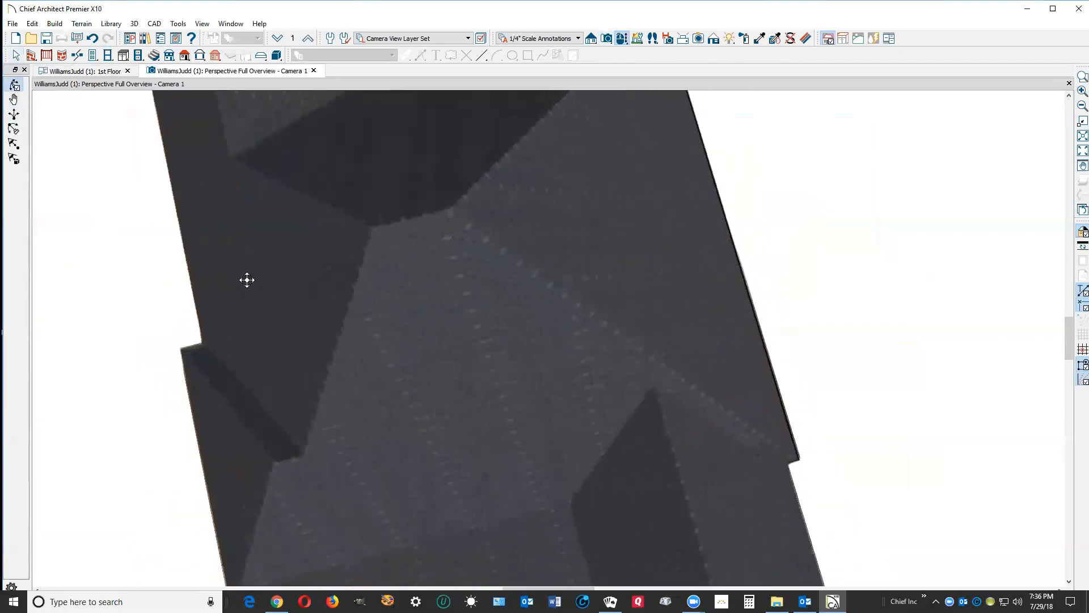
{"action": "left_click_drag", "start_coordinate": [464, 296], "coordinate": [324, 260]}
{"action": "left_click_drag", "start_coordinate": [467, 289], "coordinate": [553, 273]}
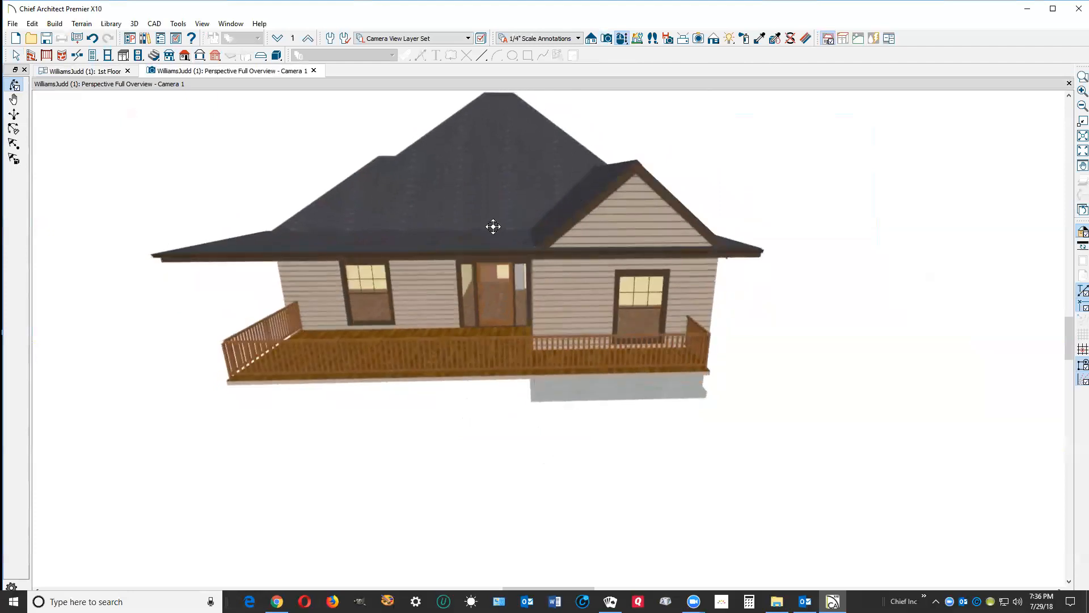